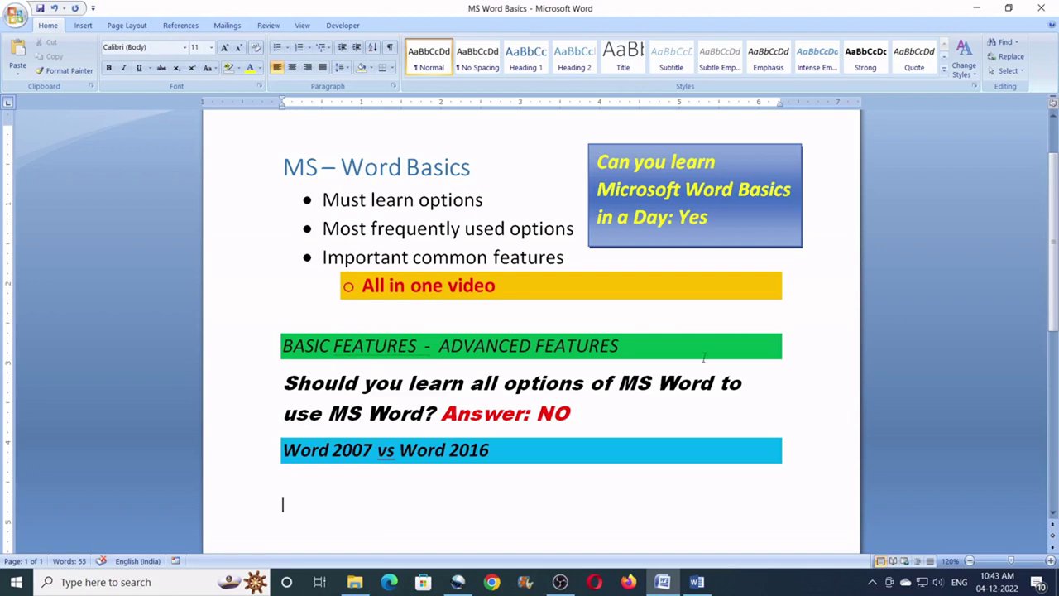
- Select, in turn, the MS – Word Basics title, the text-box text, BASIC FEATURES, the question and NO
left_click_drag(476, 167, 281, 170)
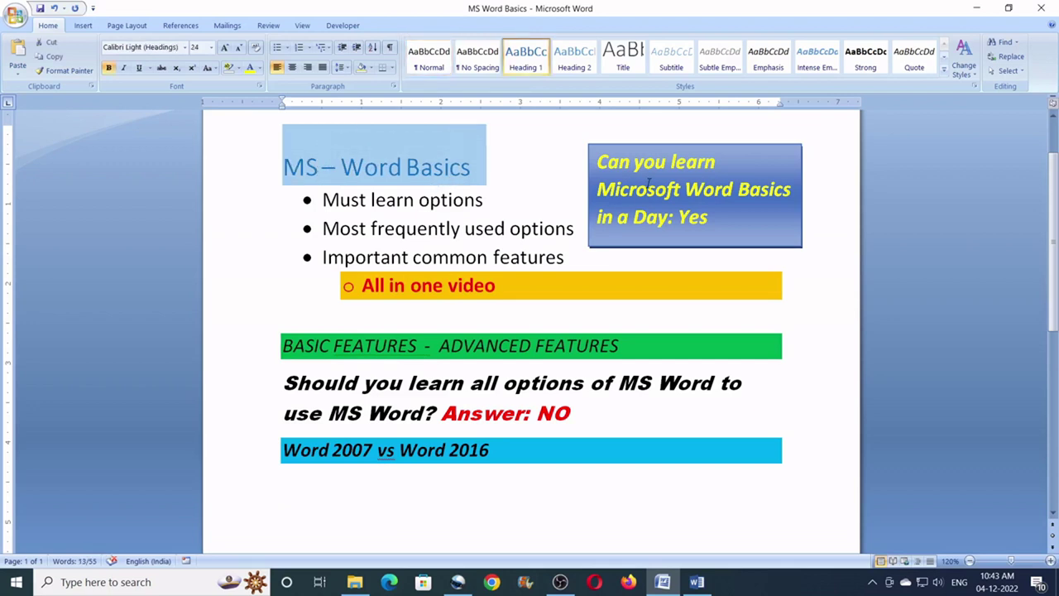
left_click(717, 217)
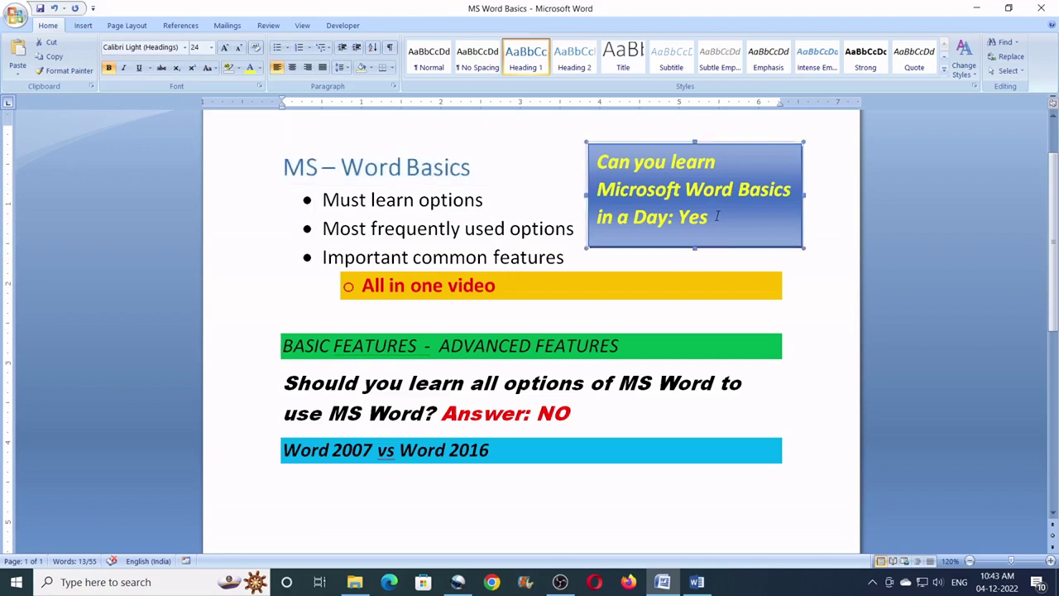
left_click_drag(717, 217, 597, 162)
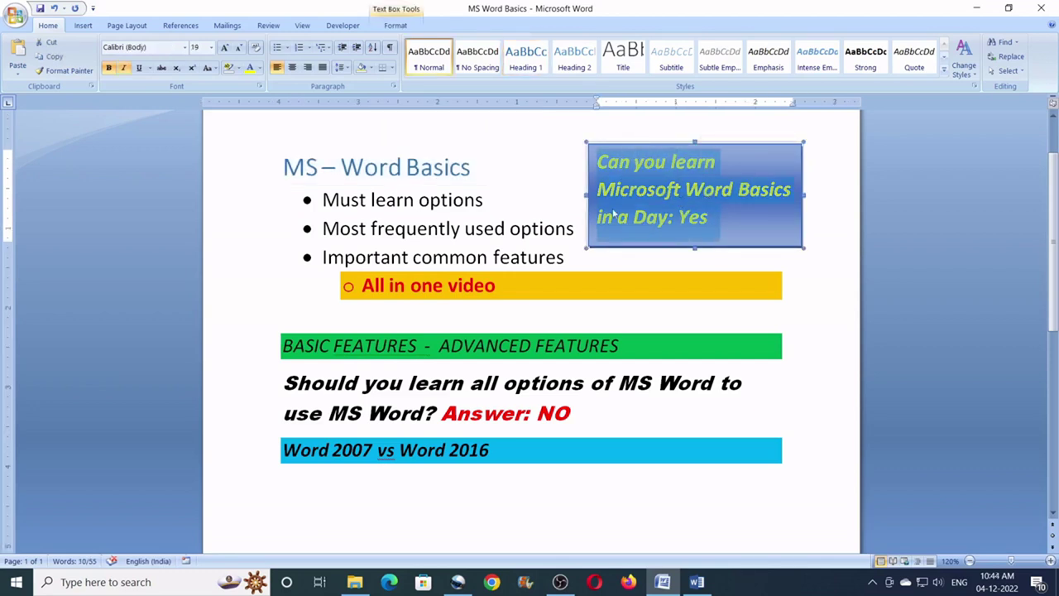
left_click_drag(283, 346, 424, 347)
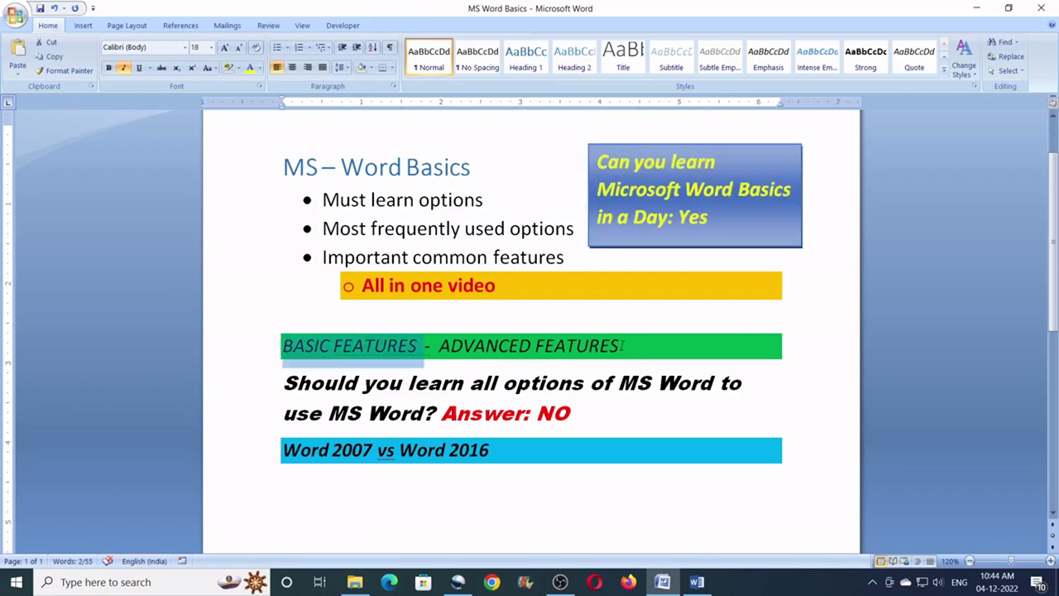
left_click_drag(442, 412, 307, 389)
left_click_drag(572, 412, 537, 411)
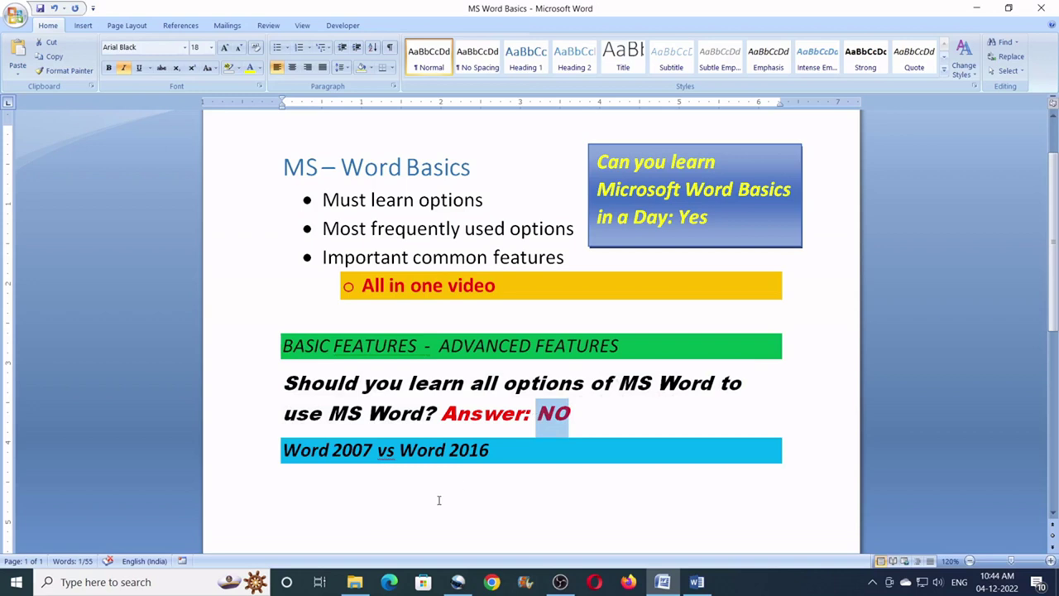
left_click(282, 501)
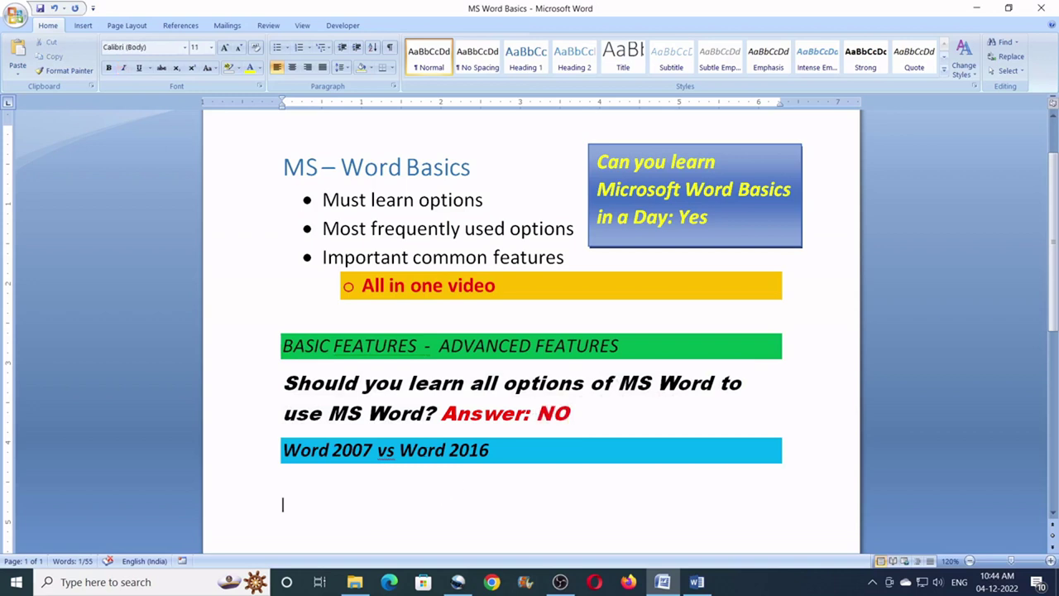
- Look at the References tab, select the Word options bullets, and scroll to page 2
left_click(177, 27)
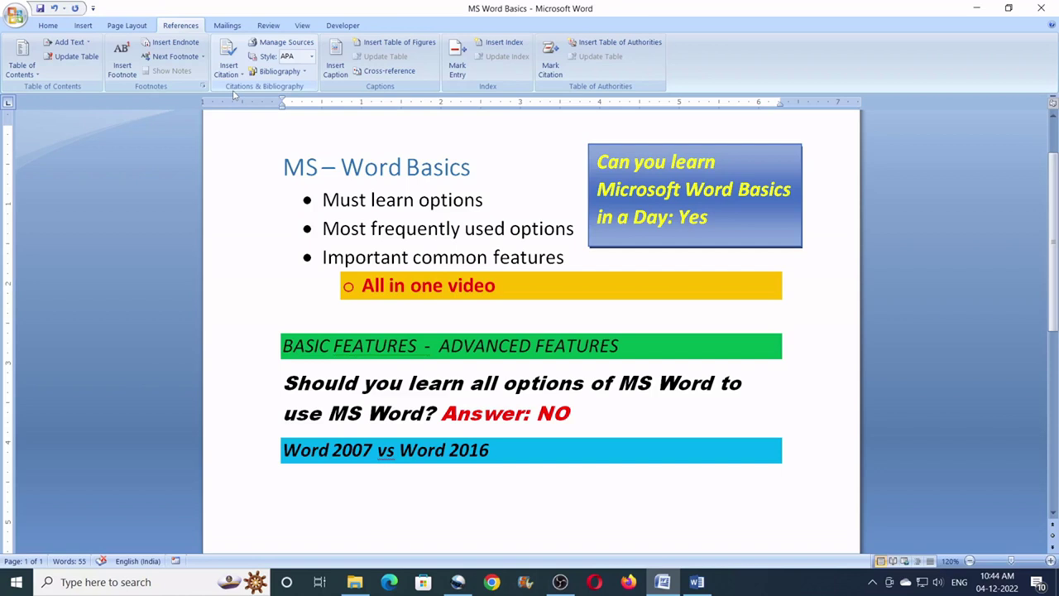
left_click(48, 26)
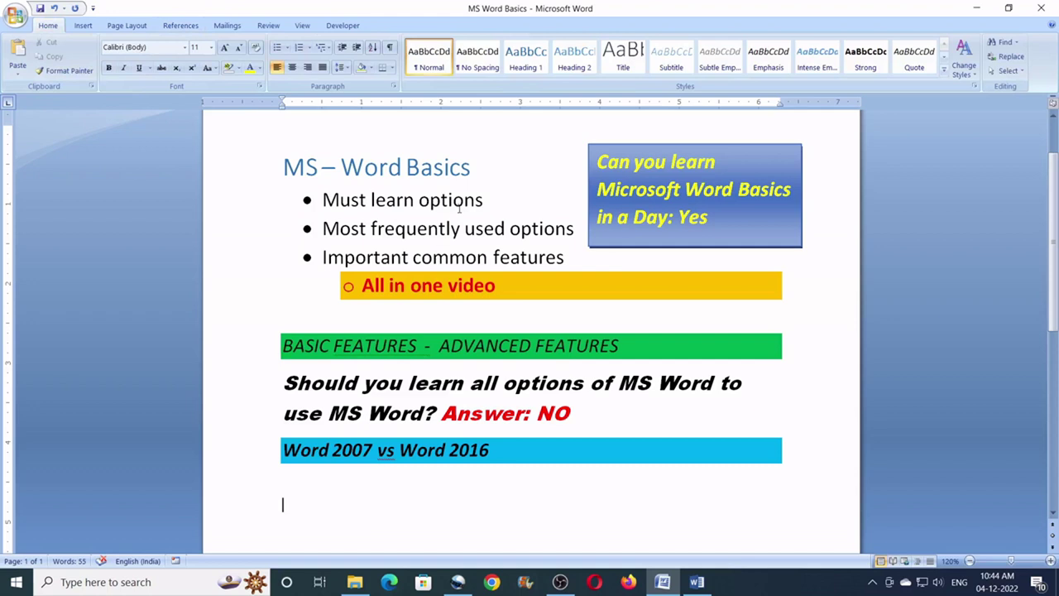
left_click_drag(484, 199, 359, 203)
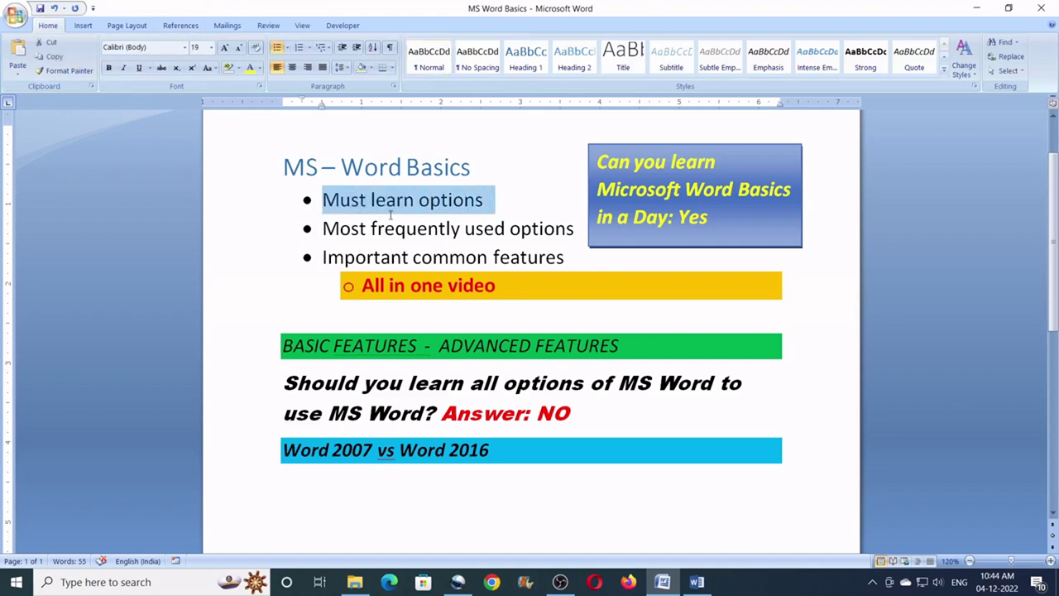
left_click_drag(573, 229, 371, 229)
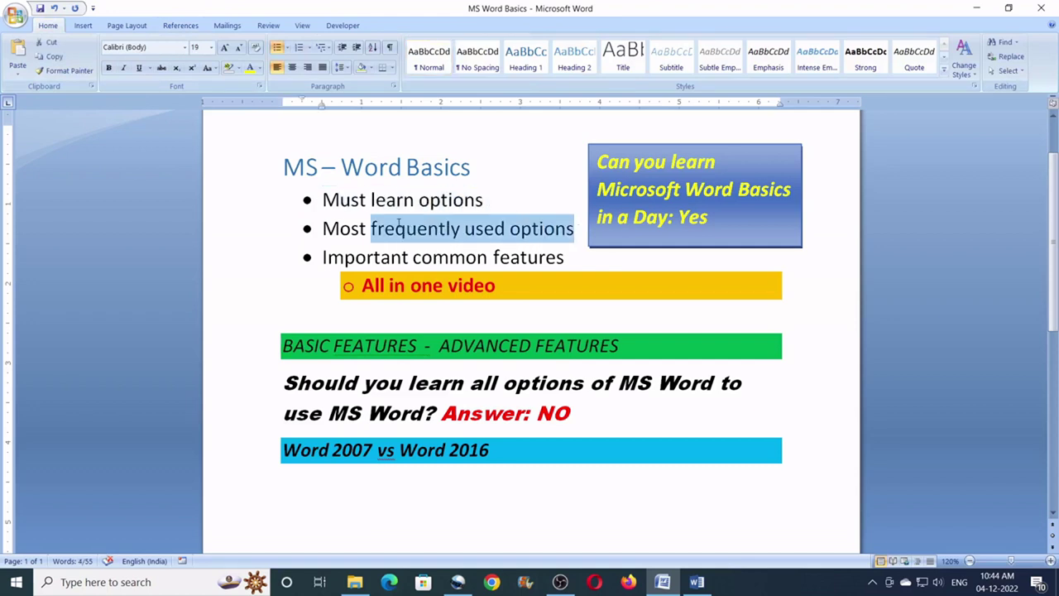
left_click(567, 258)
left_click_drag(567, 258, 361, 259)
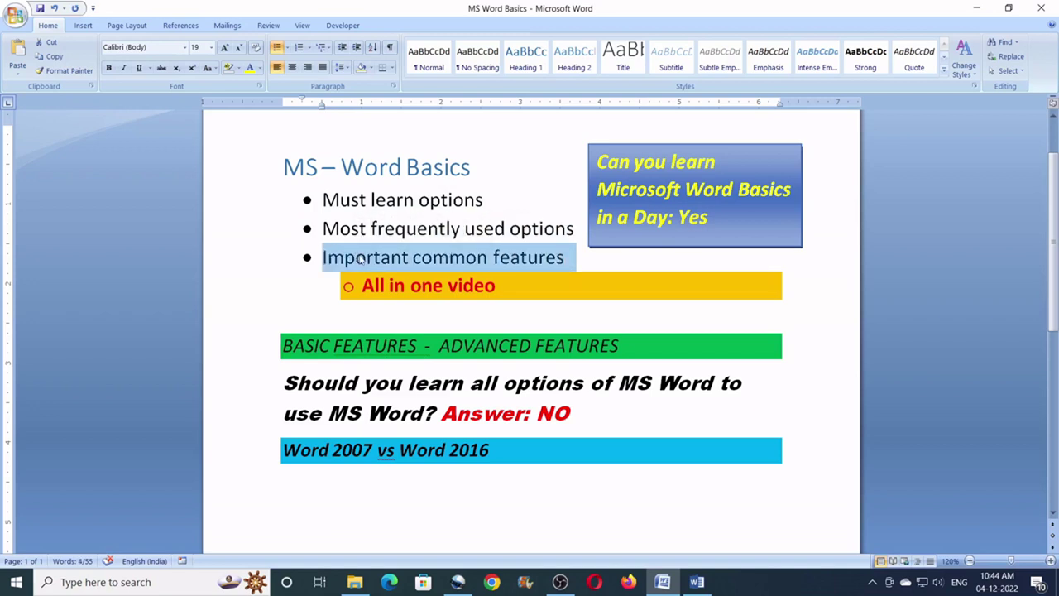
left_click(338, 492)
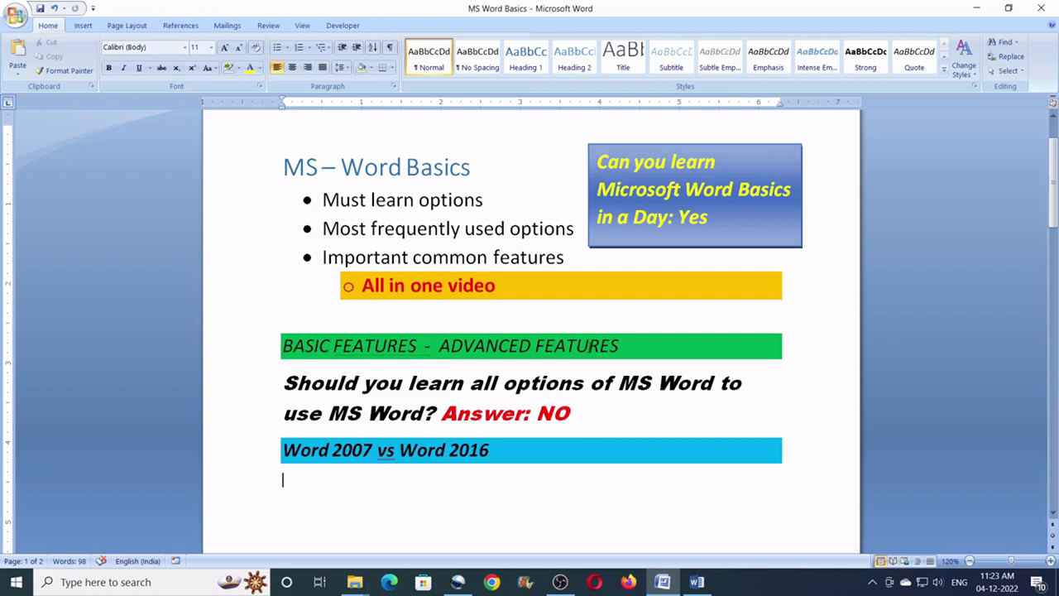
scroll(591, 356, "down", 3)
scroll(590, 348, "down", 15)
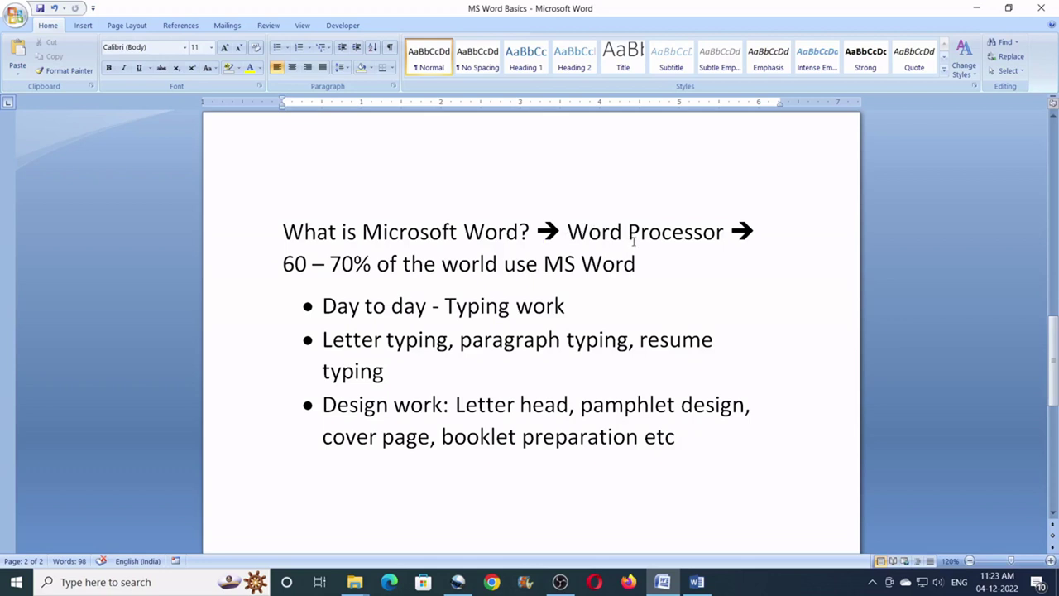
left_click_drag(724, 232, 590, 230)
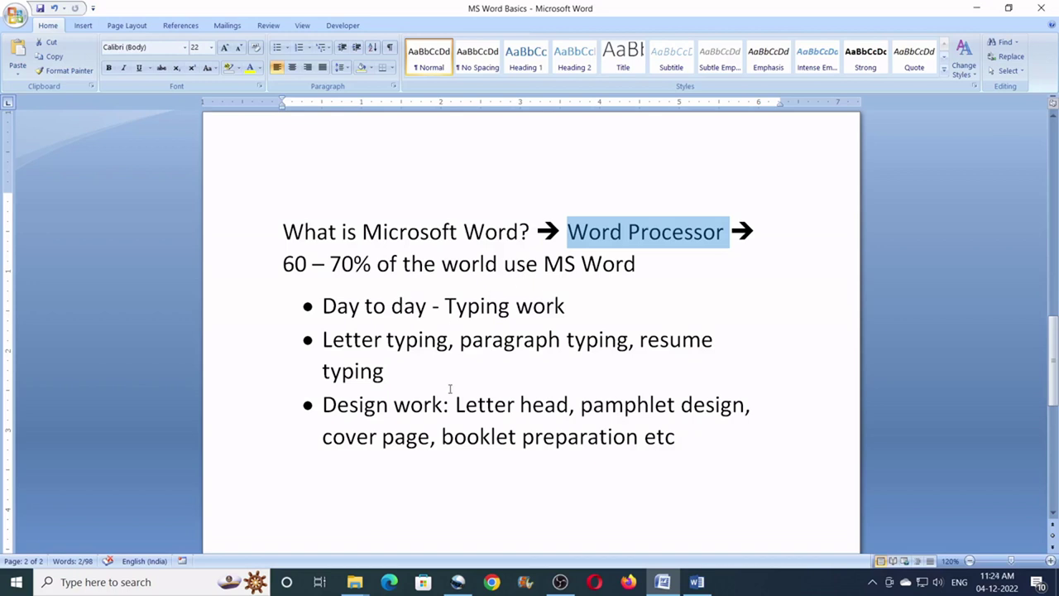
left_click(448, 492)
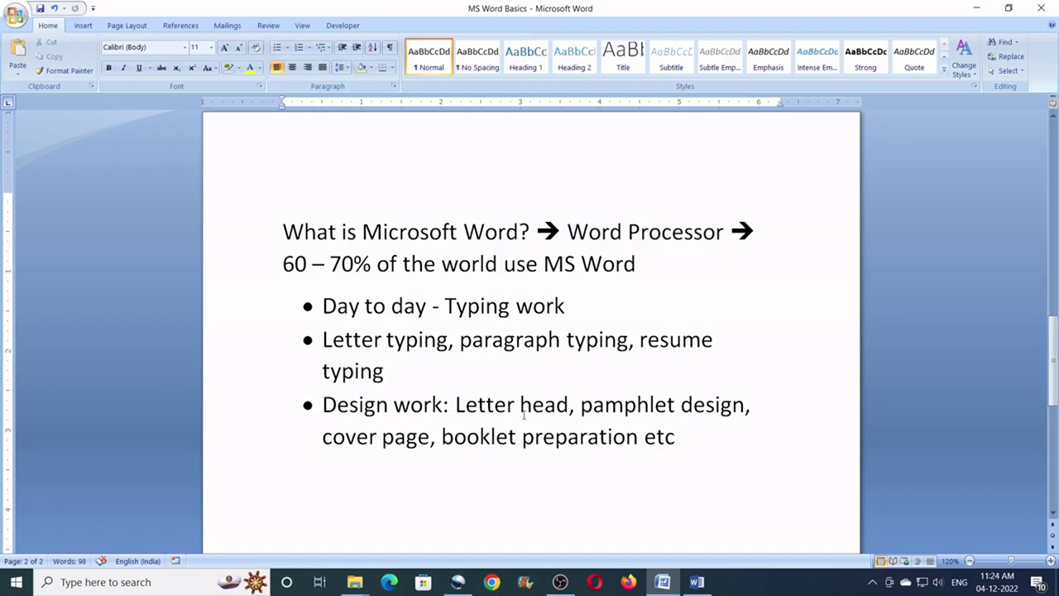
left_click_drag(448, 339, 364, 337)
left_click_drag(459, 340, 665, 349)
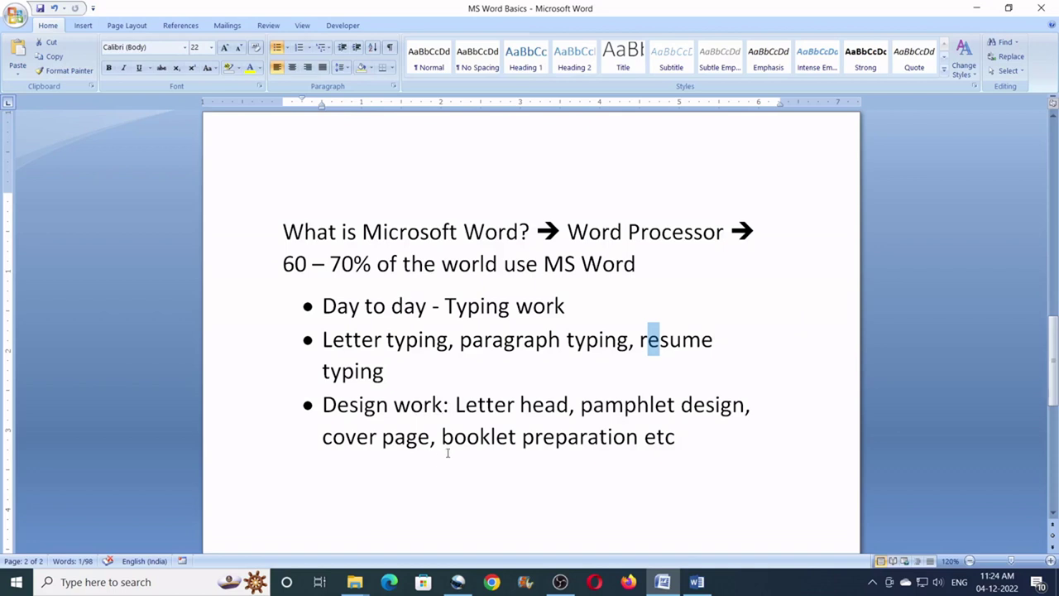
left_click_drag(494, 413, 640, 412)
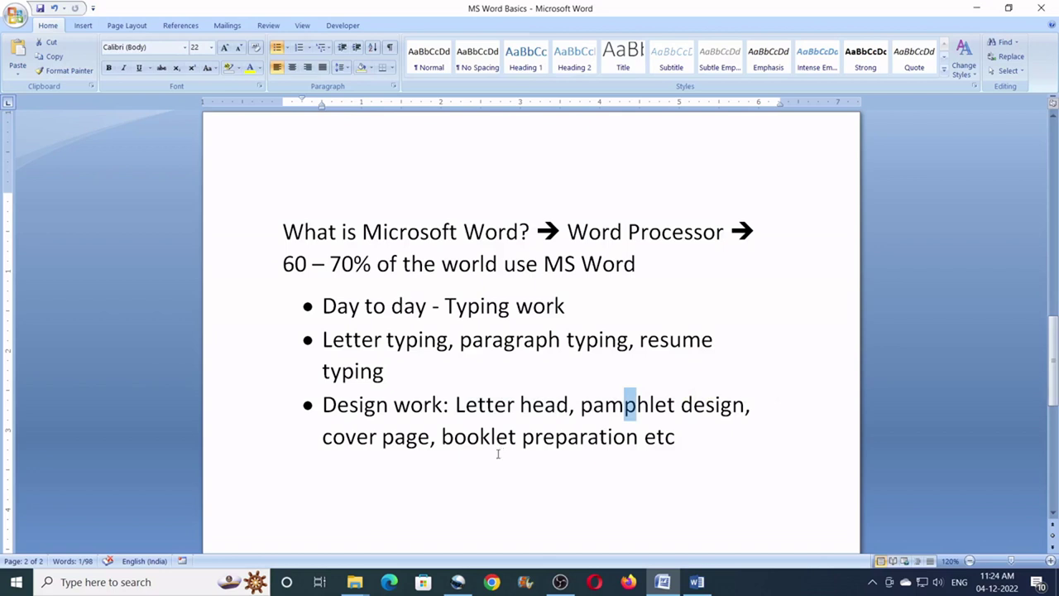
left_click(340, 483)
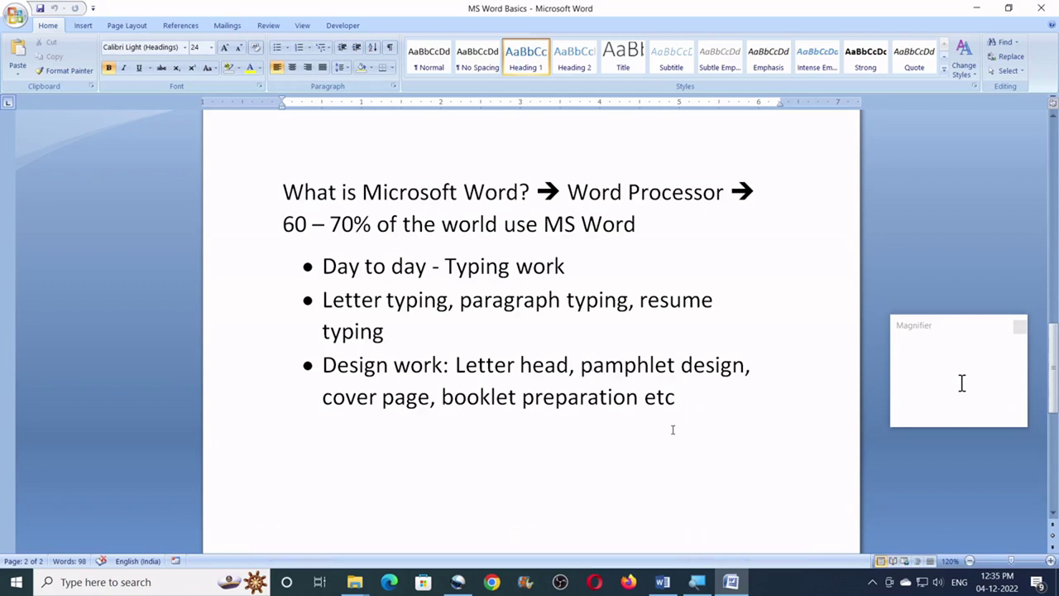
left_click(1041, 7)
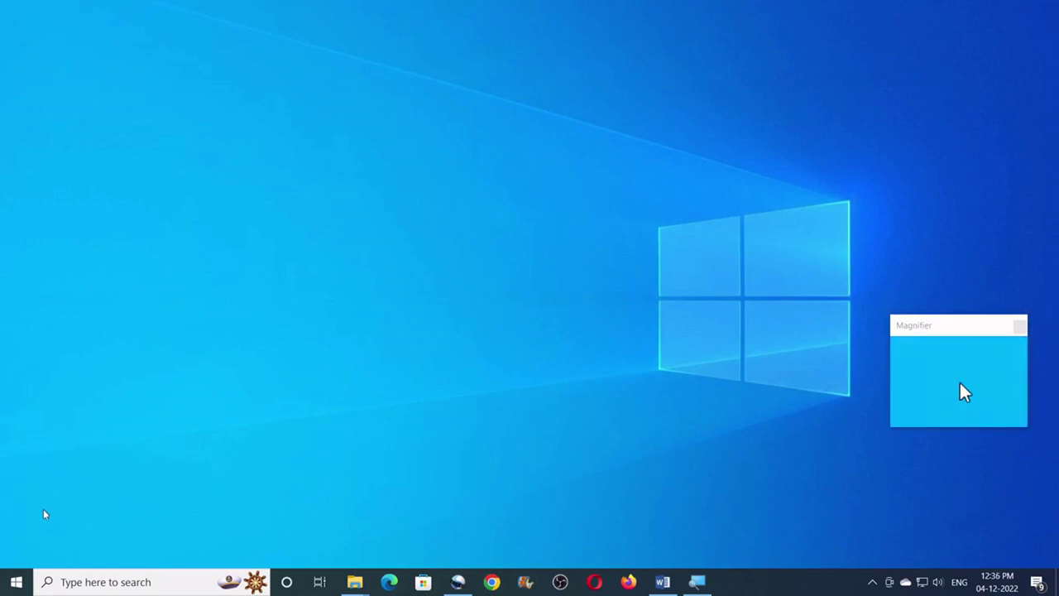
- Browse the Start menu app list and expand the Microsoft Office folder, then dismiss Start to the desktop
left_click(19, 582)
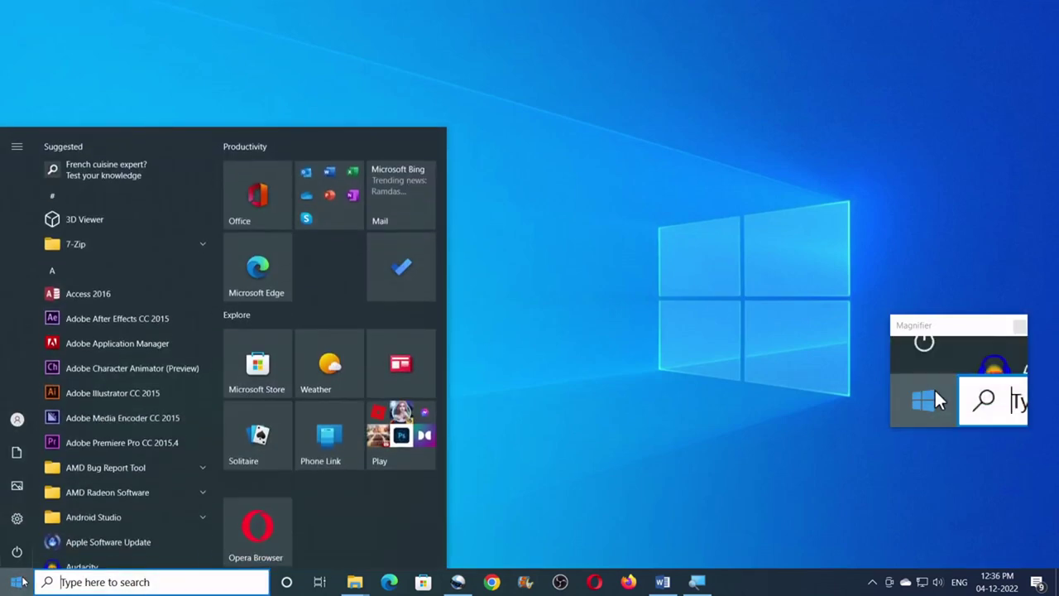
scroll(136, 372, "down", 6)
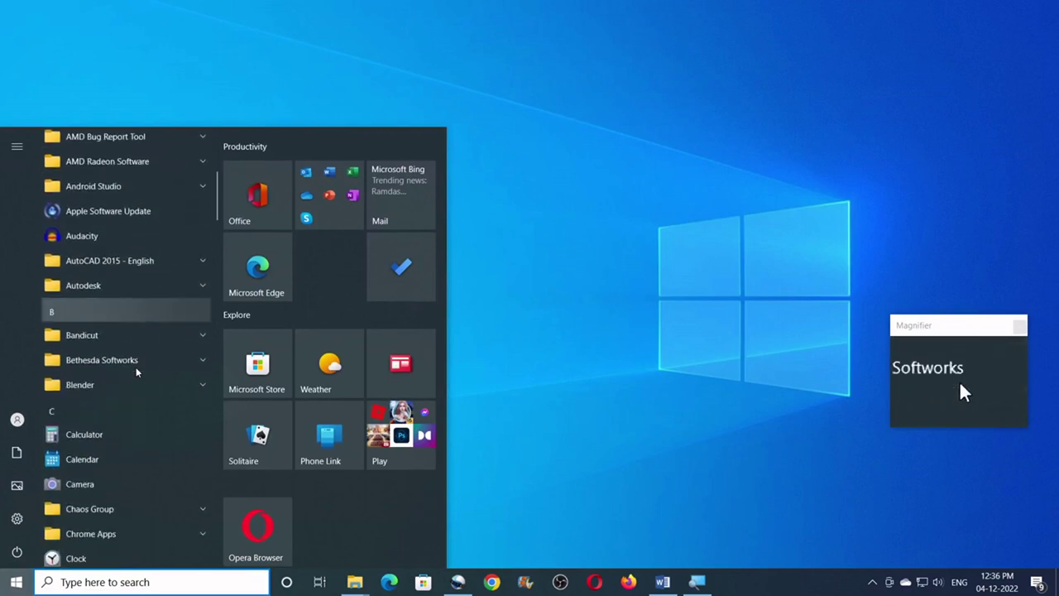
scroll(138, 372, "down", 7)
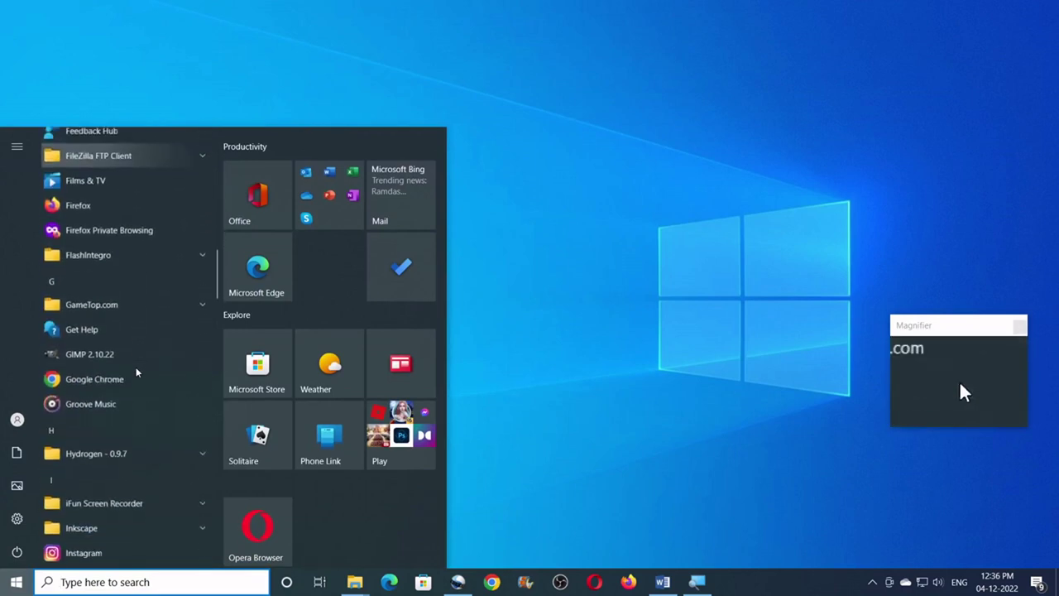
scroll(137, 372, "down", 7)
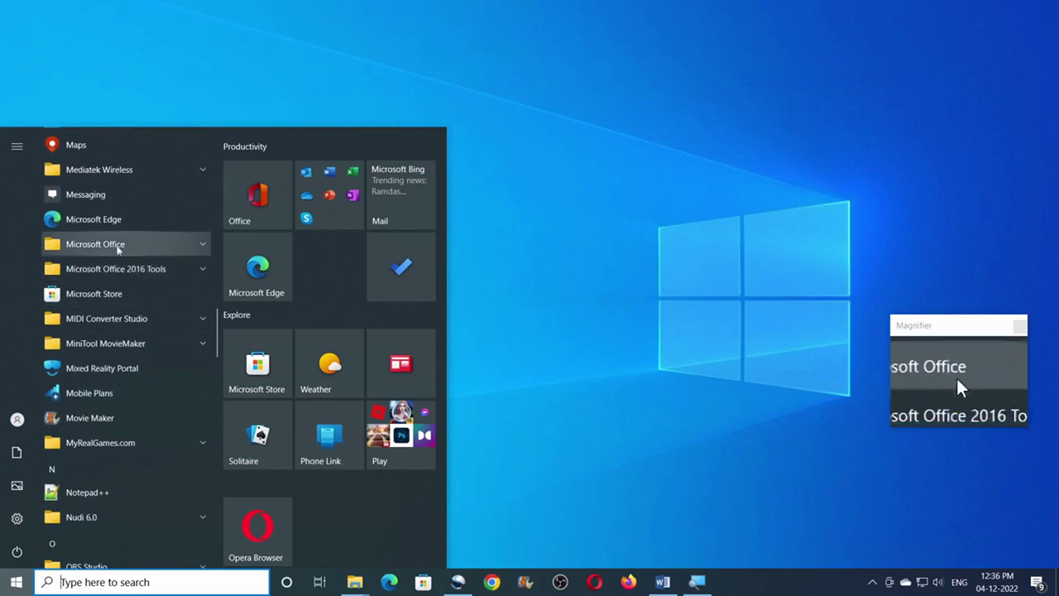
left_click(113, 243)
scroll(136, 265, "down", 2)
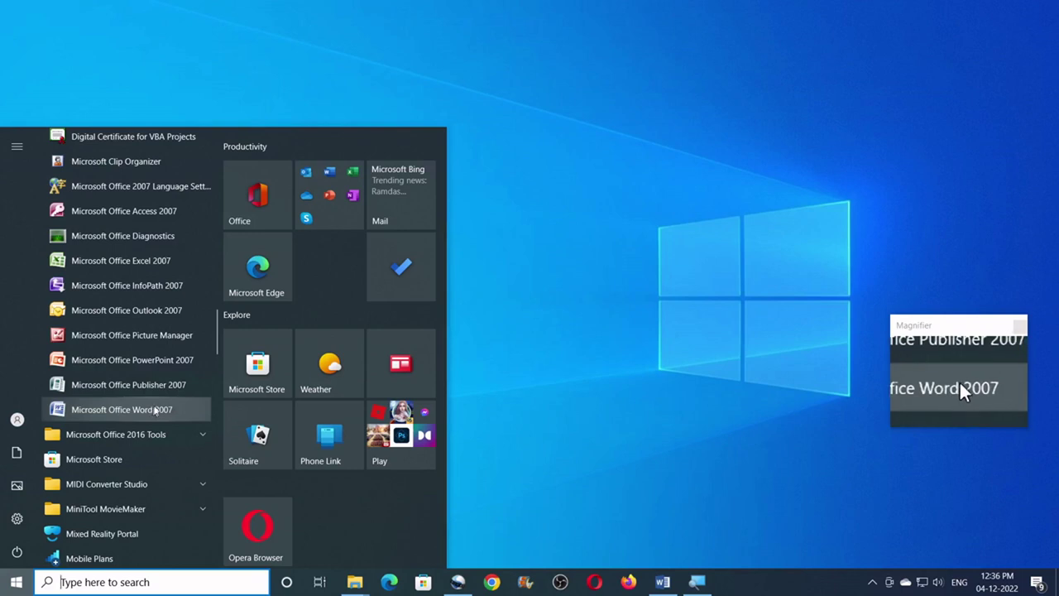
scroll(129, 407, "up", 1)
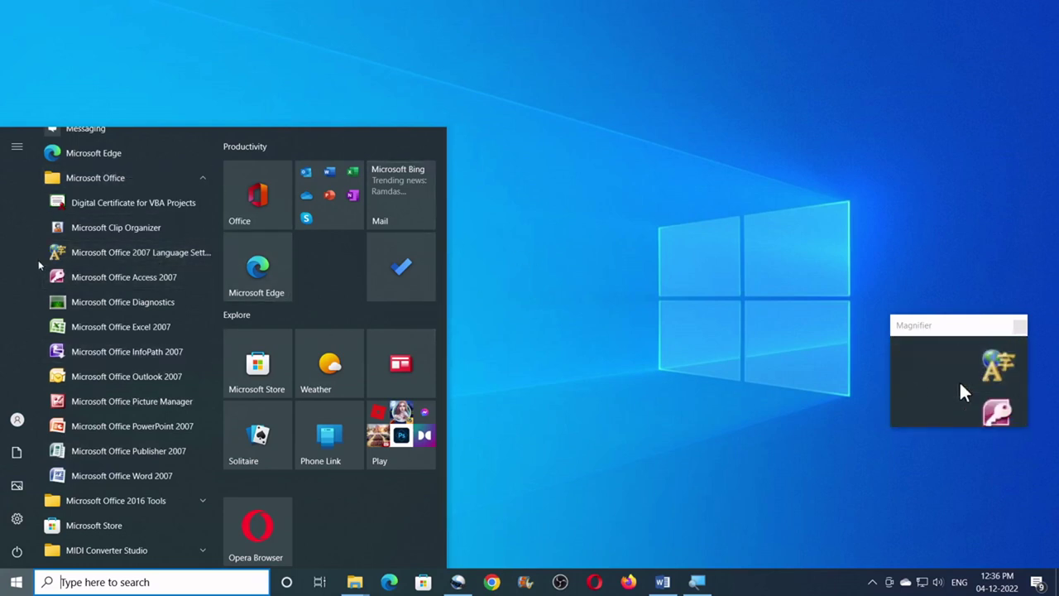
left_click(564, 207)
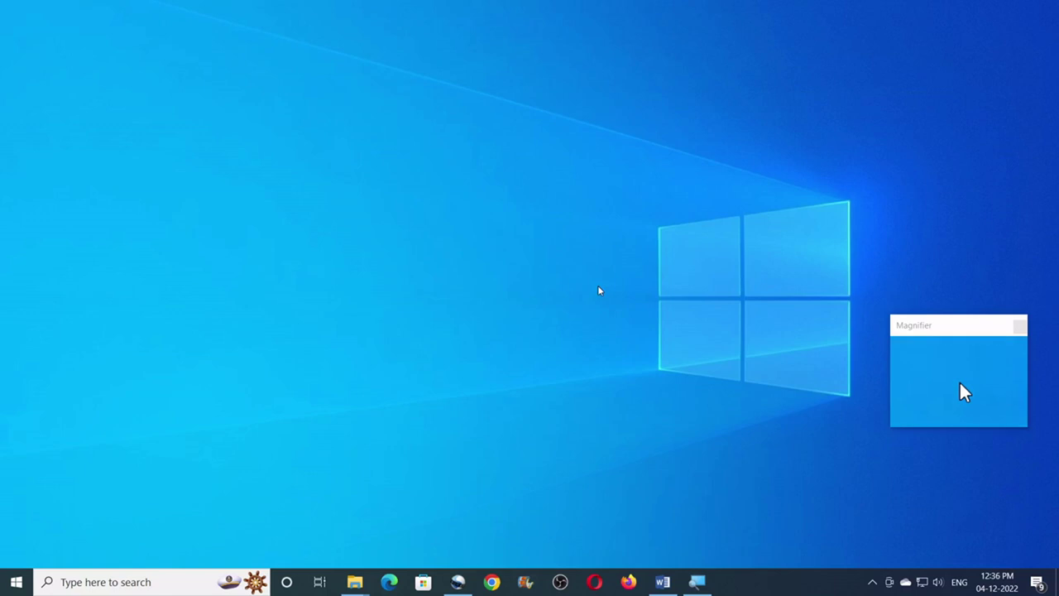
- Launch Word 2007 by running winword from the Win+R Run dialog
key("super+r")
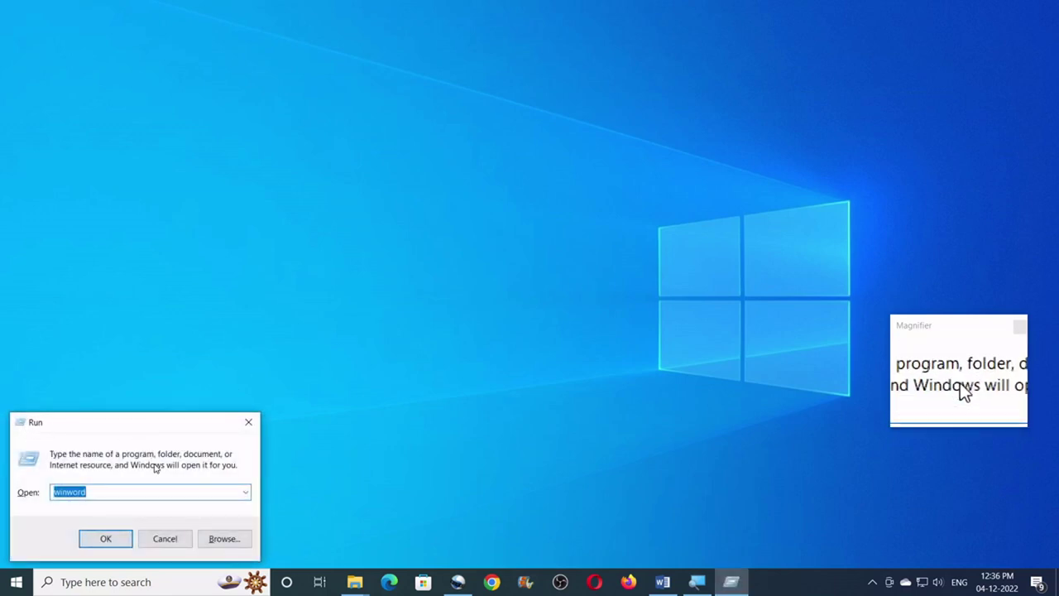
left_click_drag(101, 493, 46, 493)
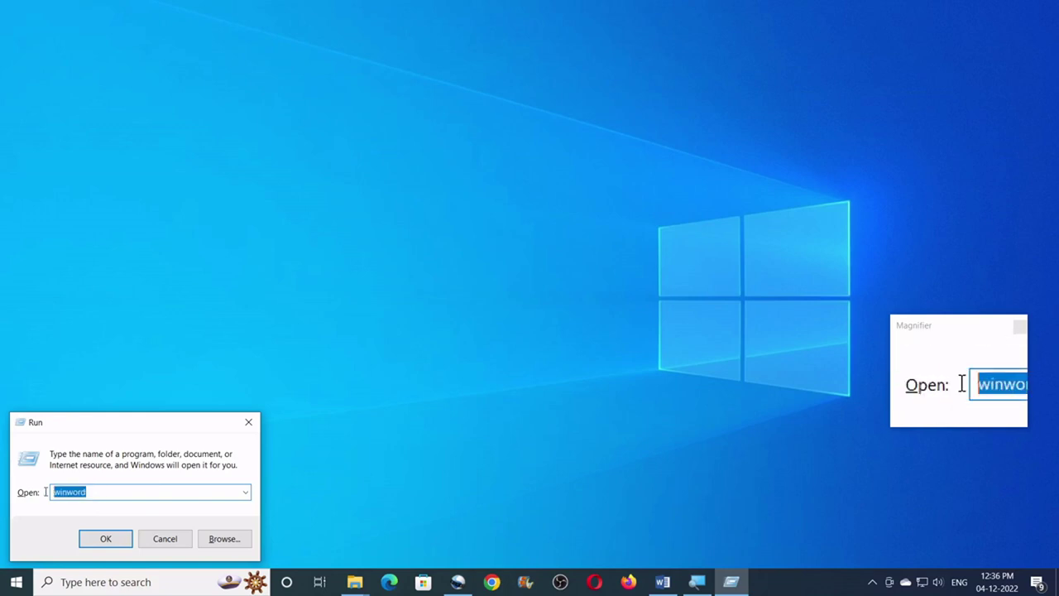
left_click(121, 538)
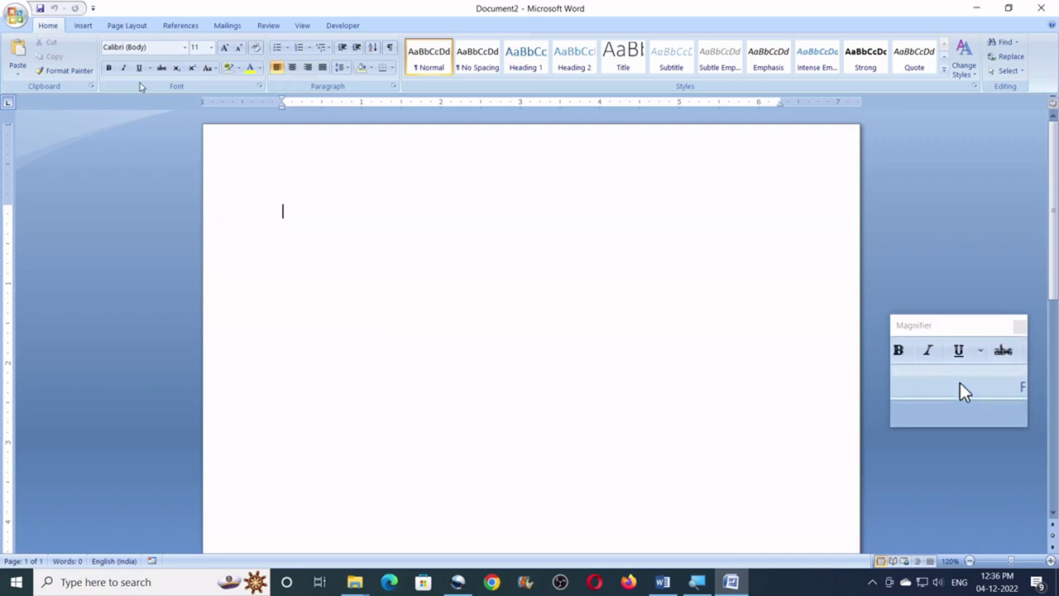
- Set the blank document's paper size to A4, then go back to the Home ribbon
left_click(128, 25)
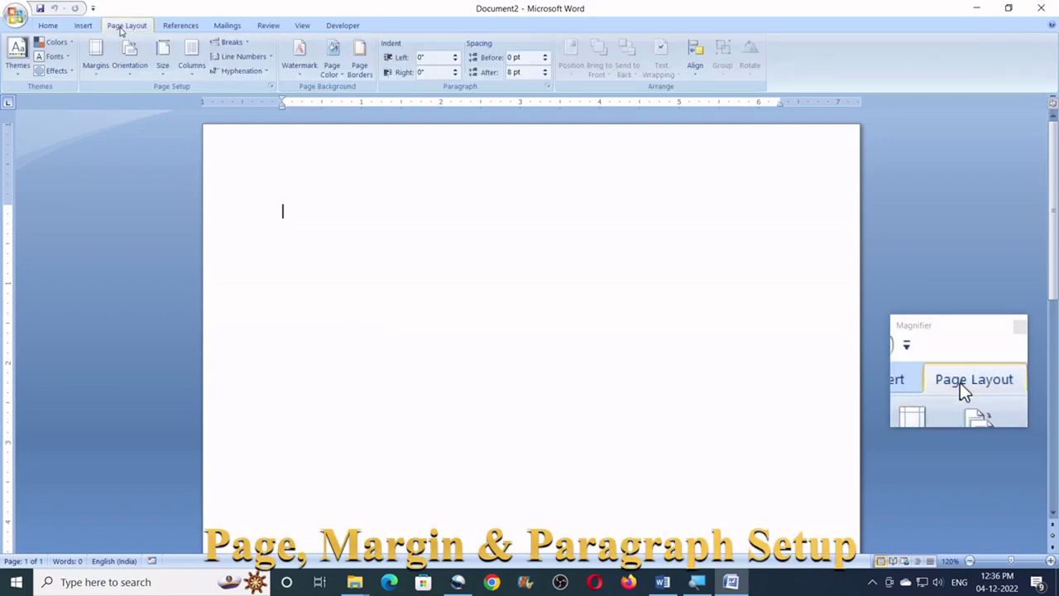
left_click(163, 77)
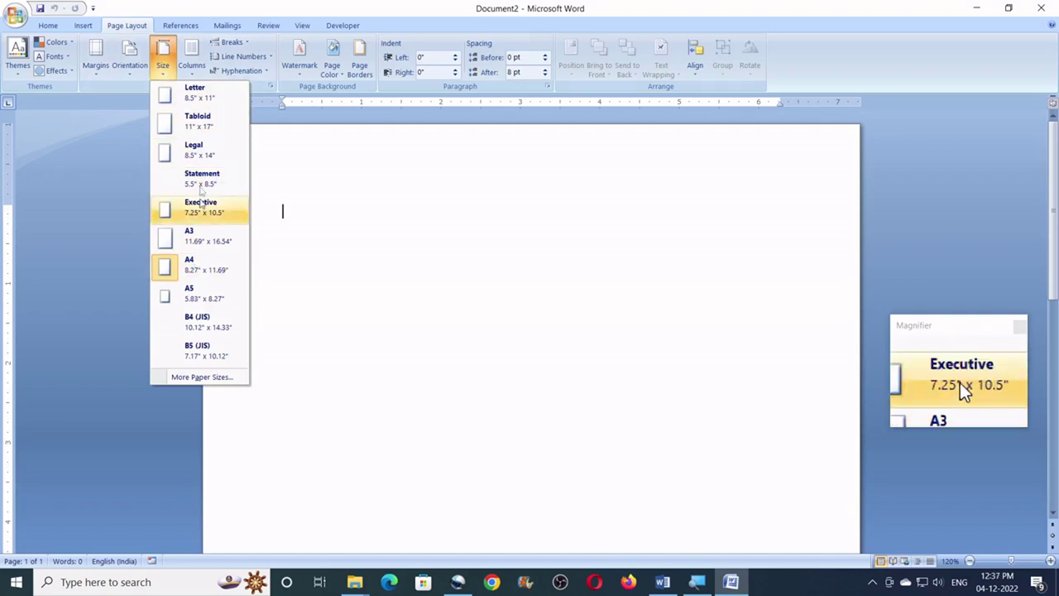
left_click(199, 274)
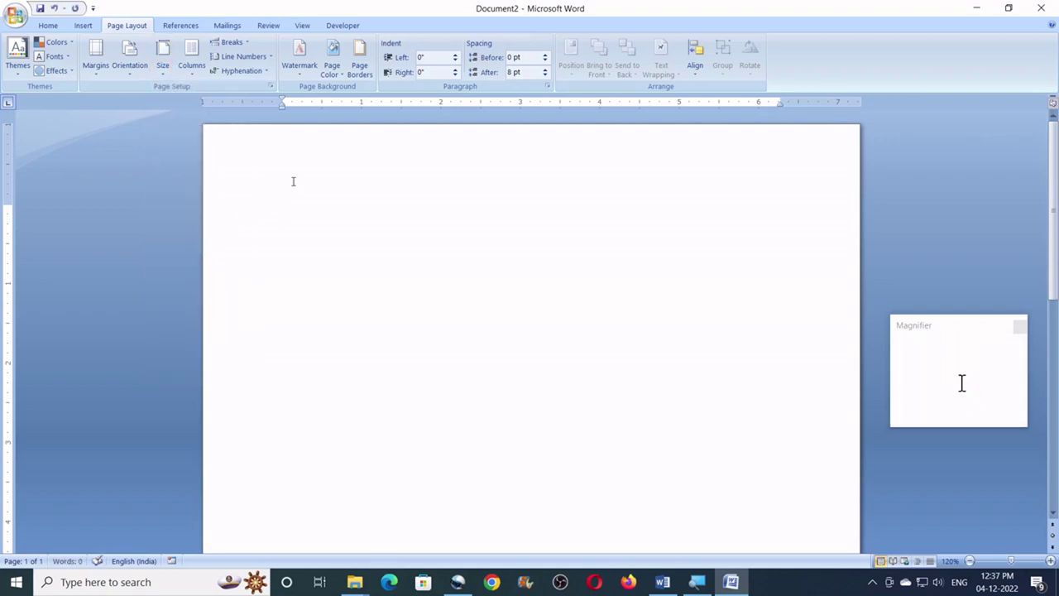
left_click(53, 28)
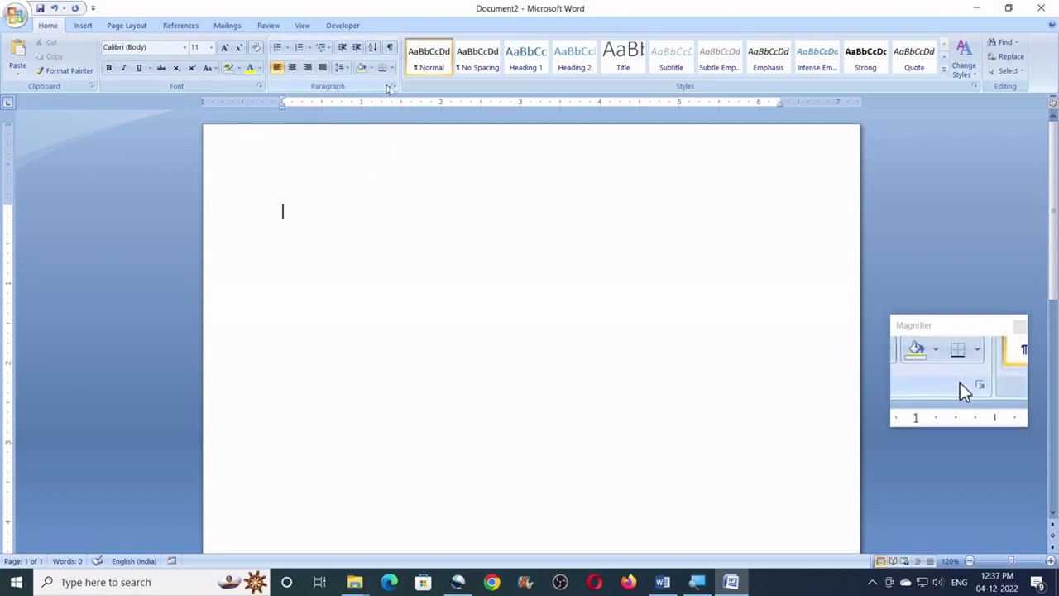
left_click(396, 89)
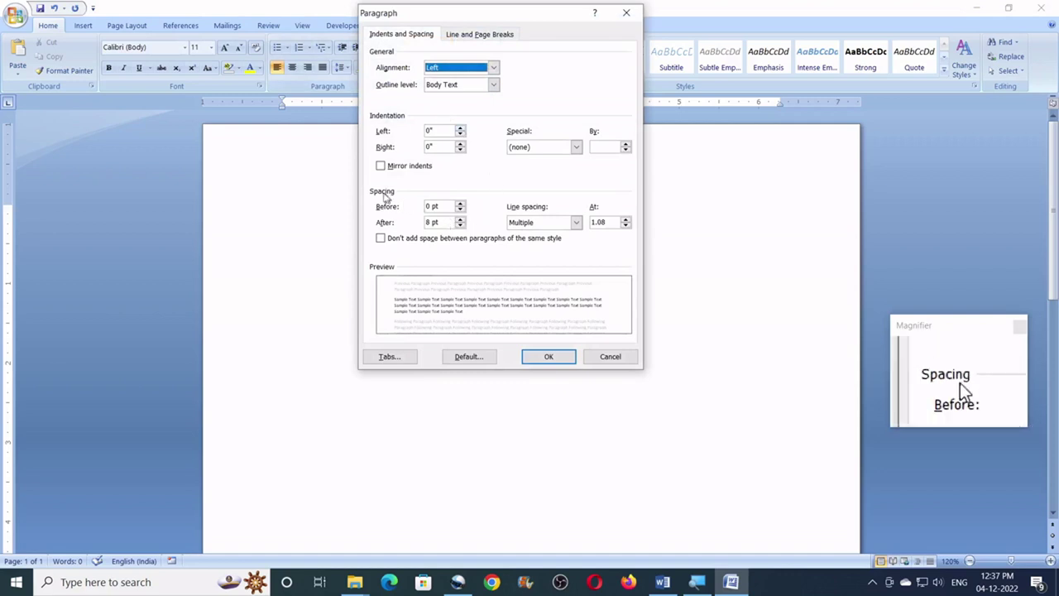
left_click_drag(449, 223, 422, 230)
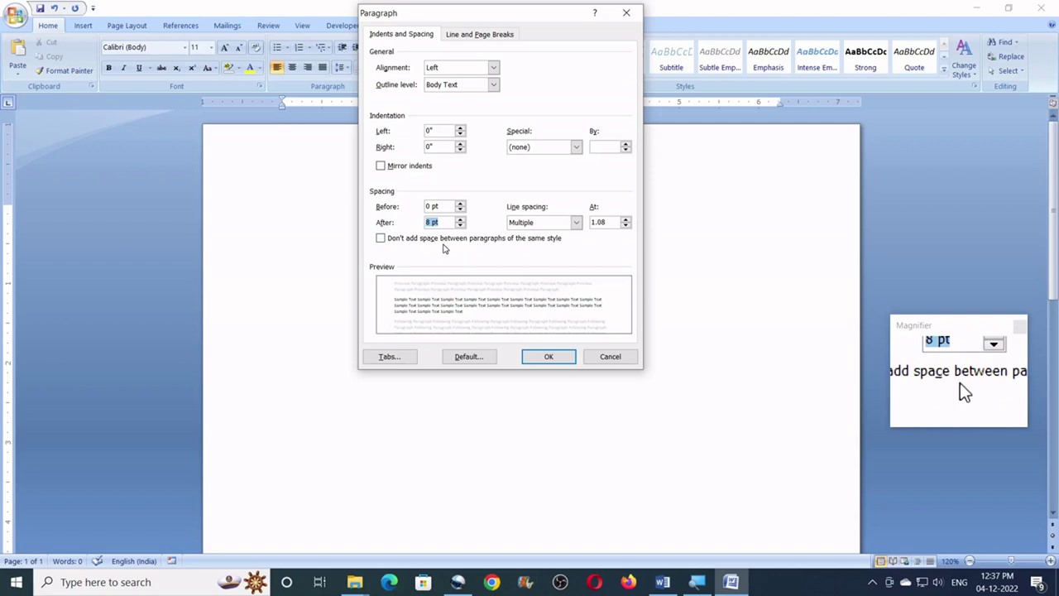
type("0")
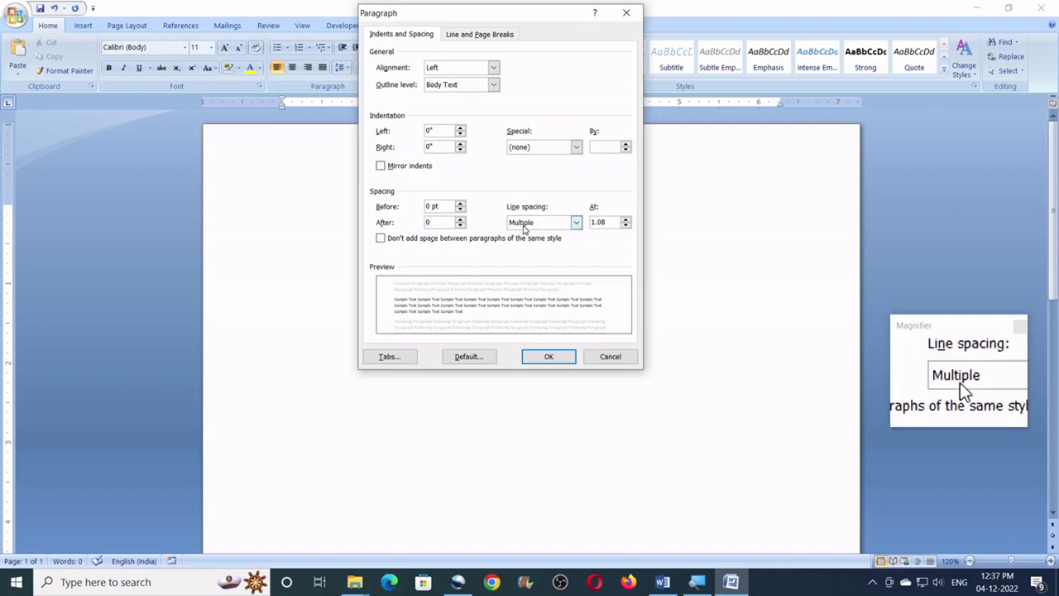
left_click(525, 223)
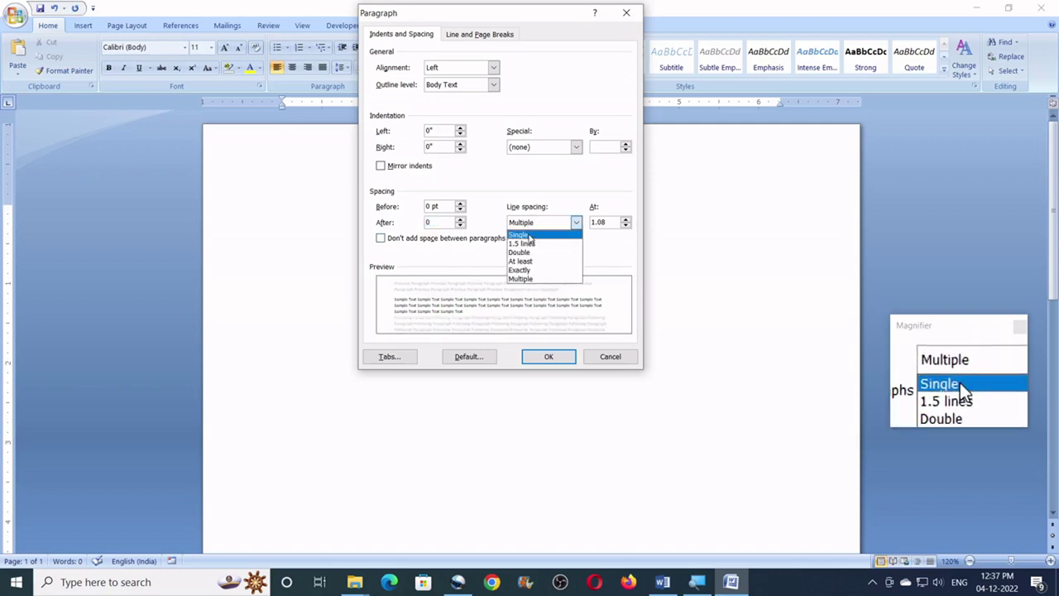
left_click(530, 238)
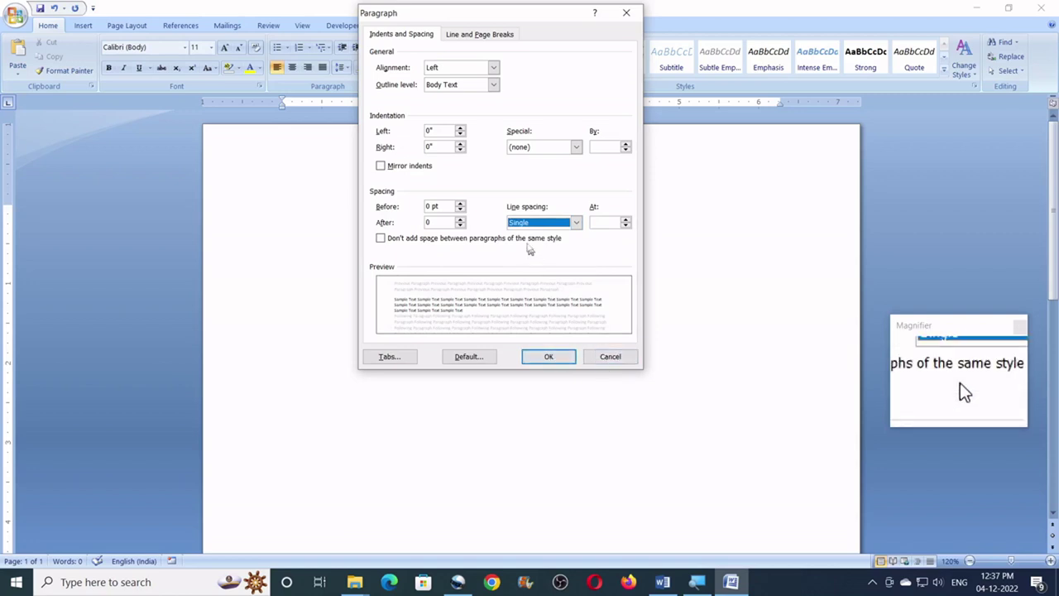
left_click(613, 358)
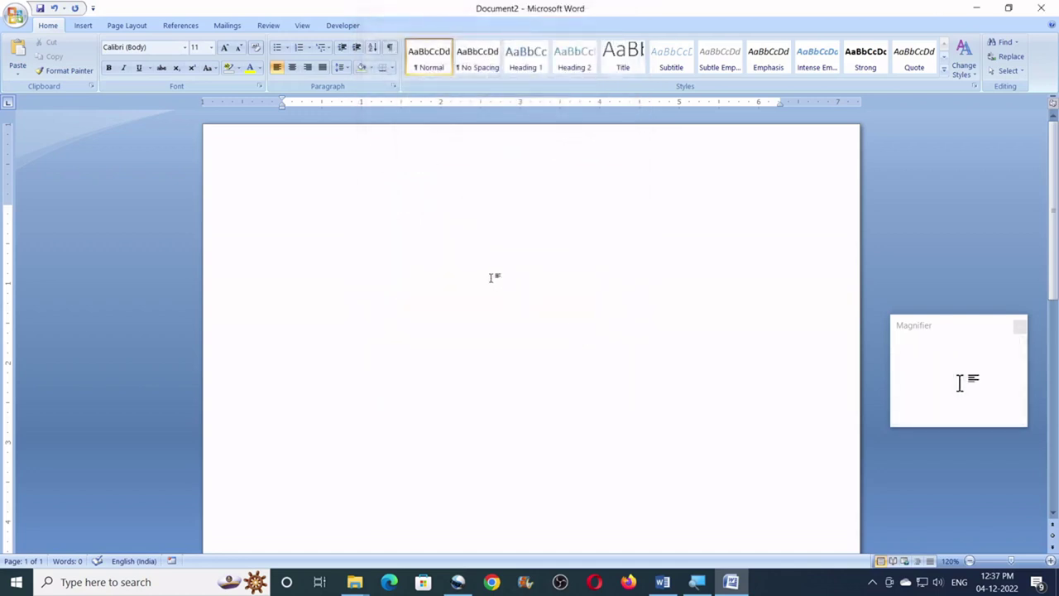
- Type ghfghfghgfh, gfhfghgfhgfh and ghfghgfh as three separate paragraphs, leaving a new empty line
type("ghfghfghgfh")
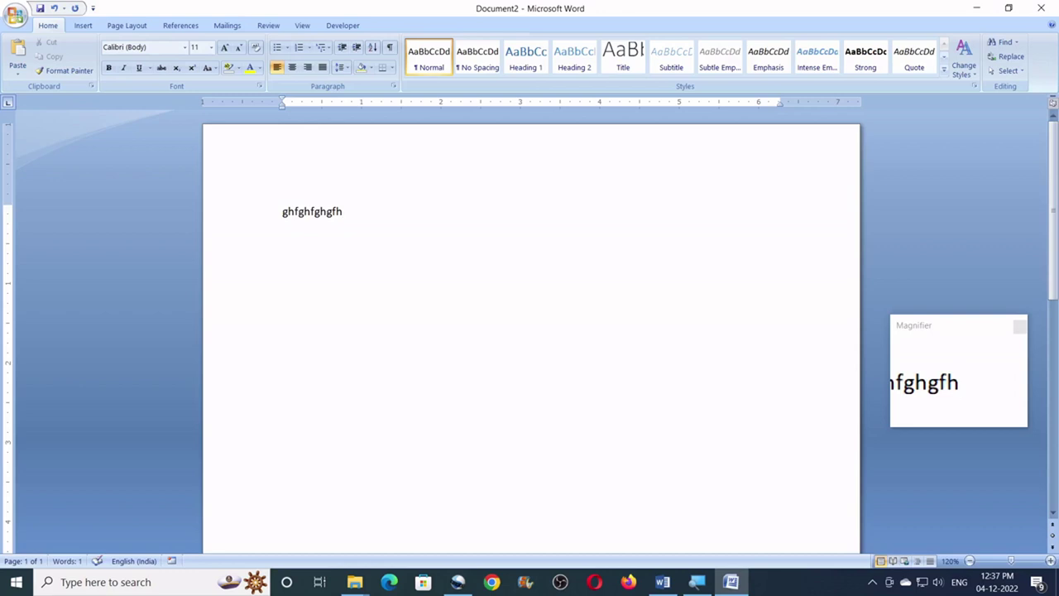
key("Return")
type("gfhfghgfhgfh")
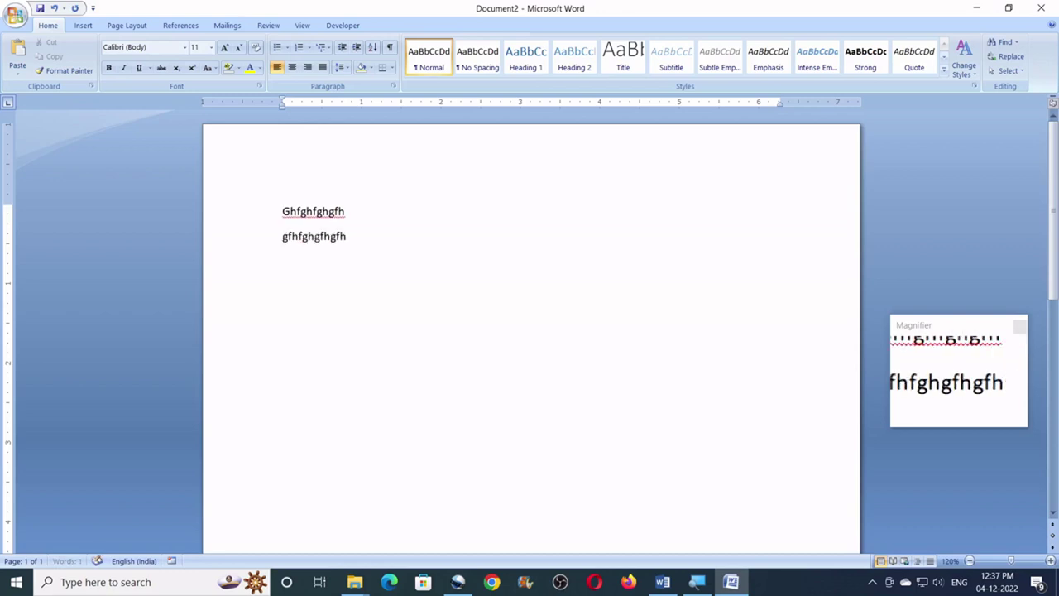
left_click_drag(354, 242, 314, 220)
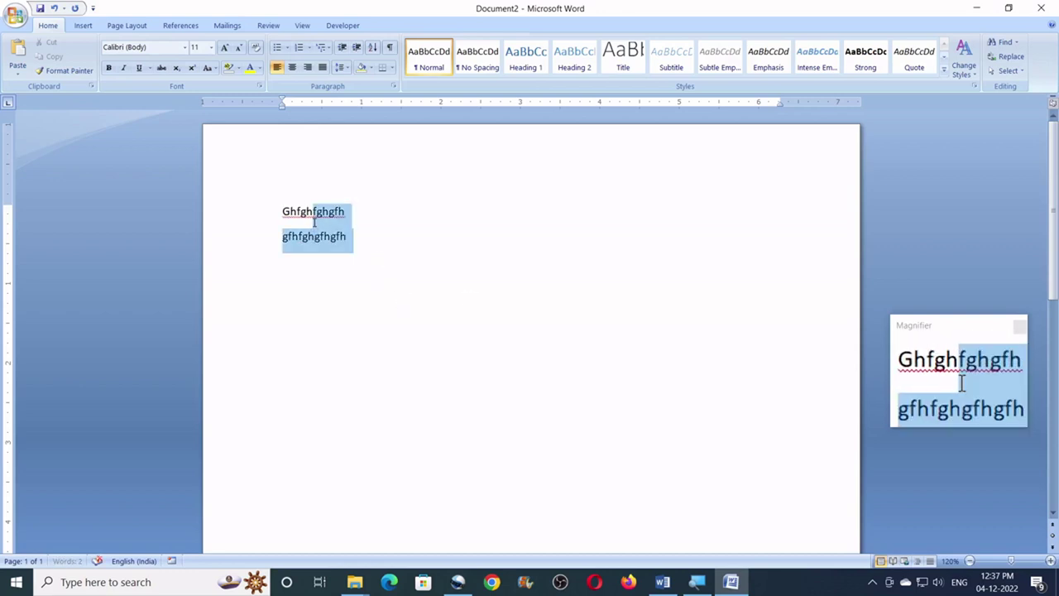
left_click(373, 236)
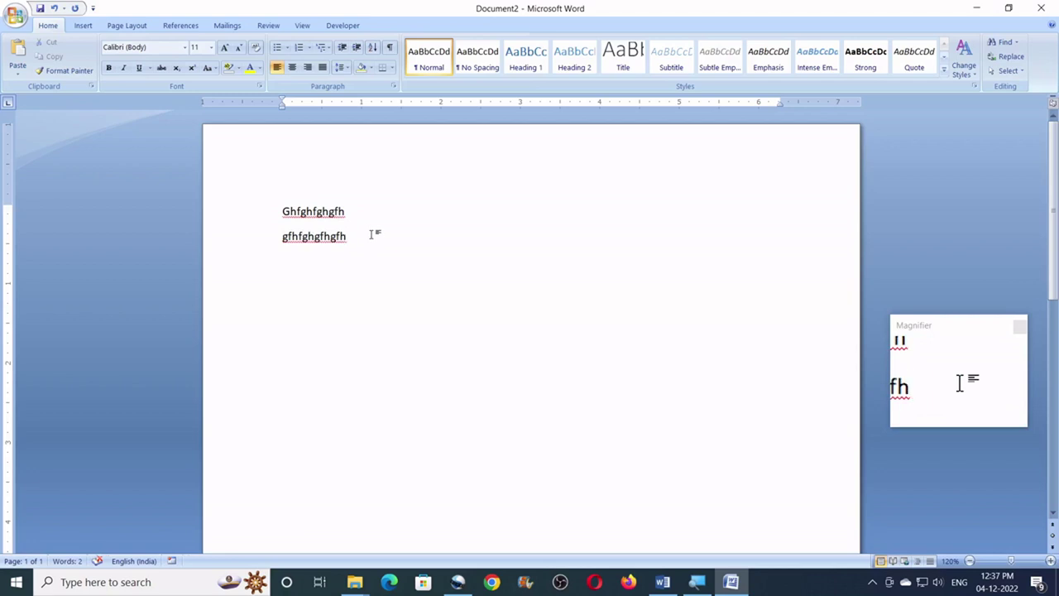
key("Return")
type("ghfghgfh")
key("Return")
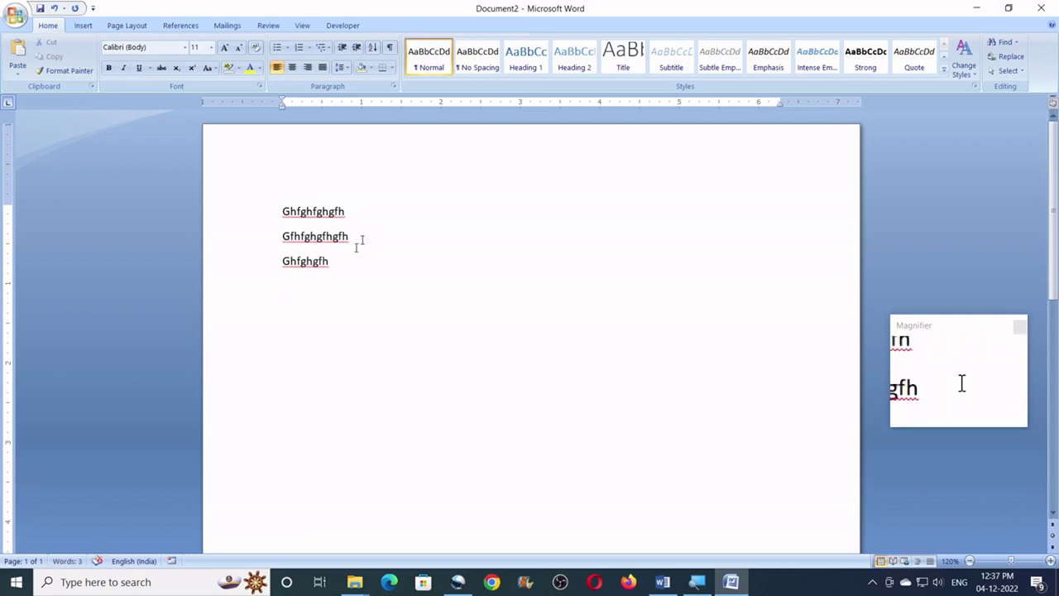
- Set paragraph spacing after to 0 pt with Single line spacing
left_click(396, 86)
left_click(452, 222)
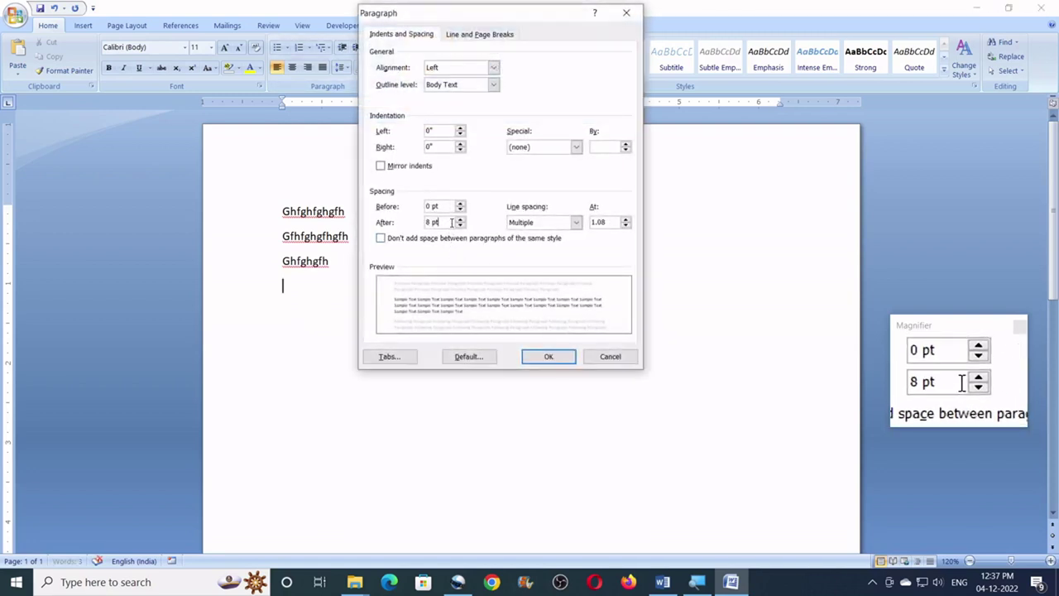
left_click_drag(452, 222, 426, 221)
type("0")
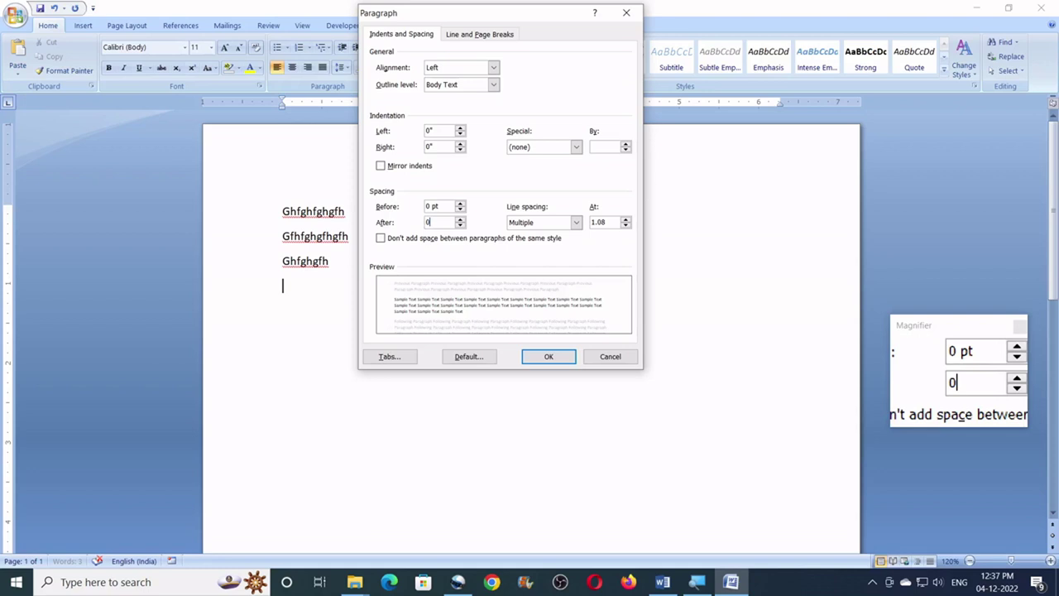
left_click(576, 222)
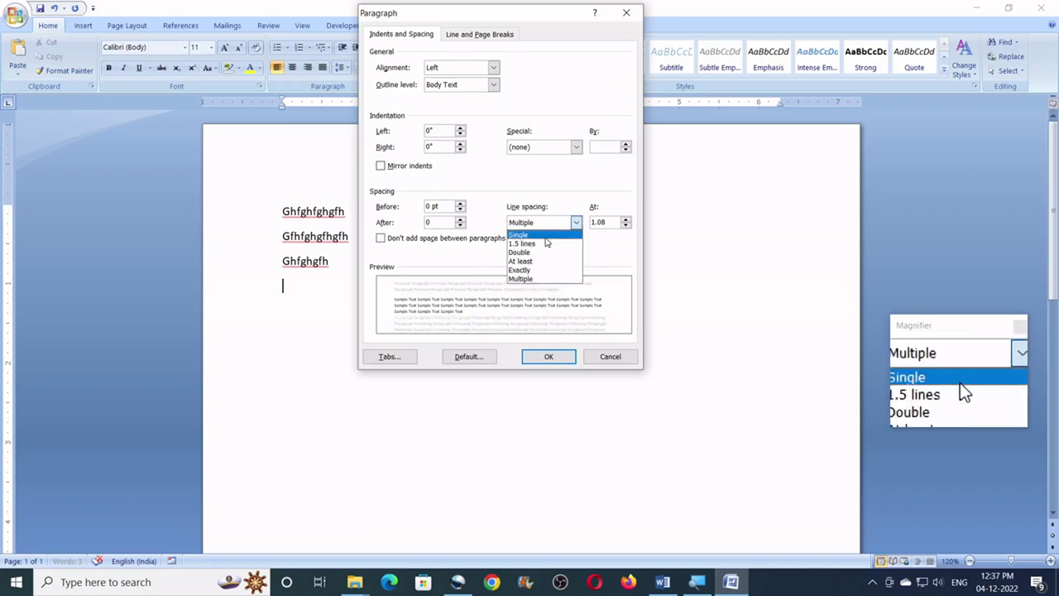
left_click(534, 232)
left_click(547, 356)
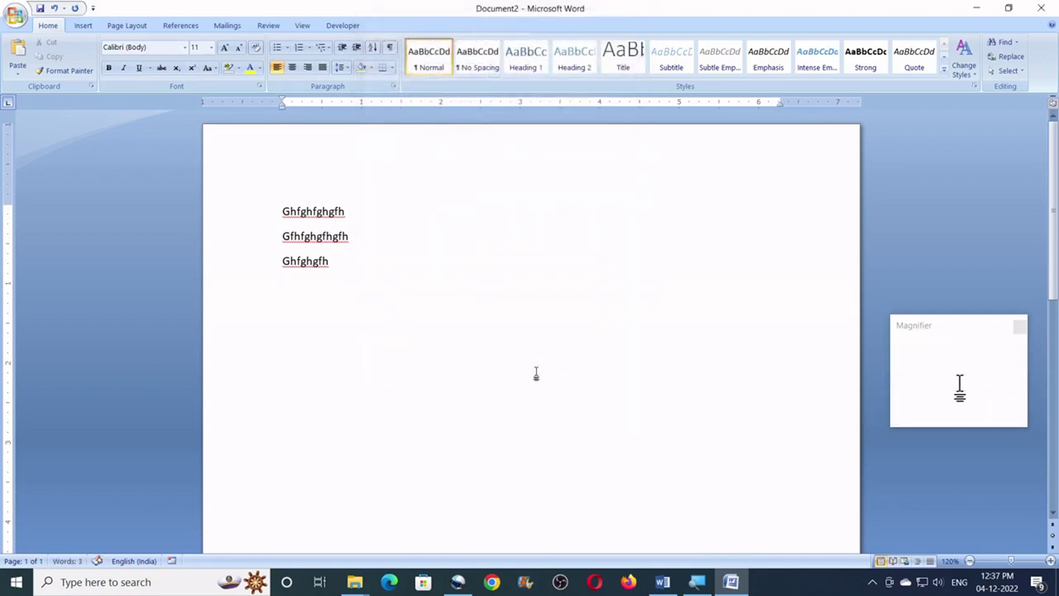
- Add two more lines, ghfghgfh and ghfghfghg, under the existing text
type("ghfghgfh")
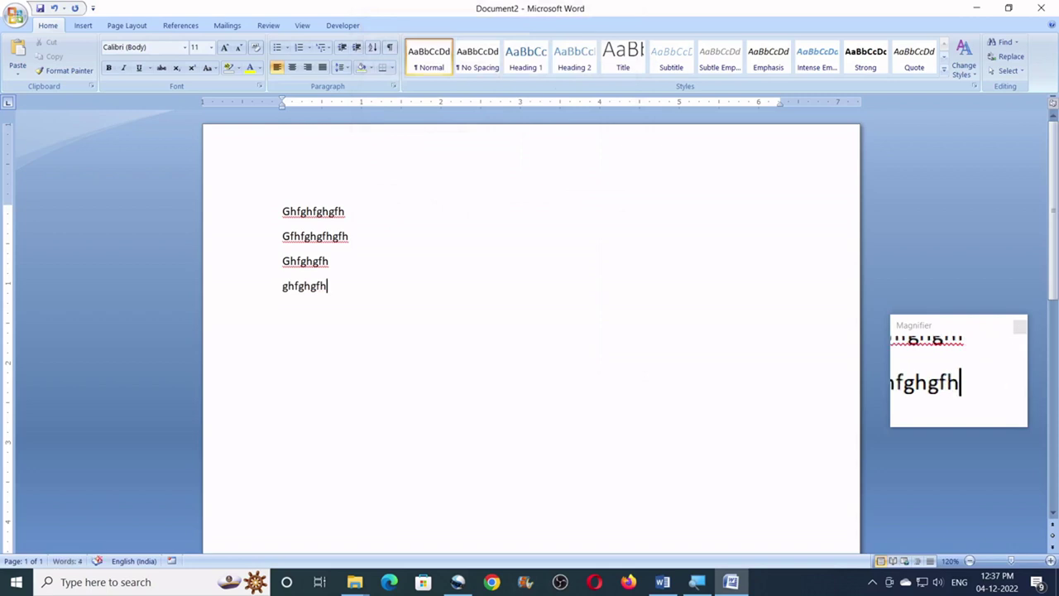
key("Return")
type("ghfghfghg")
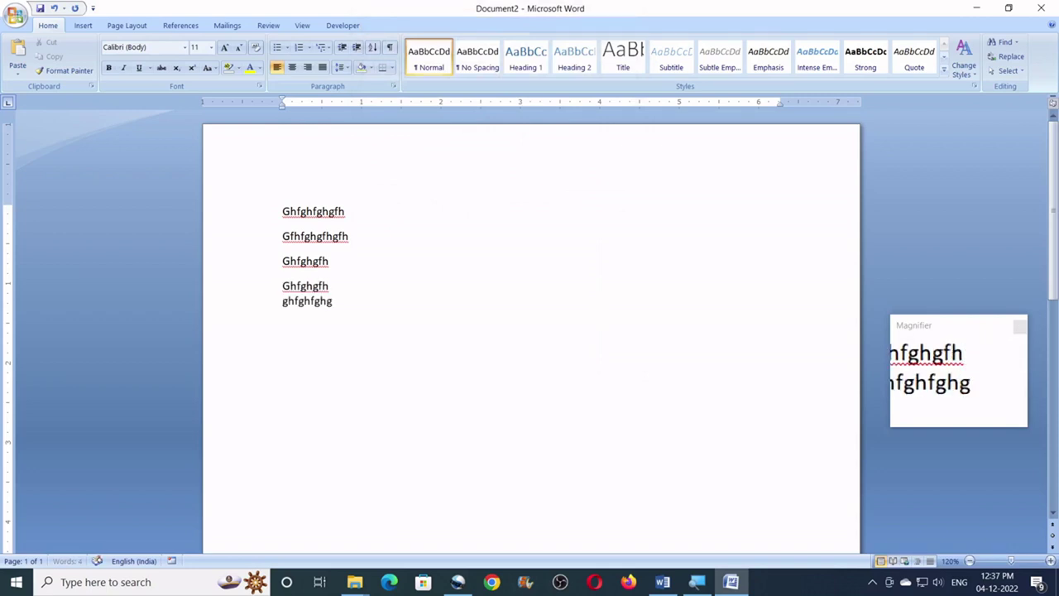
key("Return")
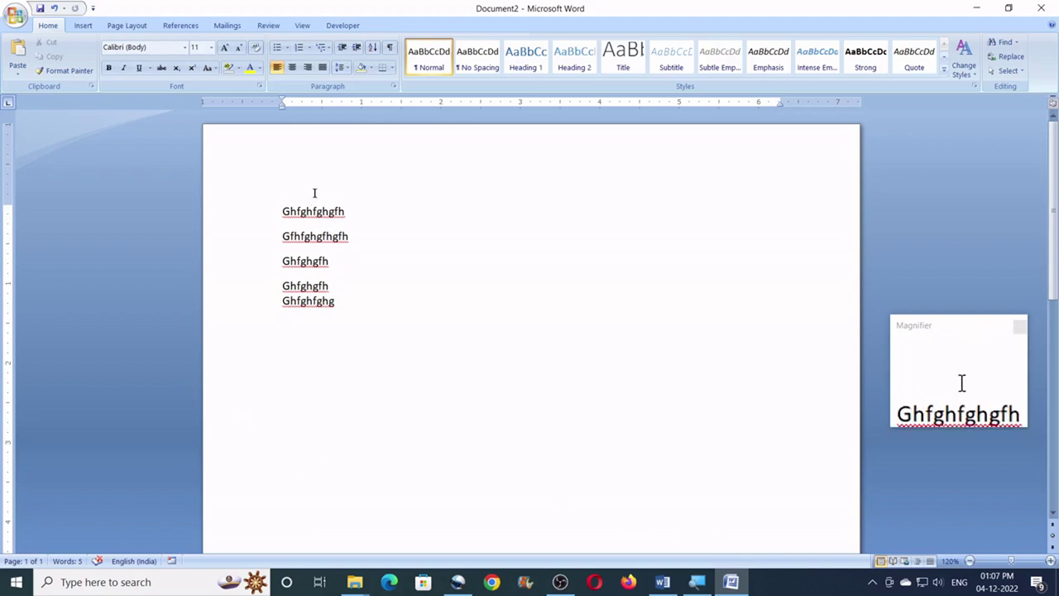
left_click(121, 26)
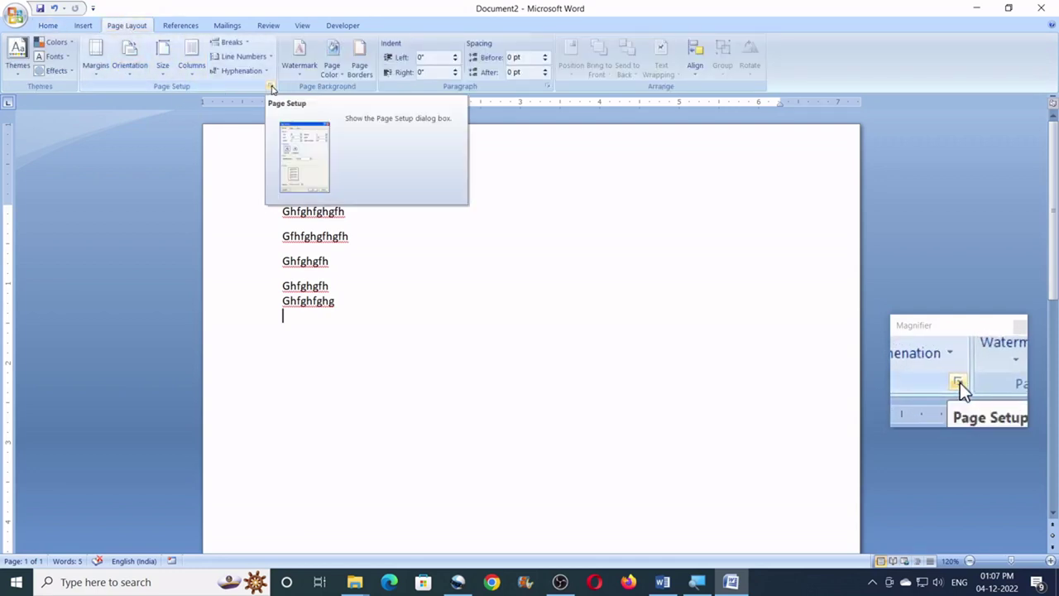
- Check the margin presets and Page Setup without changing anything, then add the line rtyrtytry
left_click(97, 65)
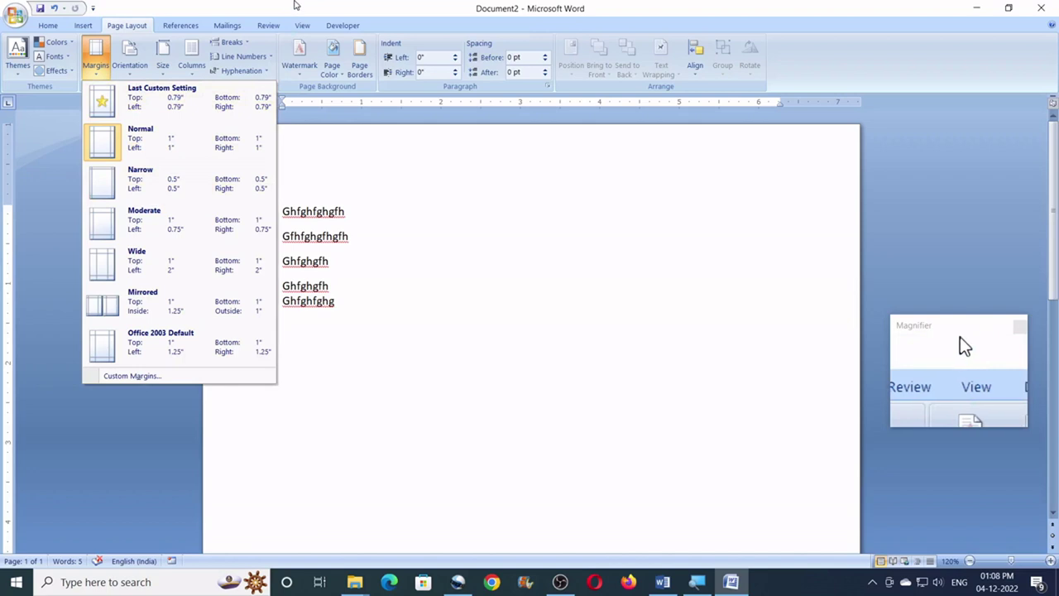
key("Escape")
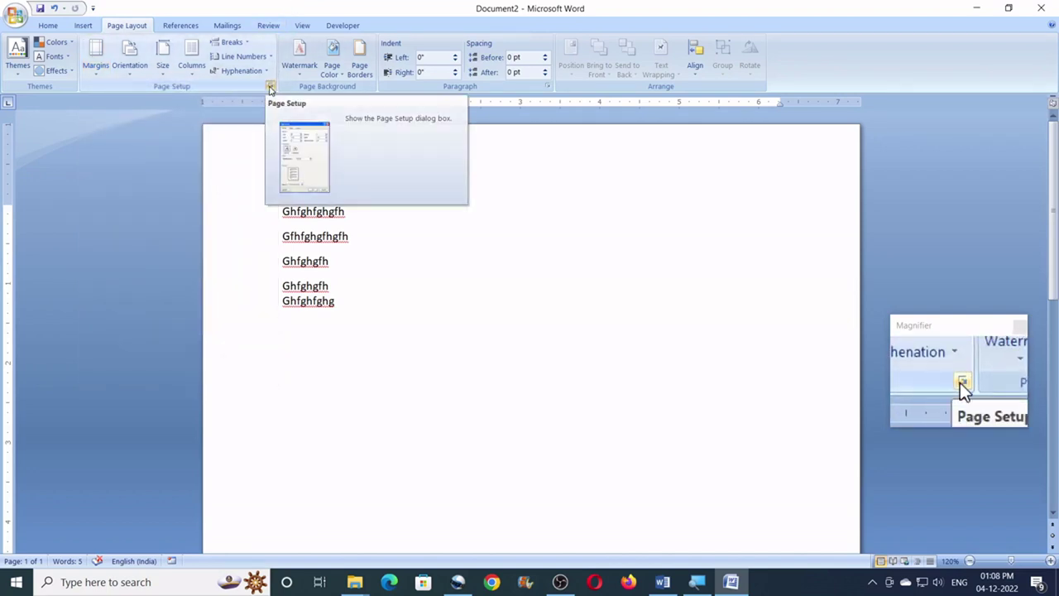
left_click(270, 88)
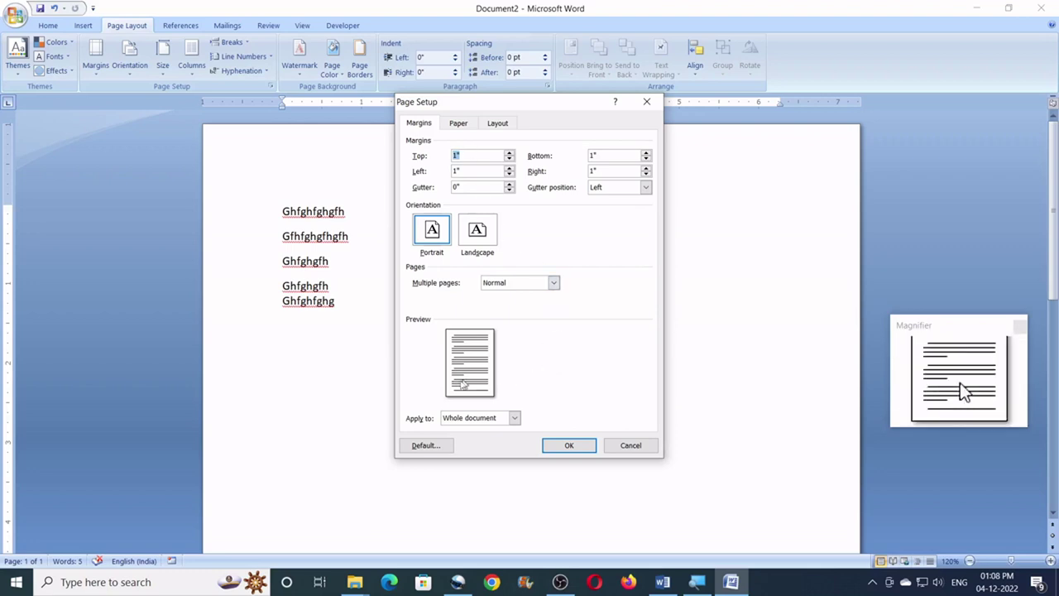
left_click(626, 444)
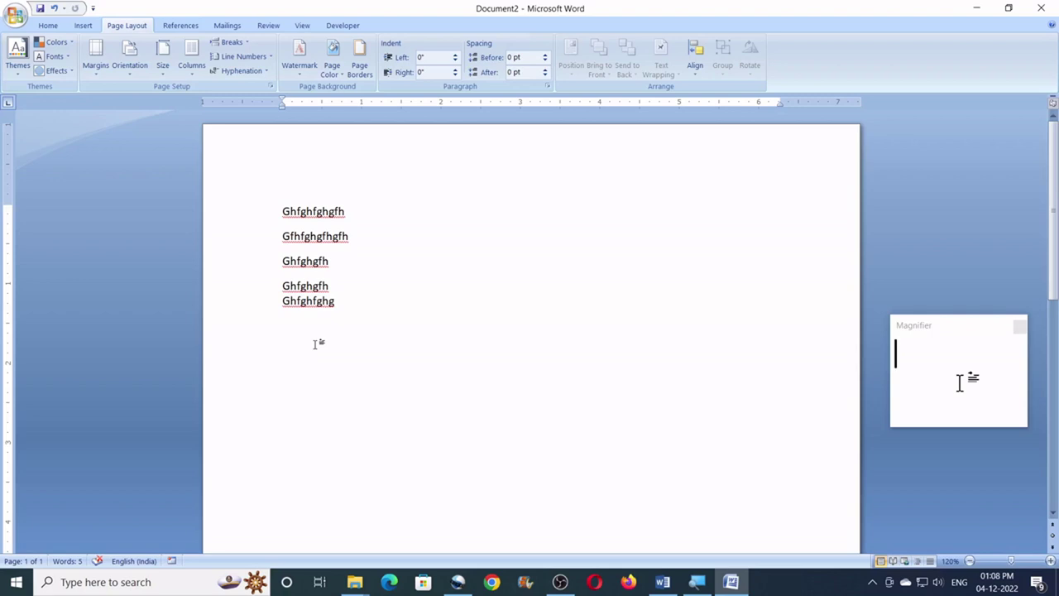
type("rtyrtytry")
- Append tyrtyrty to the first line and add 'tyrty tyrtyrt' as a new line below Rtyrtytry
left_click(356, 211)
type("tyrtyrty")
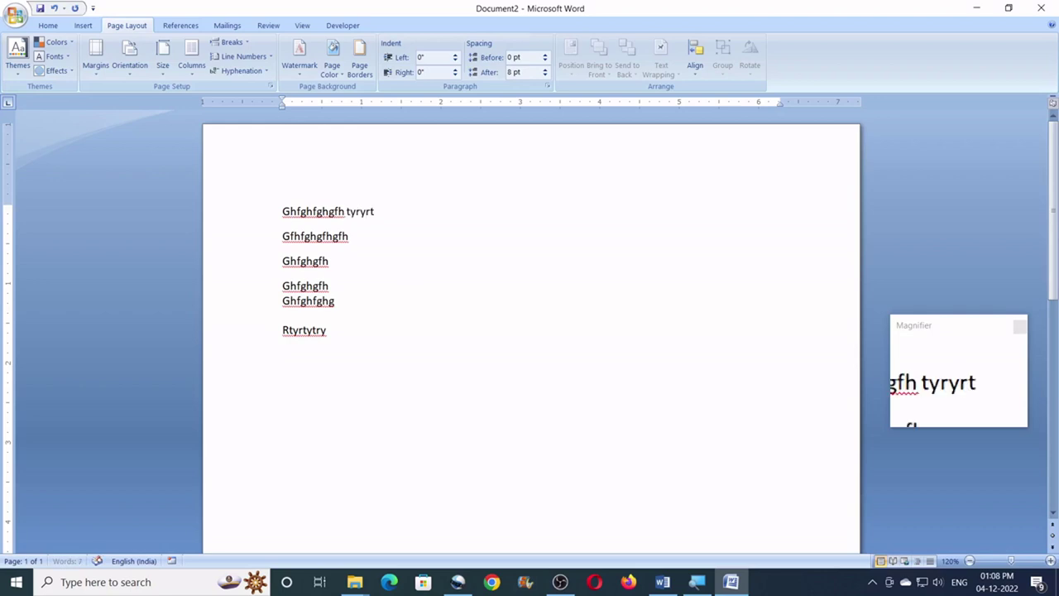
left_click(330, 331)
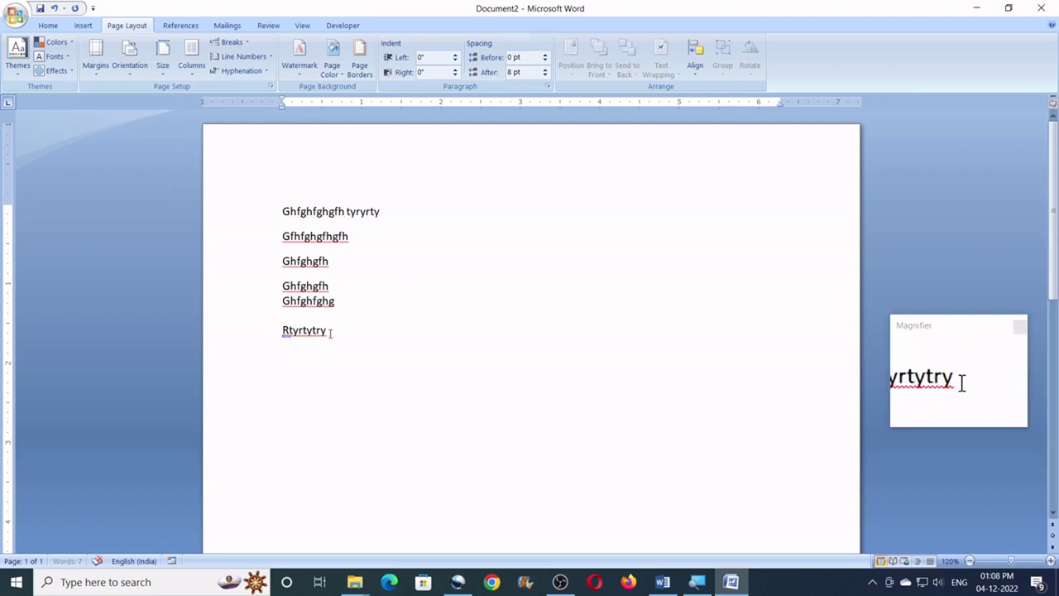
key("Return")
type("tyrty")
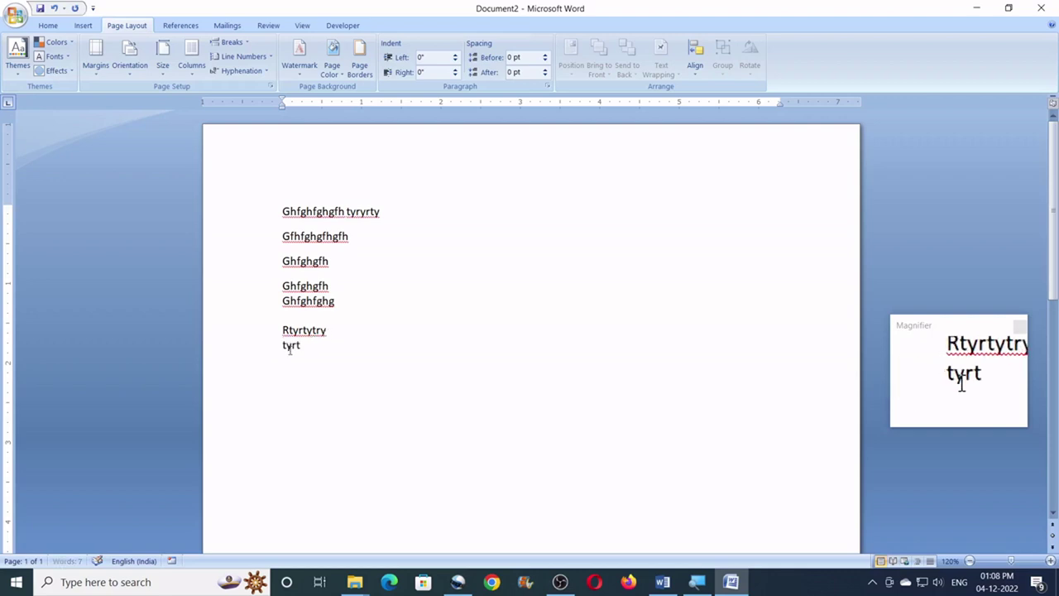
type(" tyrtyrtyrty")
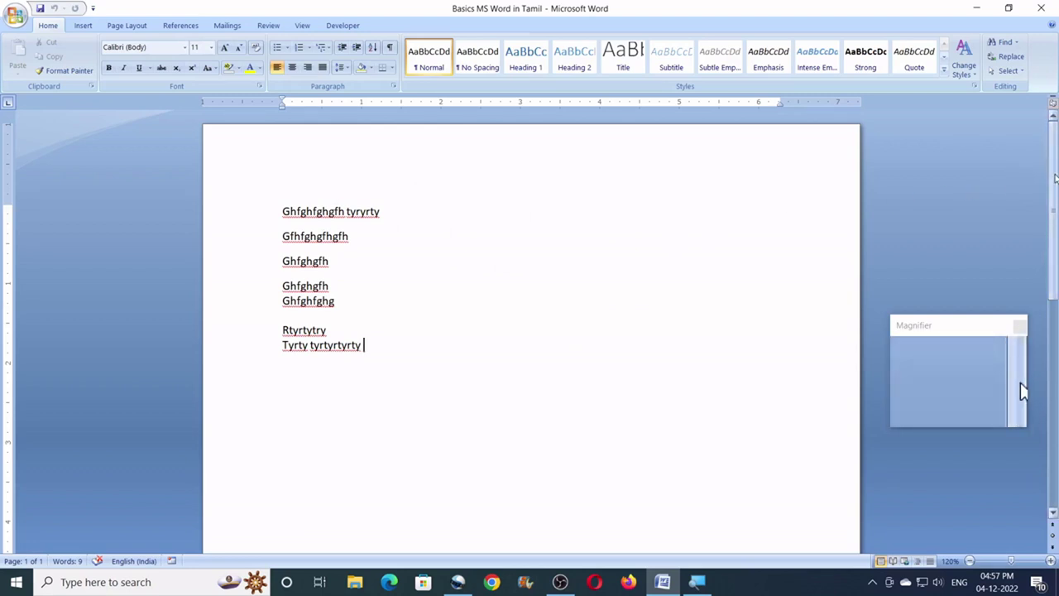
left_click_drag(1055, 178, 1057, 339)
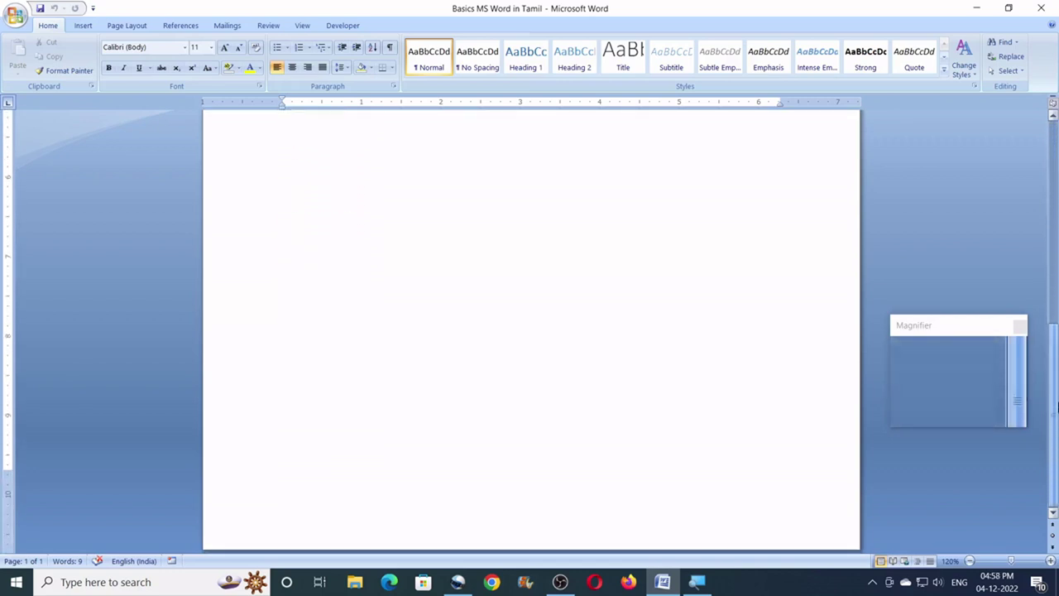
scroll(1056, 411, "up", 8)
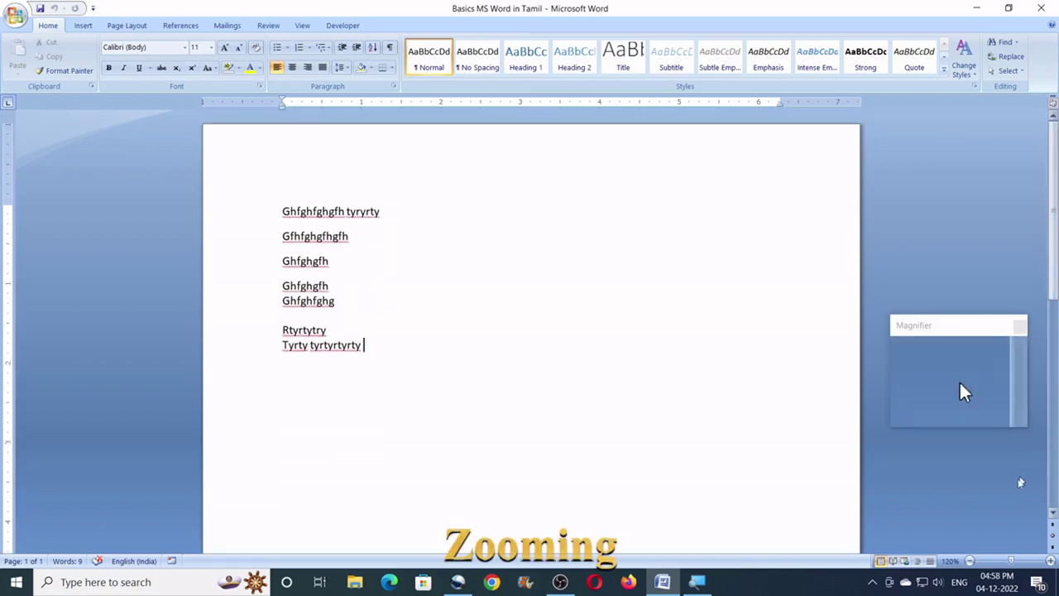
left_click(970, 562)
left_click(969, 562)
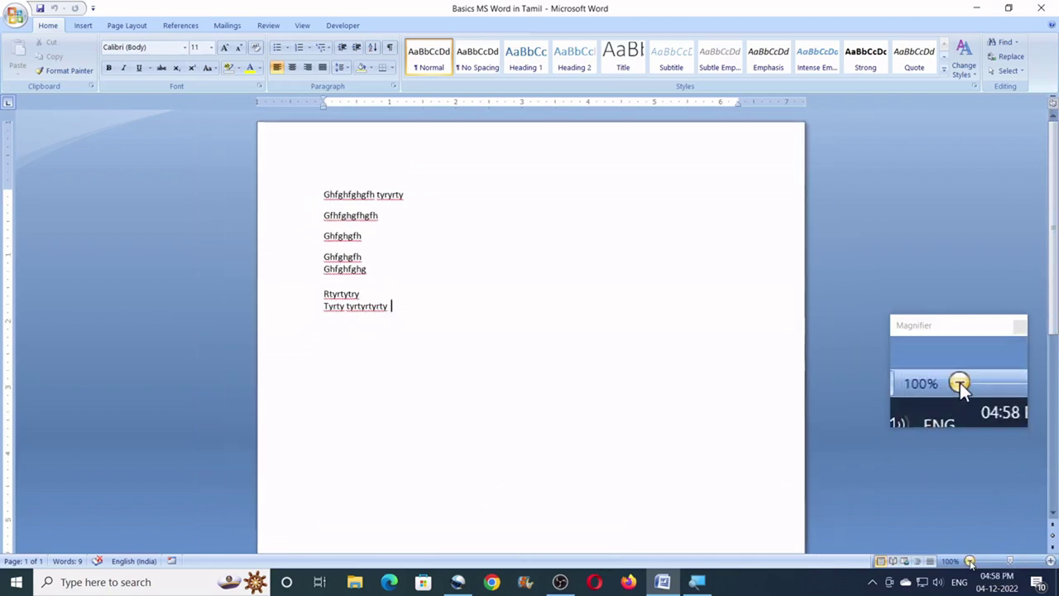
left_click(970, 562)
left_click(970, 562)
left_click(970, 562)
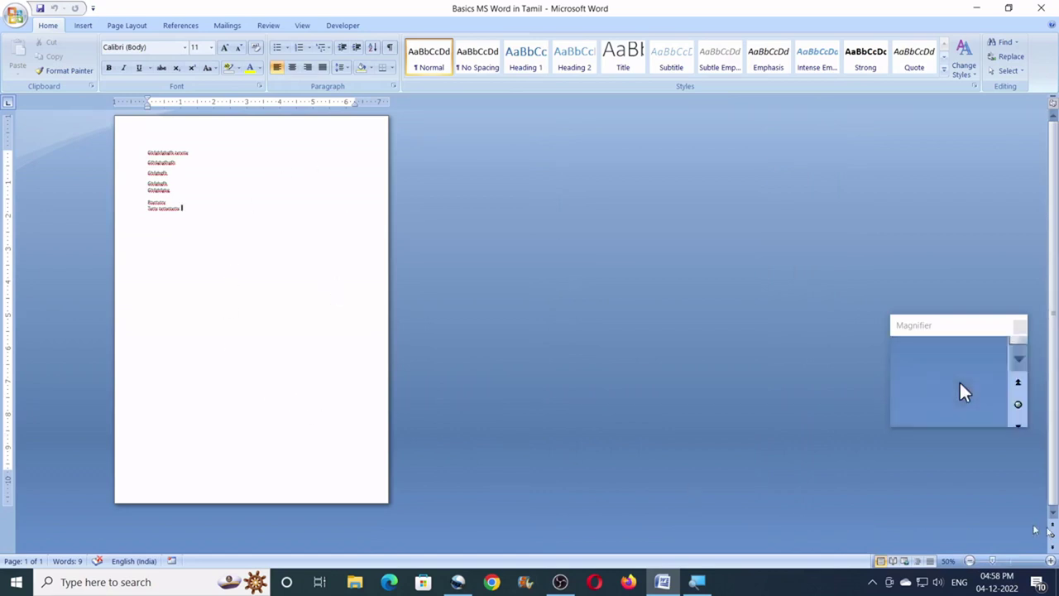
left_click_drag(992, 561, 1045, 561)
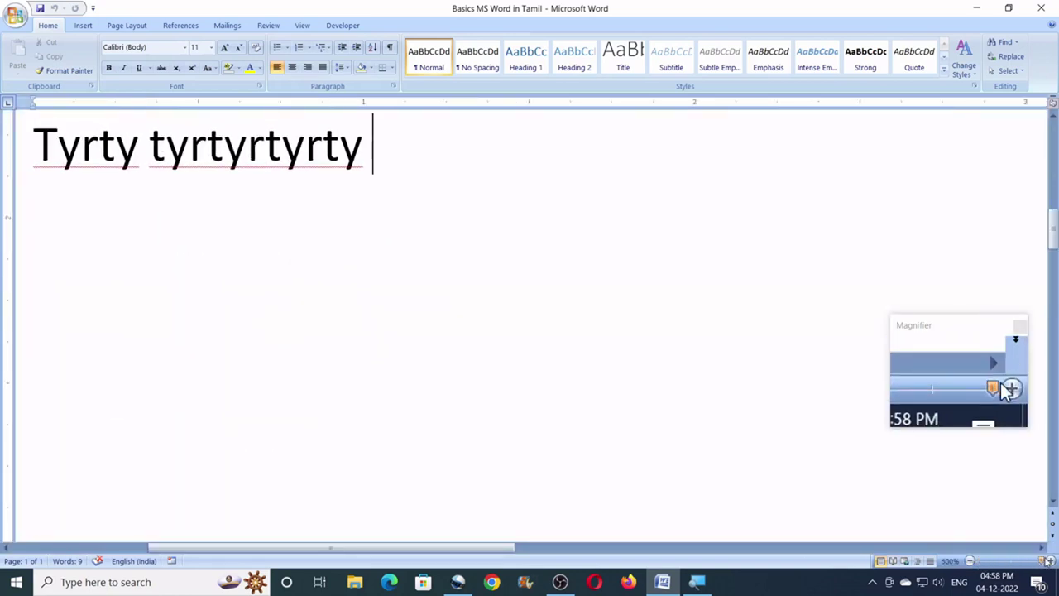
left_click_drag(1041, 560, 1011, 561)
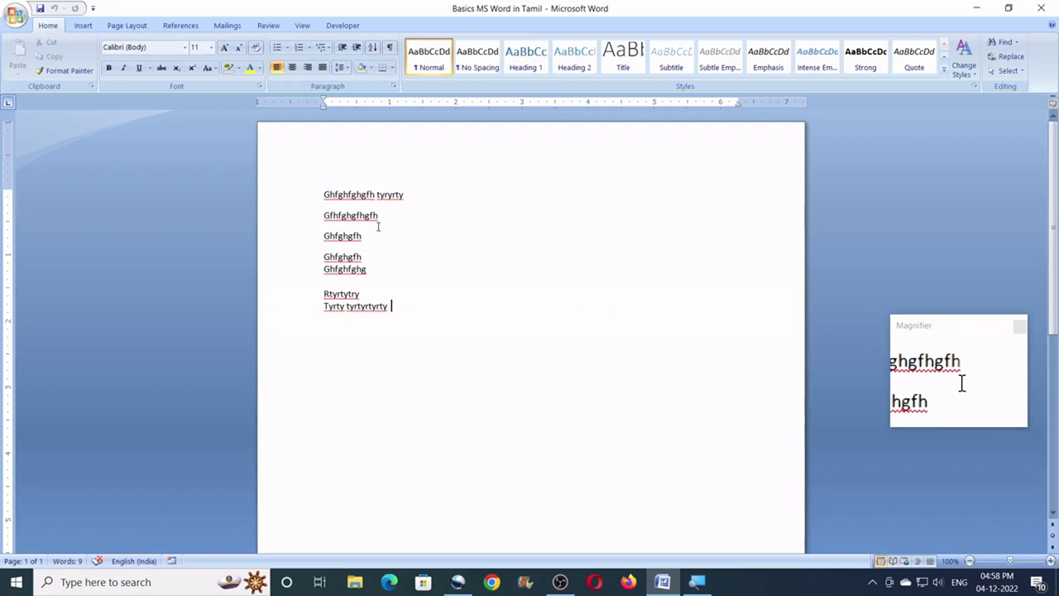
left_click(1051, 562)
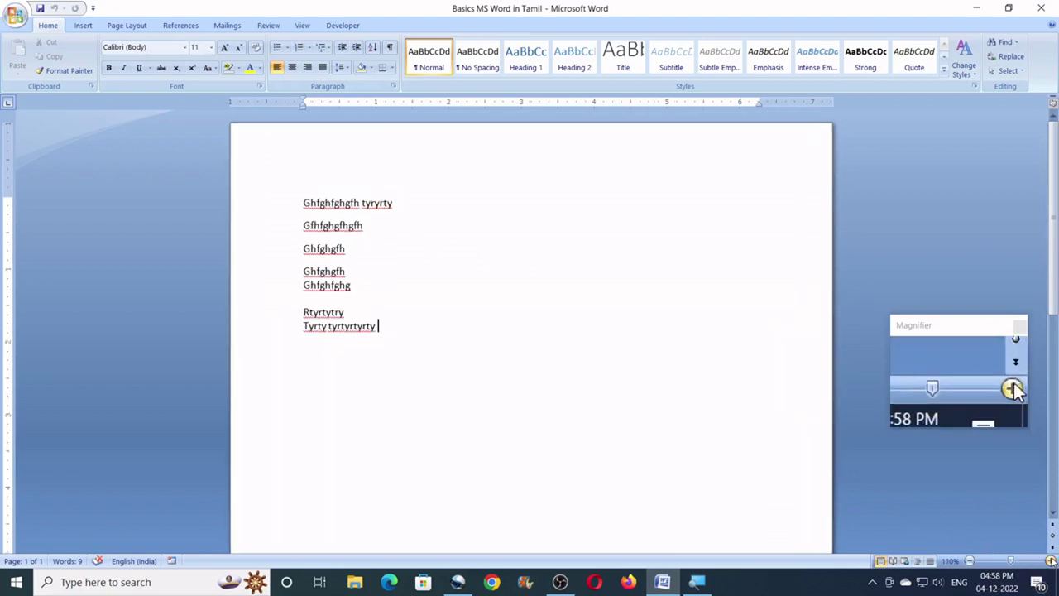
left_click(1051, 561)
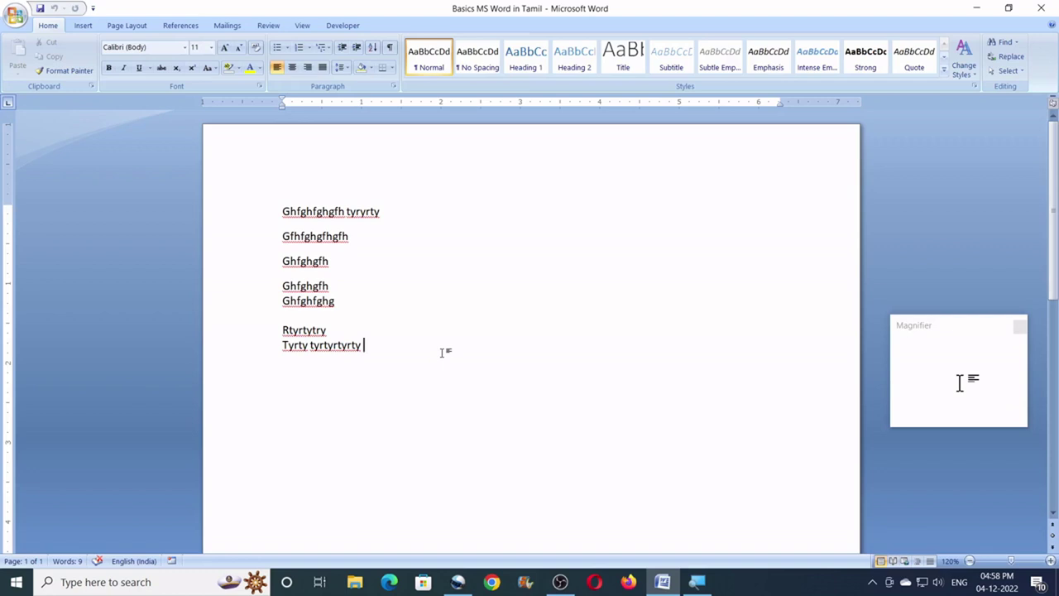
key("Return")
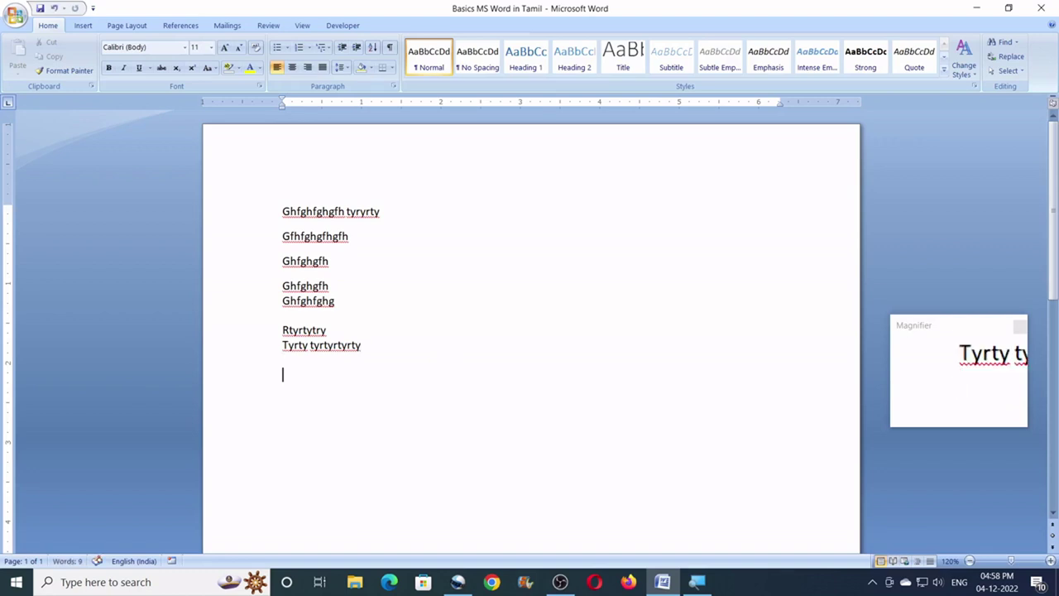
- Type the hhfghfghgf line and start a long sample paragraph, removing a stray period
type("hhfghfghgf")
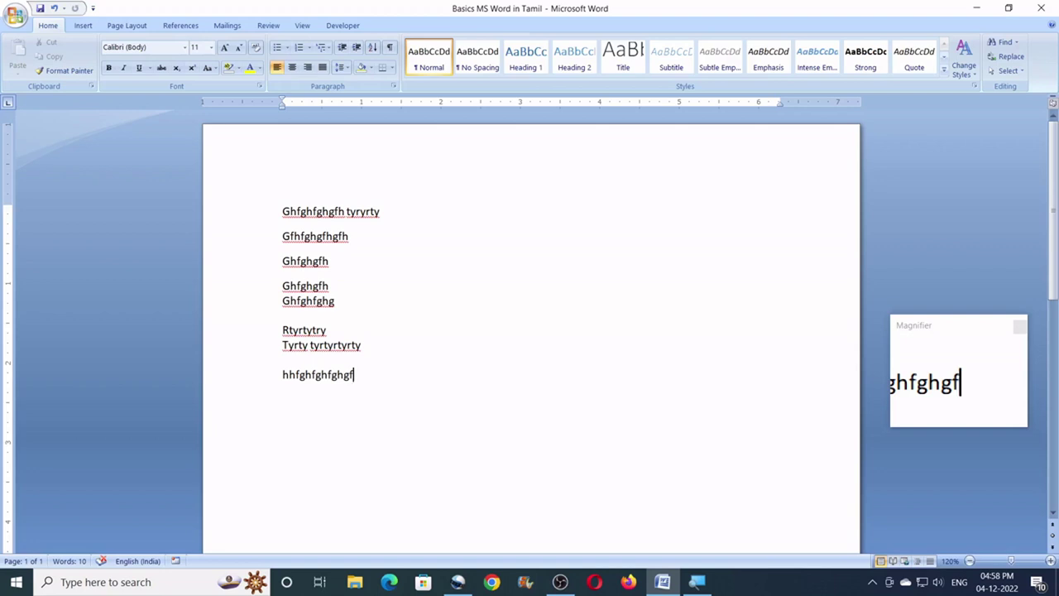
key("Return")
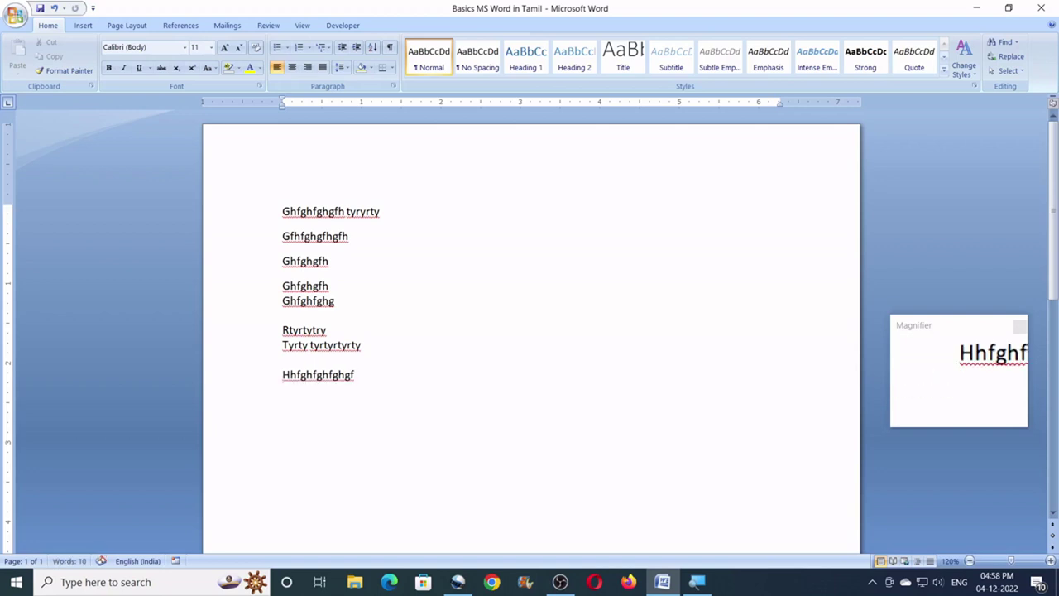
type("gjhfgjh jhk jklj flk")
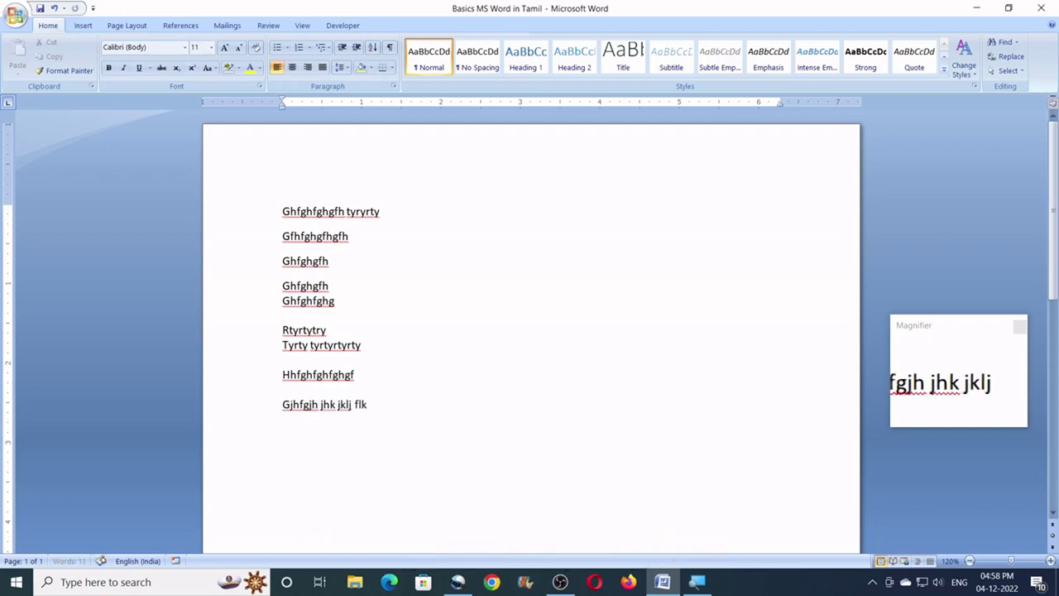
type("hjklfjh lkfjh lkfjh klfjh klfjh klf")
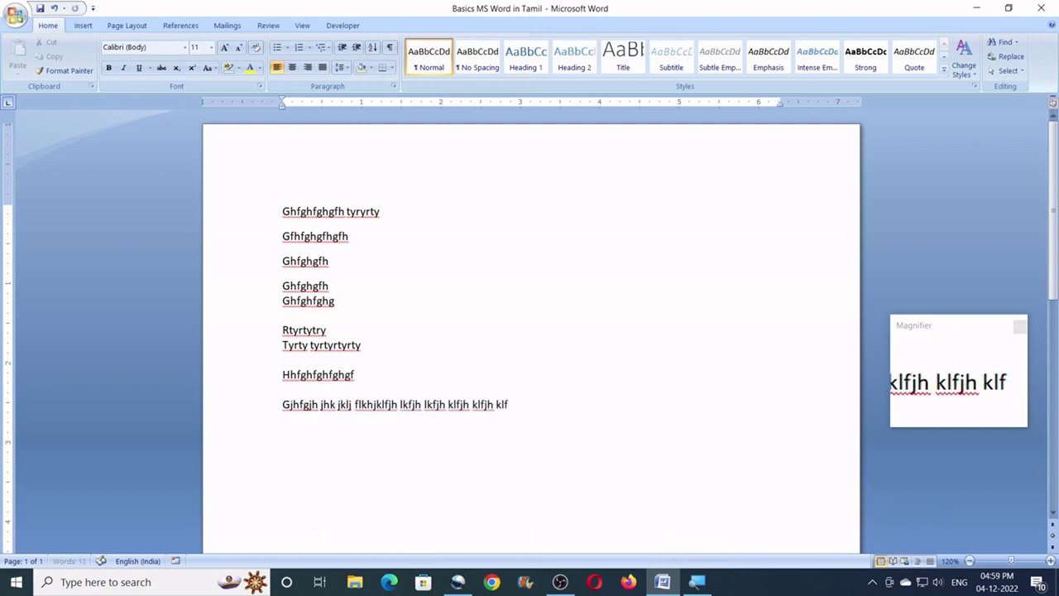
type(" jhlkfj hklfjh klfj hlkfjhlkfh lkf h")
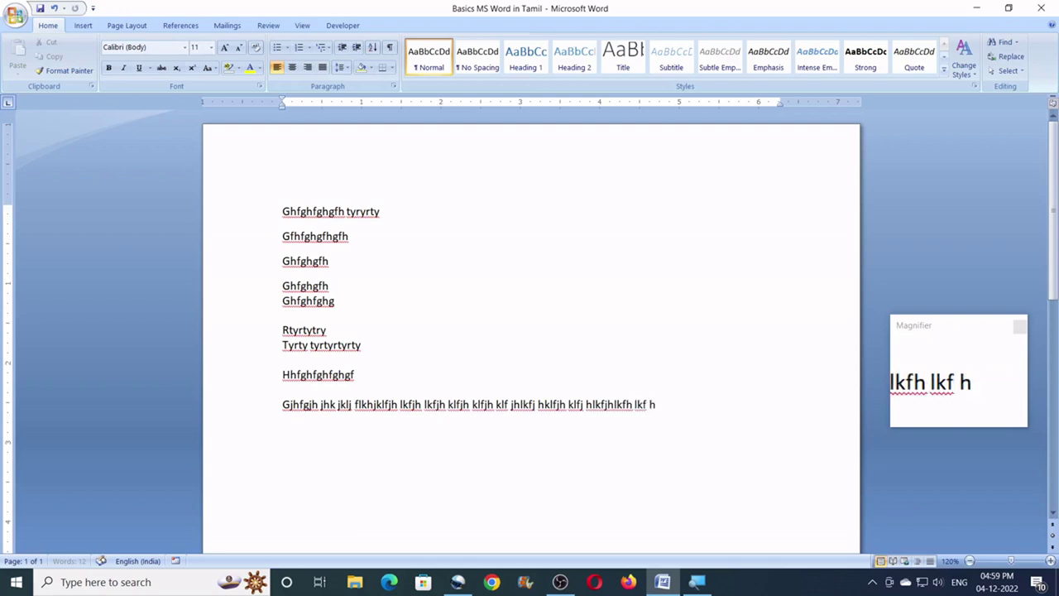
type("jklfjh lkfjh lkfjhklfjh klfjhkf jh")
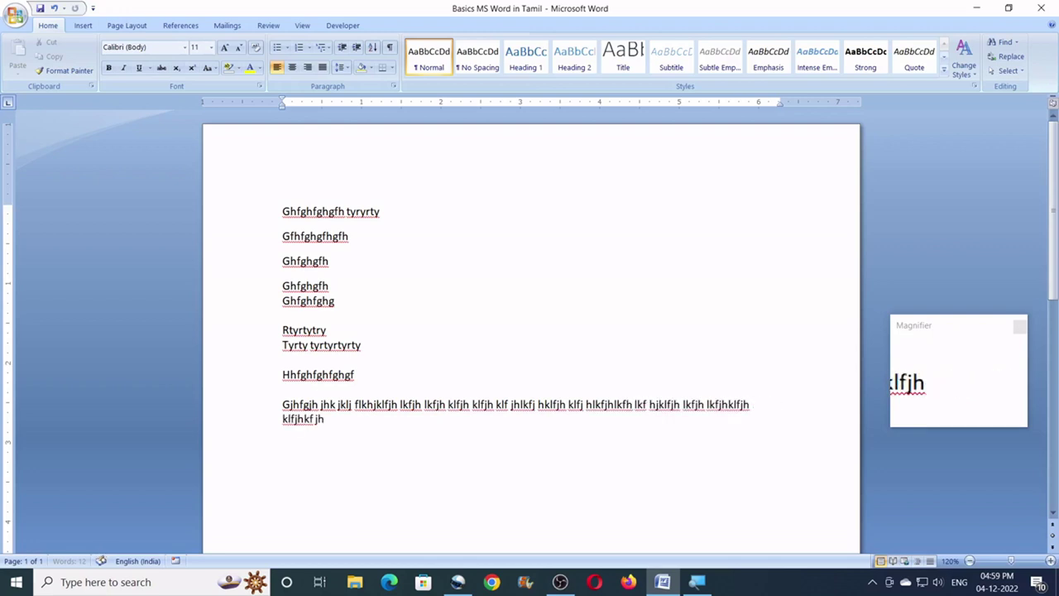
type("jf hlkj flkjh lkfjh klfjh klj ghlkjfgjh")
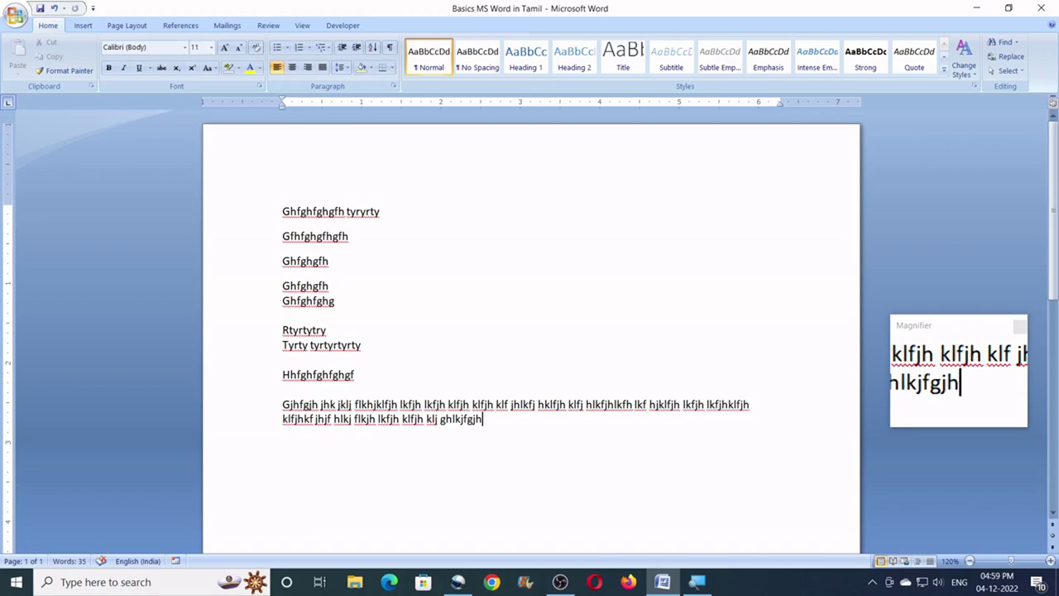
type(".")
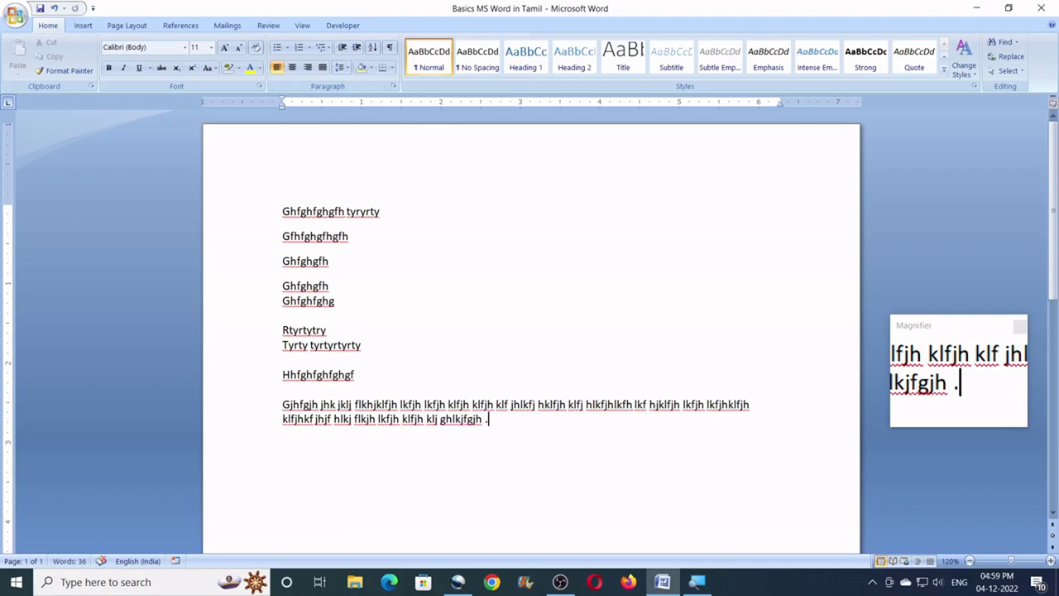
key("BackSpace")
key("BackSpace")
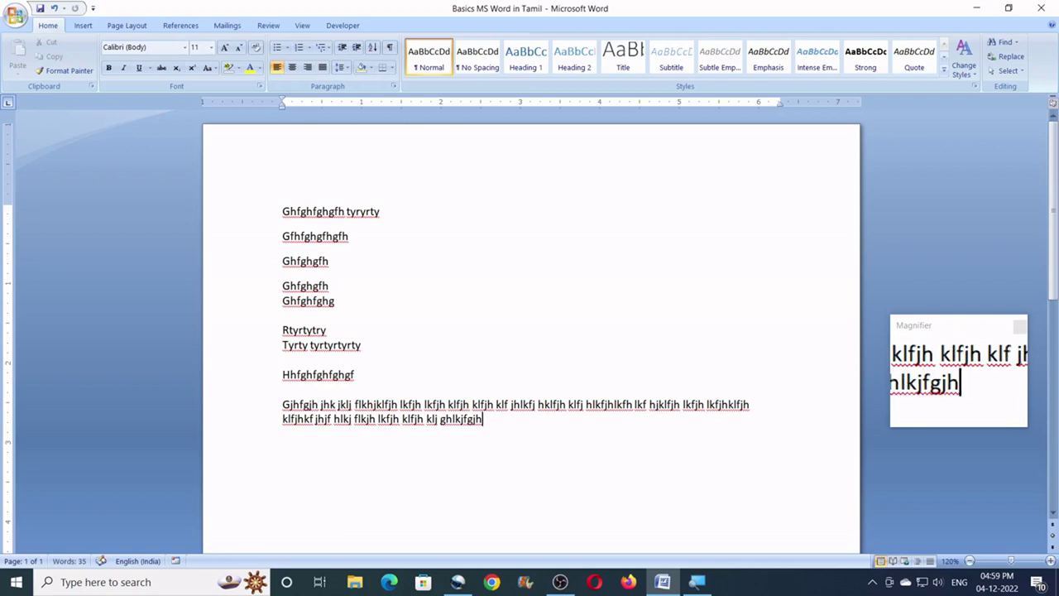
- Finish the long paragraph, then add 'yuiyuiyu yui yiuy' followed by two blank lines
type(".")
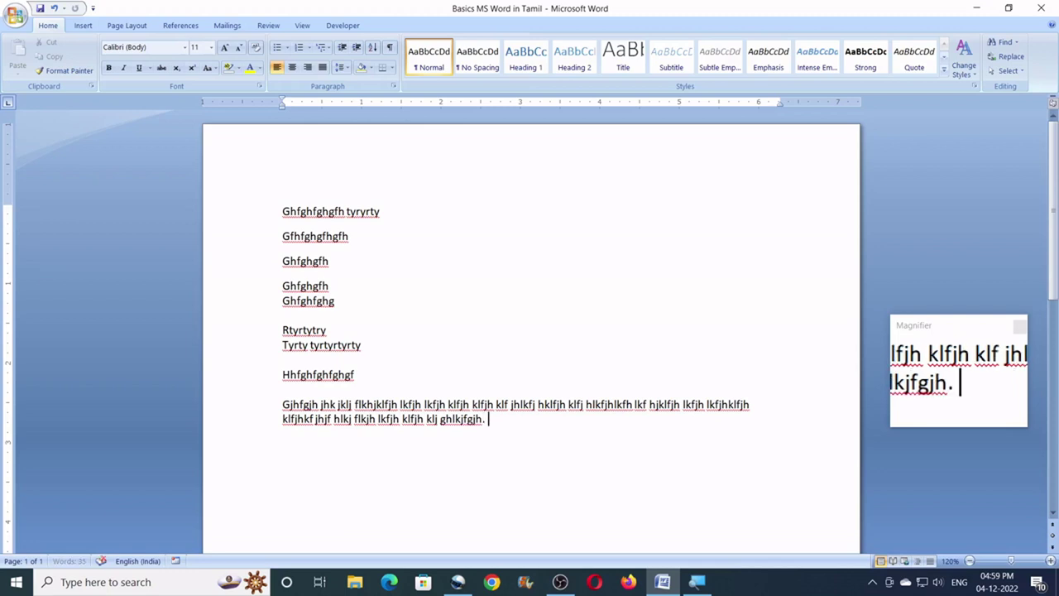
type(" ytryir")
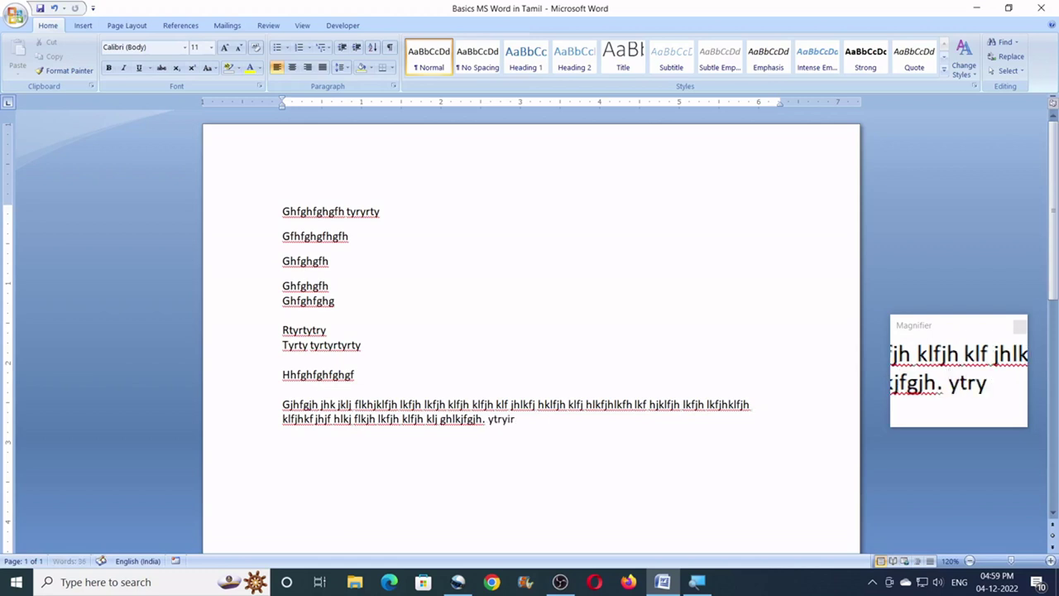
type("ty o tyorioy ry")
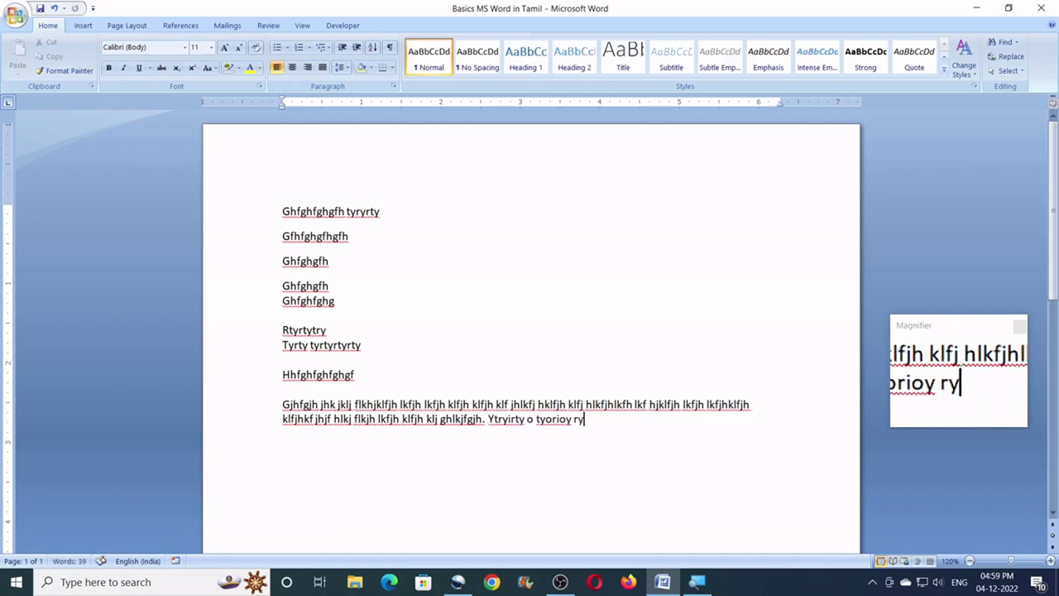
type("ytoi")
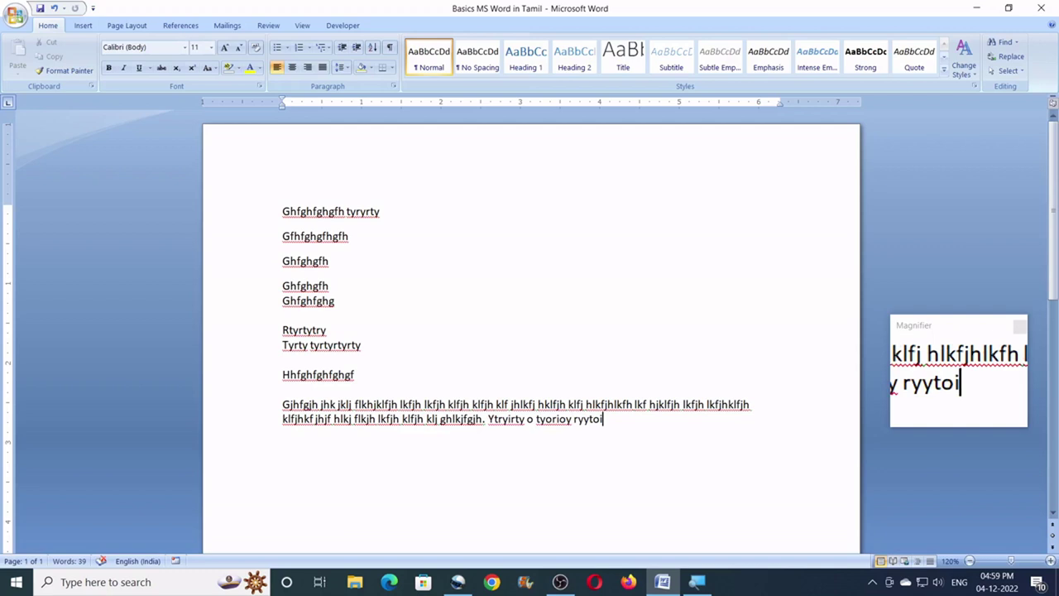
type(", ")
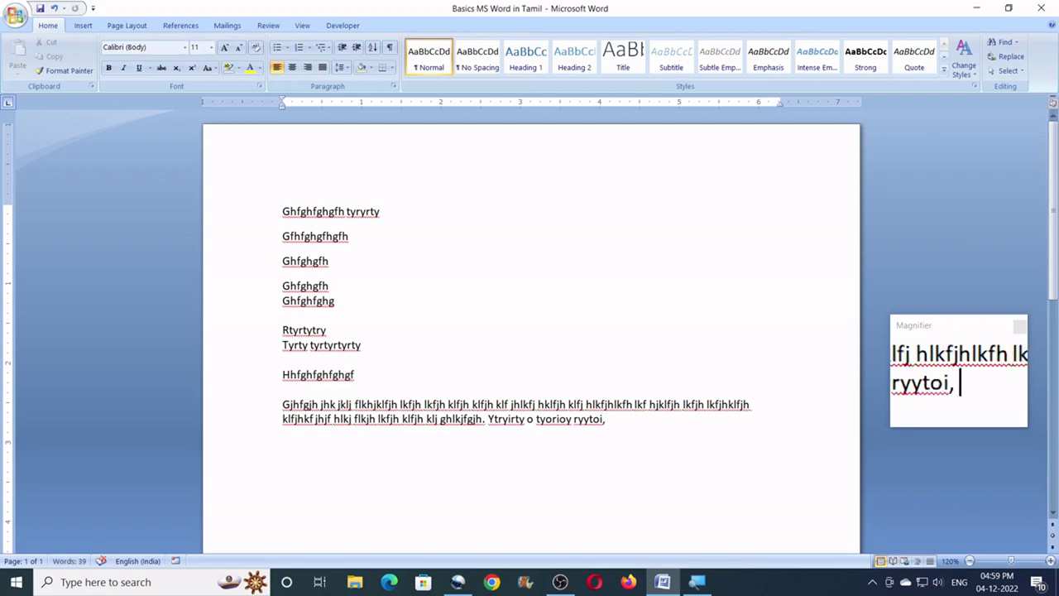
type("hfghfghf f")
type("kh fkh l;fk hl;fk h;lk h;lfkh f")
type("ghf hfgkhljfhkl jfkljh klfjh")
type(" klfjh lkf jhklfjh lk jhklf jhkl jhkl")
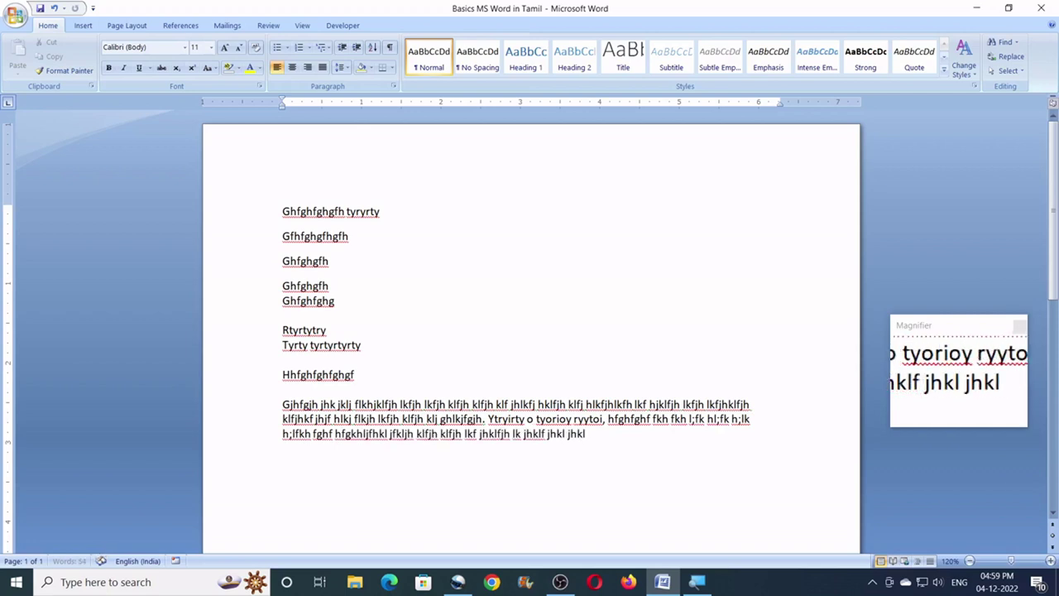
type("fhfjhlj fhlkj klfjh lkfhjf hlj fhklfjh klfjh lkhfjh klhj gf")
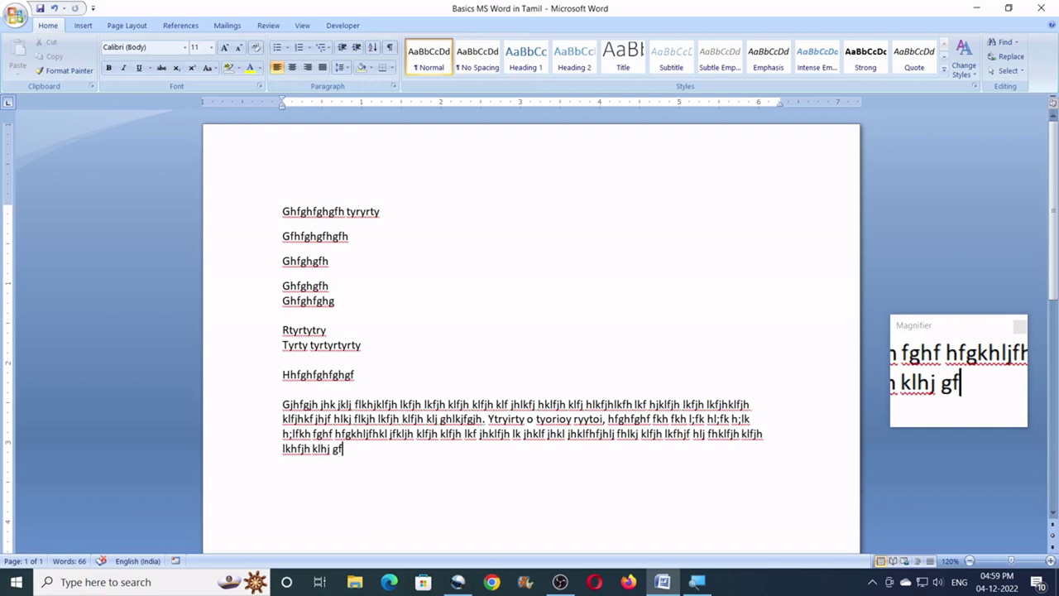
type(".")
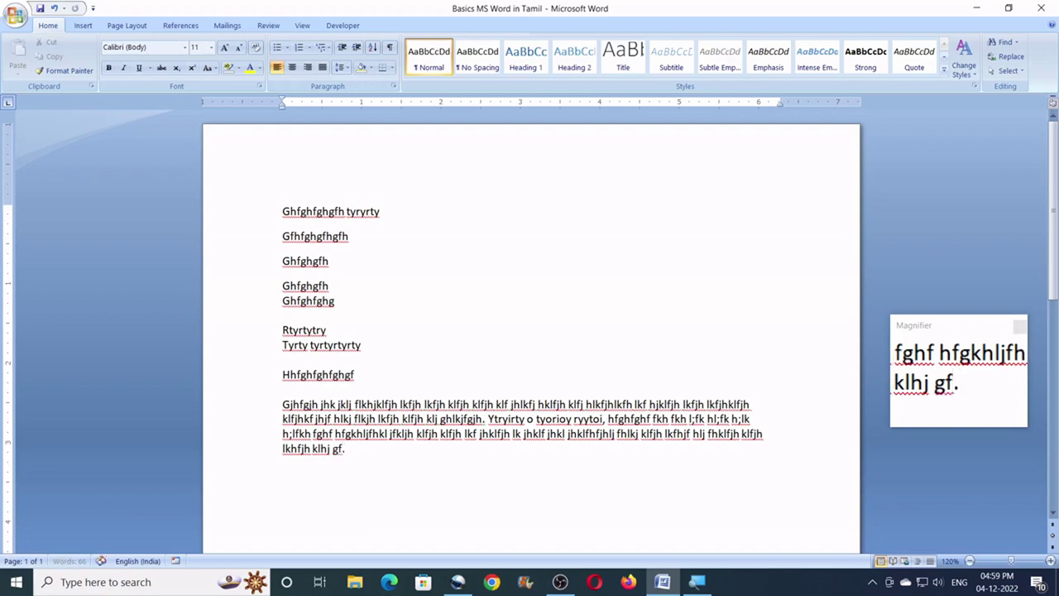
key("Return")
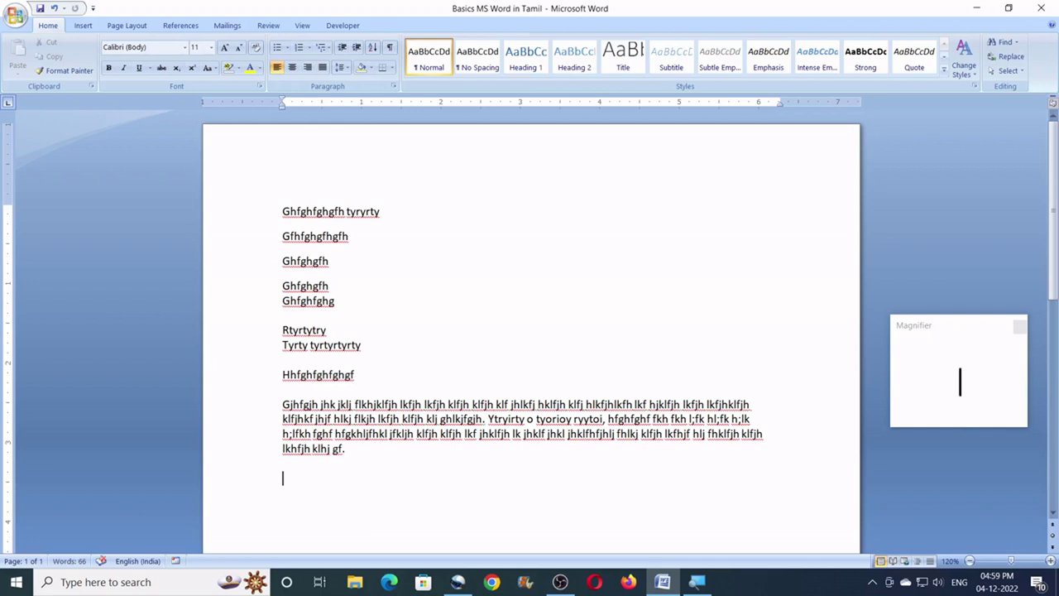
type("yuiyuiyu yui yiuy")
key("Return")
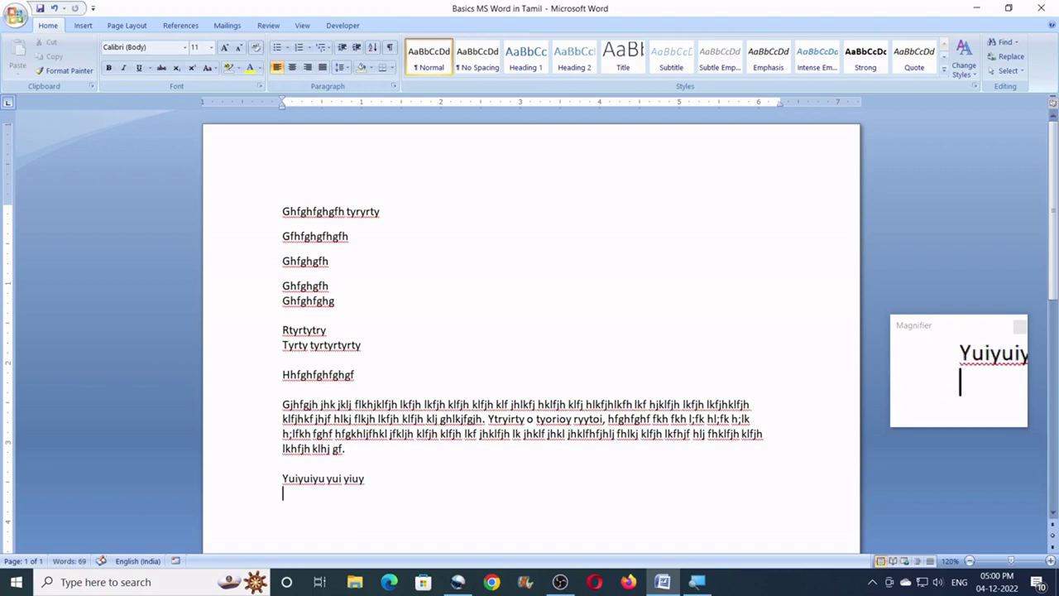
key("Return")
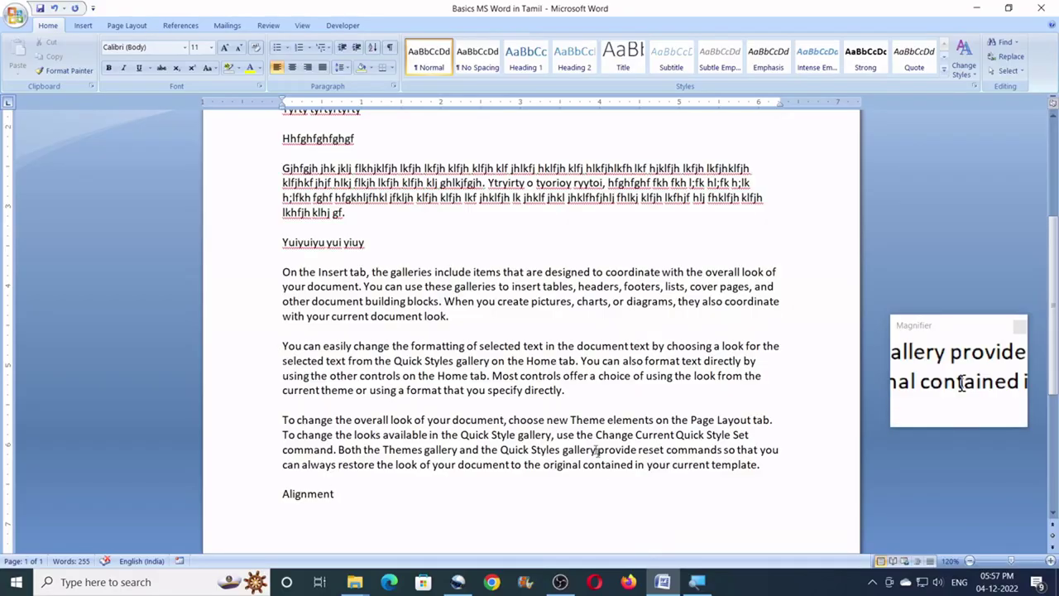
- Browse the Insert and Page Layout ribbons, return to Home, and scroll back up the document
left_click(83, 26)
left_click(126, 26)
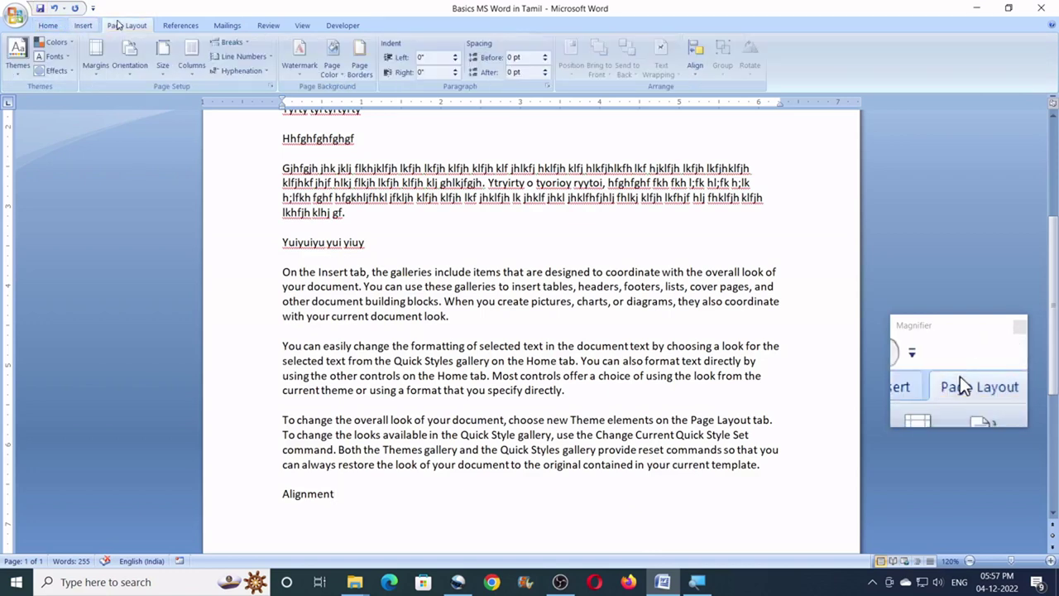
left_click(55, 28)
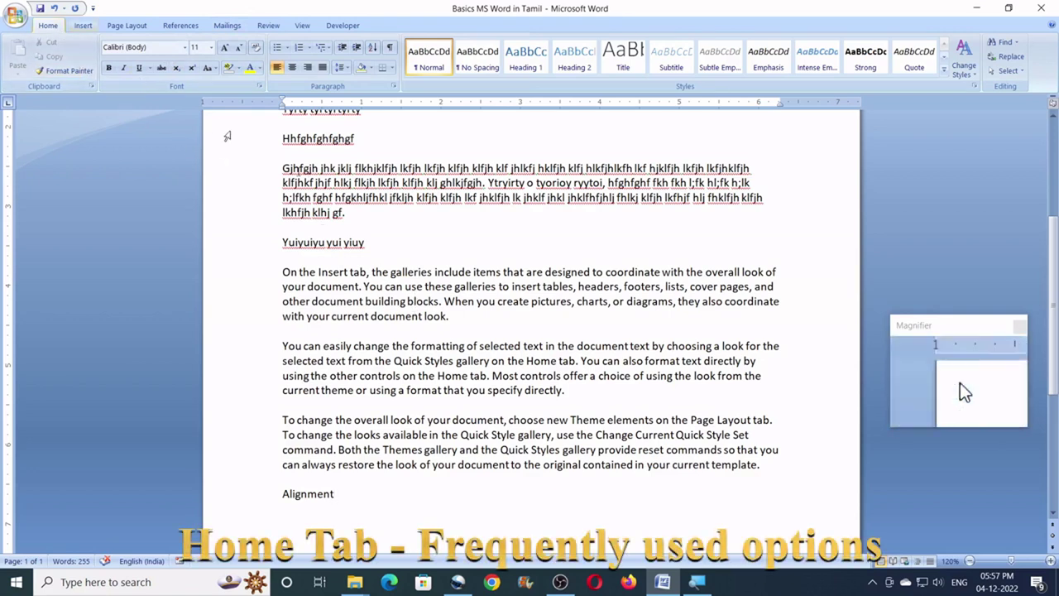
scroll(390, 215, "up", 1)
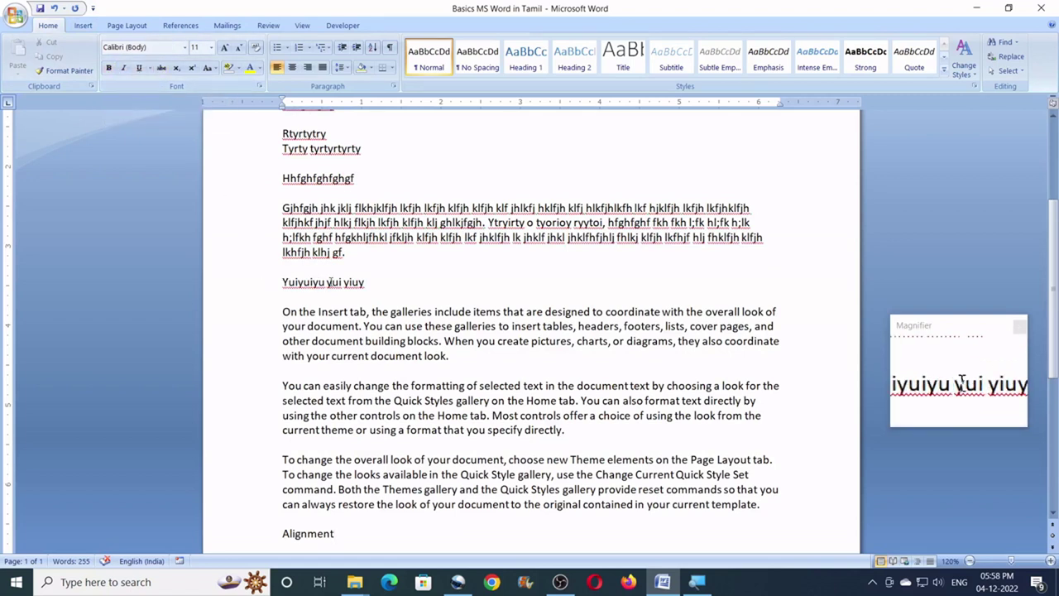
- Zoom the document view to 140% and scroll back up through the paragraphs
scroll(370, 286, "down", 1)
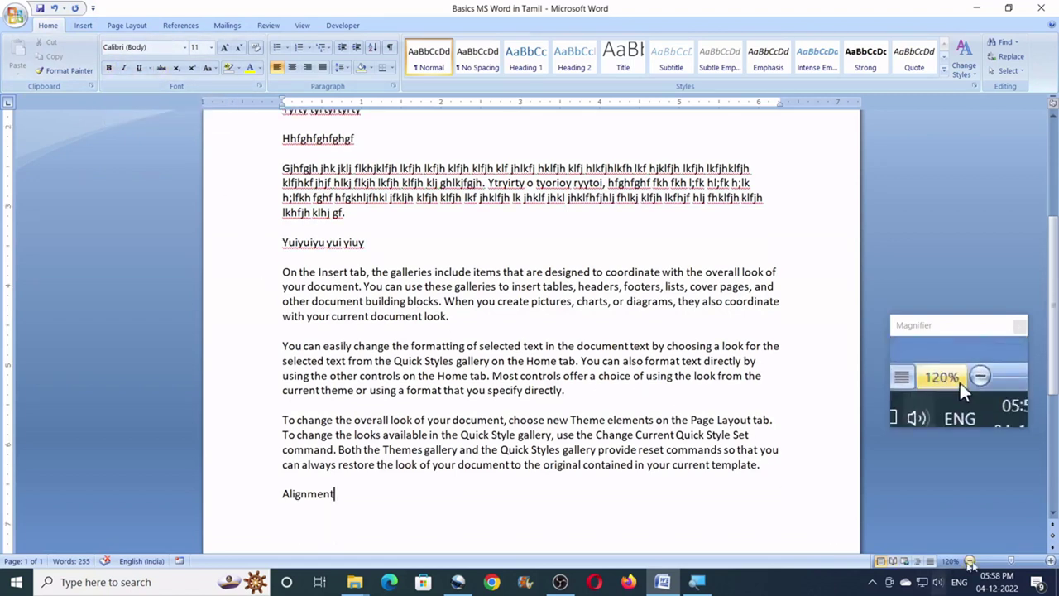
left_click(1044, 560)
left_click(1044, 560)
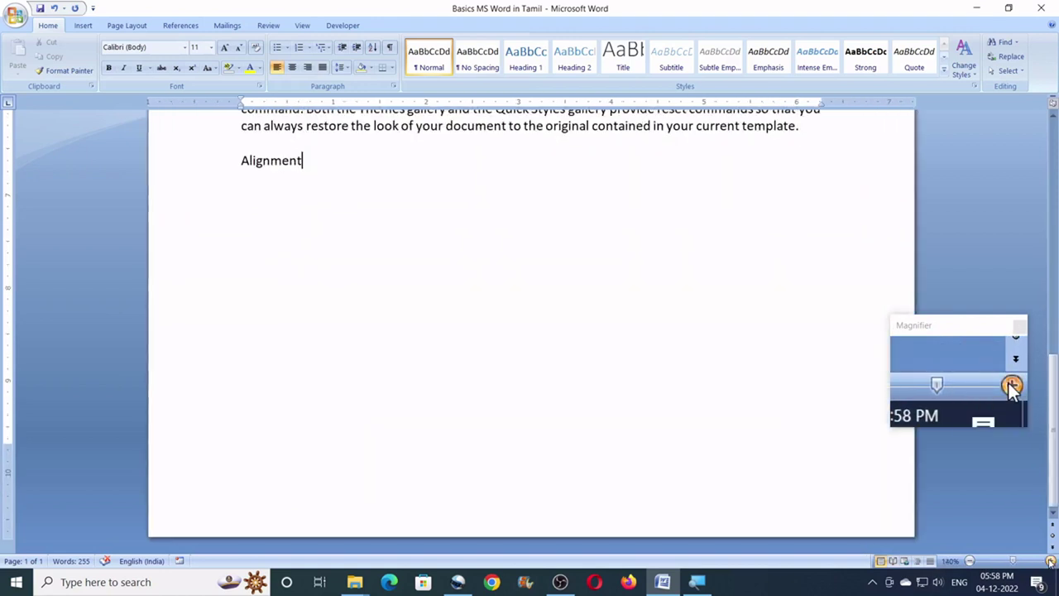
scroll(470, 309, "up", 6)
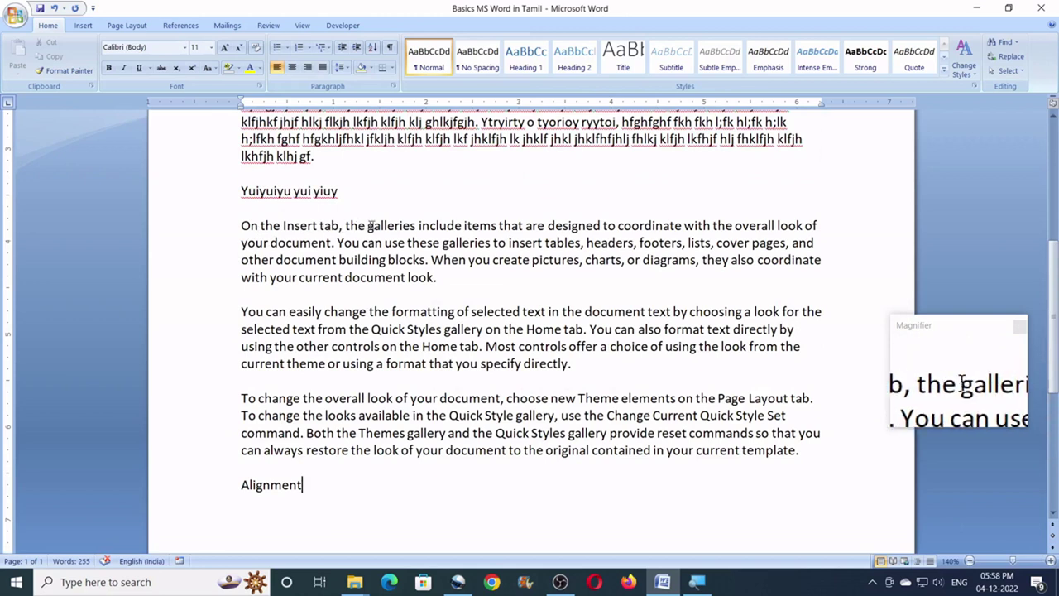
left_click_drag(416, 225, 368, 226)
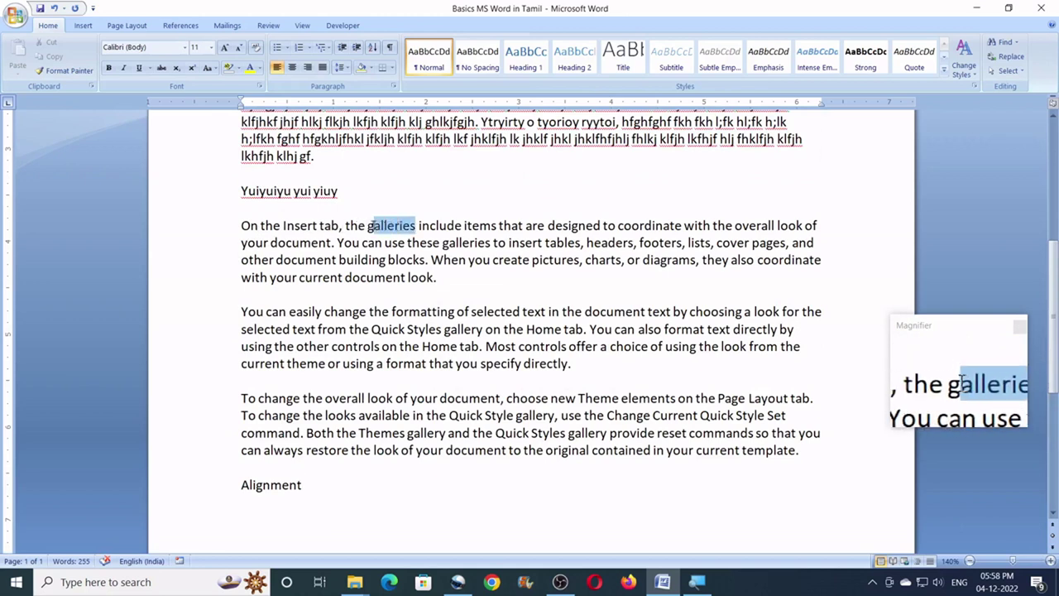
- Make the word 'galleries' bold in the On the Insert tab paragraph
left_click(416, 226)
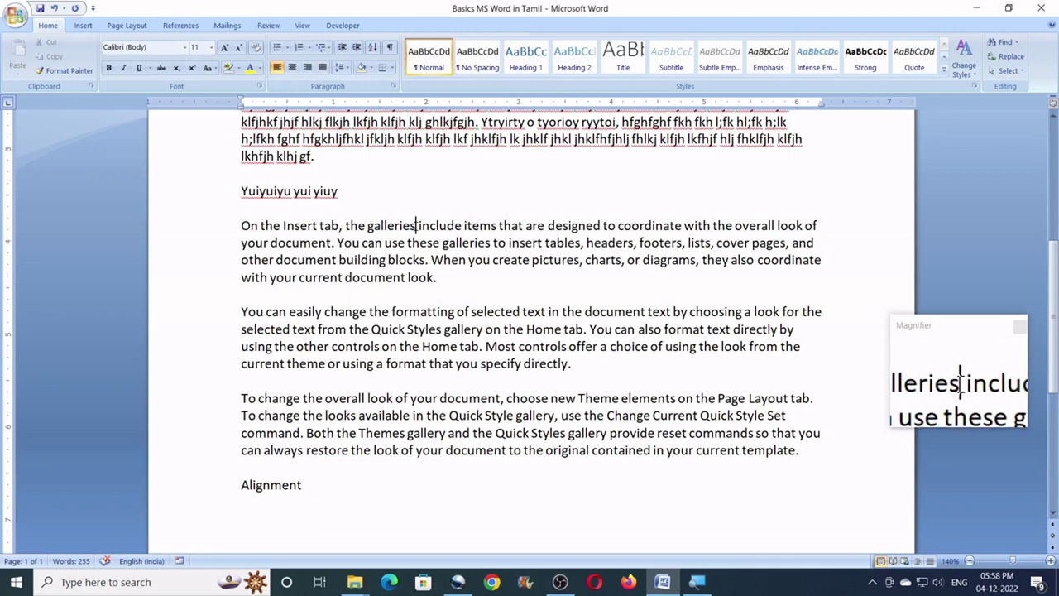
left_click_drag(417, 226, 367, 226)
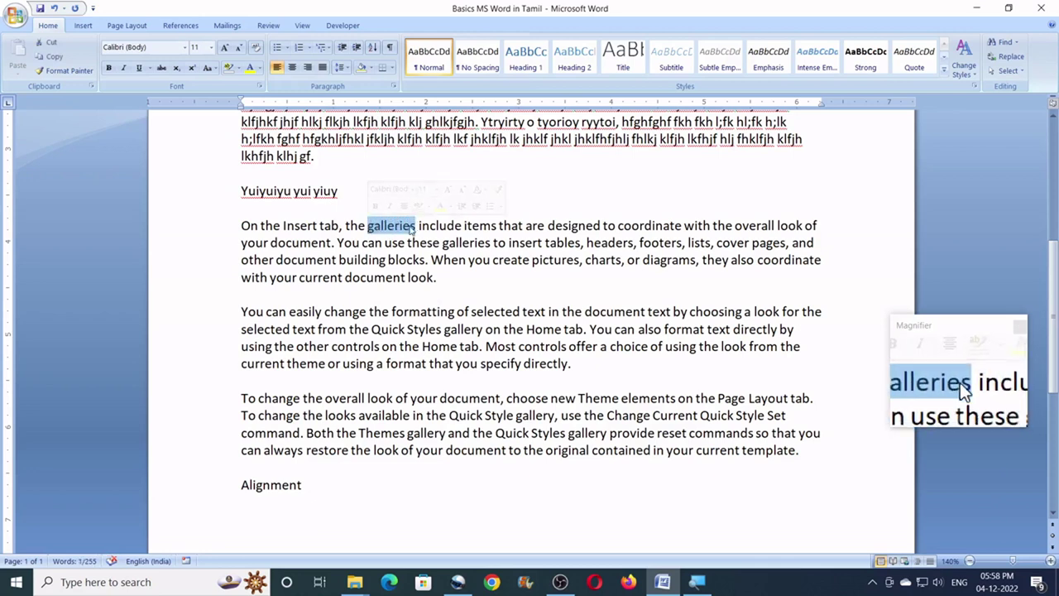
left_click_drag(418, 226, 368, 226)
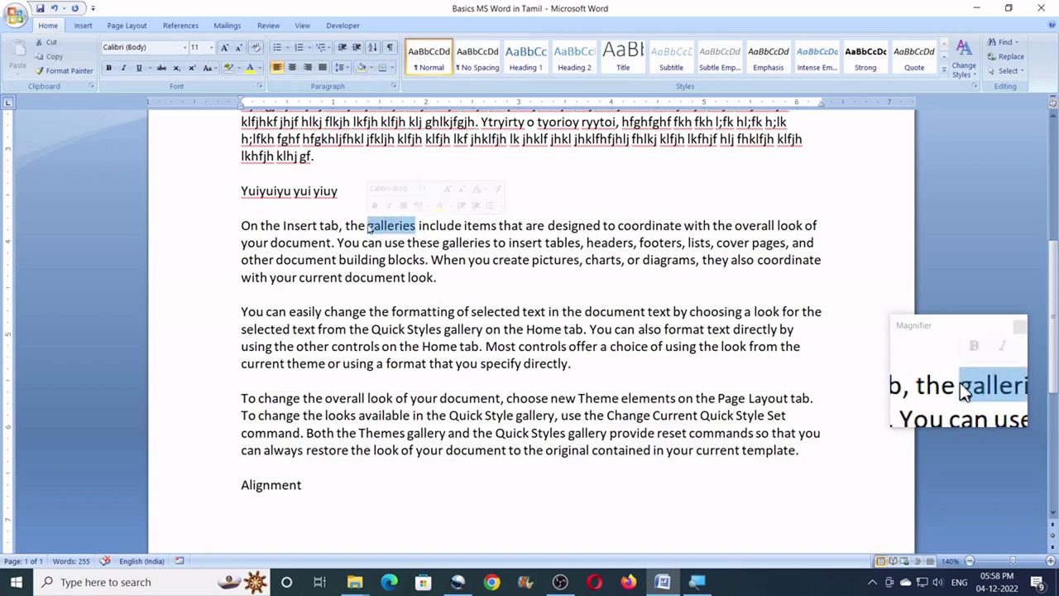
left_click(109, 70)
left_click(403, 241)
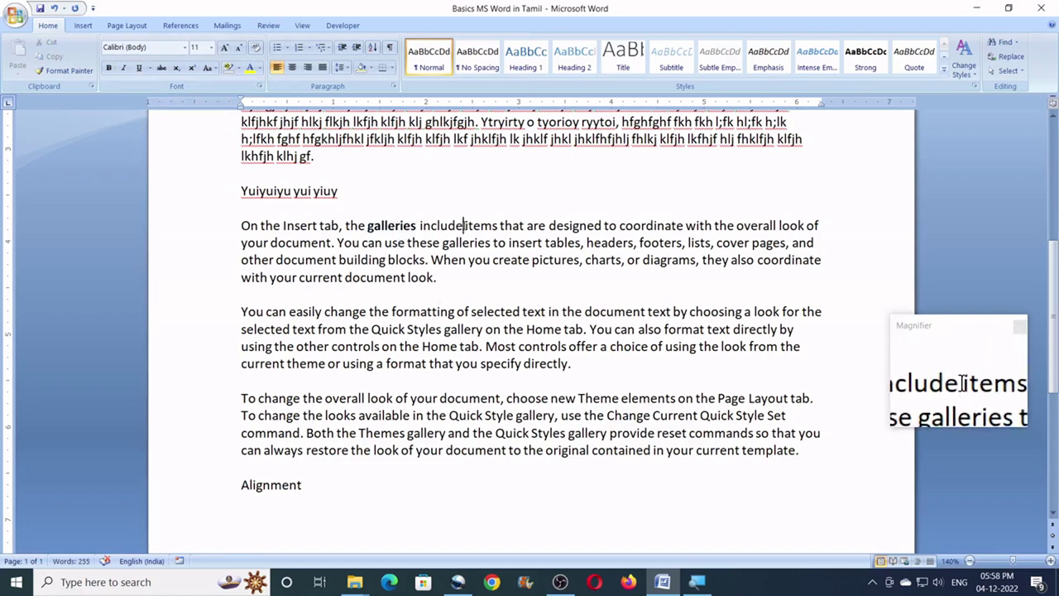
- Italicize 'include' and underline 'items' in the same paragraph
left_click_drag(464, 225, 431, 225)
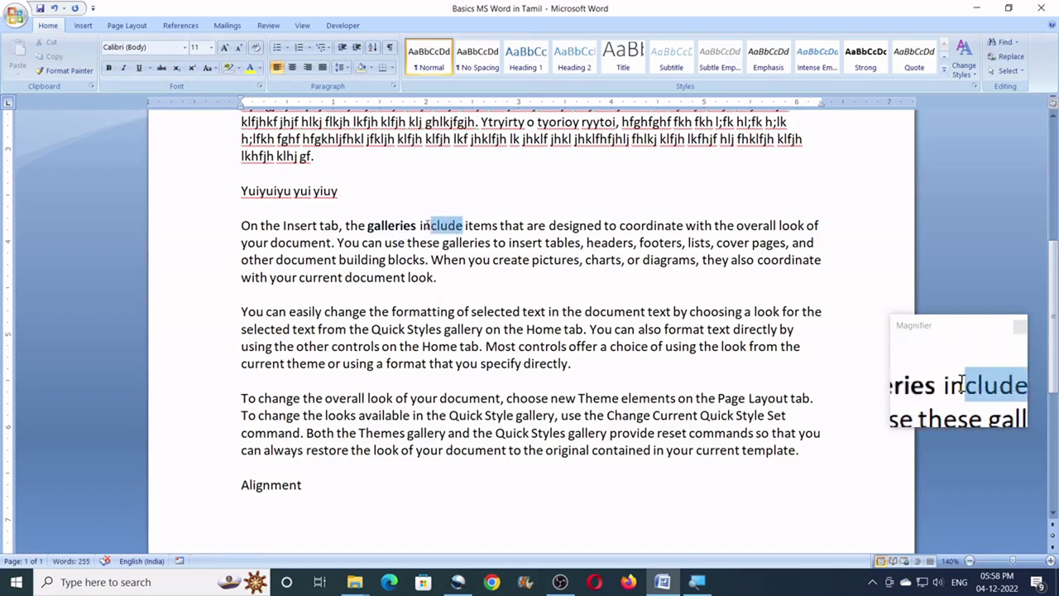
left_click(123, 69)
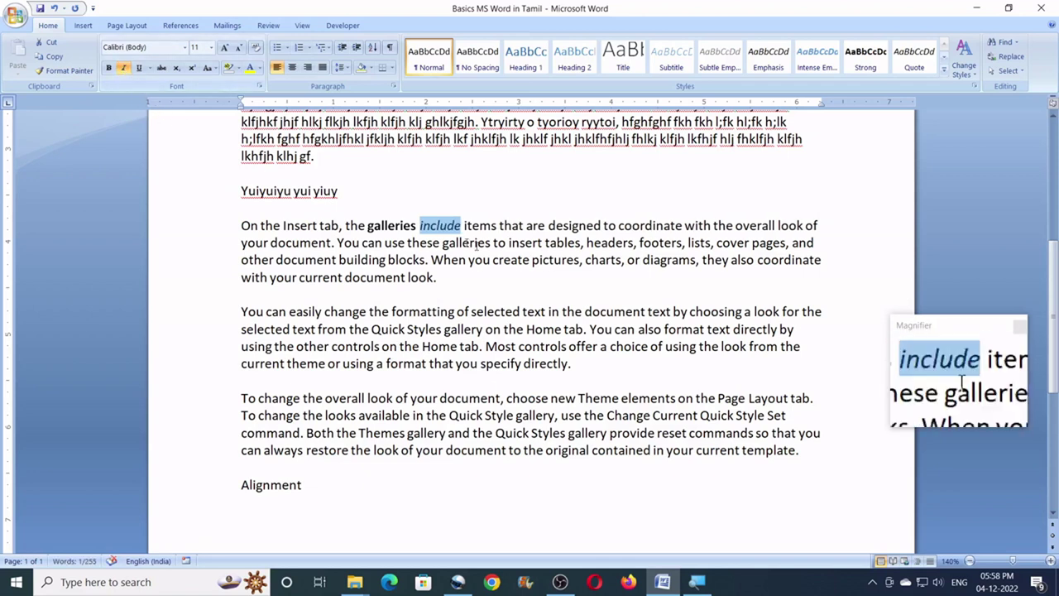
left_click_drag(499, 225, 472, 225)
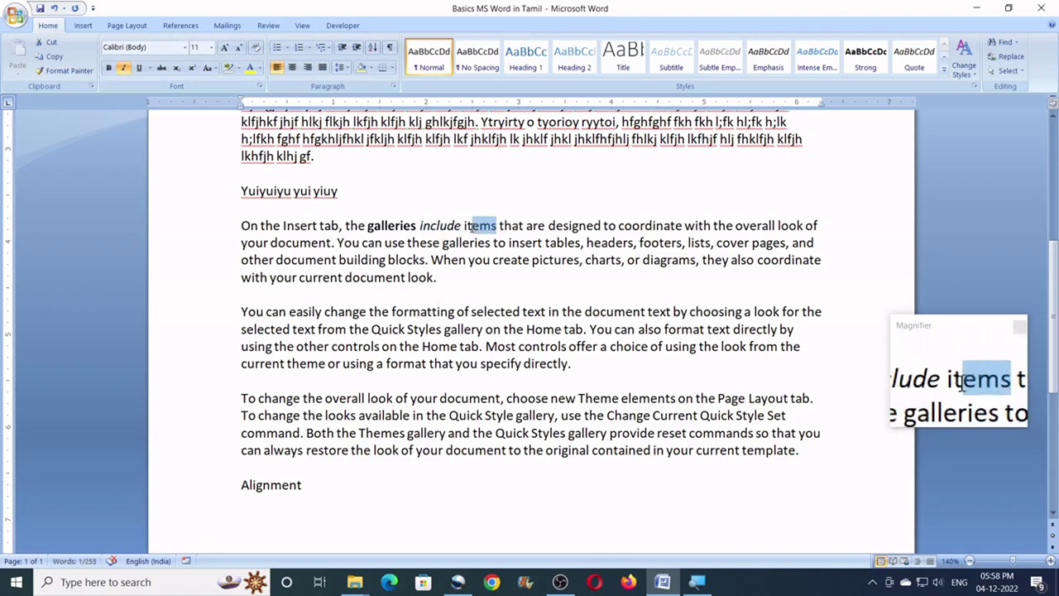
left_click(138, 67)
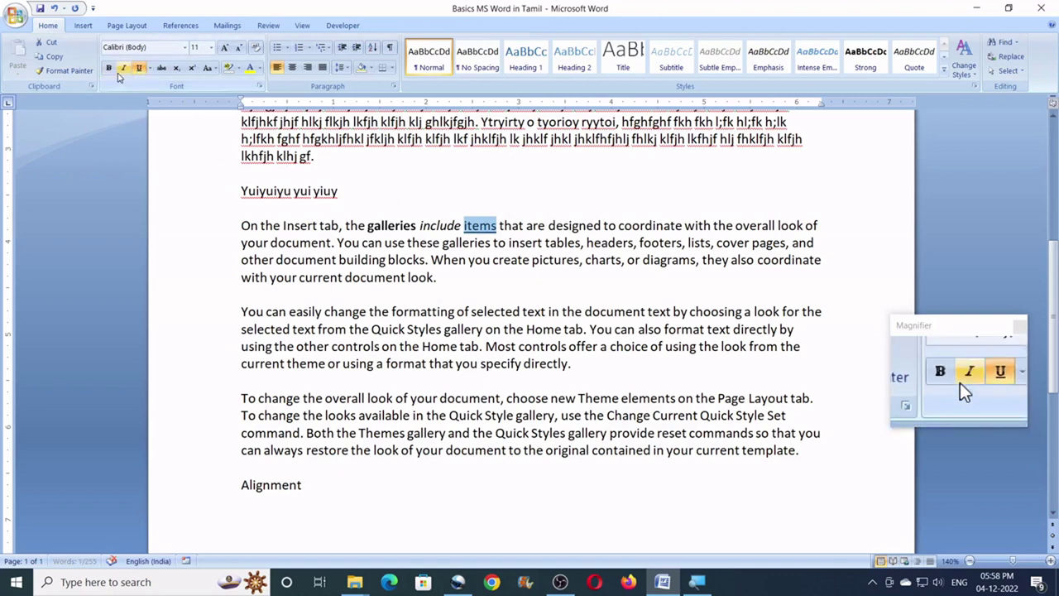
left_click(440, 277)
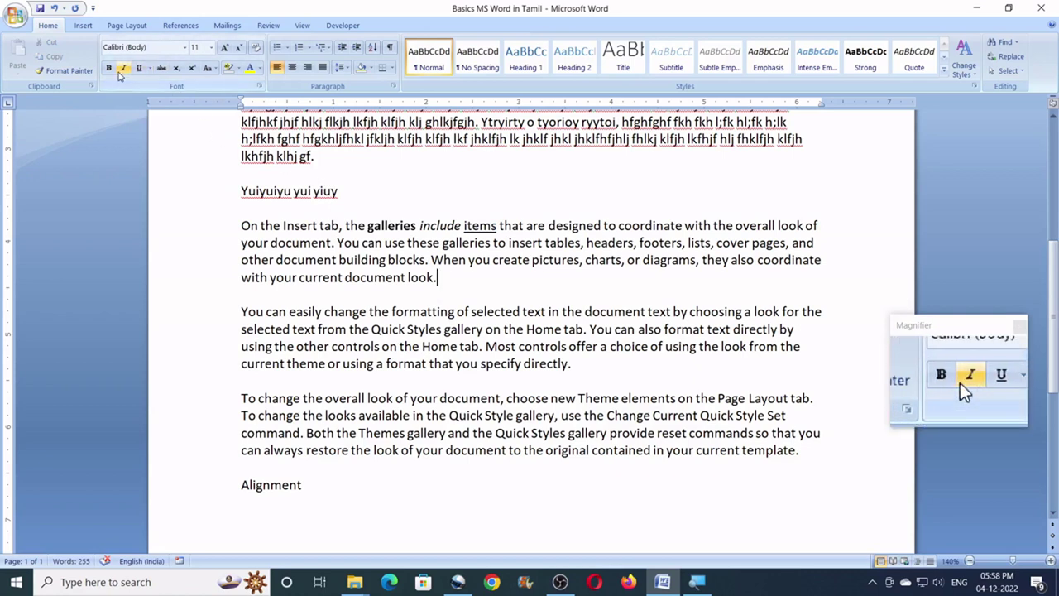
scroll(198, 124, "up", 1)
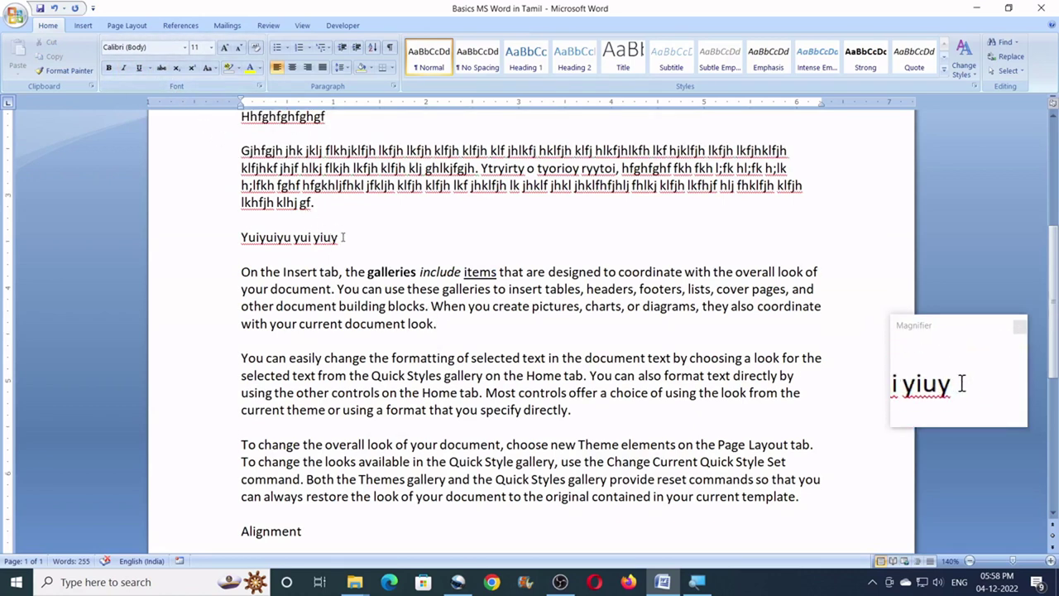
- Set 'Yuiyuiyu yui yiuy' to 16 pt, growing it to 20 and shrinking back to 16
left_click_drag(342, 238, 245, 238)
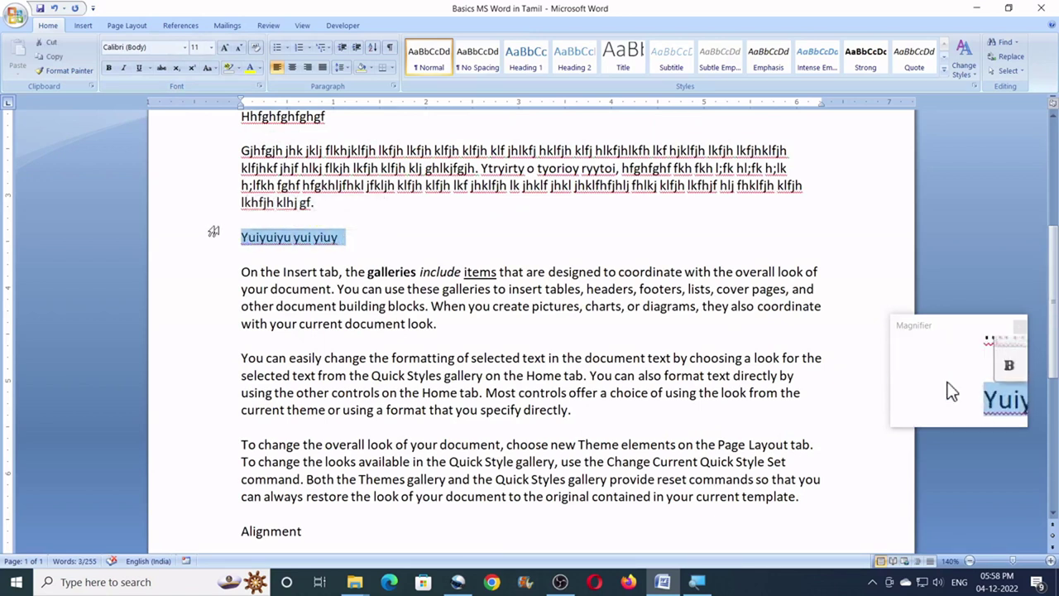
left_click(212, 48)
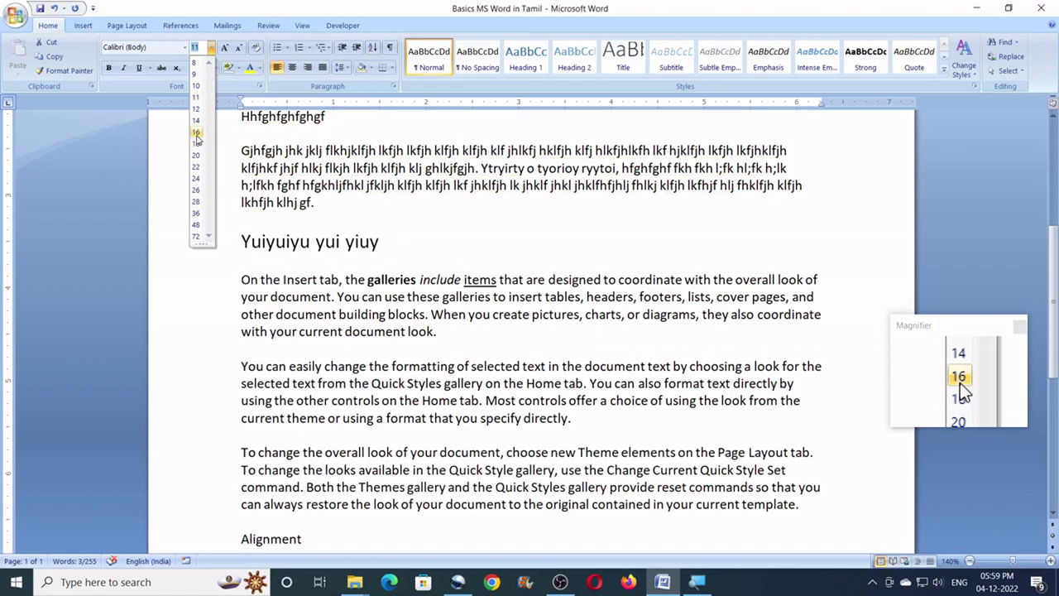
left_click(197, 136)
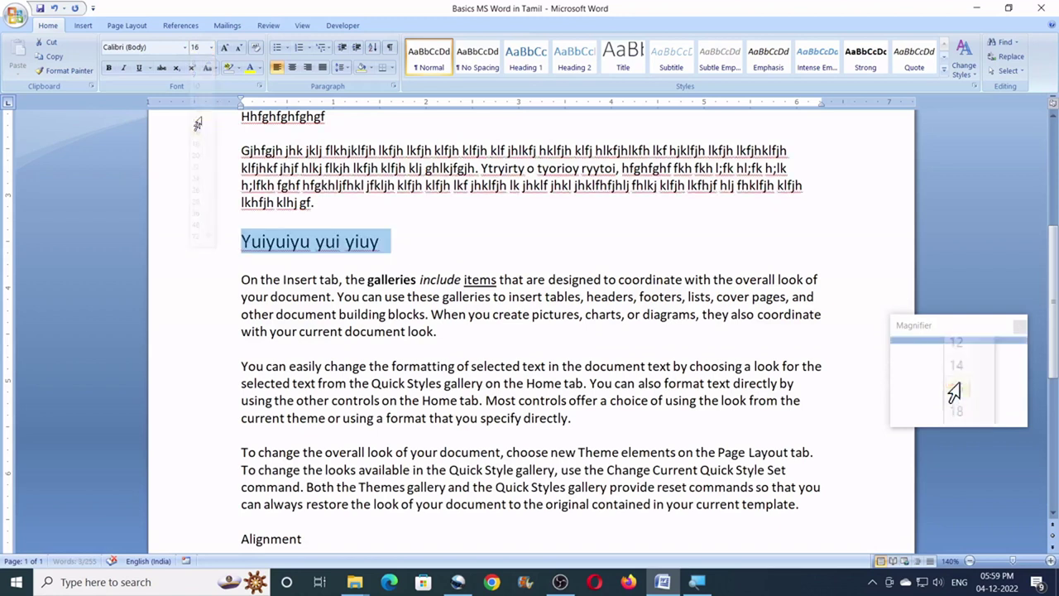
left_click(225, 49)
left_click(225, 49)
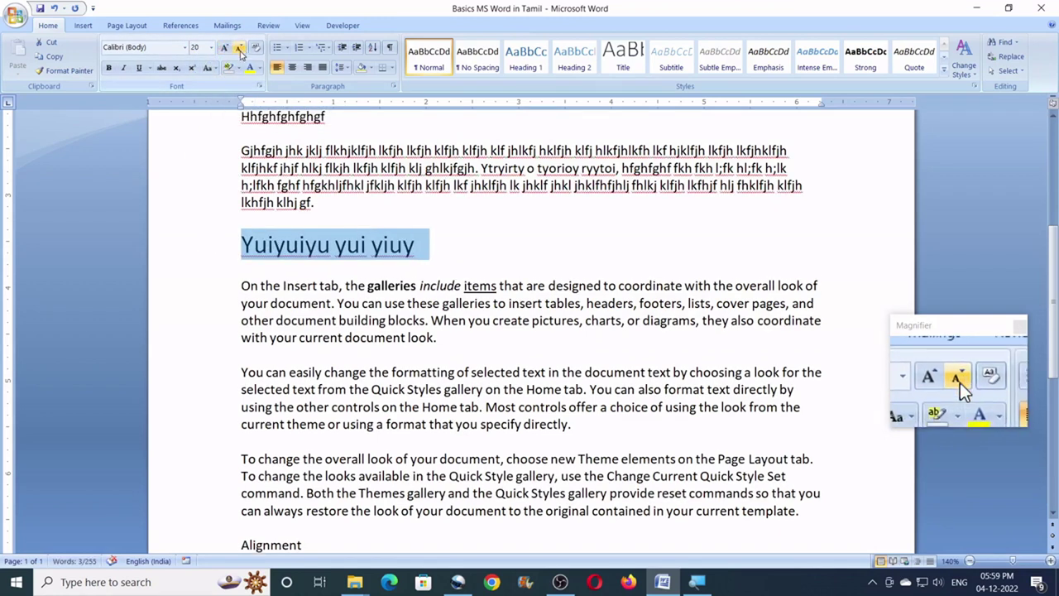
left_click(239, 50)
left_click(239, 50)
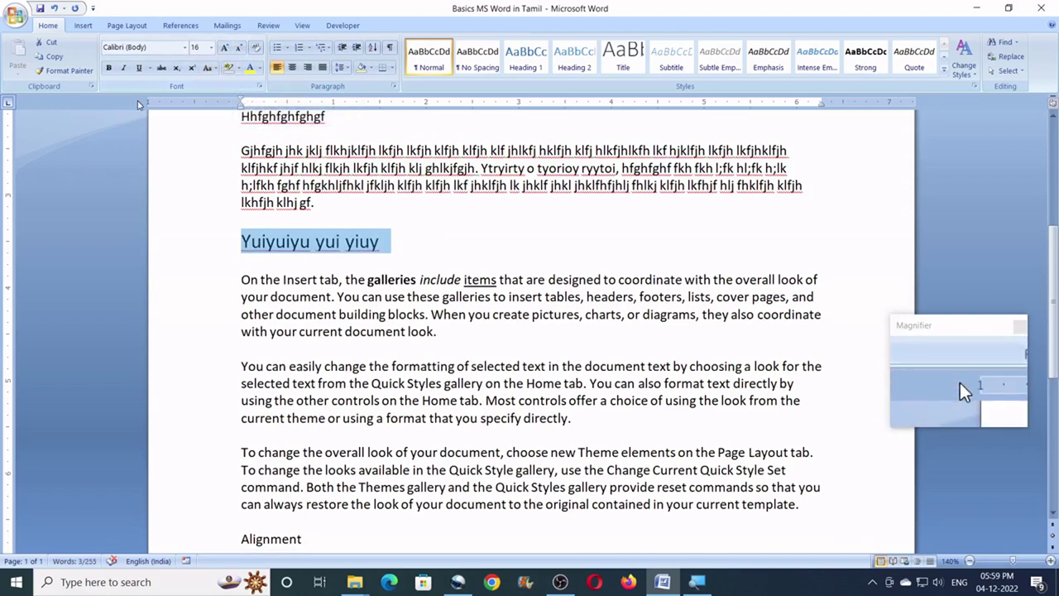
left_click(366, 280)
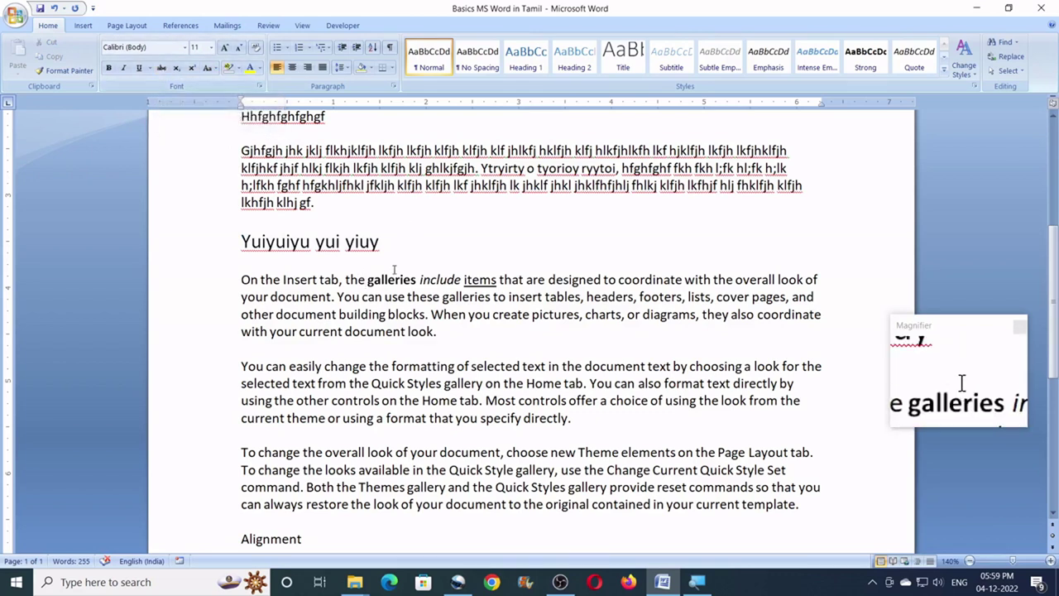
left_click_drag(432, 315, 579, 315)
- Strike through 'When you create pictures' and type A² after 'document look.'
left_click(163, 68)
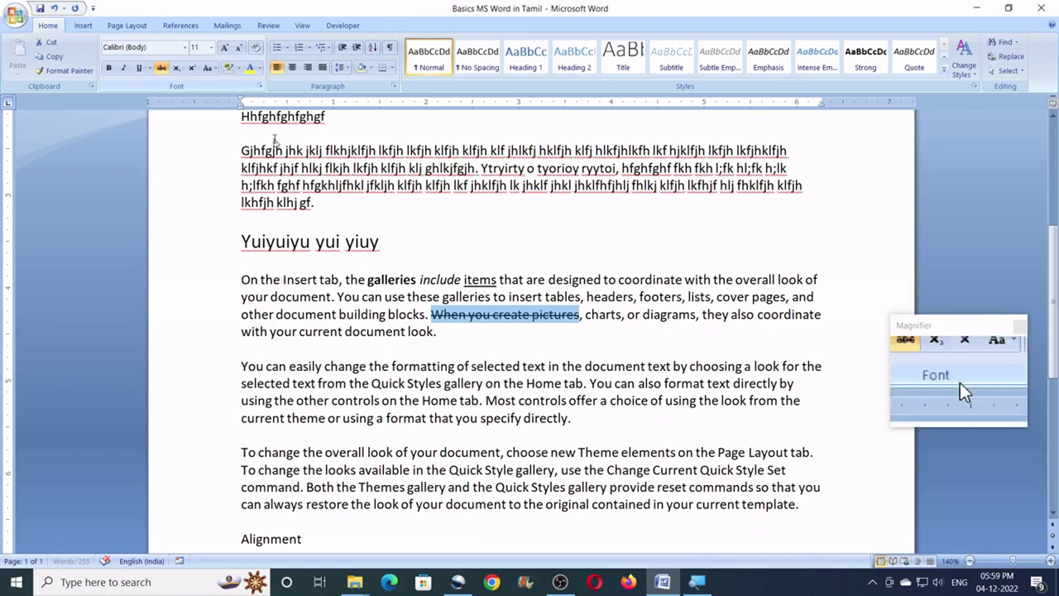
left_click(460, 336)
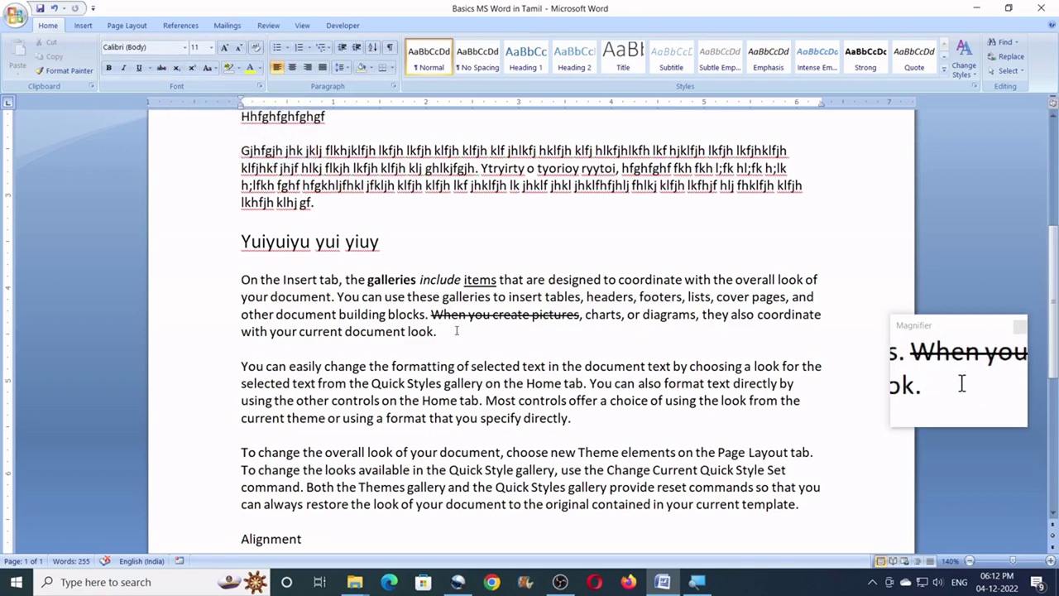
type("A")
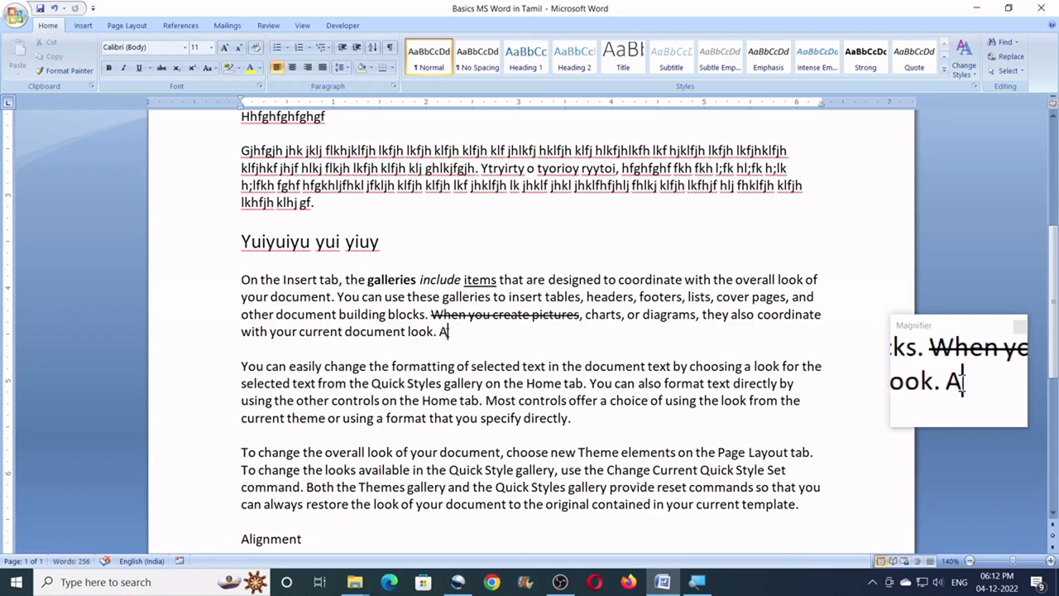
left_click(192, 72)
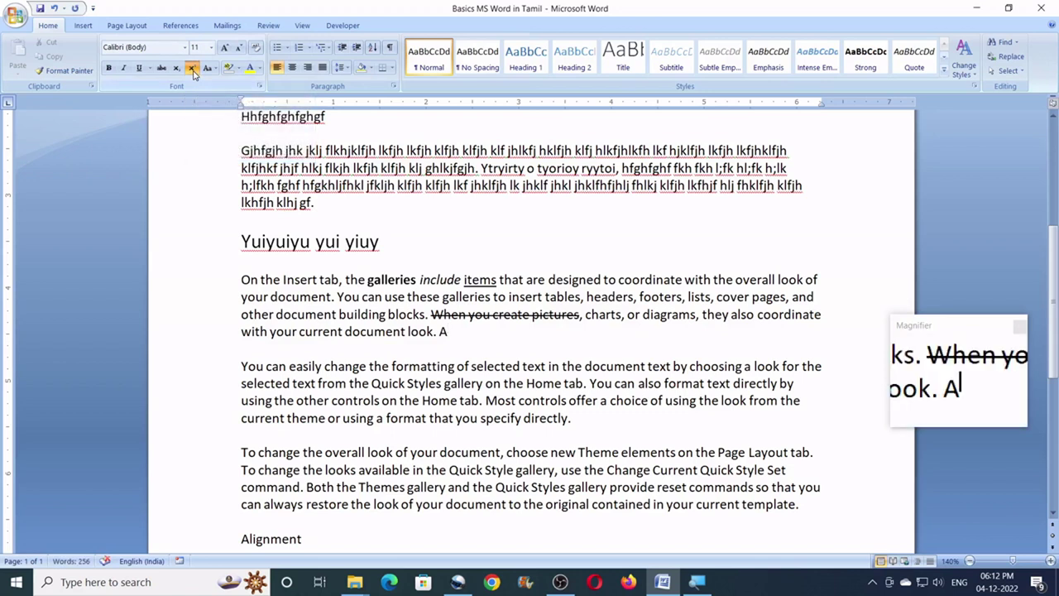
type("2")
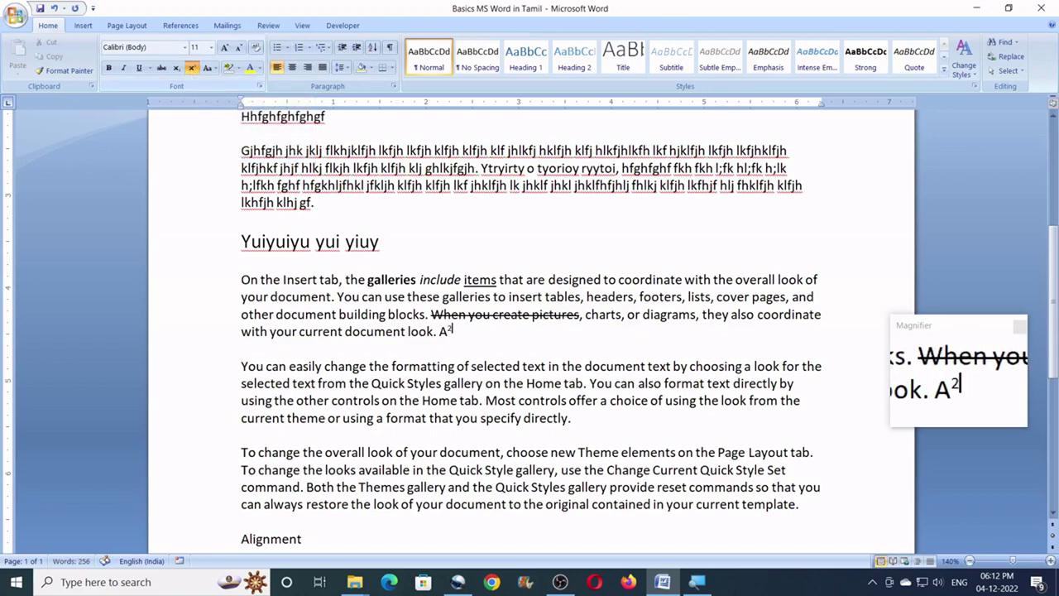
left_click(192, 67)
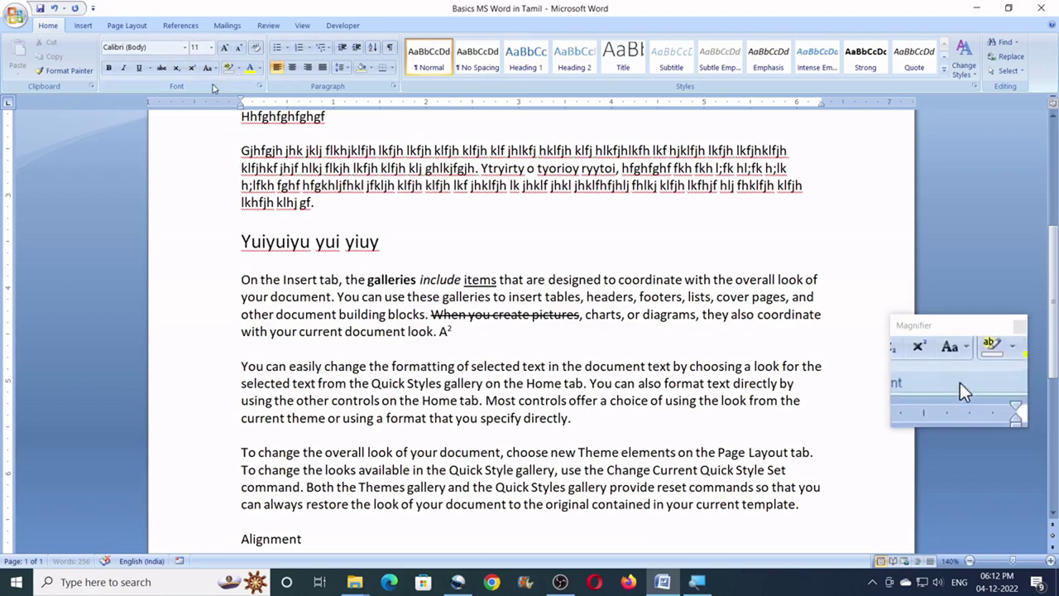
left_click(192, 68)
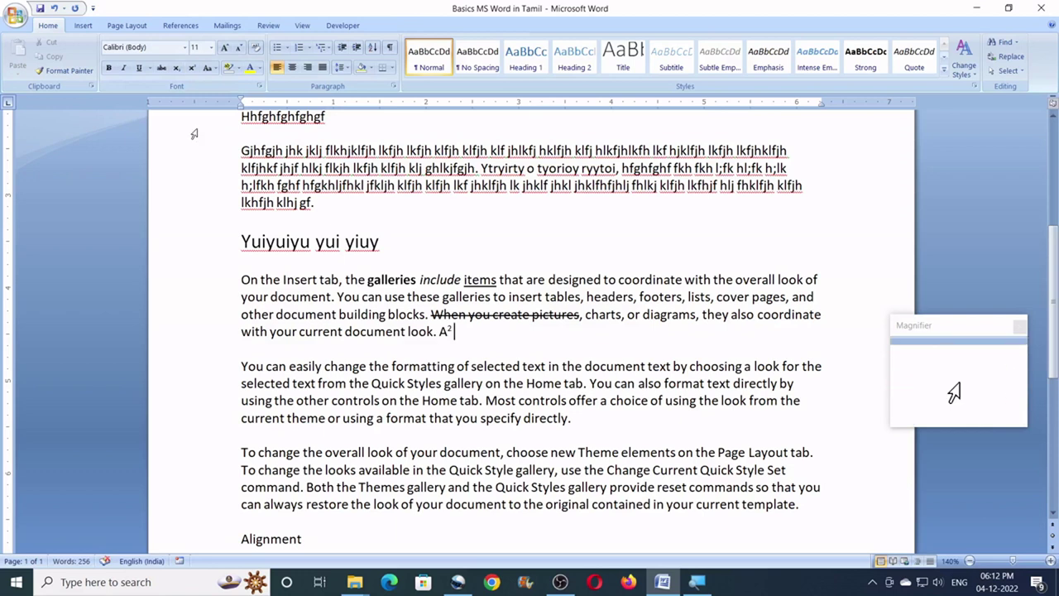
- Type H₂O with the 2 as a subscript
type("H")
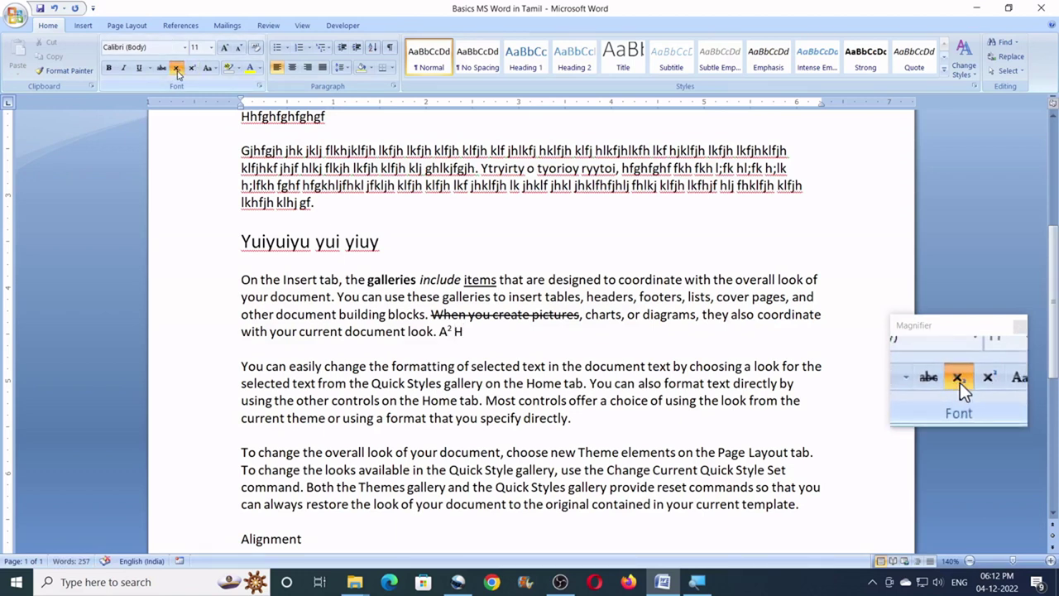
left_click(178, 73)
type("2")
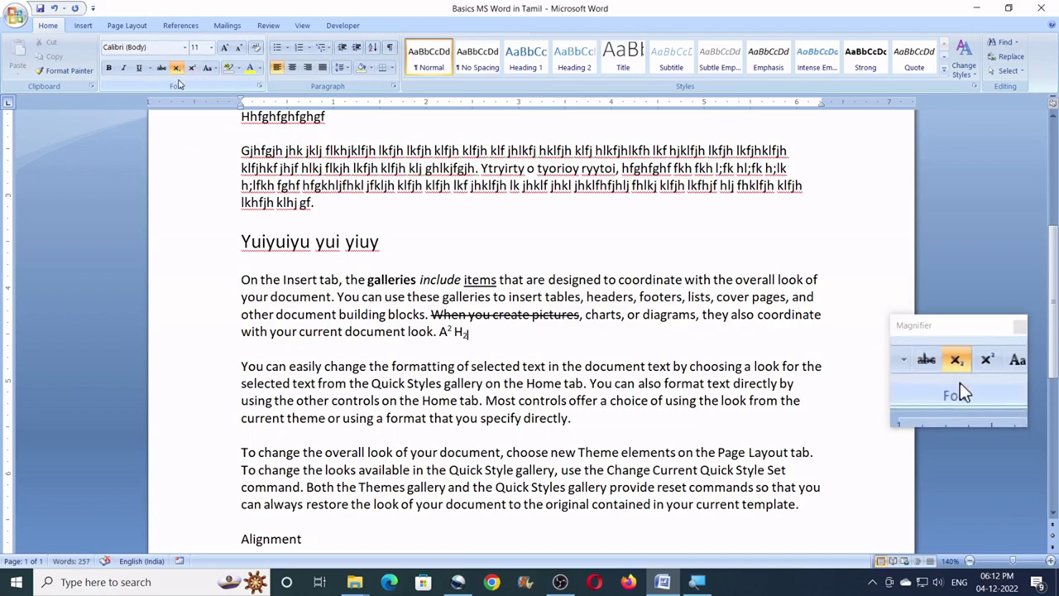
left_click(177, 71)
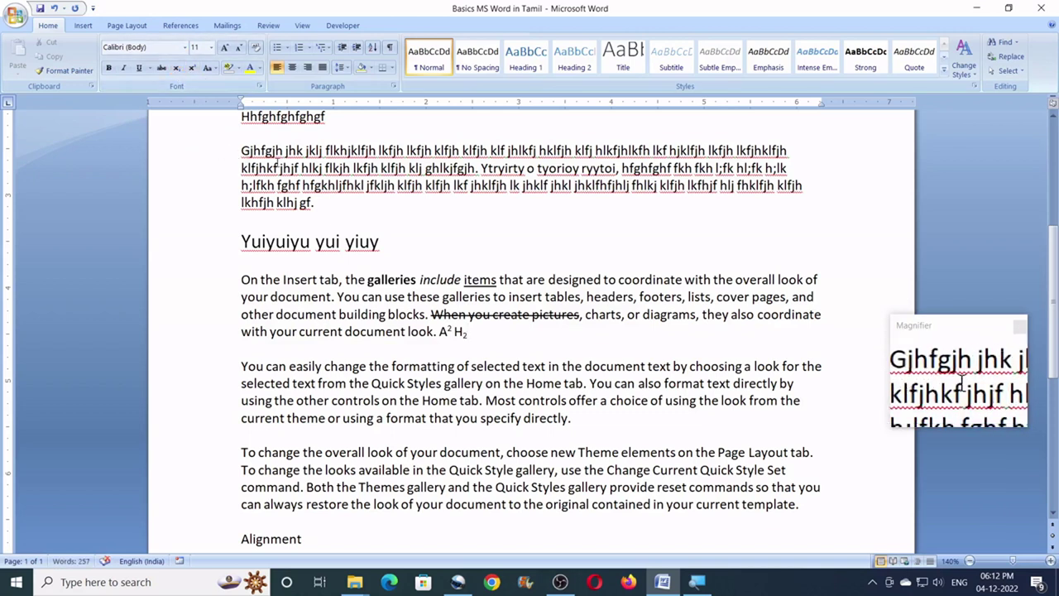
type("O")
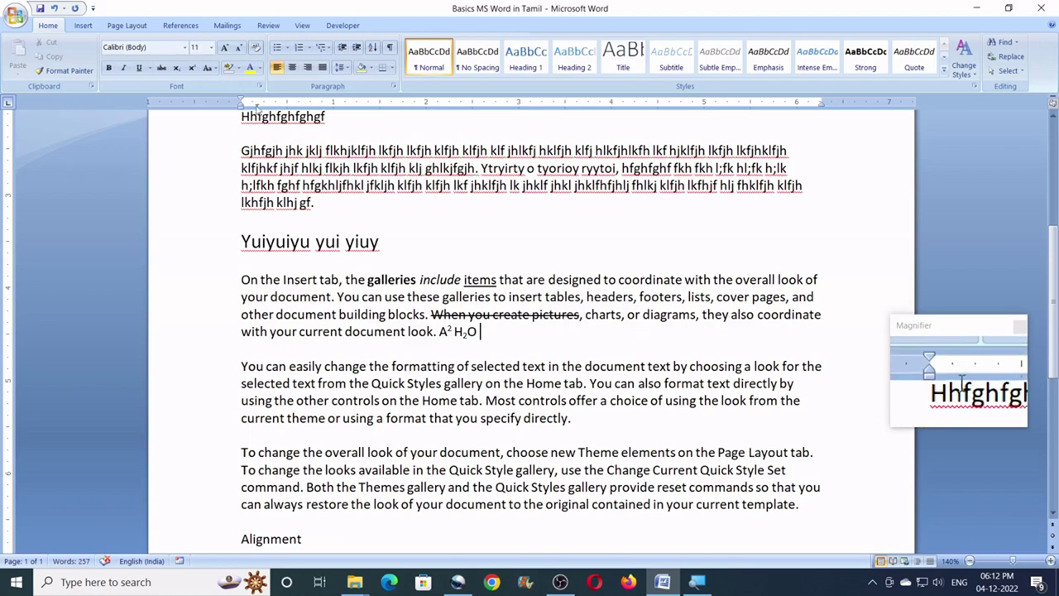
- Highlight 'lkhfjh klhj gf.' in yellow
left_click(238, 68)
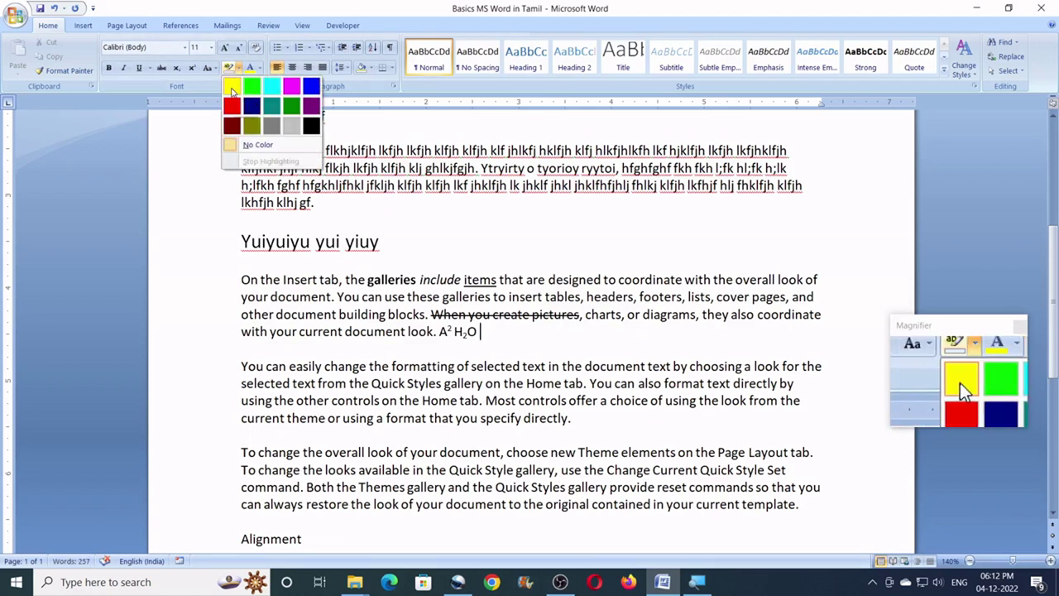
left_click(232, 89)
left_click_drag(314, 202, 241, 203)
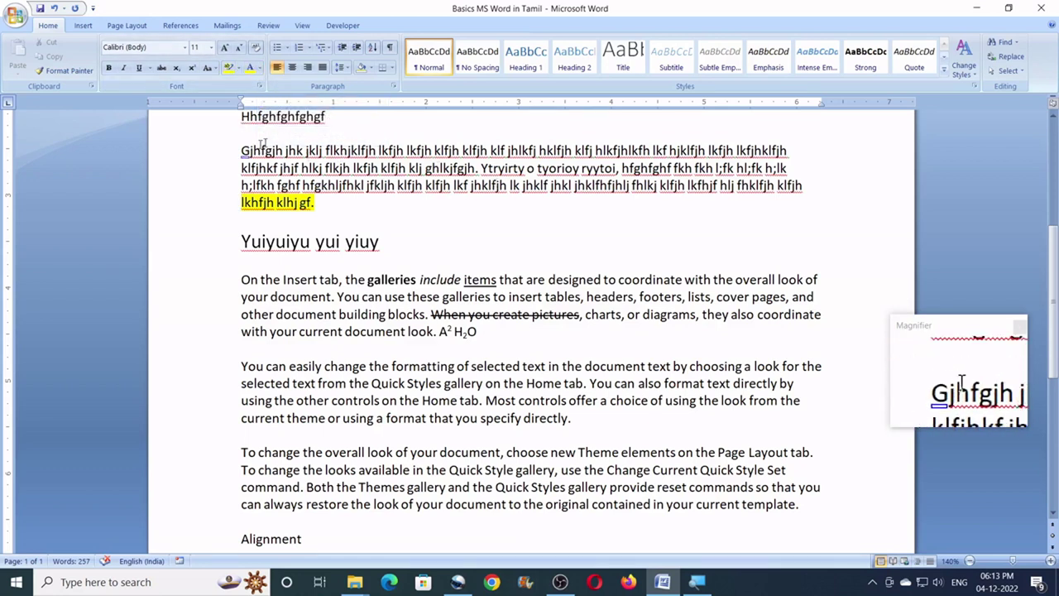
- Colour the 'Hhfghfghfghf' line red from the Standard Colors
scroll(263, 142, "up", 2)
left_click_drag(328, 209, 240, 208)
left_click(259, 68)
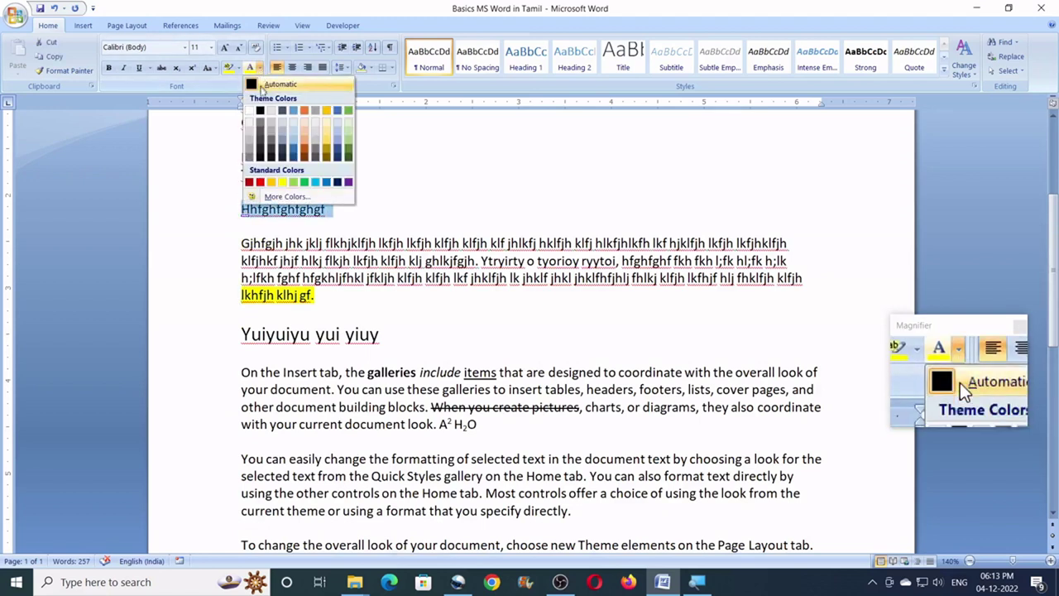
left_click(260, 182)
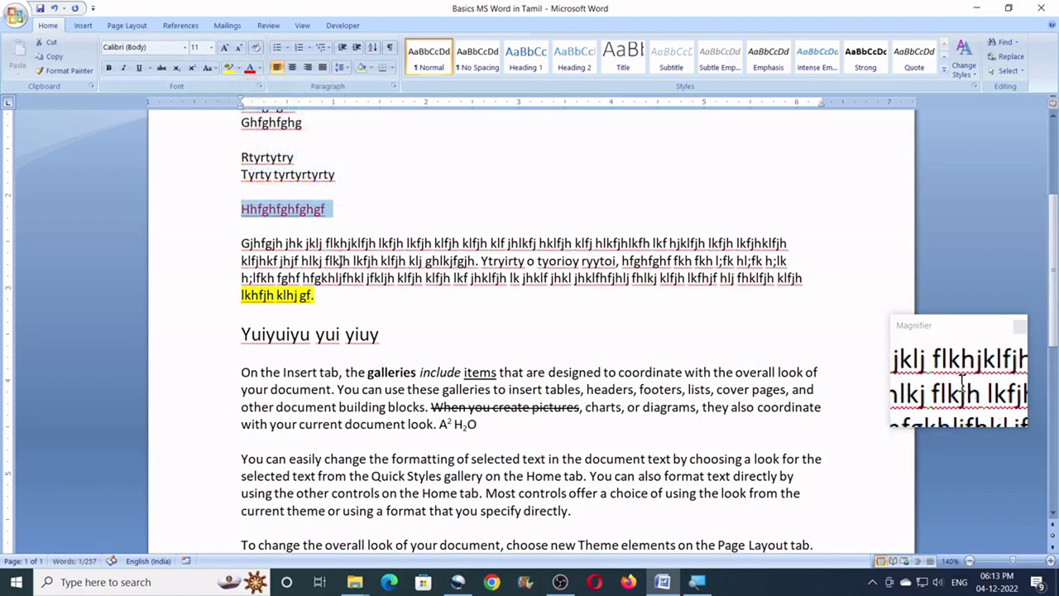
left_click(343, 260)
scroll(340, 249, "down", 4)
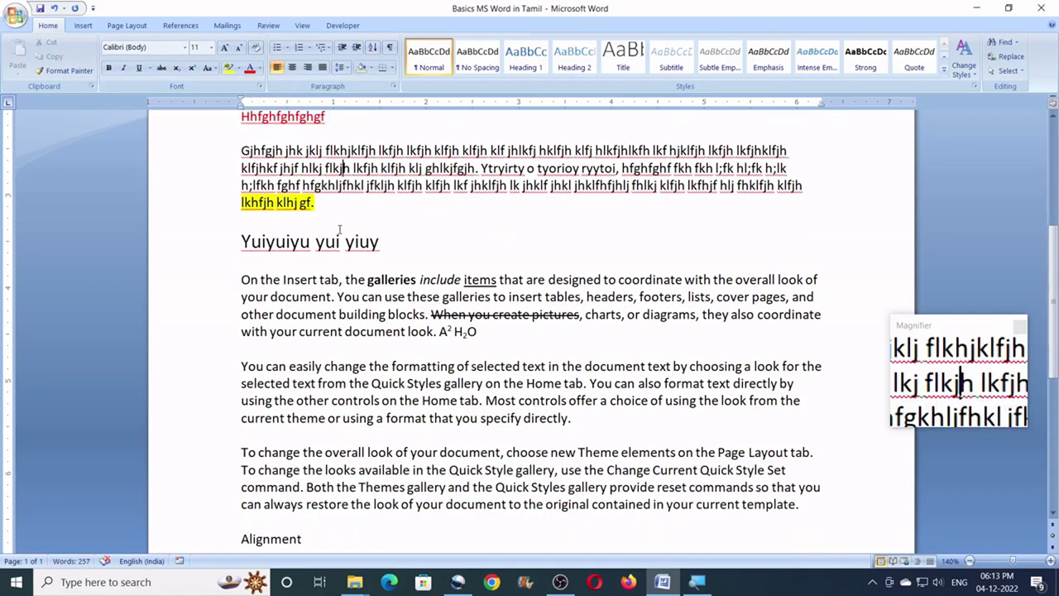
left_click(211, 70)
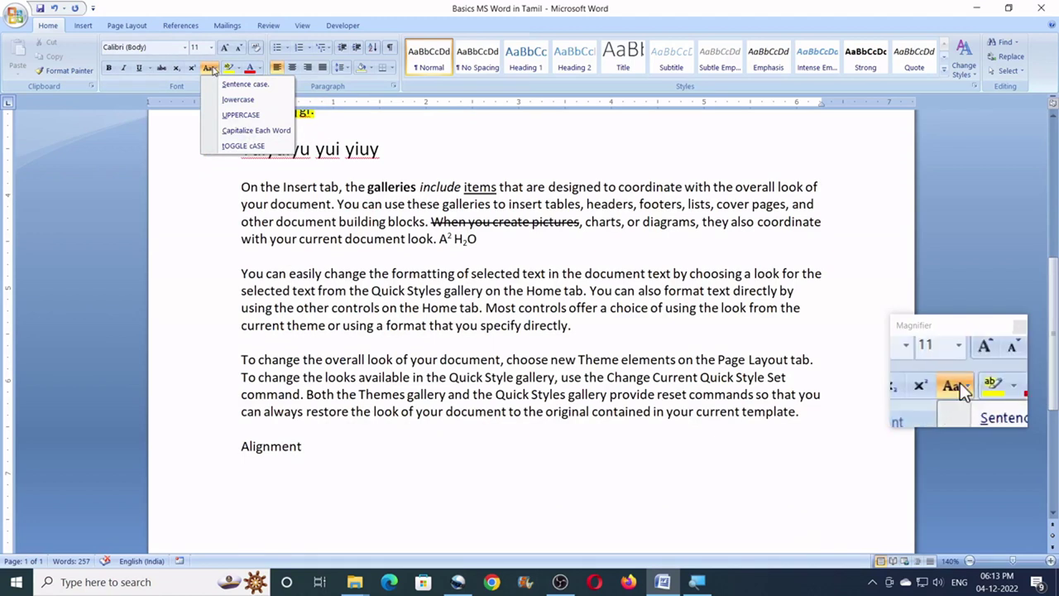
- Convert the 'You can easily change' paragraph to UPPERCASE
left_click(216, 70)
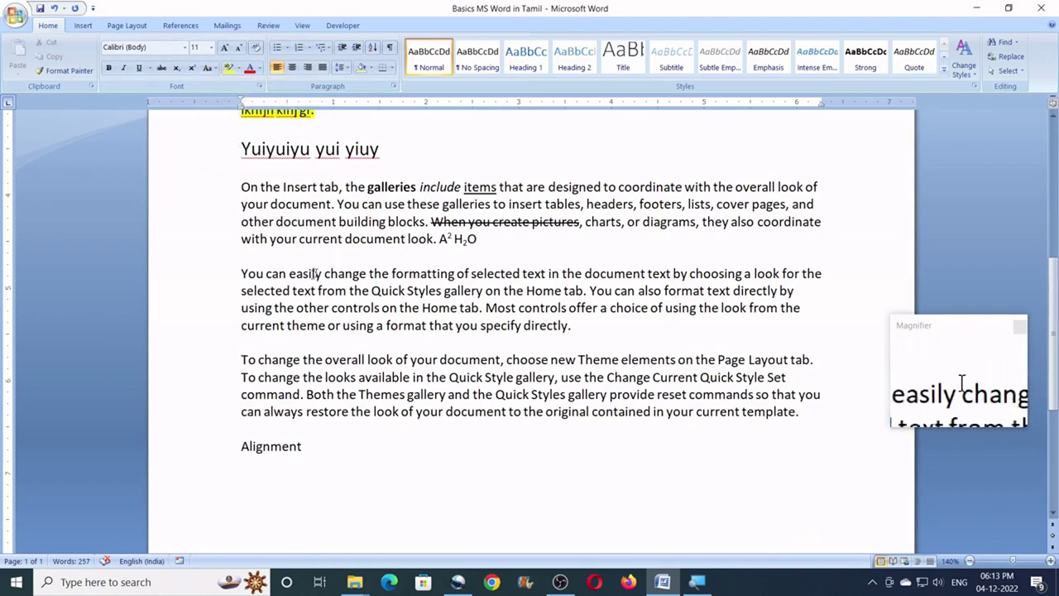
scroll(282, 272, "down", 1)
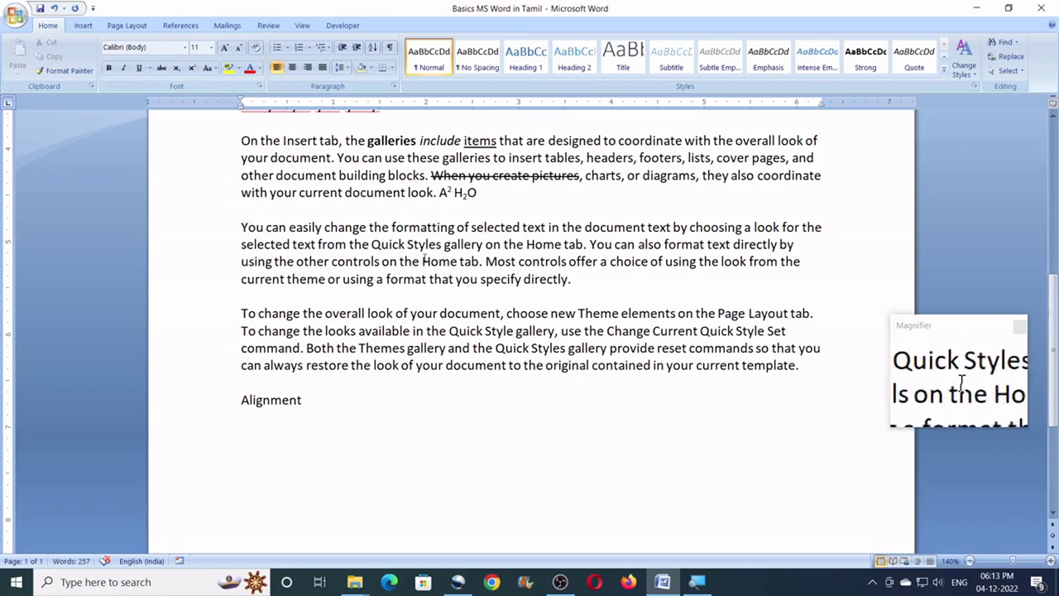
left_click_drag(576, 282, 235, 234)
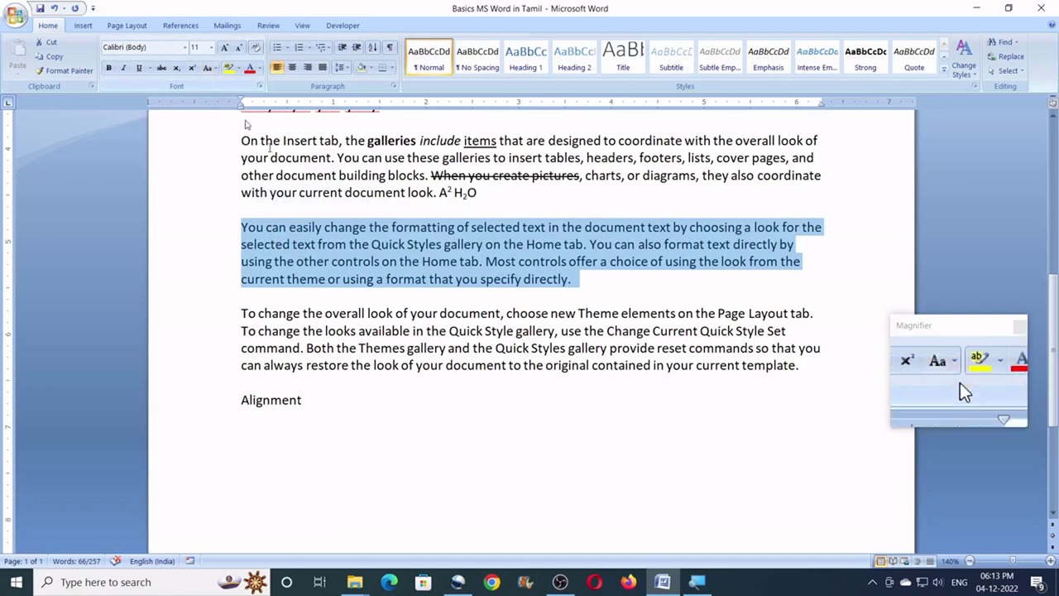
left_click(214, 72)
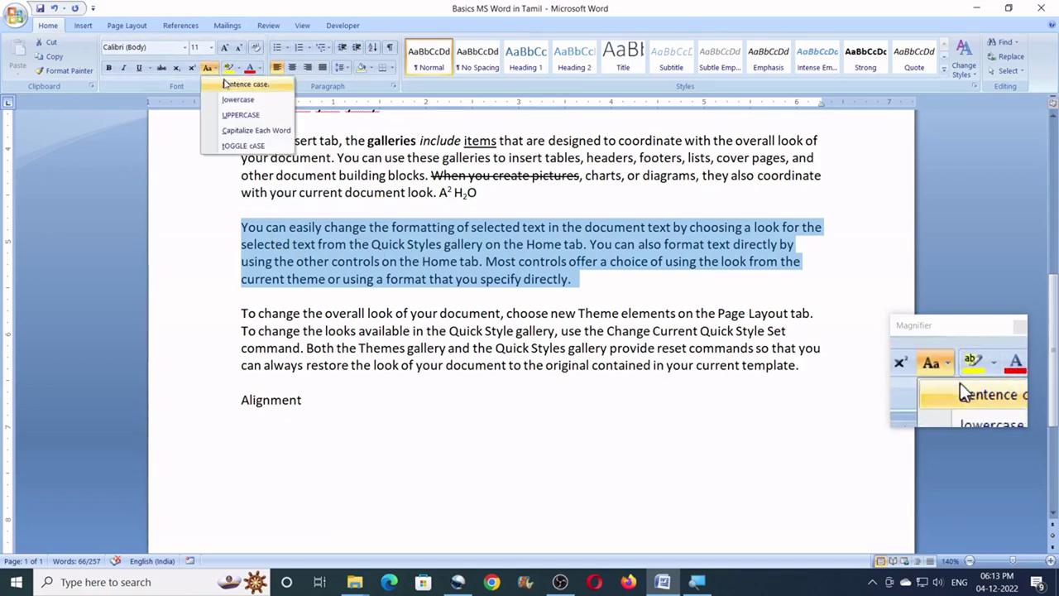
left_click(232, 116)
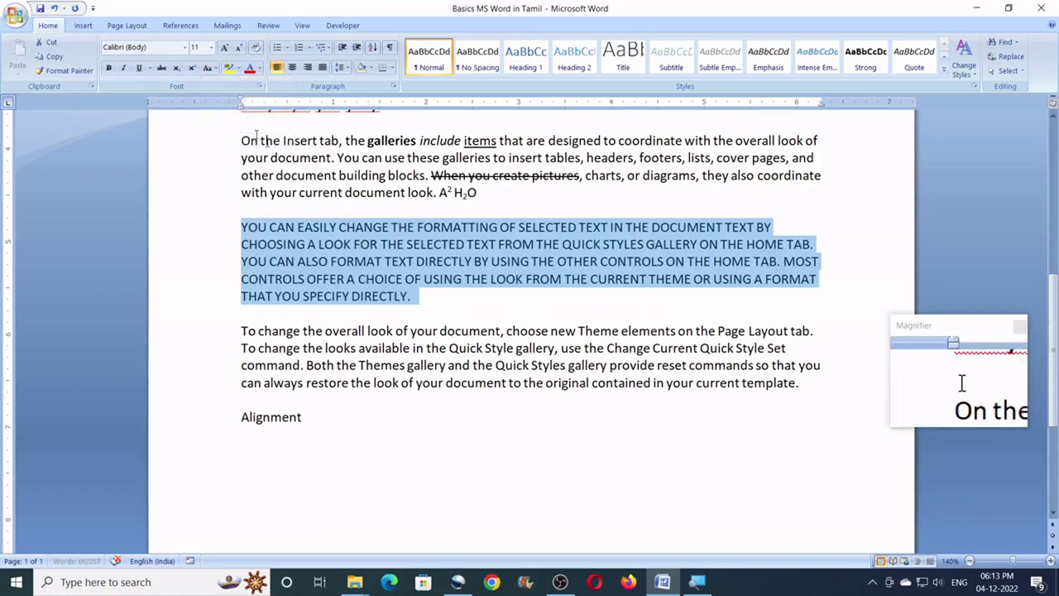
left_click(442, 307)
- Change the paragraph to lowercase, then to Sentence case
left_click_drag(431, 294, 239, 228)
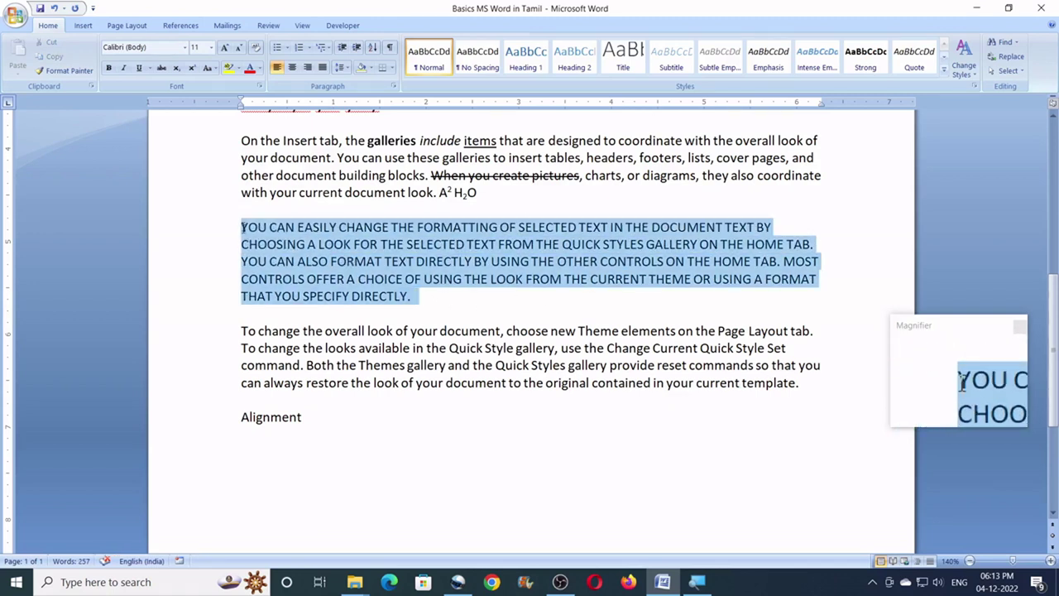
left_click(208, 68)
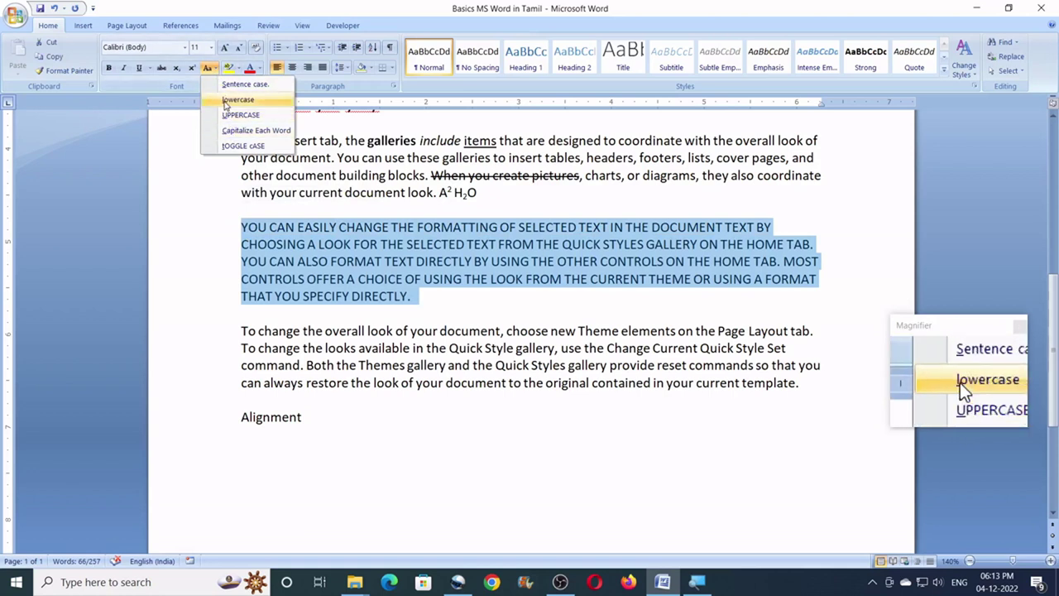
left_click(234, 99)
left_click(209, 68)
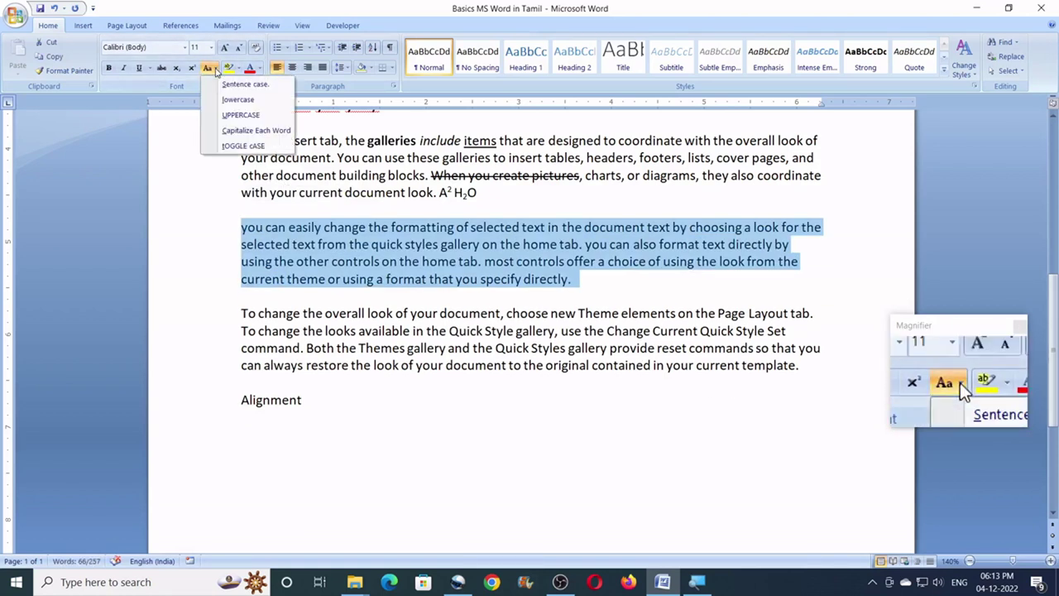
left_click(237, 82)
left_click(514, 239)
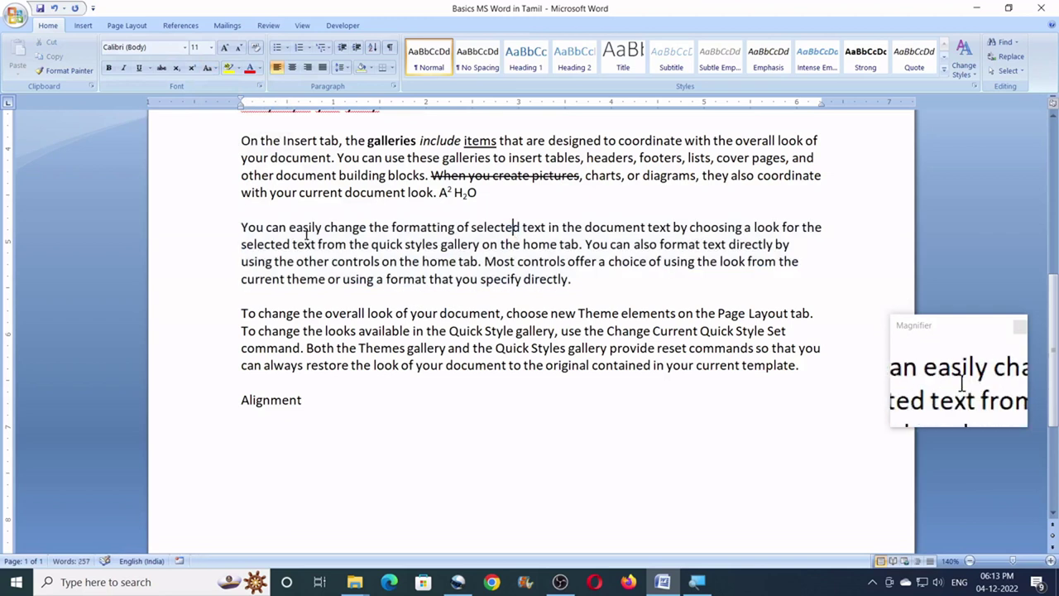
left_click_drag(241, 227, 250, 228)
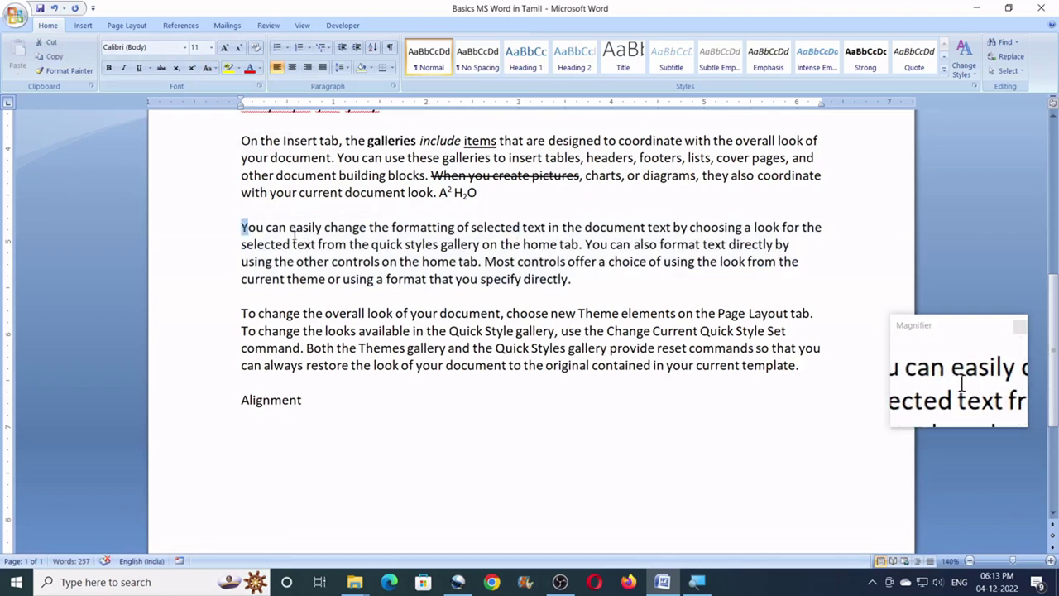
- Apply Capitalize Each Word to the 'You can easily change' paragraph
left_click(586, 246)
double_click(587, 246)
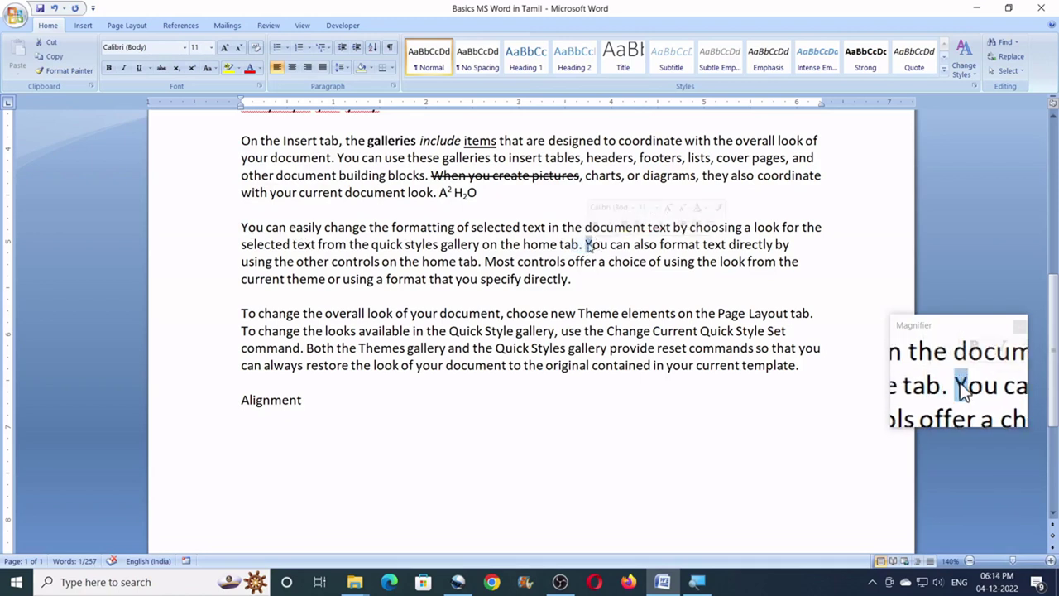
left_click_drag(576, 282, 242, 228)
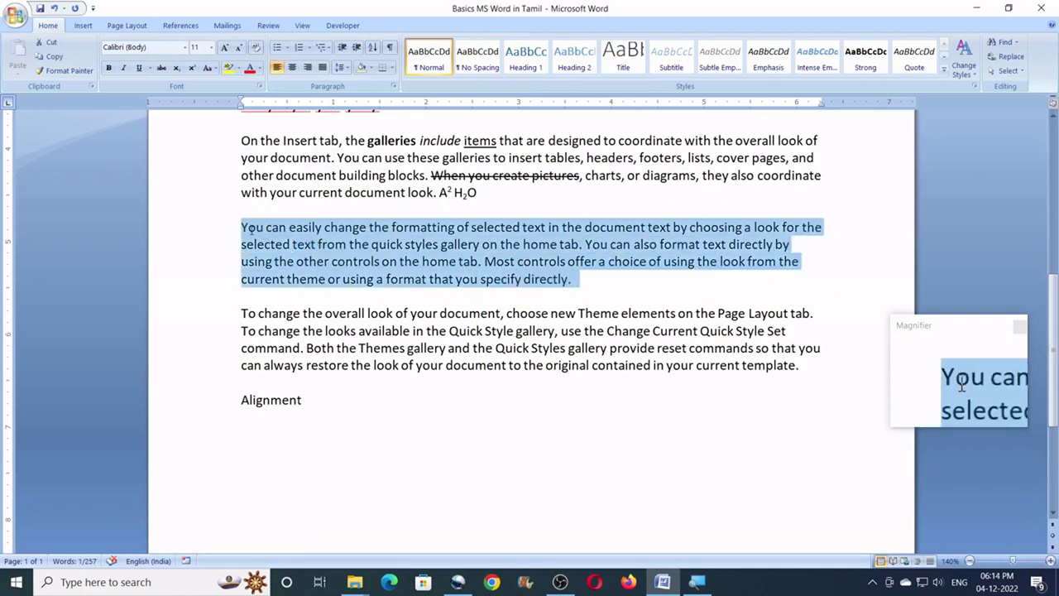
left_click(211, 70)
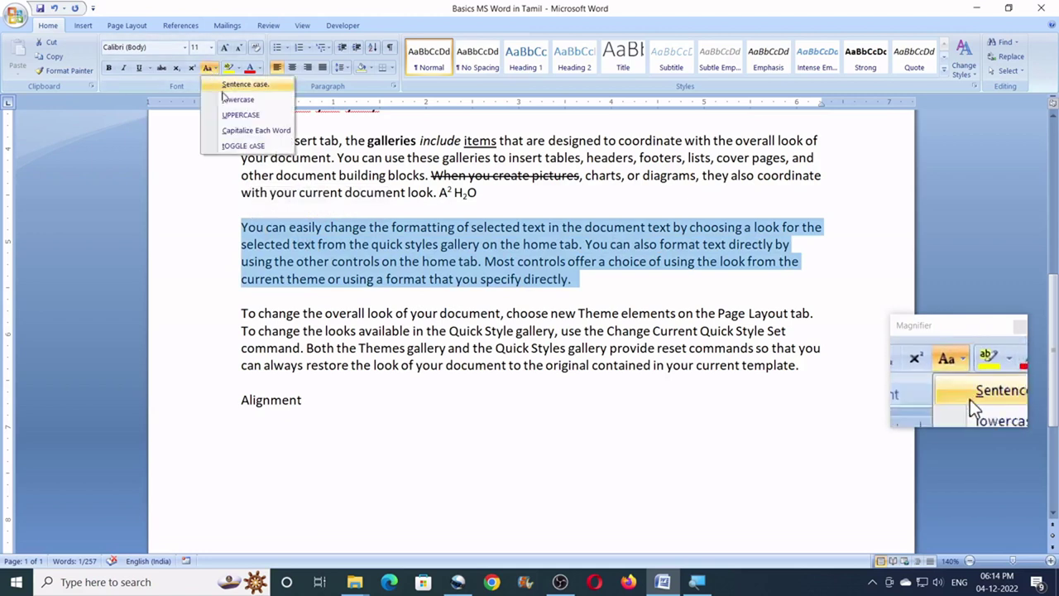
left_click(250, 133)
left_click(356, 262)
- Toggle the paragraph's case twice, returning it to capitalized words
left_click_drag(326, 227, 335, 233)
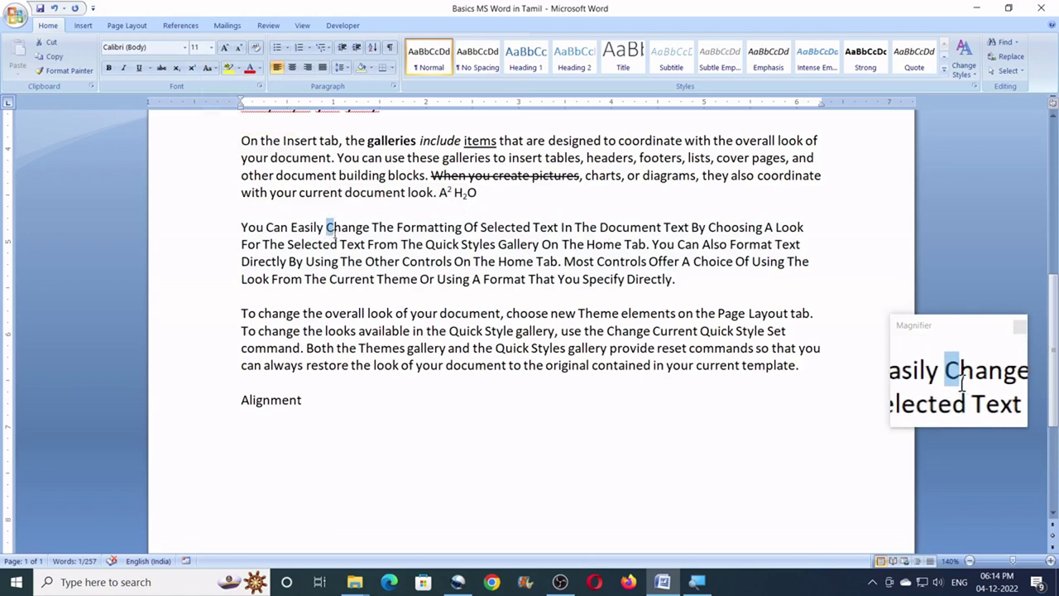
left_click_drag(682, 279, 251, 229)
left_click(208, 68)
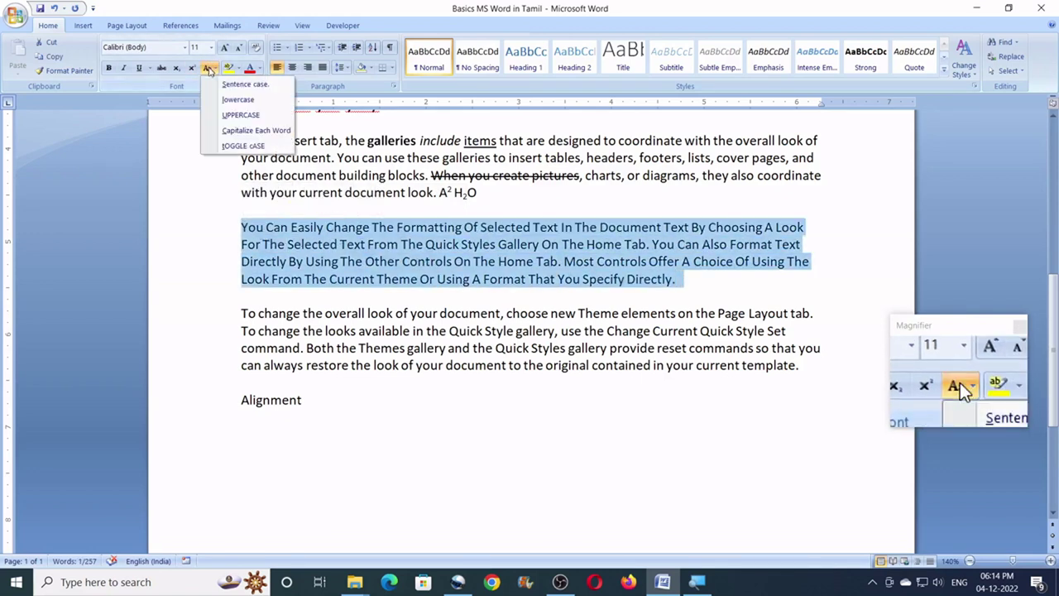
left_click(251, 146)
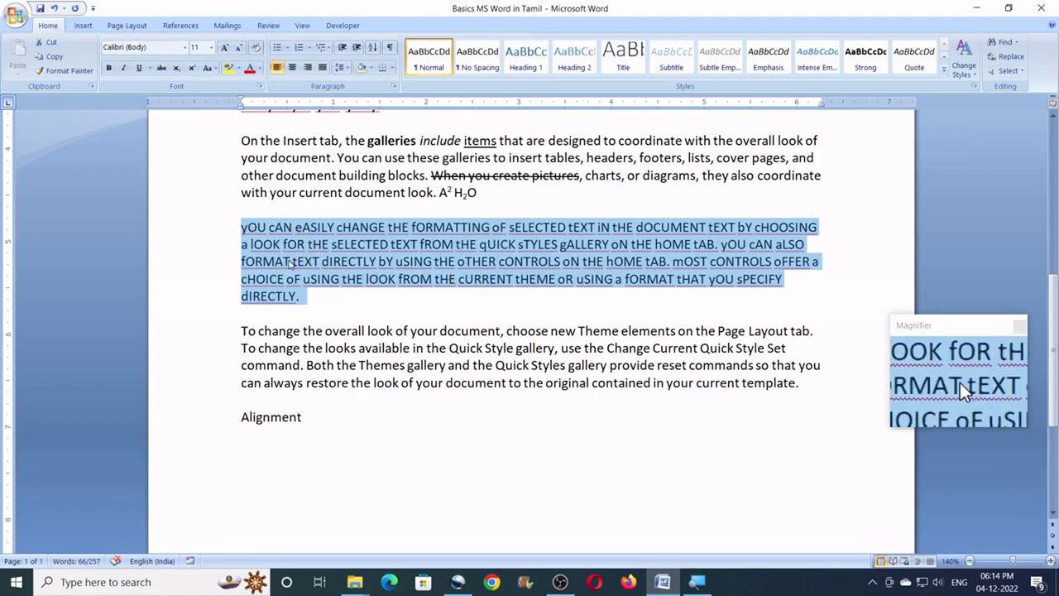
left_click(209, 68)
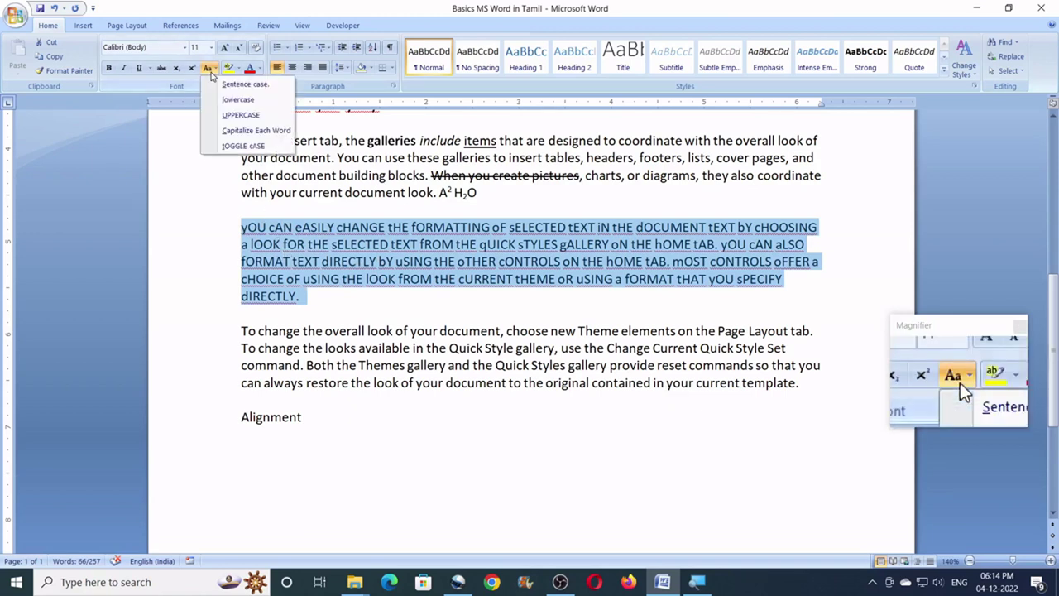
left_click(225, 147)
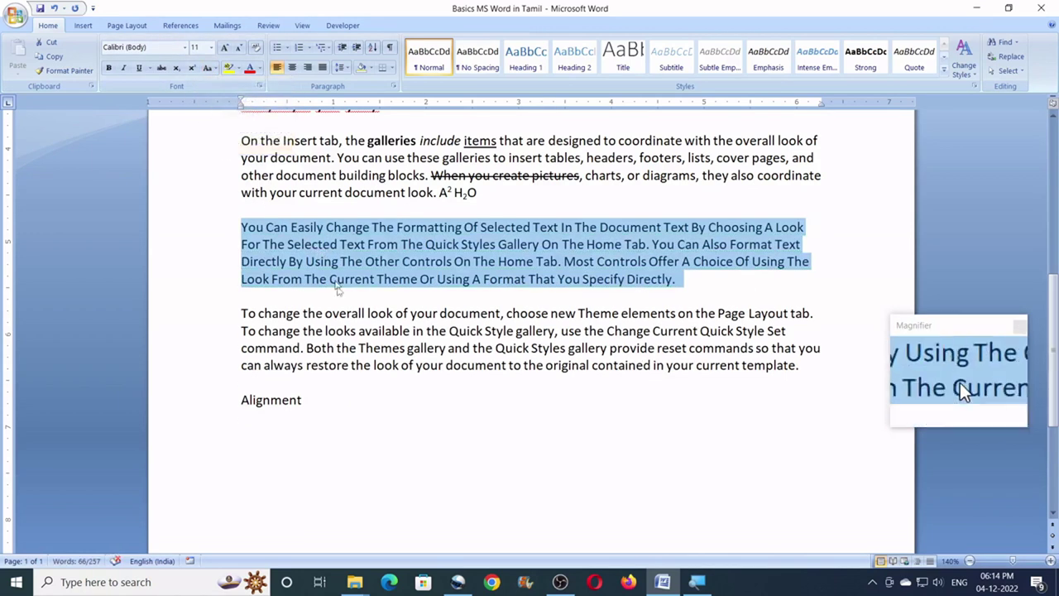
left_click(355, 331)
scroll(312, 258, "down", 3)
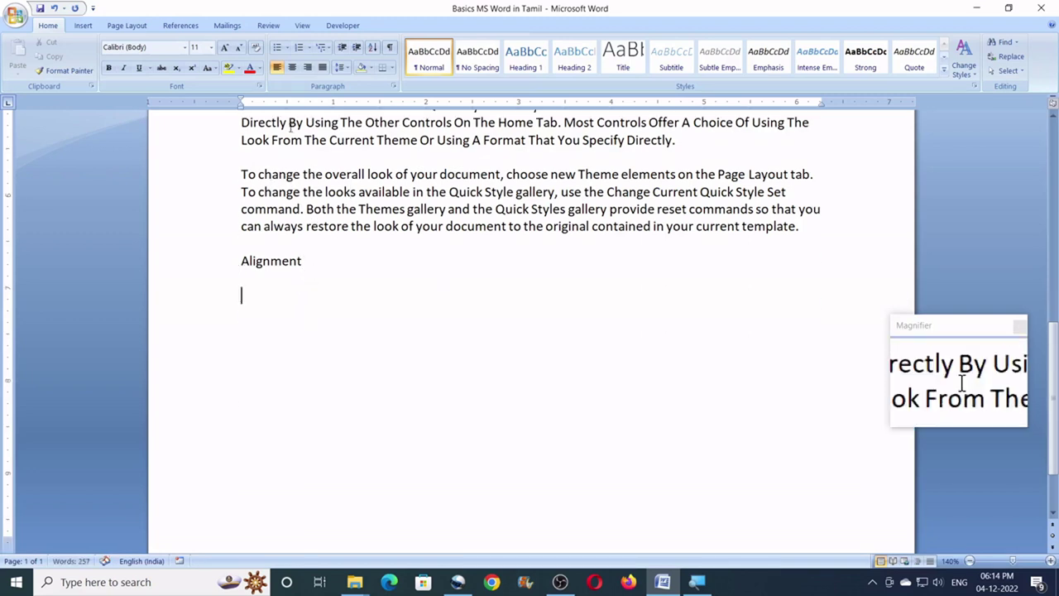
left_click(281, 294)
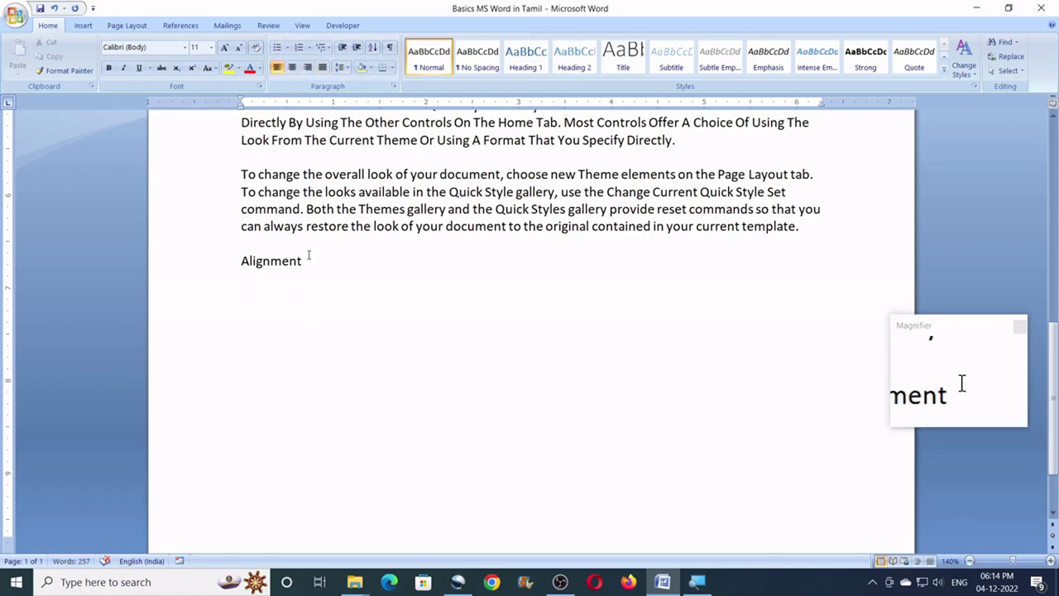
- Grow 'Alignment' to 18 pt, try right and centre alignment, then left-align it
left_click_drag(309, 255, 218, 255)
left_click(224, 48)
left_click(224, 48)
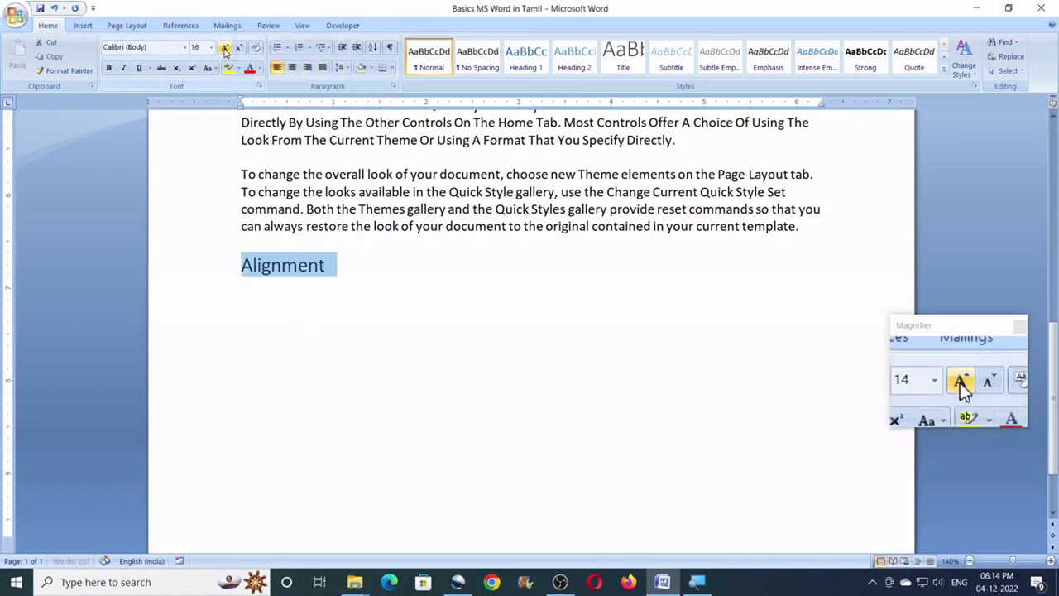
left_click(224, 48)
left_click(224, 48)
left_click(359, 276)
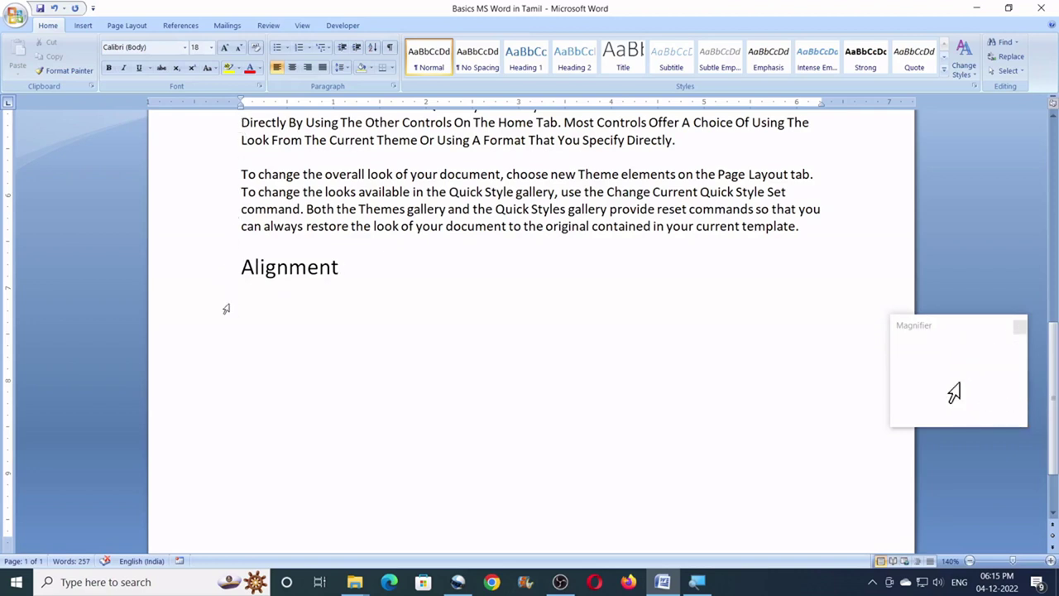
left_click(311, 69)
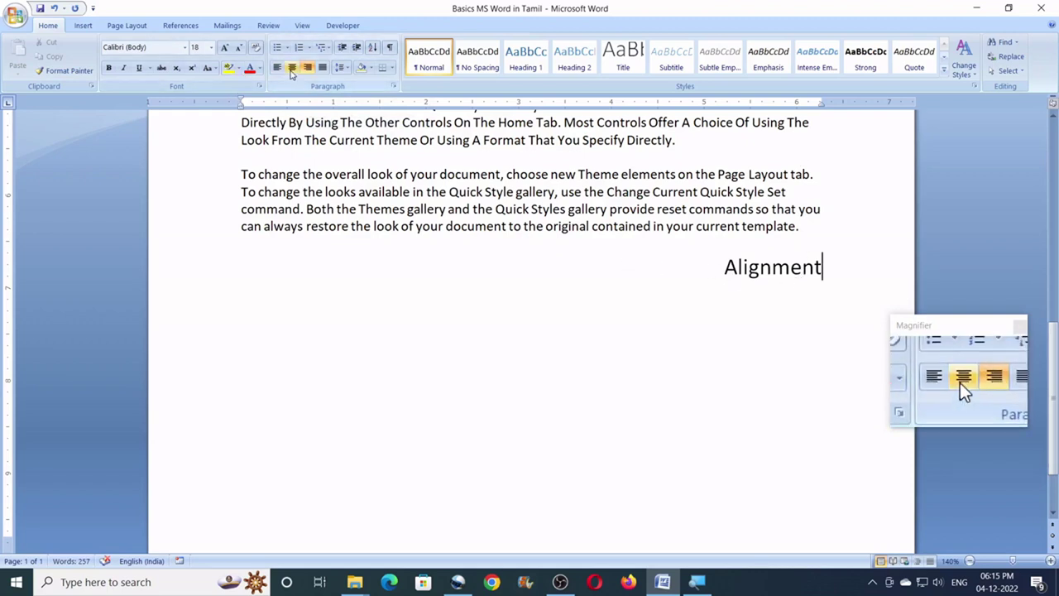
left_click(291, 68)
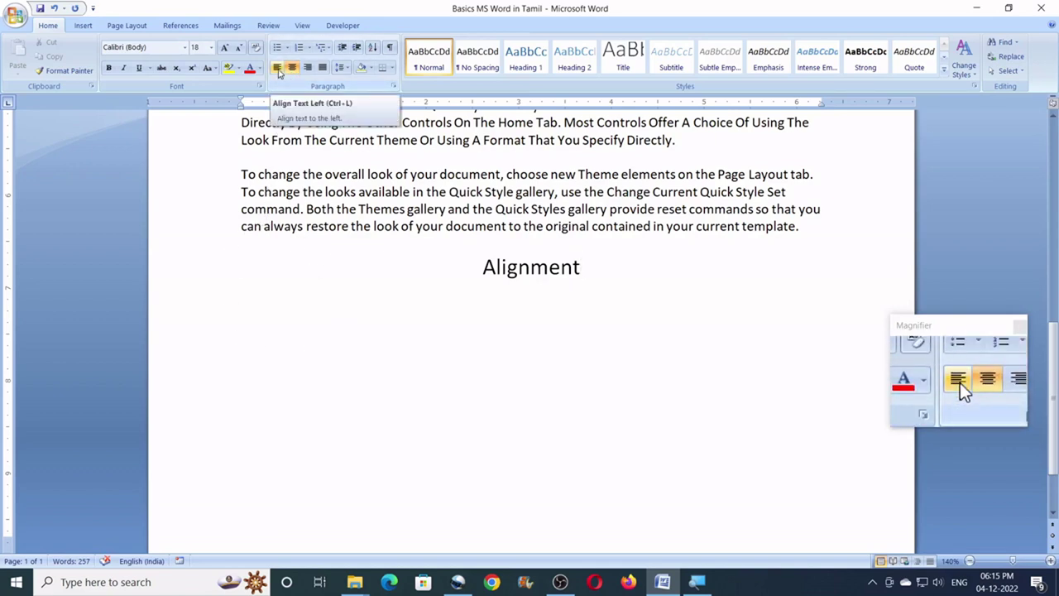
left_click(279, 71)
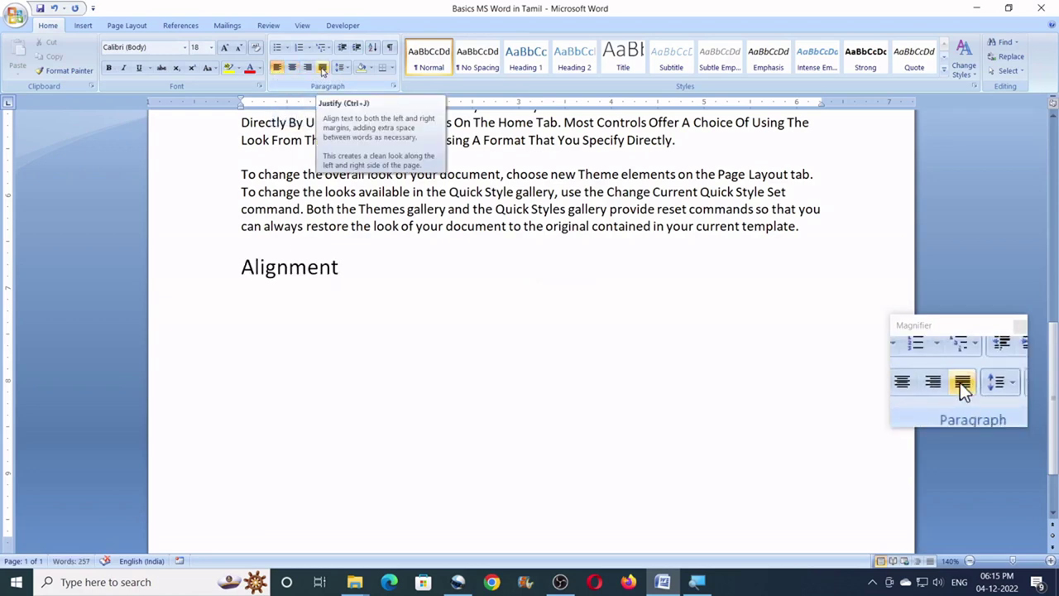
scroll(287, 261, "up", 5)
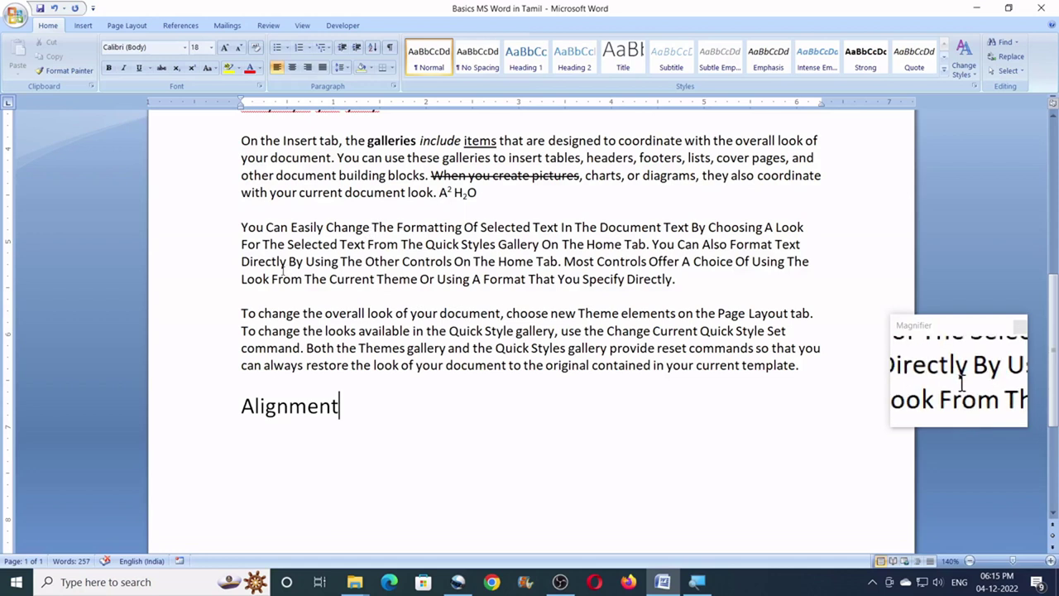
- Right-align the 'You Can Easily Change' paragraph
left_click_drag(498, 287, 242, 233)
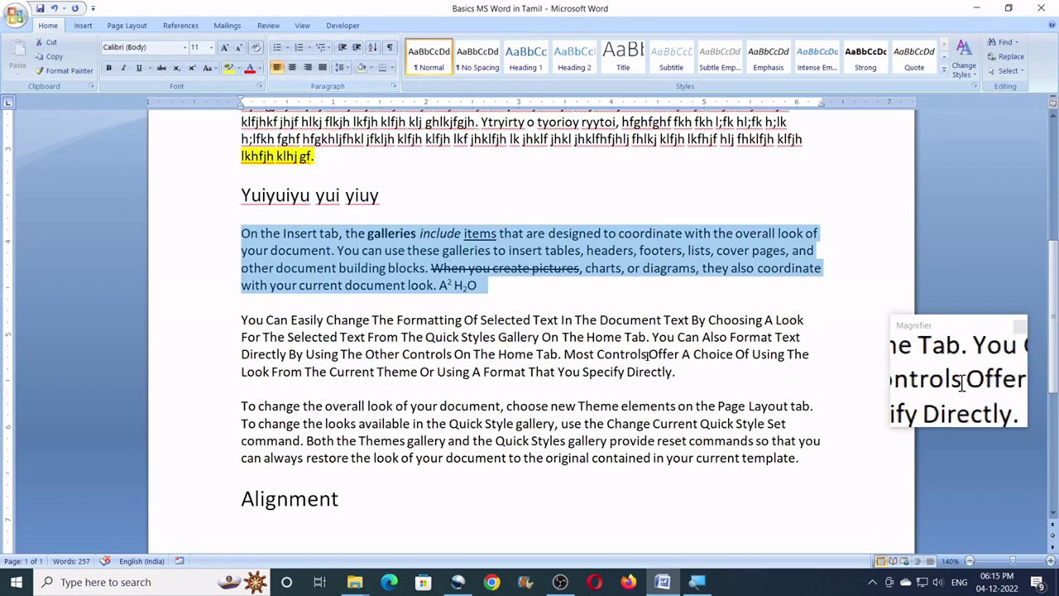
left_click_drag(677, 372, 255, 326)
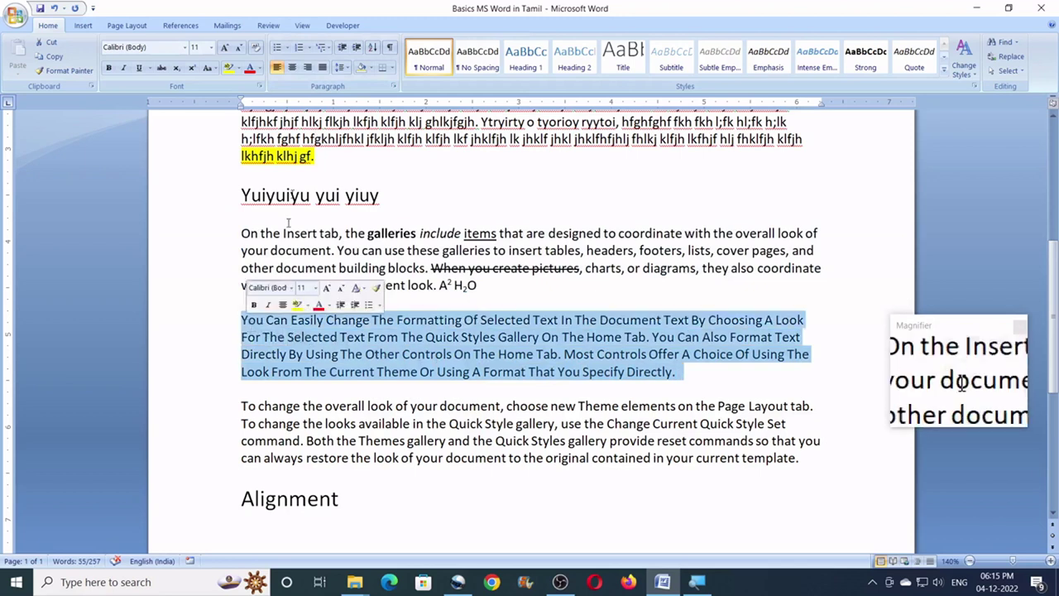
left_click(307, 67)
scroll(553, 367, "down", 1)
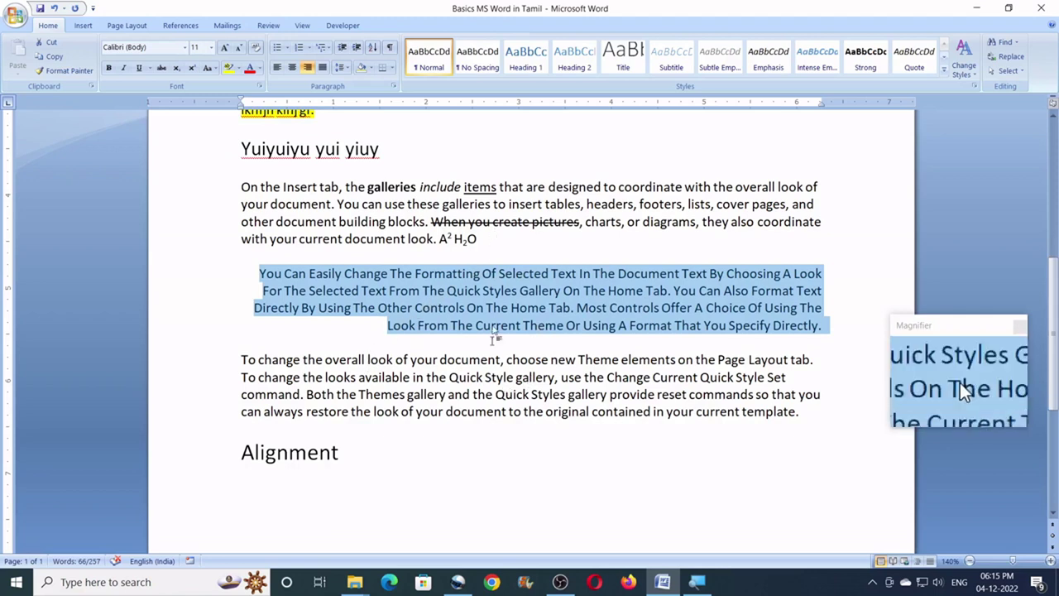
- Justify the 'To change the overall look' paragraph after trying centre and left alignment
left_click(490, 380)
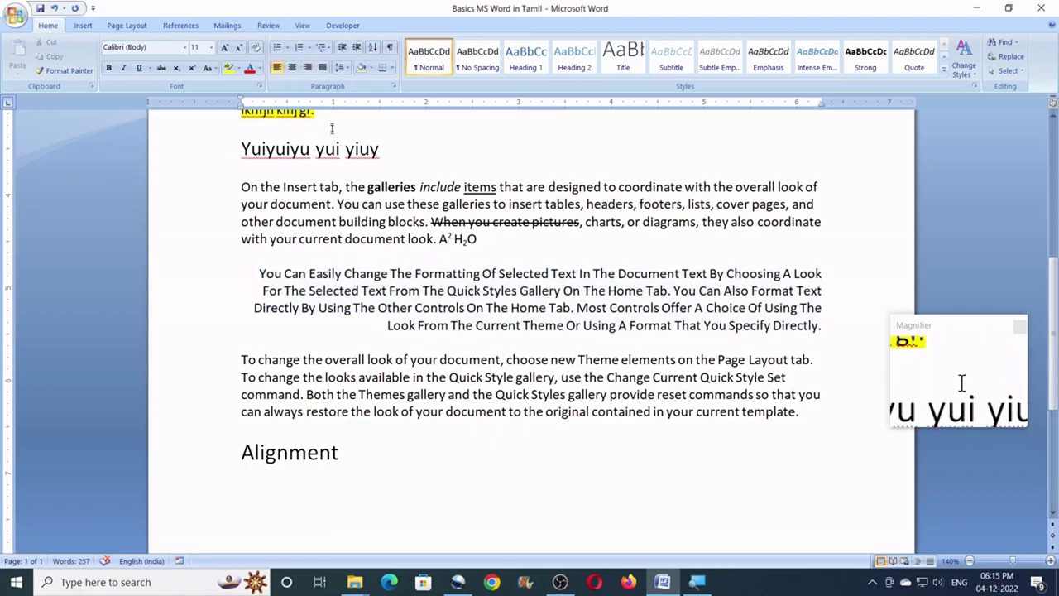
left_click(320, 69)
left_click(292, 68)
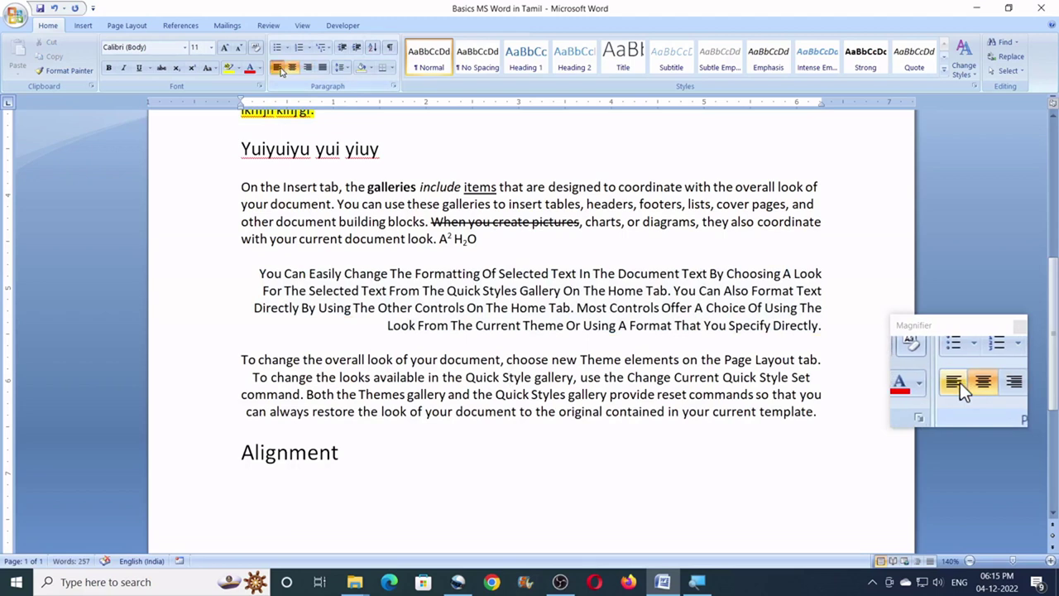
left_click(278, 69)
scroll(602, 372, "down", 2)
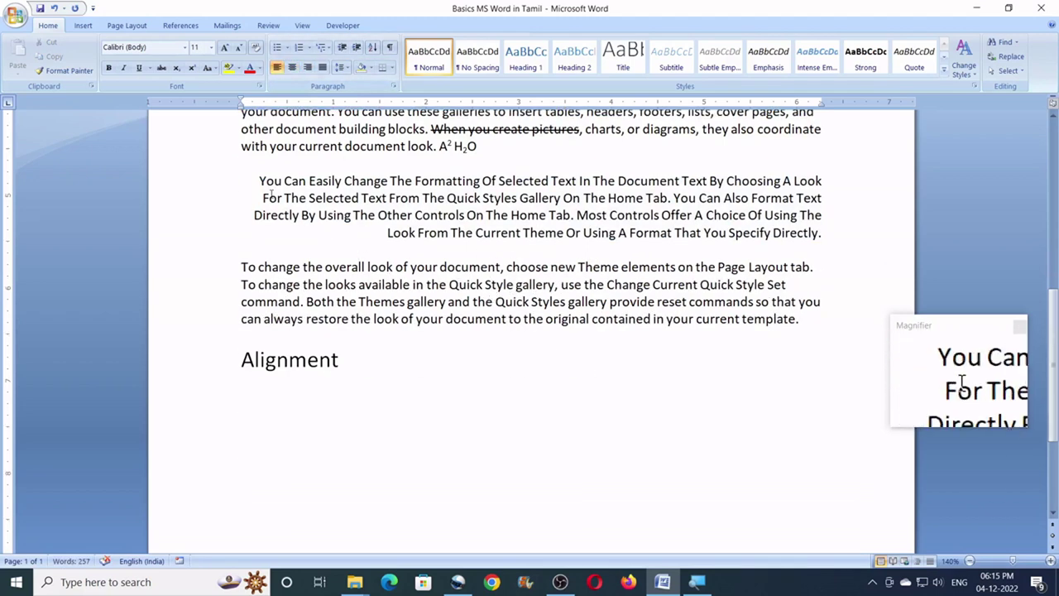
left_click(323, 68)
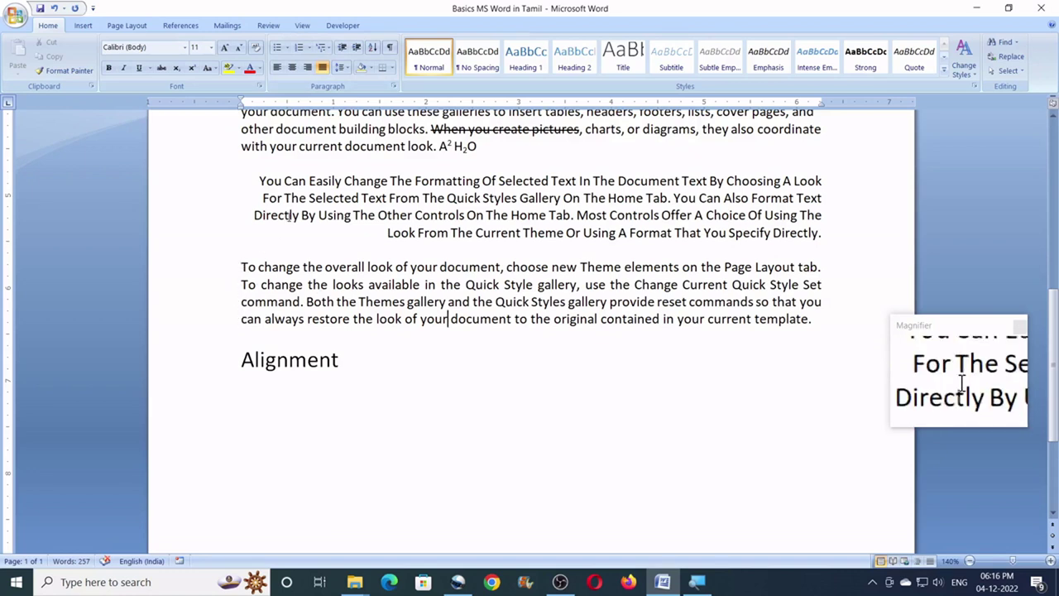
scroll(580, 342, "up", 1)
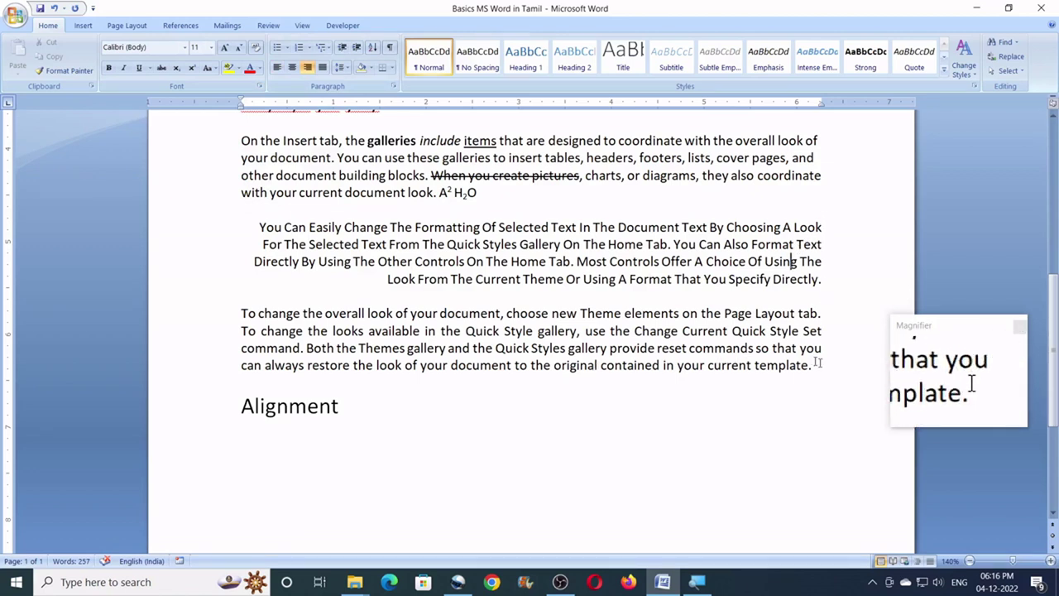
left_click_drag(821, 365, 241, 313)
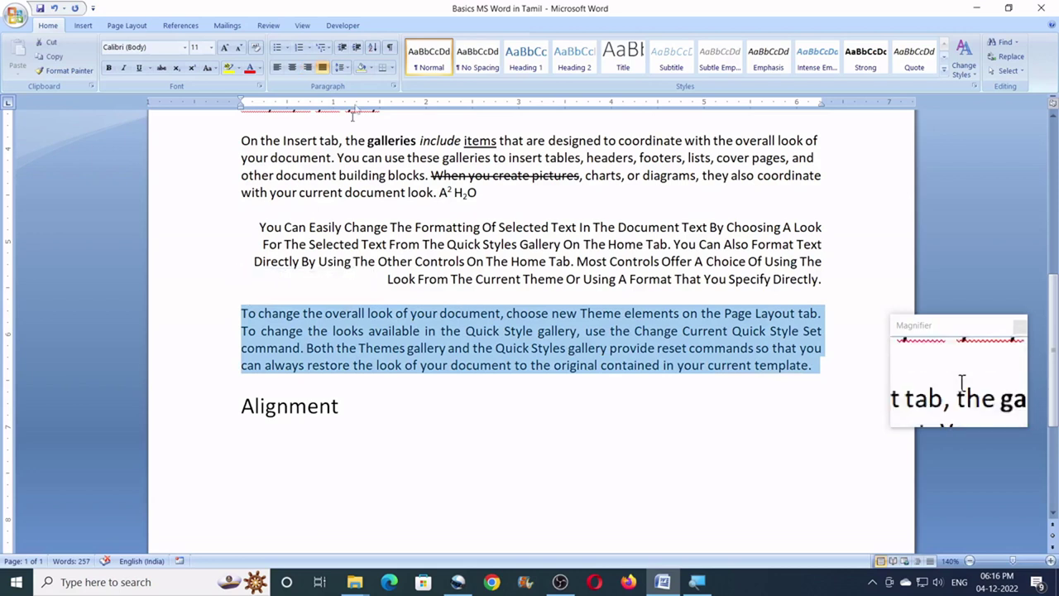
- Try 1.5 and 2.0 line spacing on the paragraph, then return it to 1.0
left_click(346, 68)
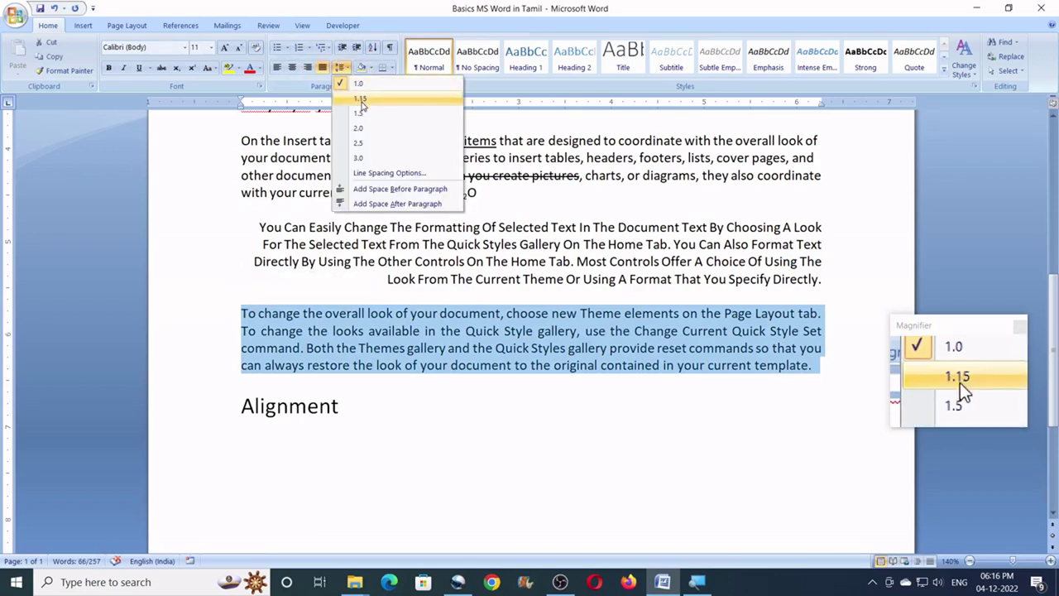
left_click(360, 113)
left_click(344, 68)
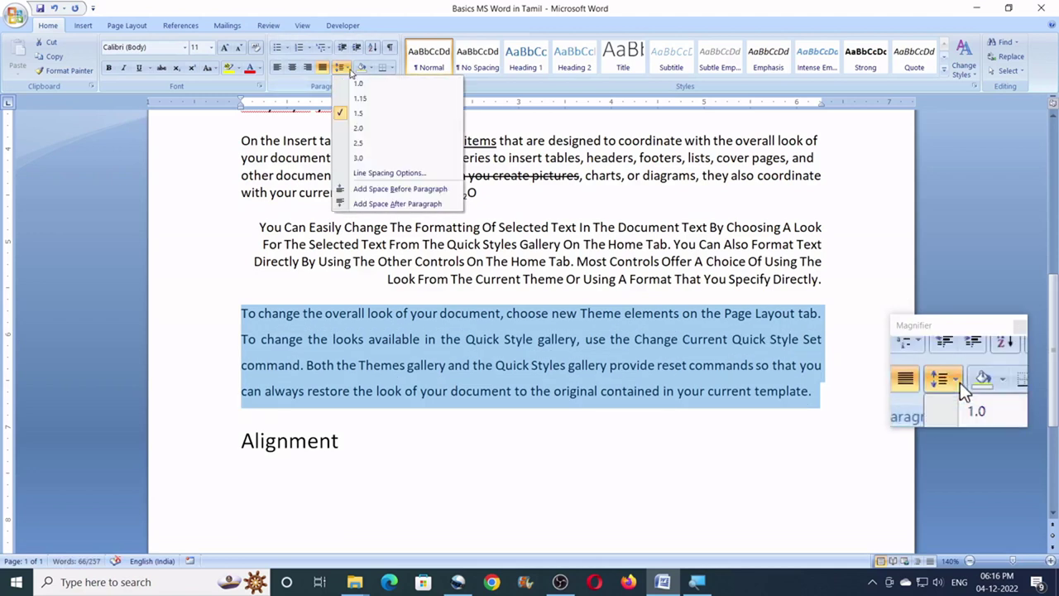
left_click(360, 130)
left_click(345, 67)
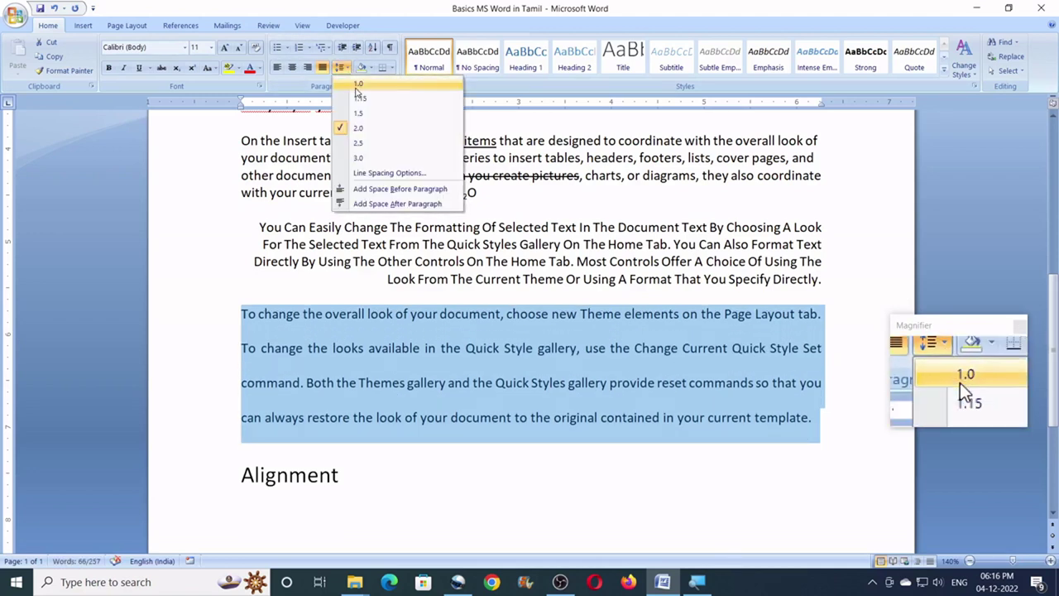
left_click(359, 86)
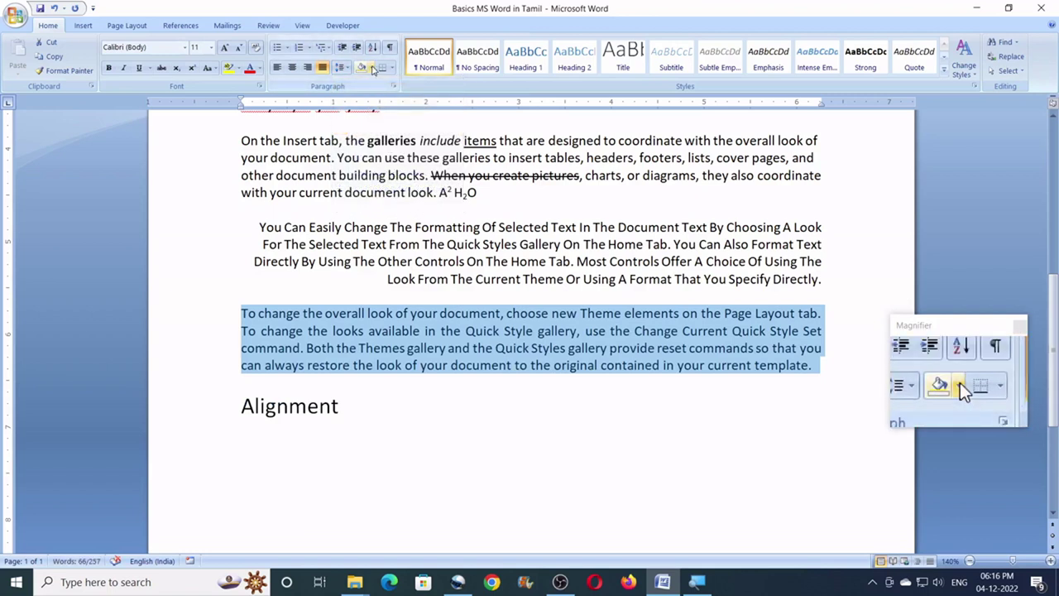
- Shade the paragraph with Green, Accent 6
left_click(373, 68)
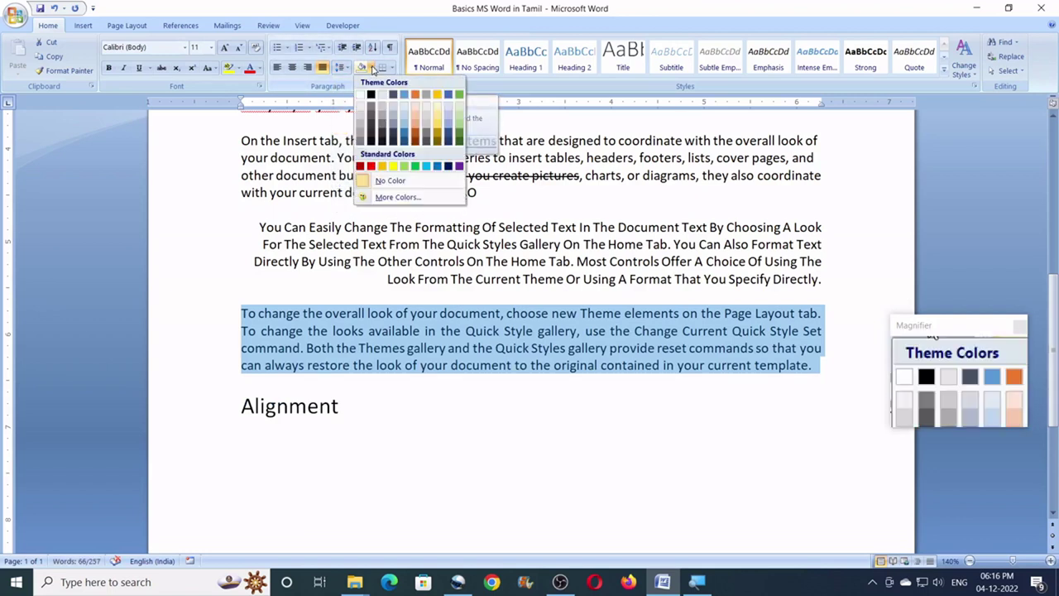
left_click(461, 98)
left_click(424, 330)
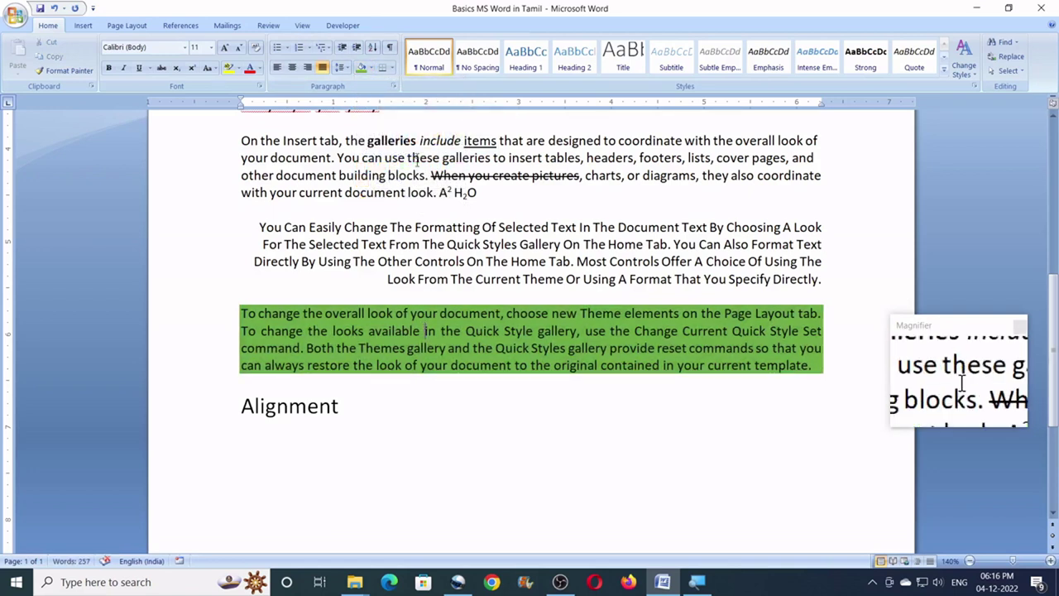
- Put an outside border around the green-shaded paragraph
left_click(393, 68)
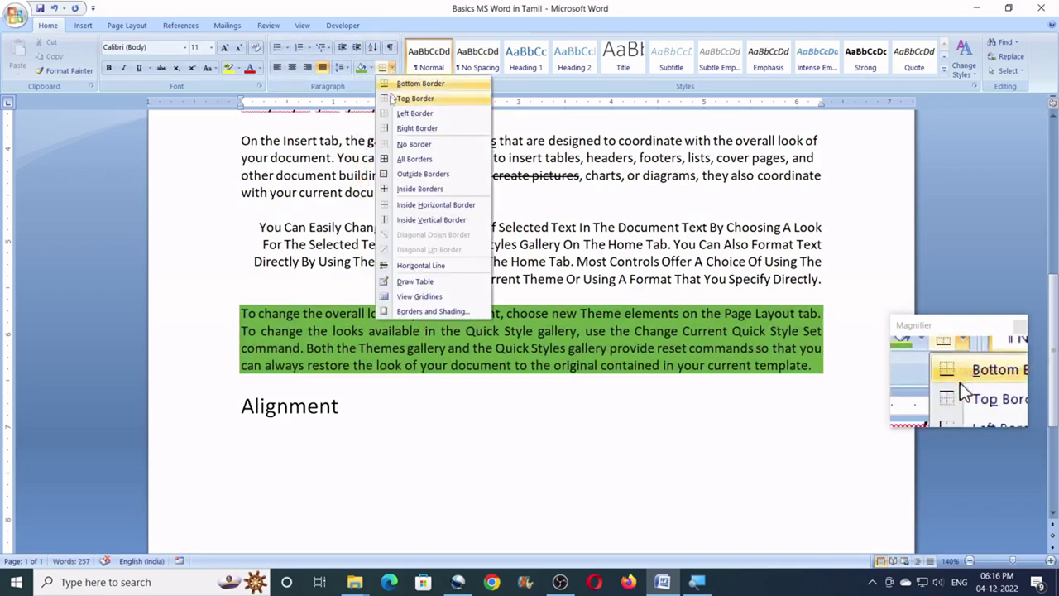
left_click(408, 177)
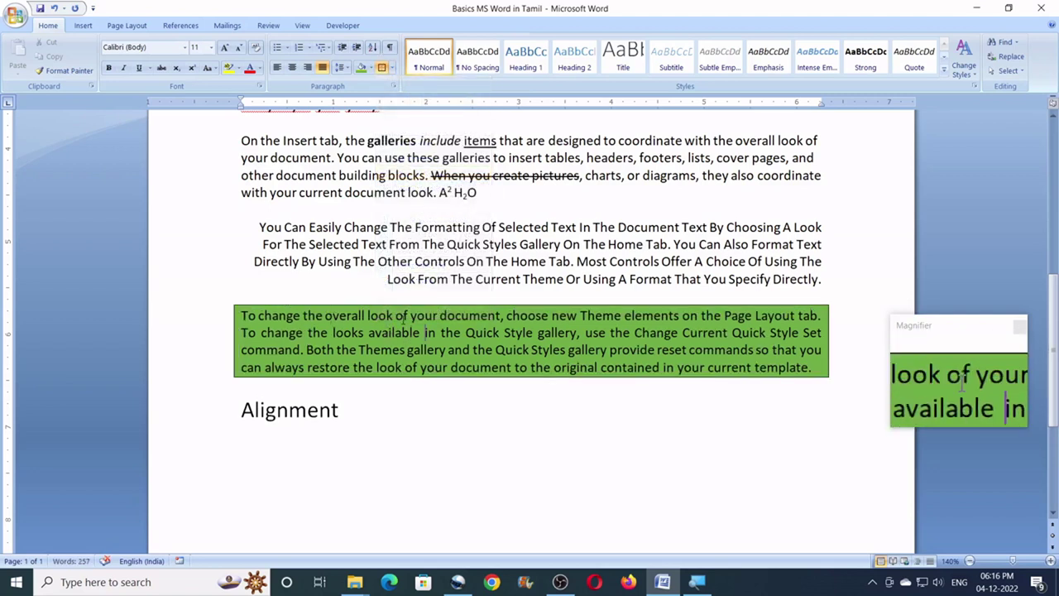
scroll(403, 318, "down", 2)
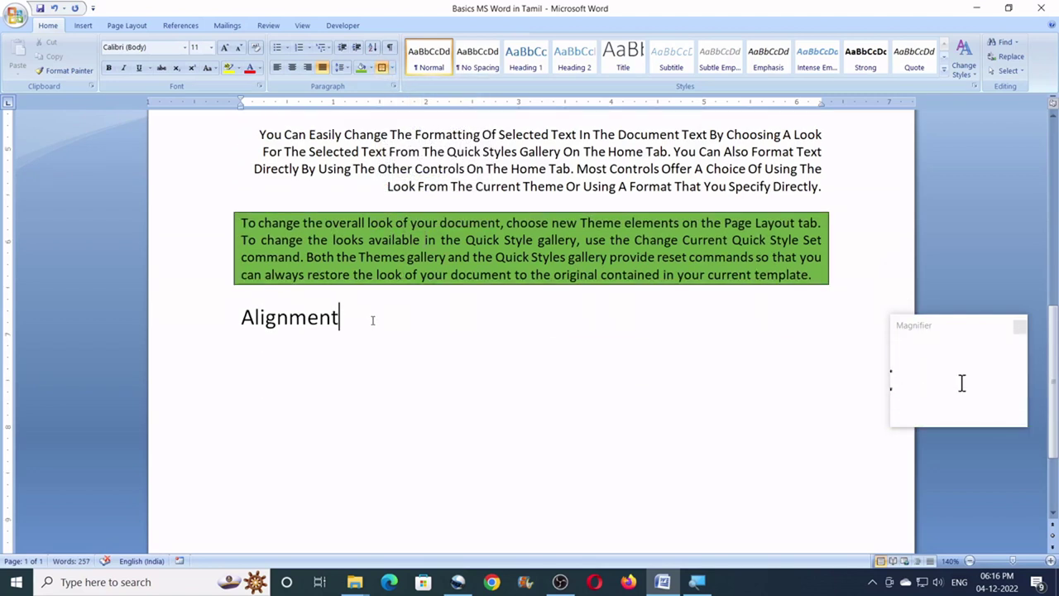
- Add a horizontal line on a new line below the Alignment heading
key("Return")
left_click(393, 69)
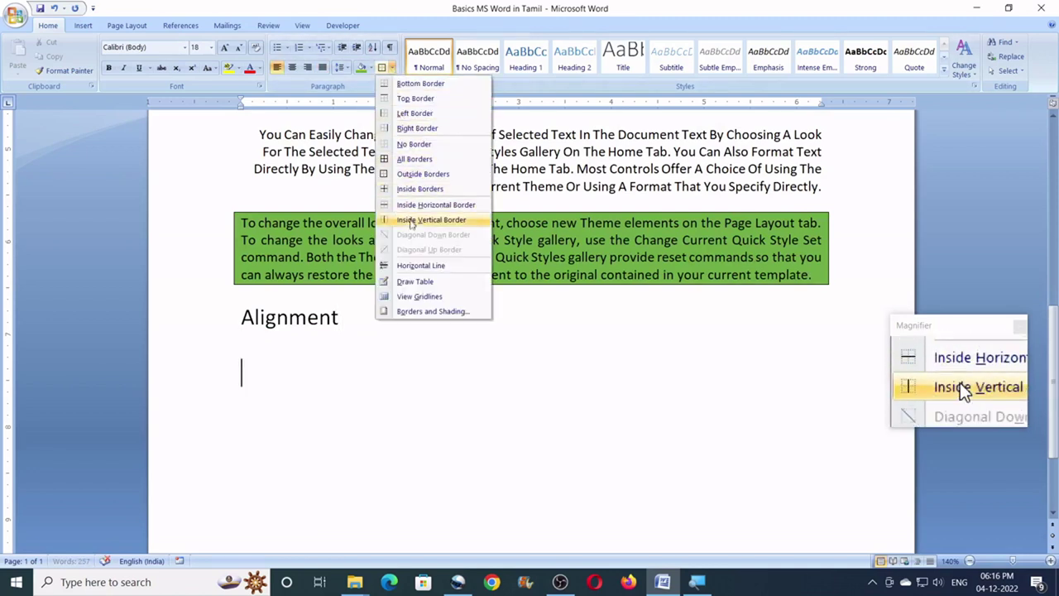
left_click(411, 266)
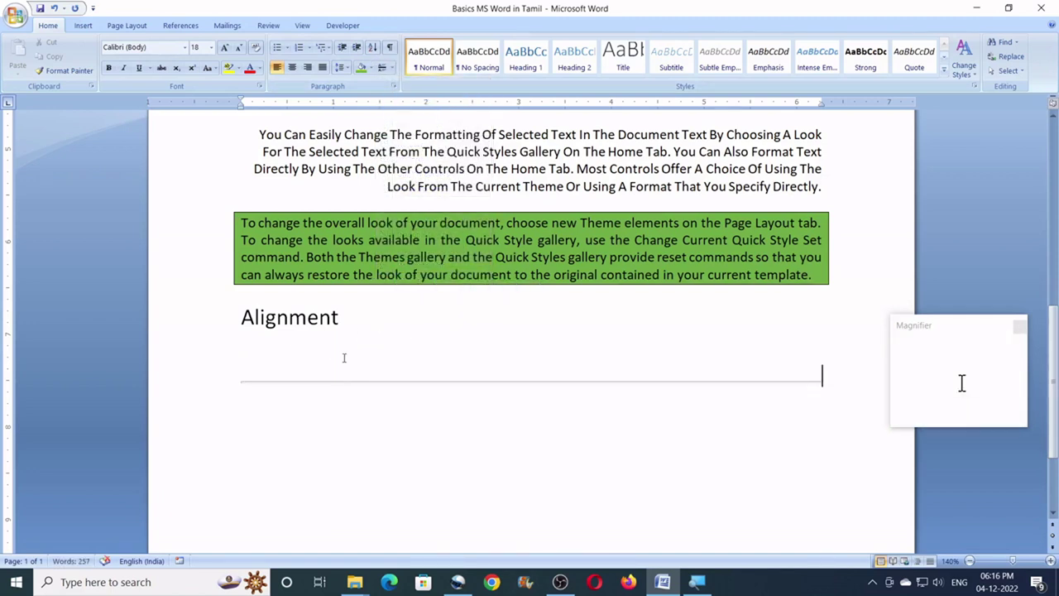
key("Return")
key("Return")
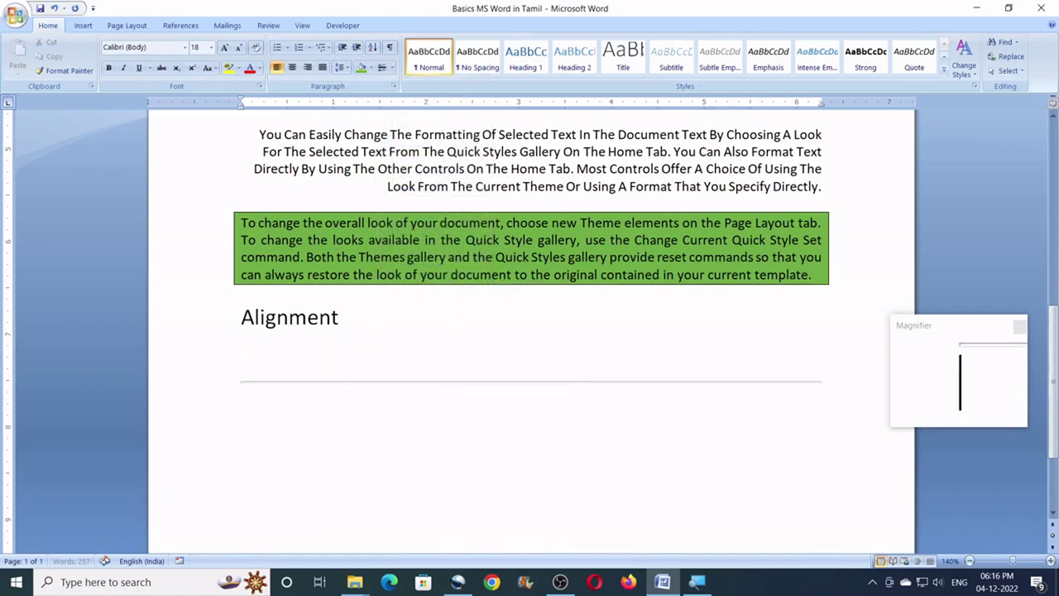
- Create a bulleted list of tyrtytry, tyrtyrty, tytry and tyty, then end the list
left_click(277, 50)
scroll(402, 324, "down", 2)
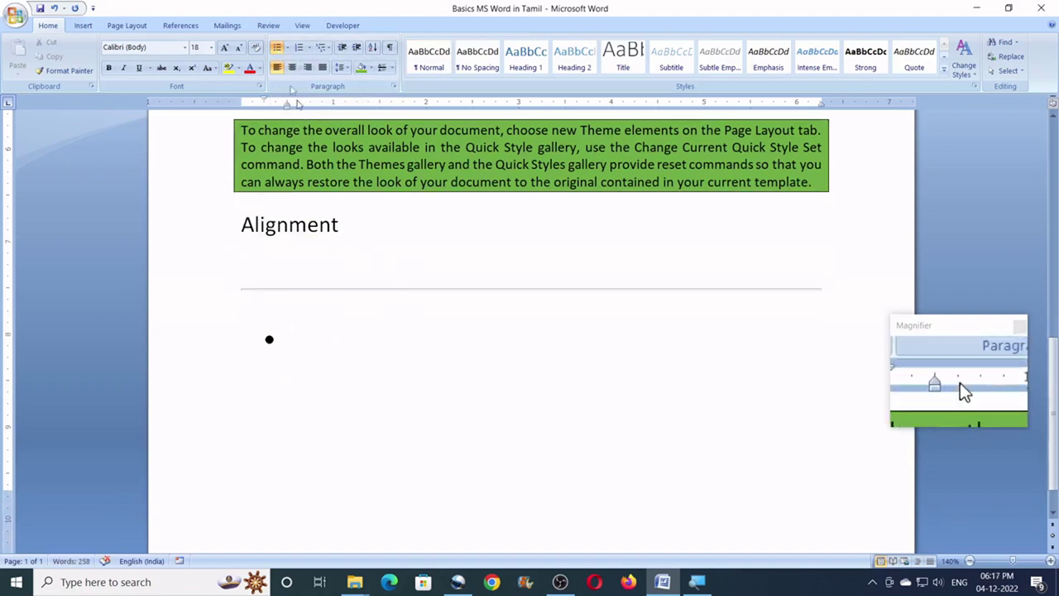
type("tyrtytry")
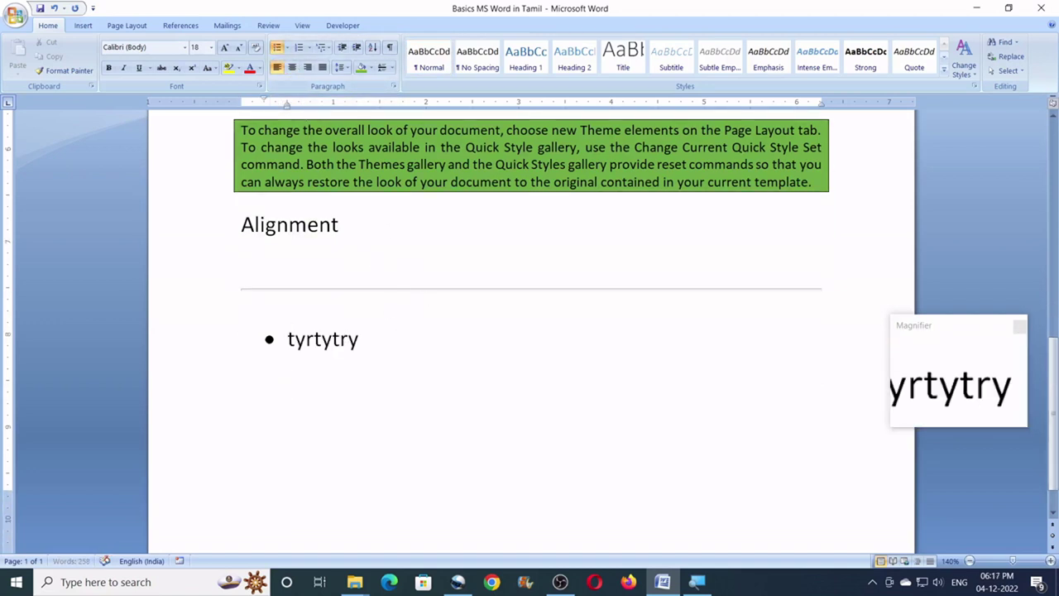
key("Return")
type("tyrtyrty")
key("Return")
type("tytry")
key("Return")
type("tyty")
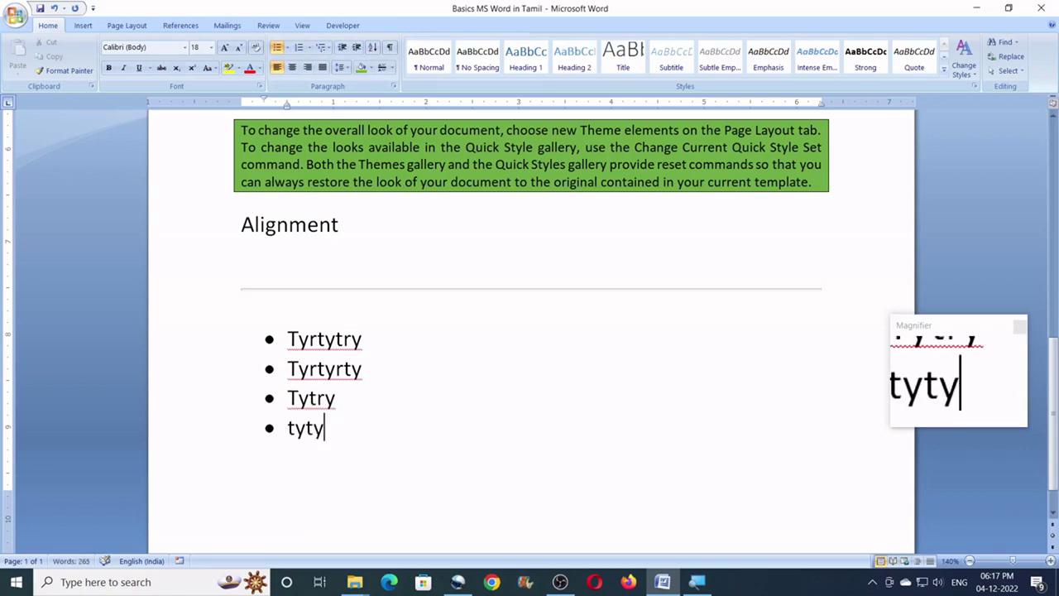
key("Return")
scroll(422, 302, "down", 2)
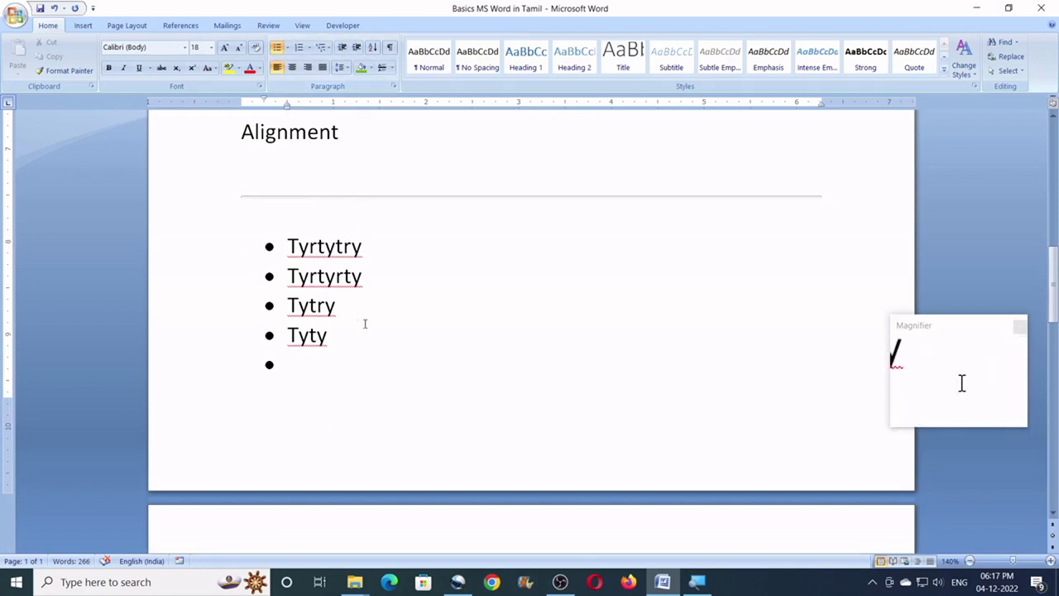
key("Return")
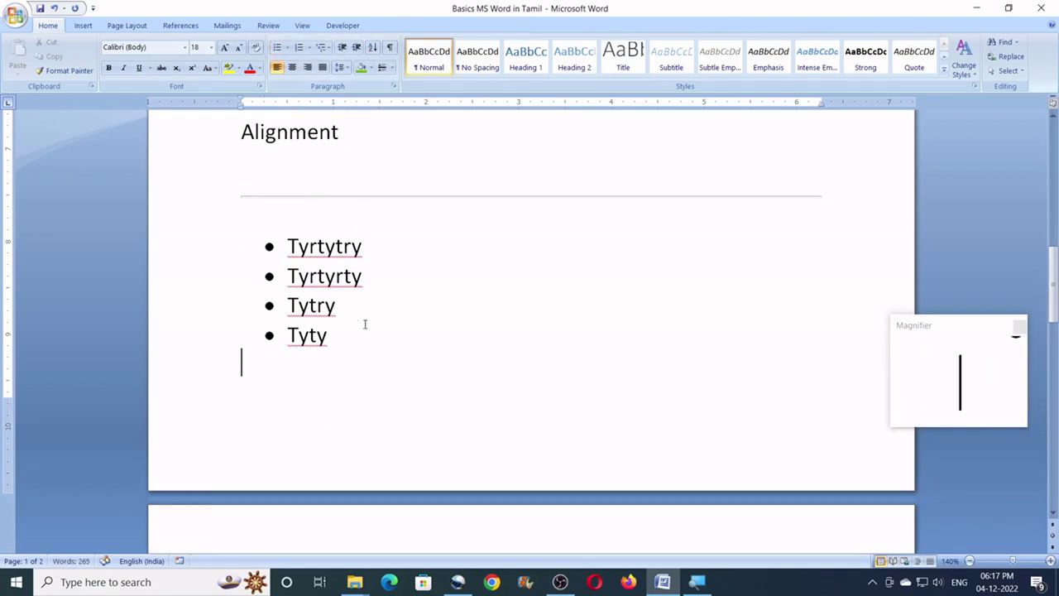
- Insert a page break with Ctrl+Enter to start a second page
key("ctrl+Return")
scroll(373, 320, "down", 2)
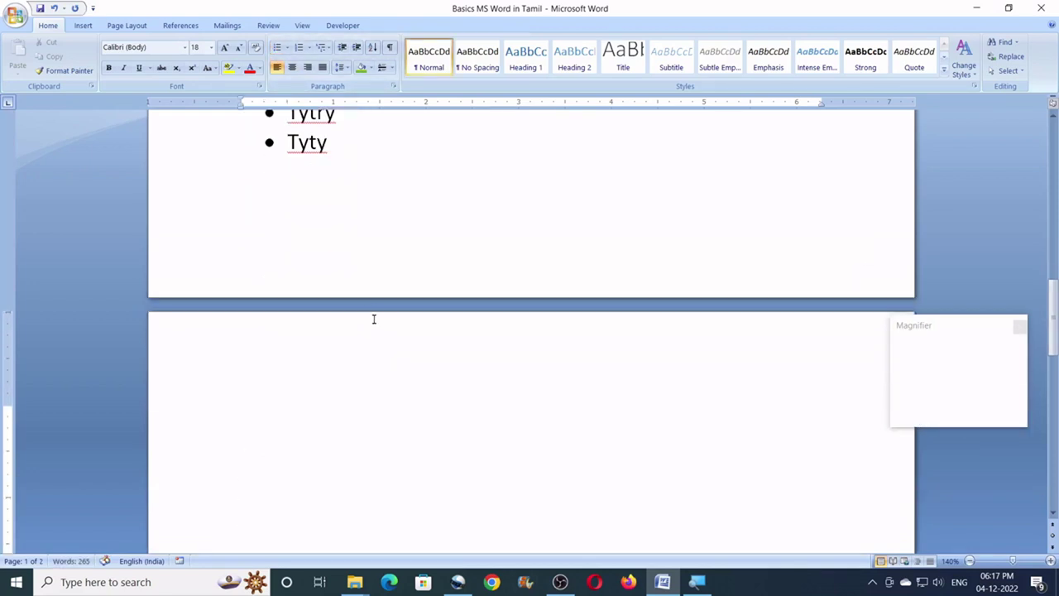
scroll(304, 262, "up", 1)
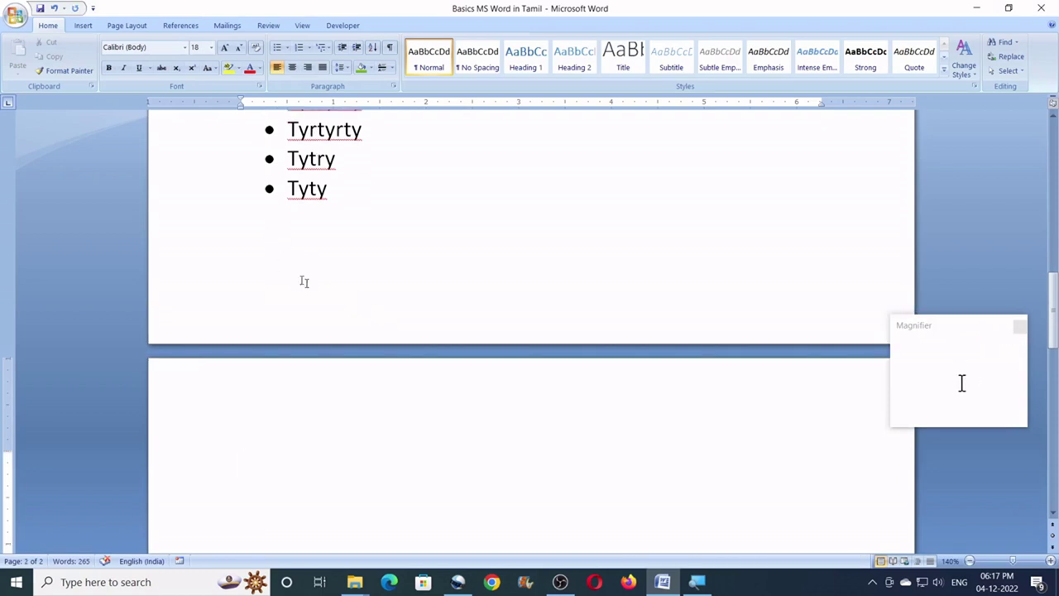
scroll(290, 368, "down", 2)
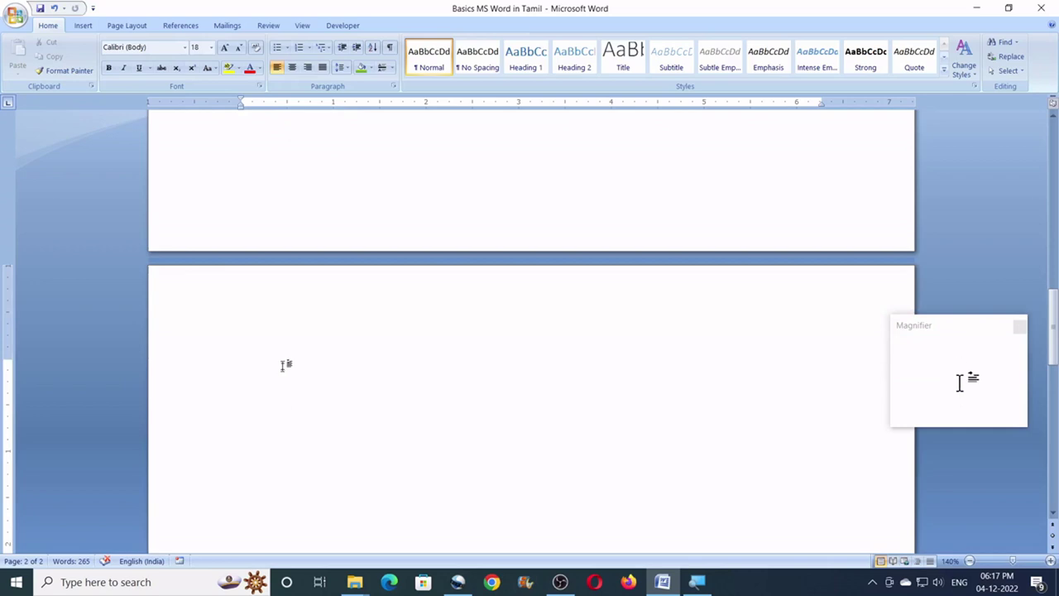
scroll(285, 331, "down", 1)
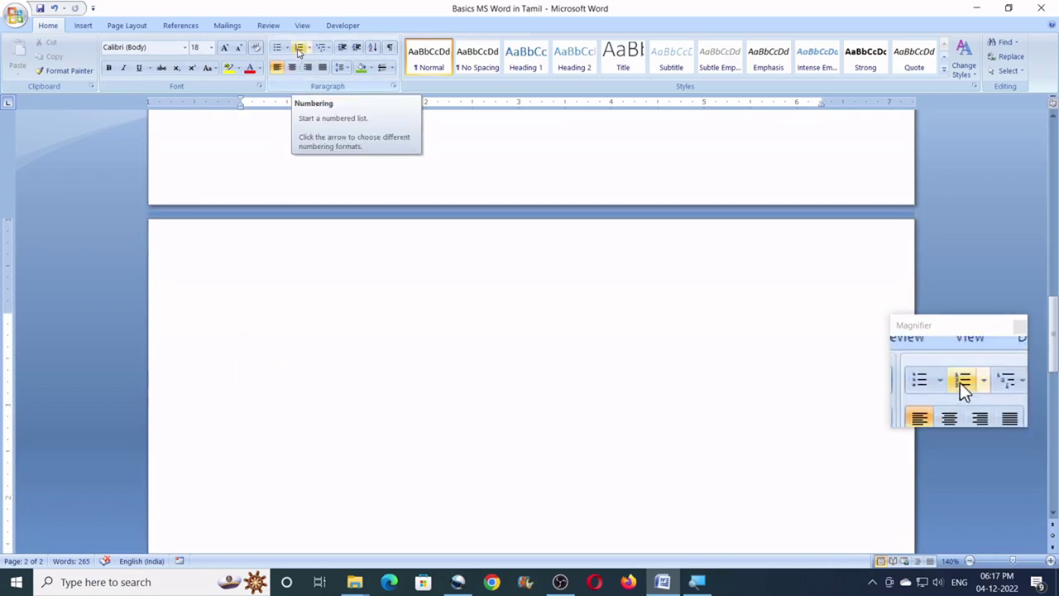
- Type a numbered list of retertret, rtertert, rtertert, rtertr, retret, and hide the page gap
left_click(300, 49)
type("retertret")
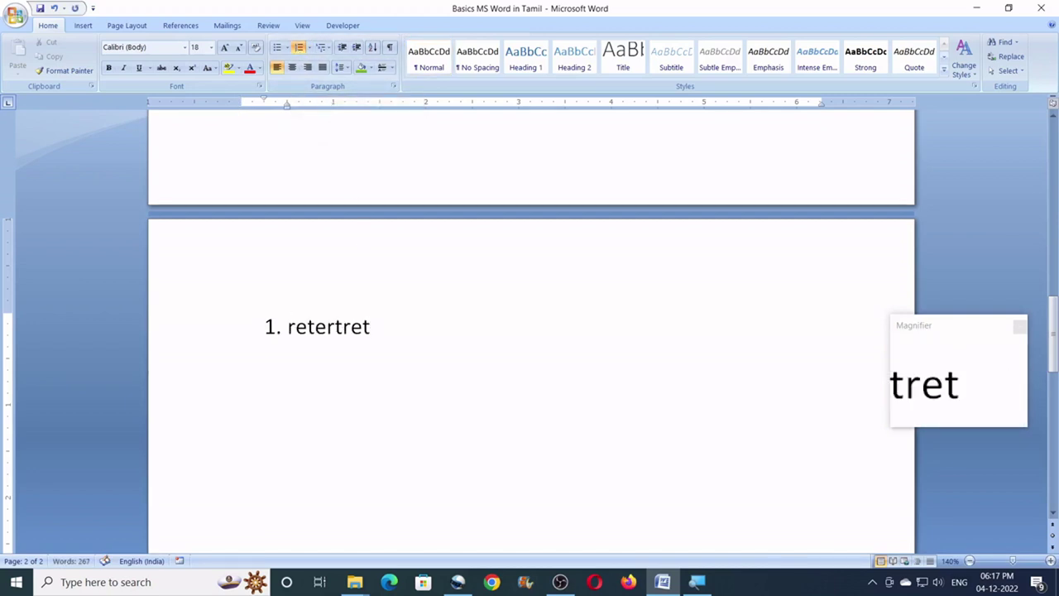
key("Return")
type("rtertert")
key("Return")
type("rtertert")
key("Return")
type("rtertr")
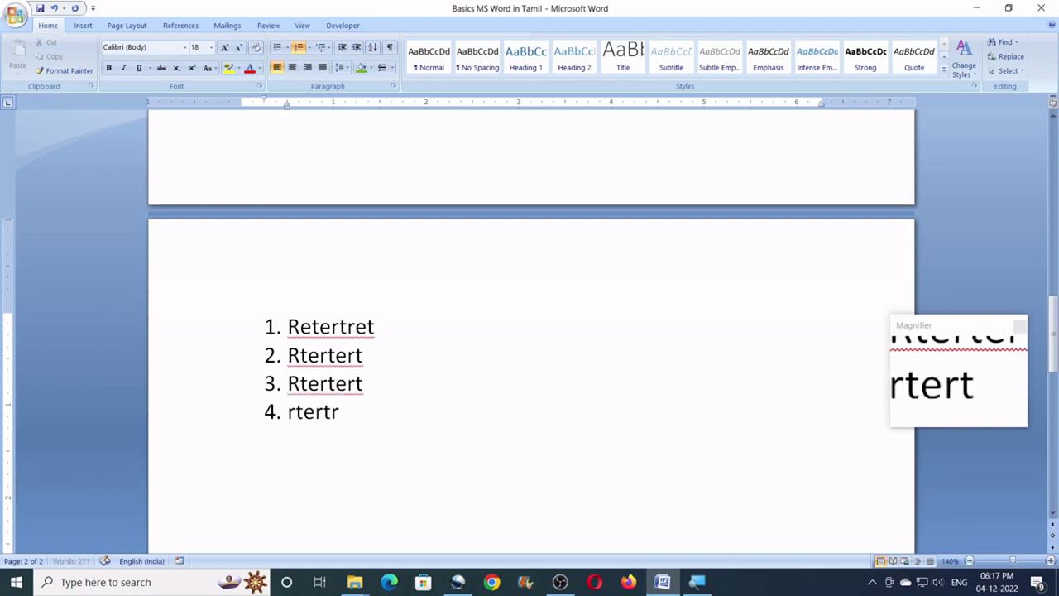
key("Return")
type("retret")
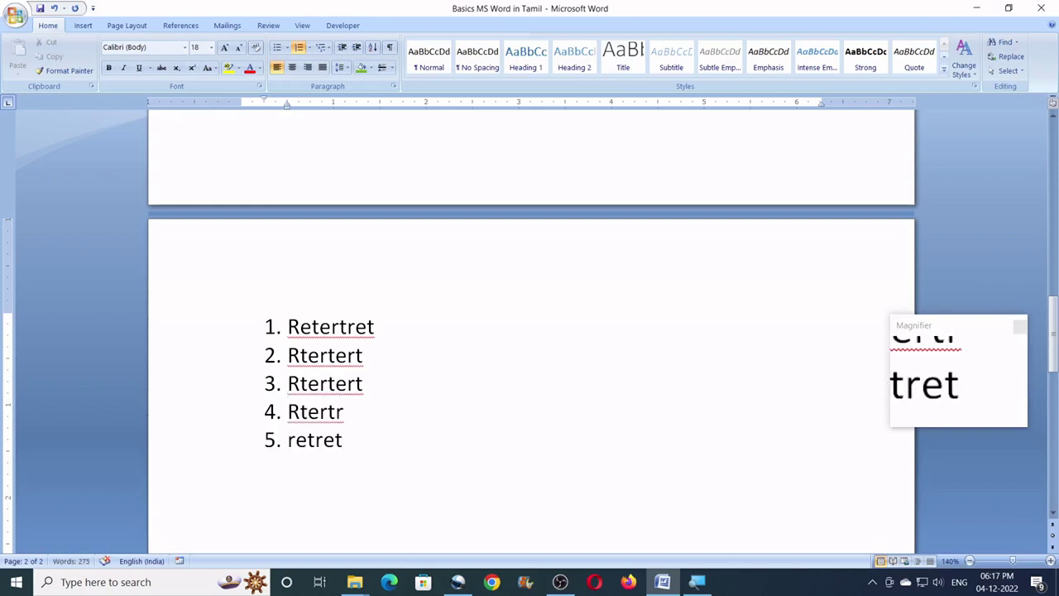
key("Return")
key("Return")
key("Return")
double_click(373, 213)
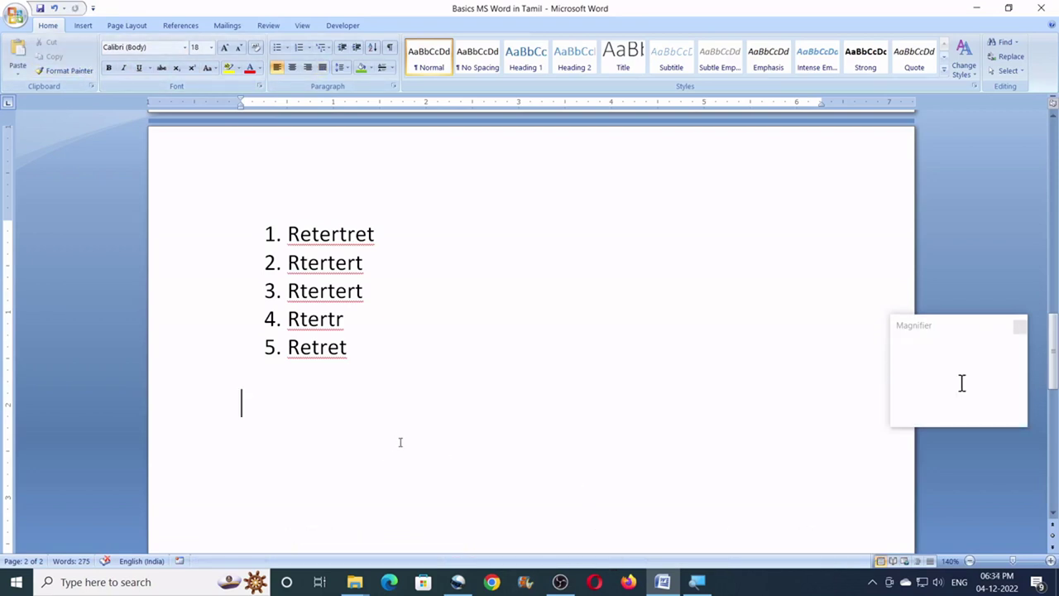
left_click(86, 26)
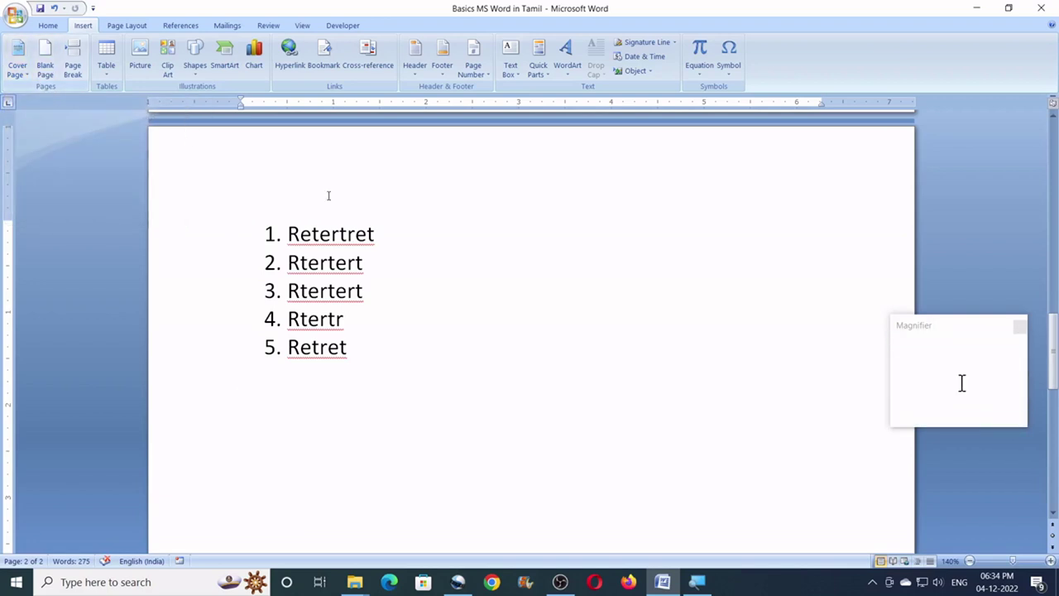
- Insert the Transcend cover page from the Built-In Cover Page gallery
scroll(328, 196, "up", 2)
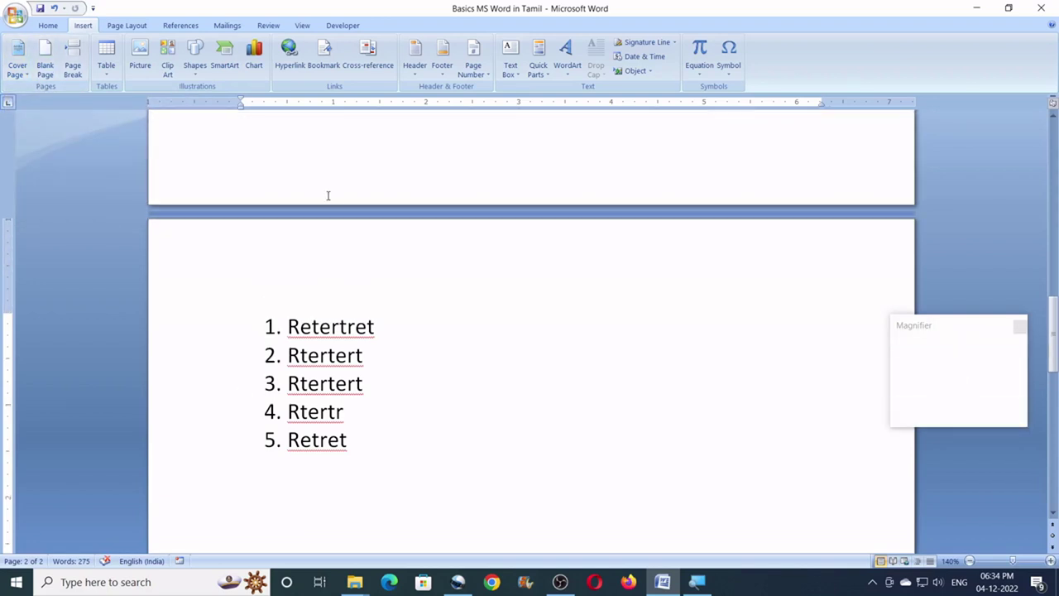
left_click(27, 76)
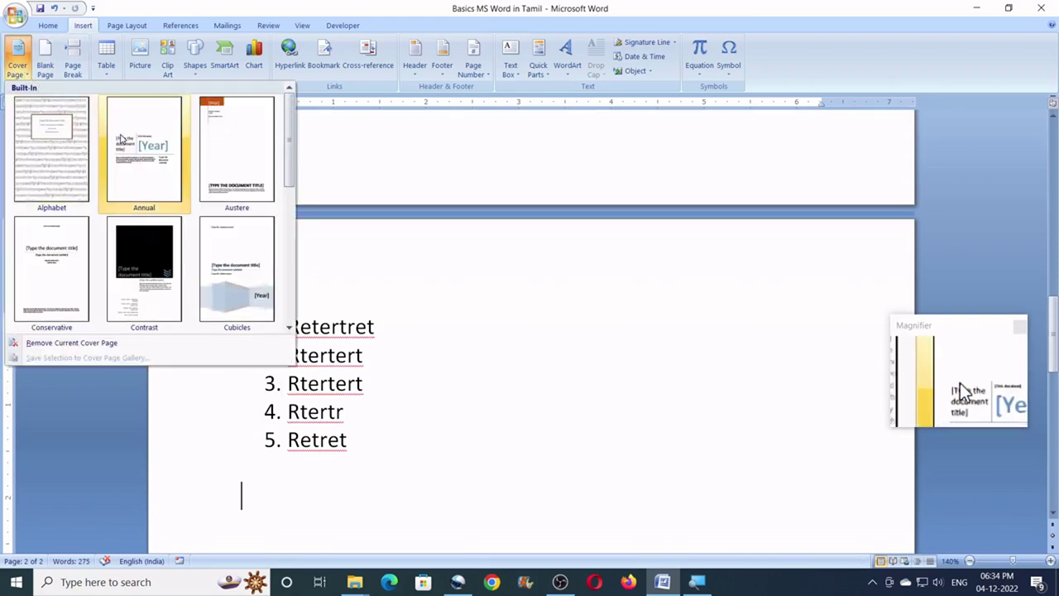
scroll(251, 215, "down", 3)
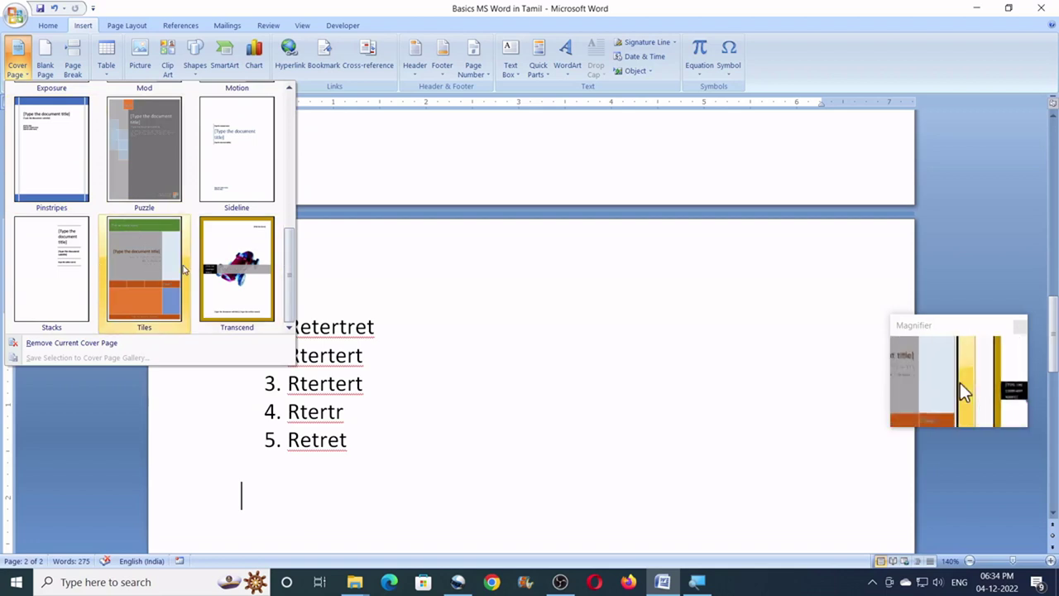
left_click(245, 259)
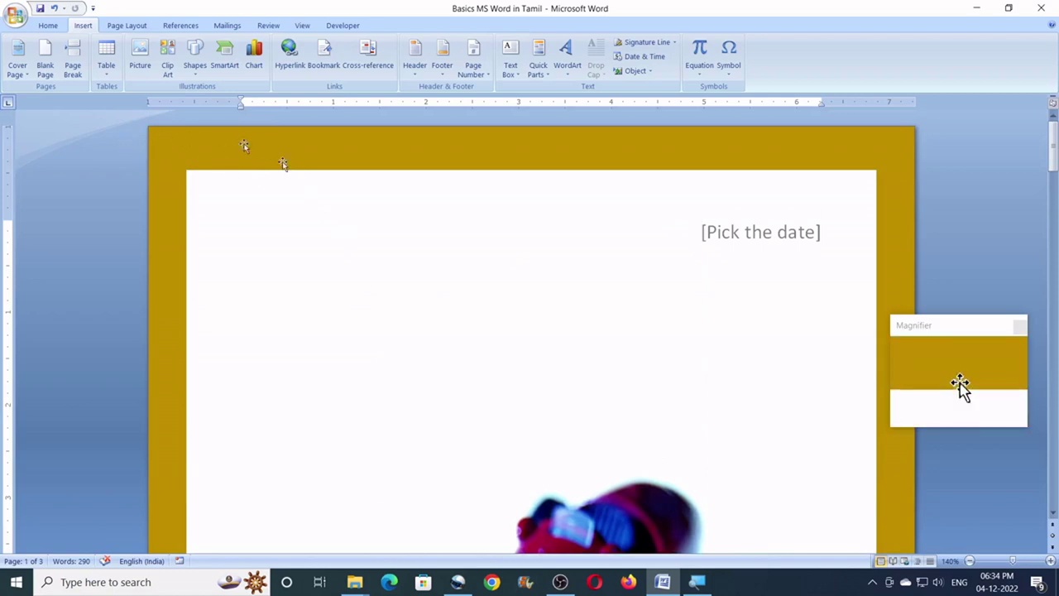
- Select the cover's document title placeholder and its company name box
scroll(360, 193, "down", 8)
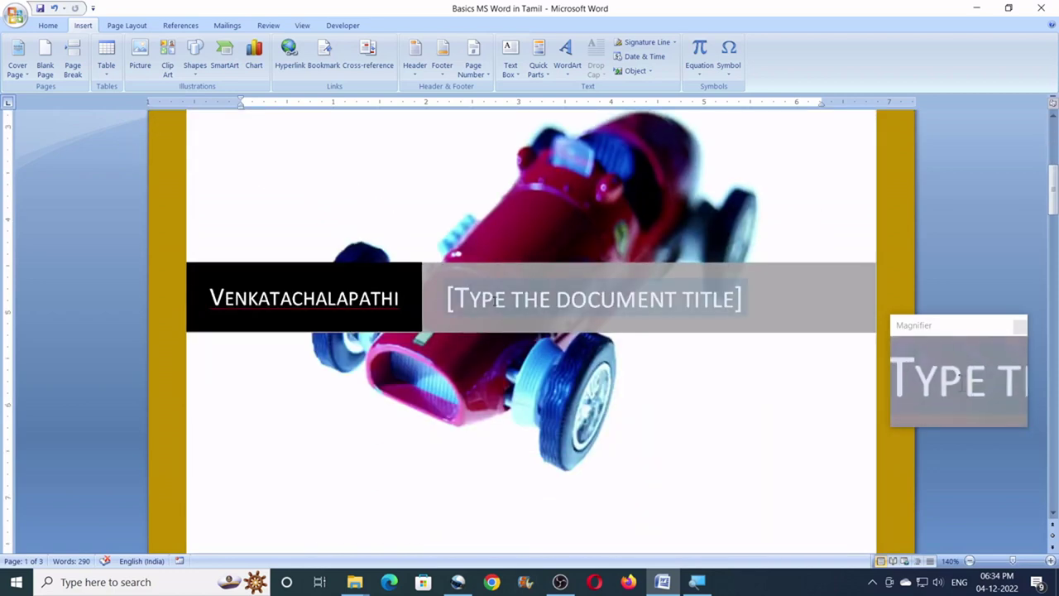
left_click(497, 305)
left_click(394, 300)
left_click(275, 294)
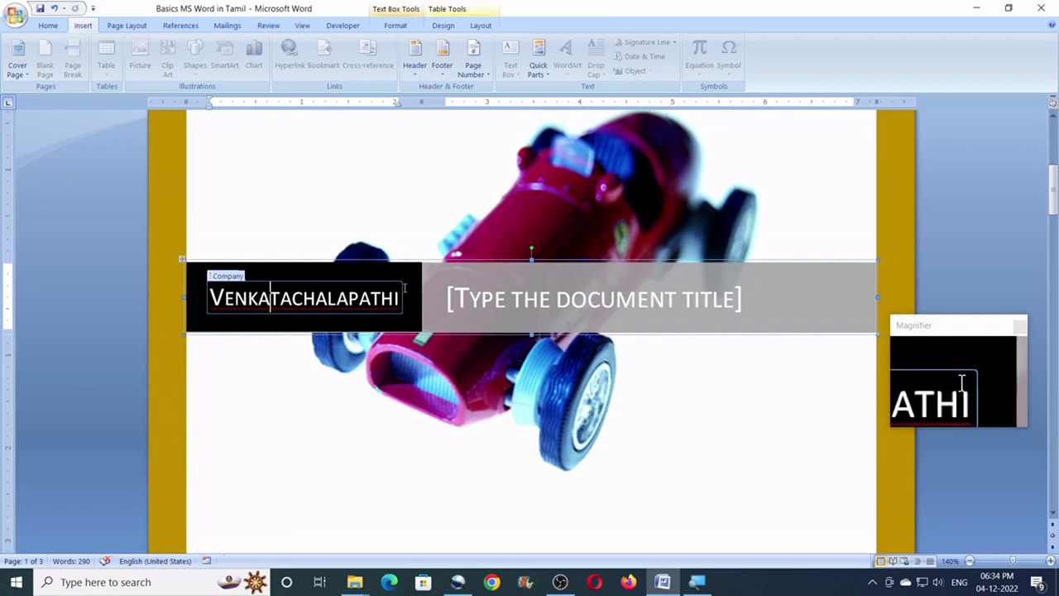
scroll(547, 298, "up", 6)
scroll(712, 255, "down", 12)
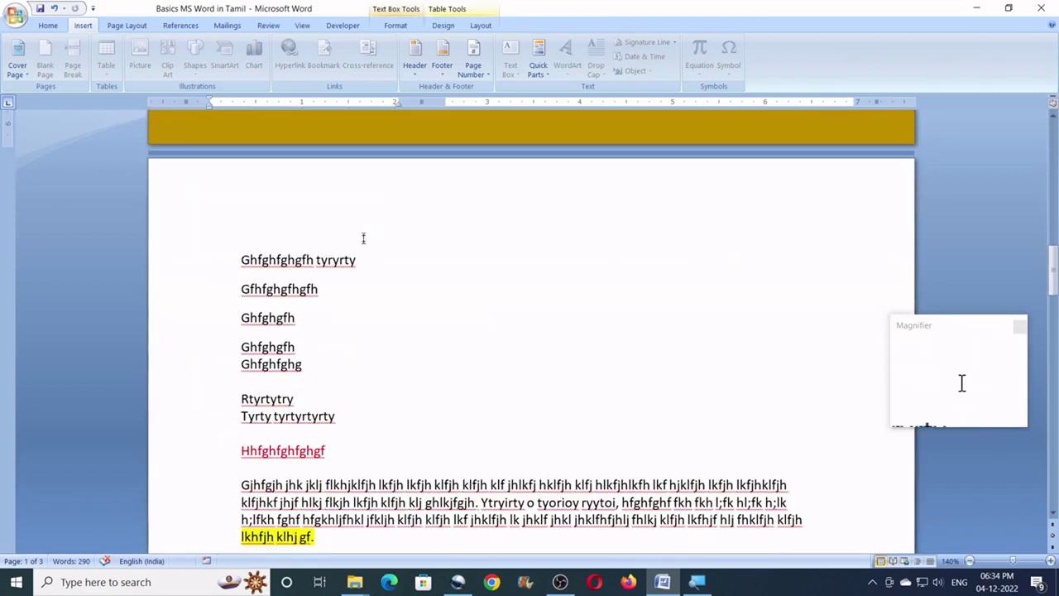
left_click(361, 259)
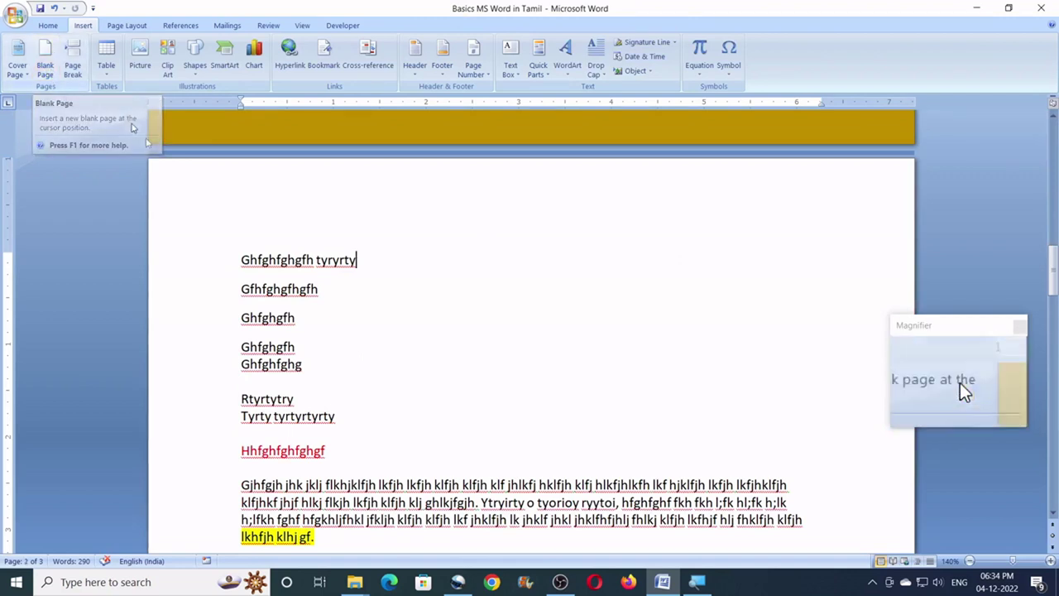
- Insert a blank page before the first line of page 2
left_click(240, 260)
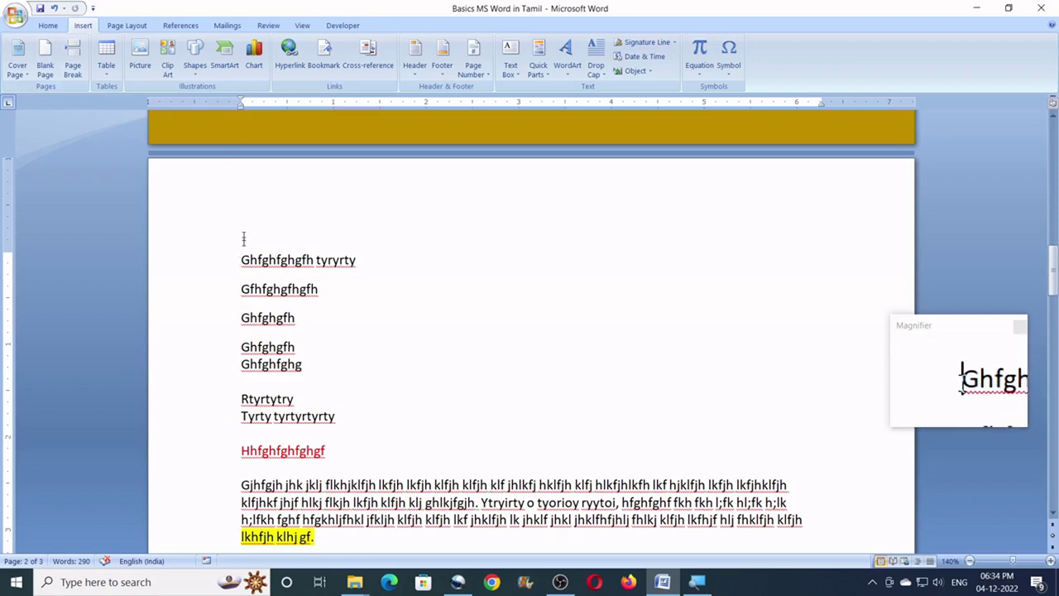
left_click(44, 70)
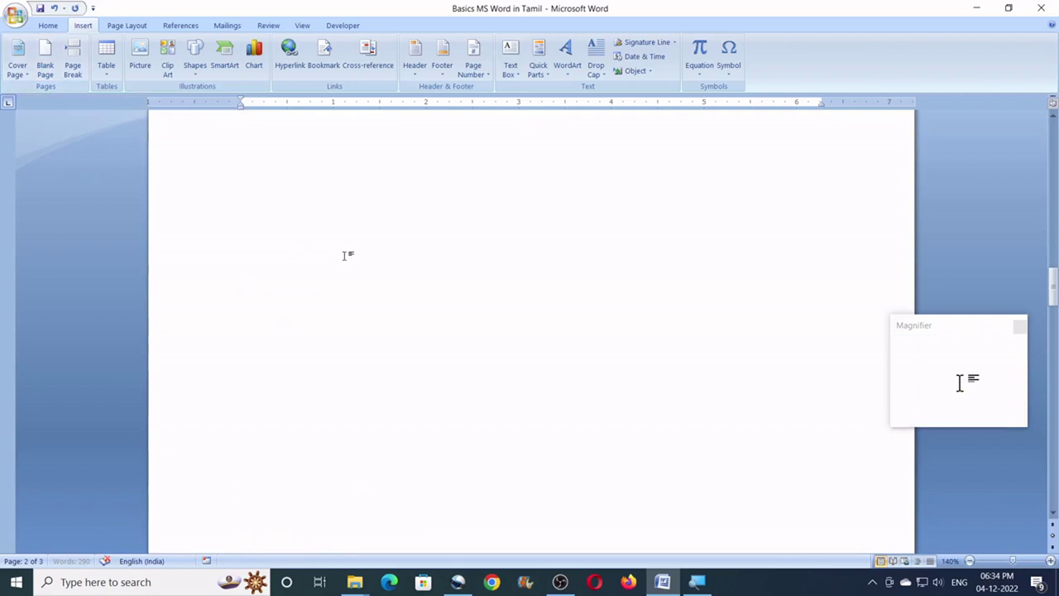
scroll(348, 255, "up", 3)
scroll(347, 255, "down", 15)
scroll(348, 255, "down", 20)
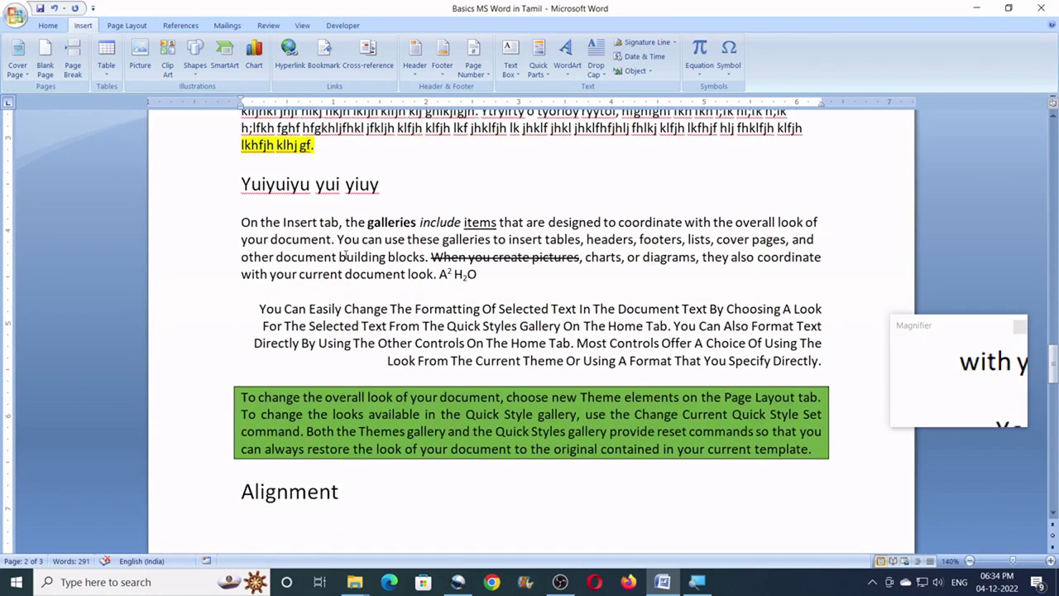
scroll(346, 254, "down", 10)
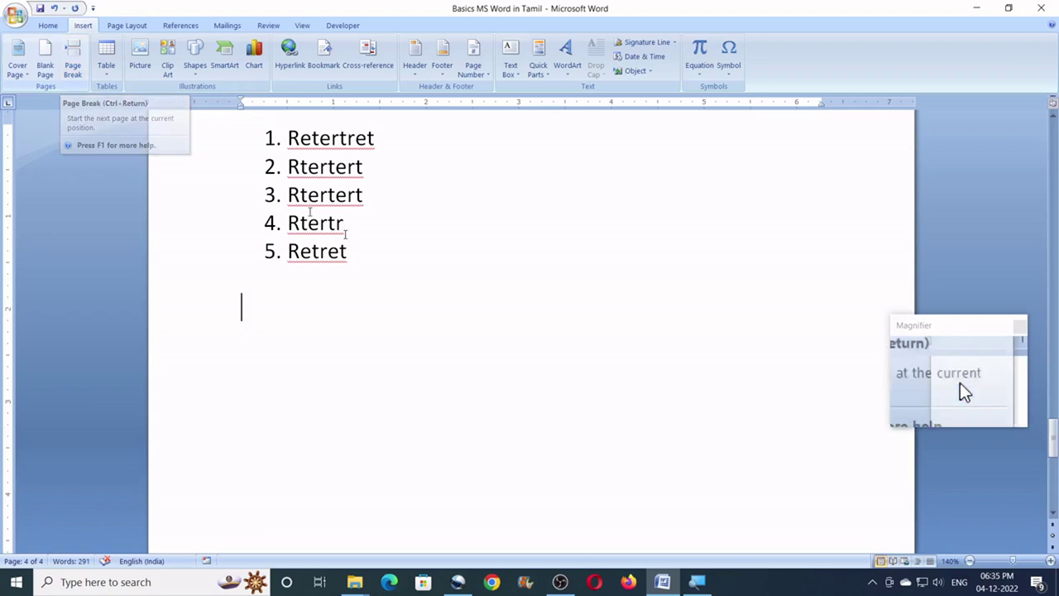
- Add a page break after the numbered list to start a new empty page
scroll(281, 246, "down", 1)
scroll(282, 245, "down", 1)
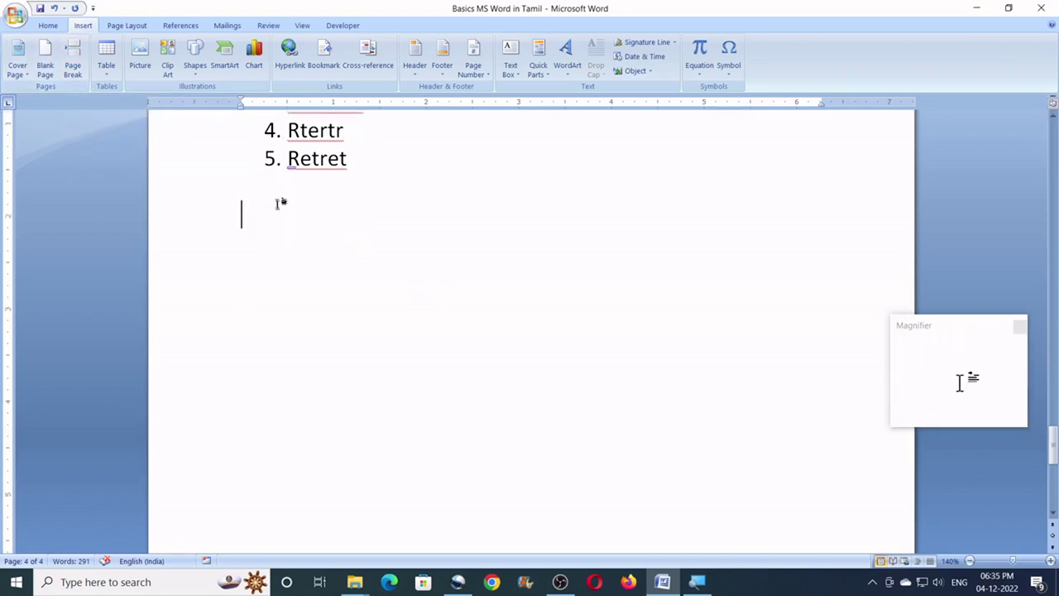
scroll(281, 220, "down", 1)
scroll(277, 193, "up", 1)
scroll(265, 256, "down", 5)
scroll(309, 356, "up", 1)
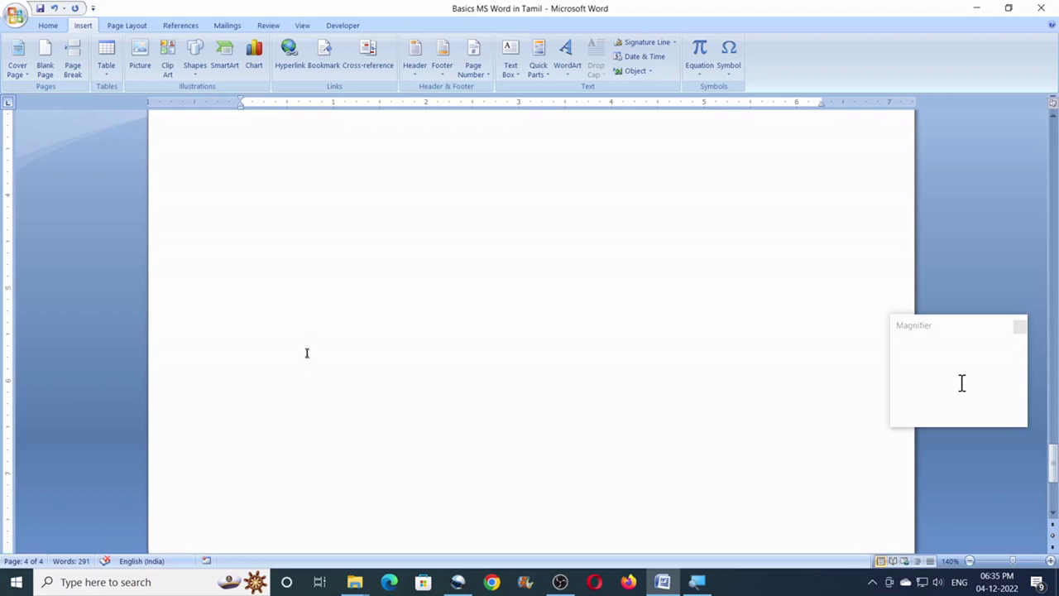
scroll(309, 355, "up", 4)
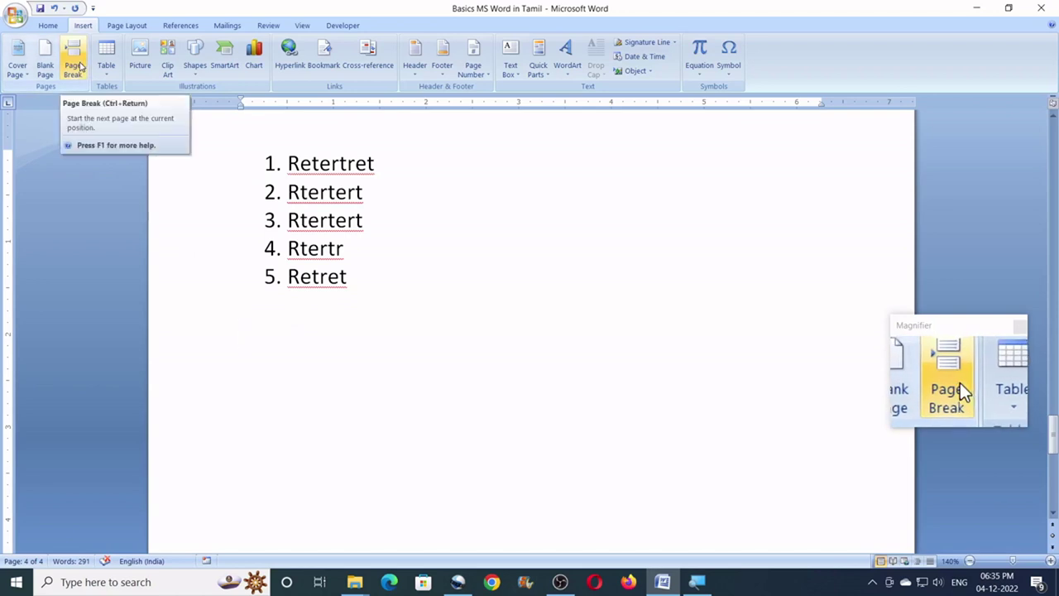
left_click(76, 66)
scroll(132, 190, "down", 3)
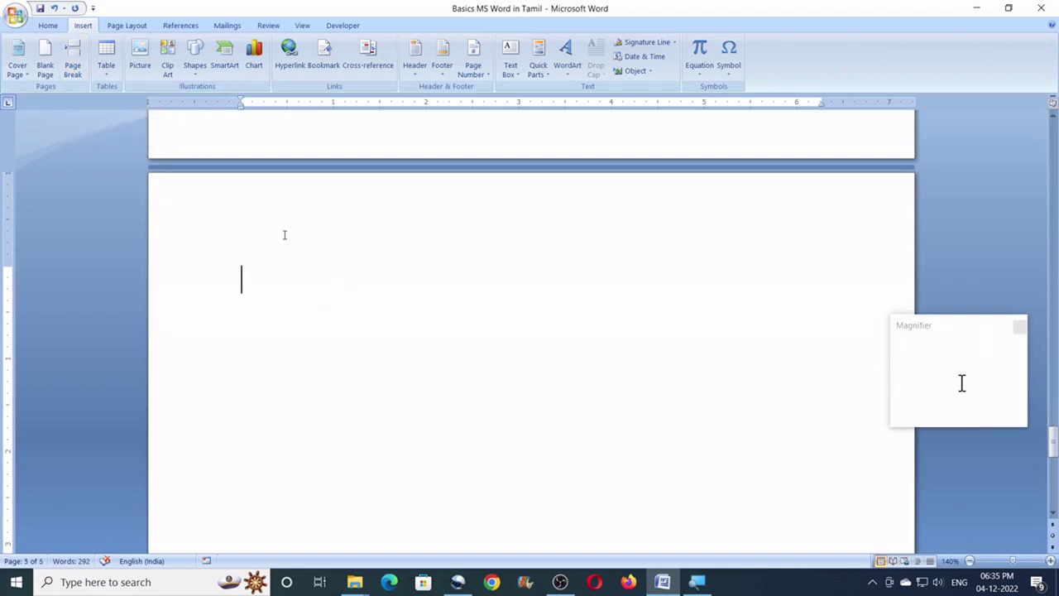
scroll(288, 290, "up", 5)
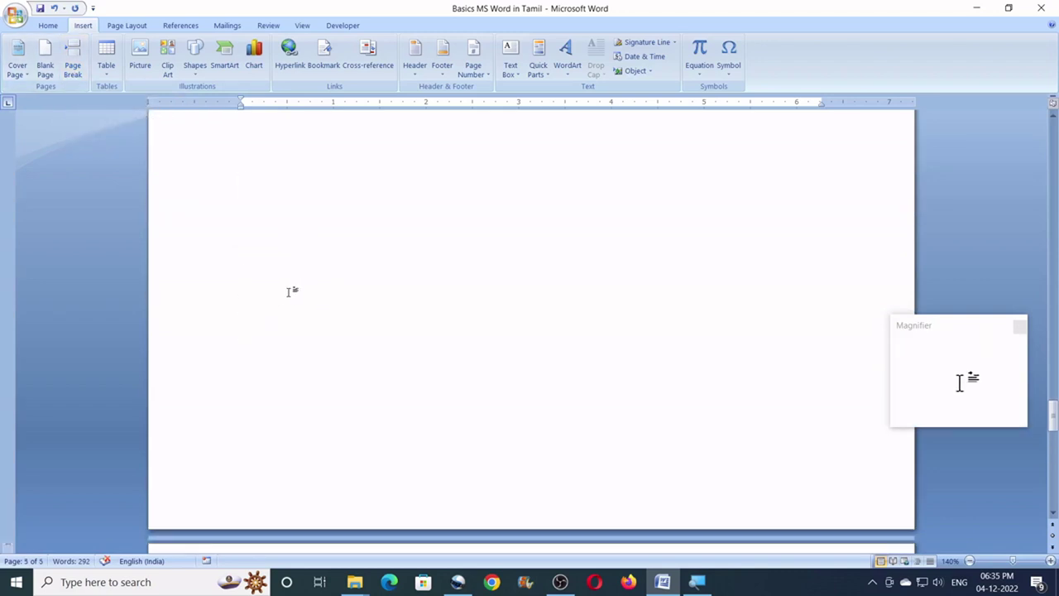
scroll(287, 290, "up", 2)
scroll(289, 290, "down", 10)
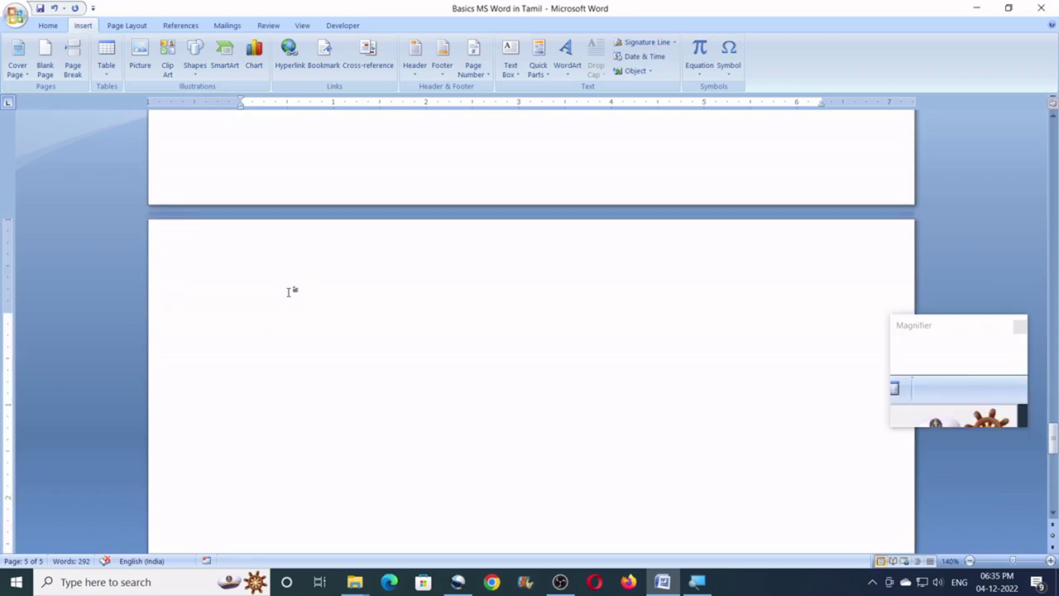
- Insert an empty table with 5 columns and 10 rows, then view its Layout and Design tabs
left_click(111, 76)
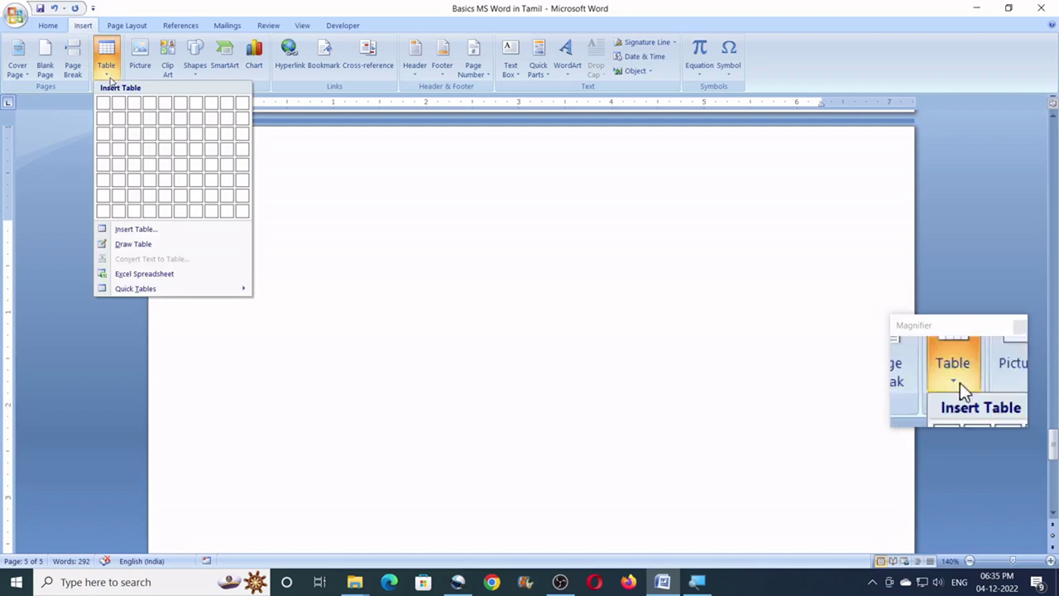
left_click(131, 230)
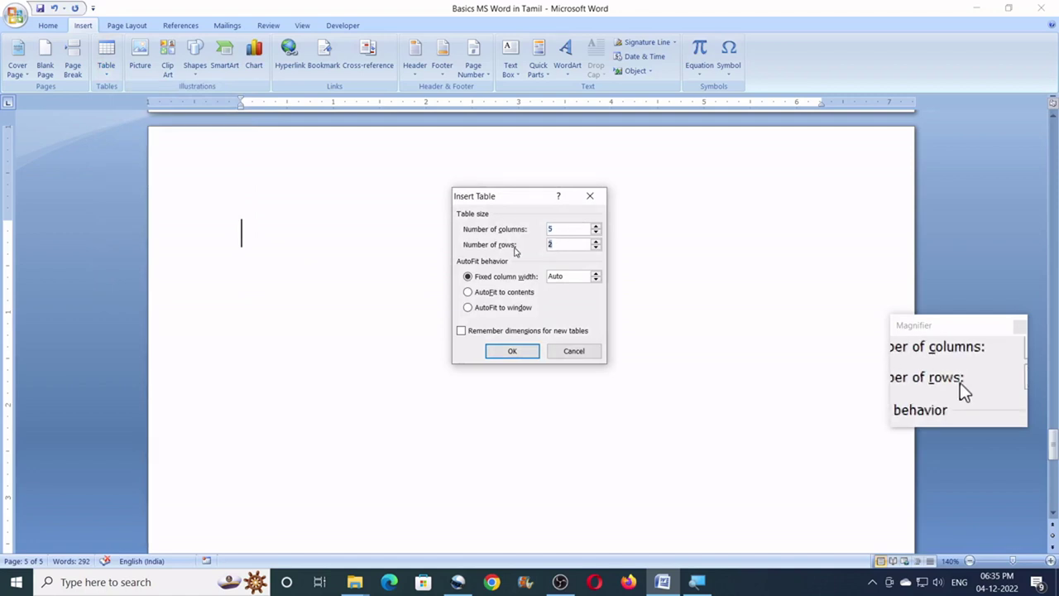
left_click(512, 351)
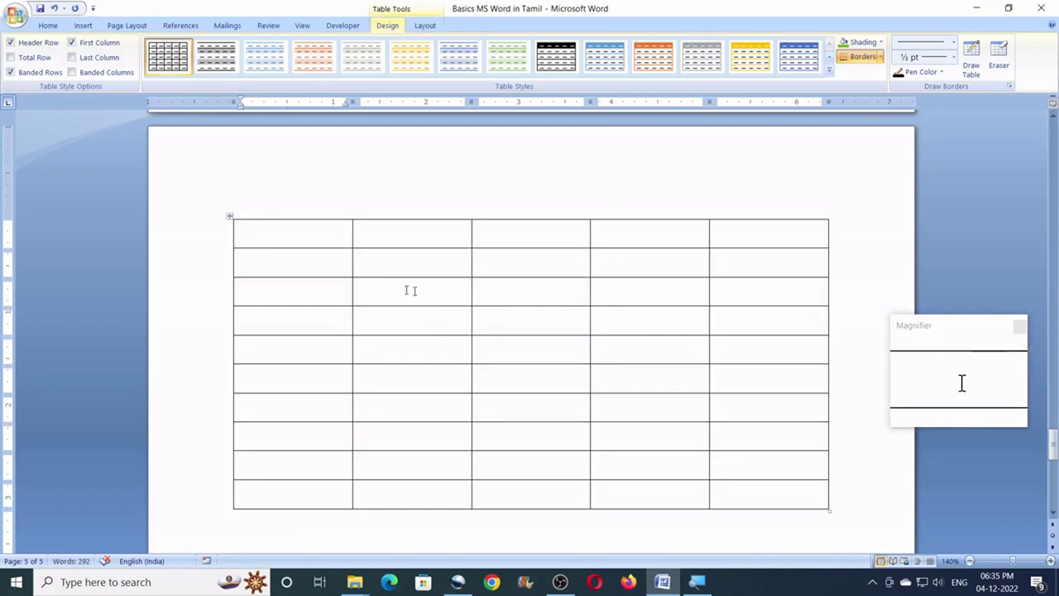
left_click(422, 25)
left_click(391, 26)
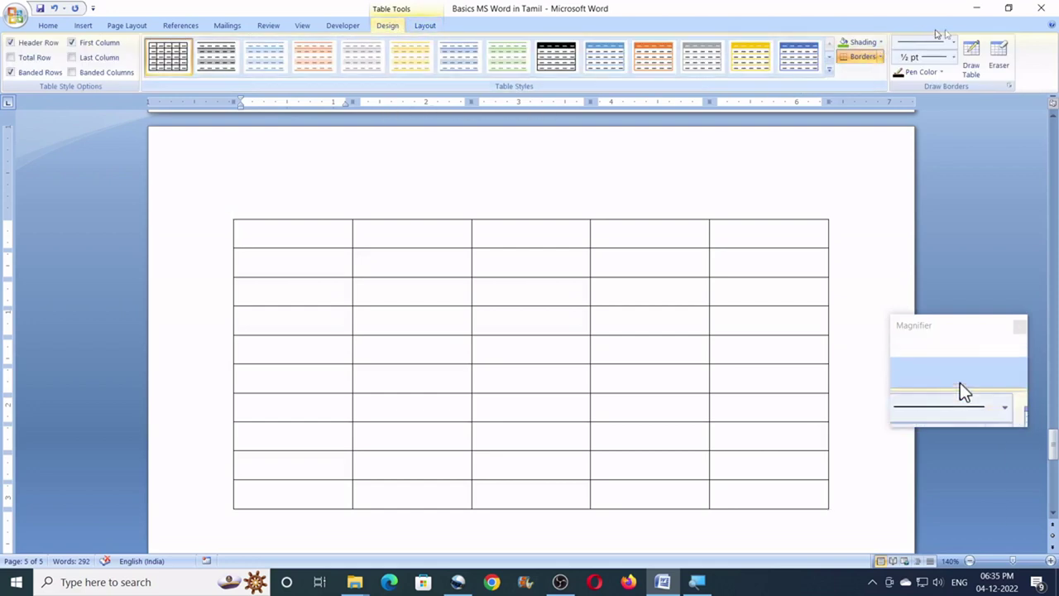
left_click(424, 25)
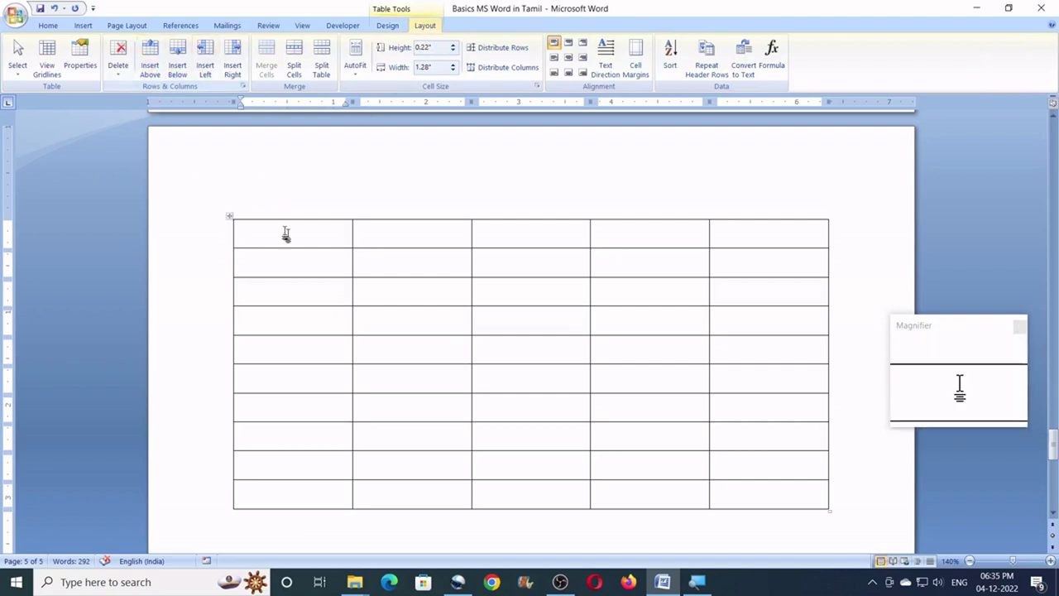
- Type fghfh and fghfgh in the first two cells and insert a column between them
type("fghfh")
left_click(397, 241)
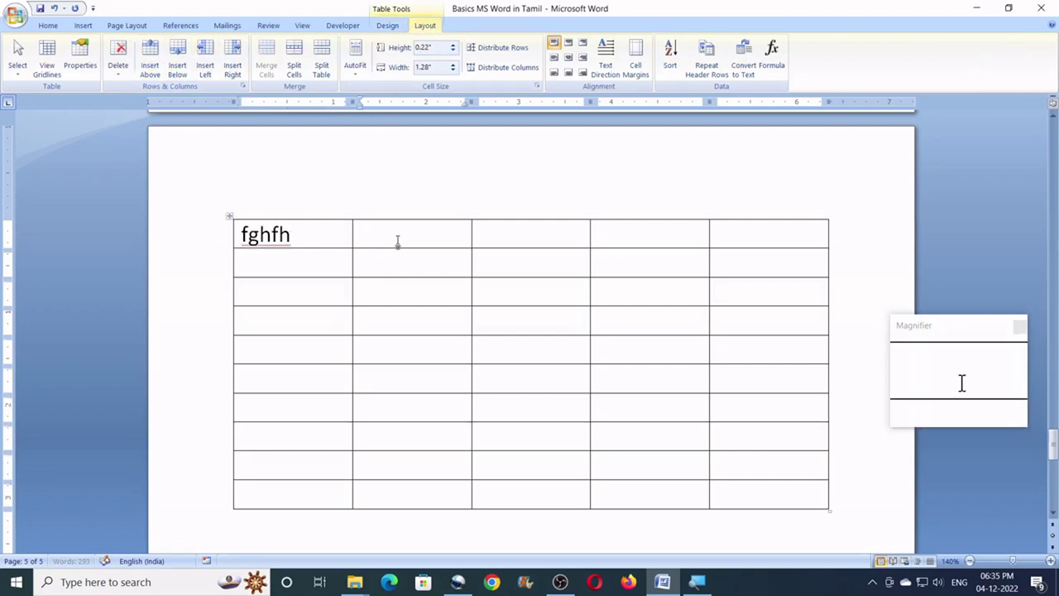
type("fghfg")
left_click(296, 234)
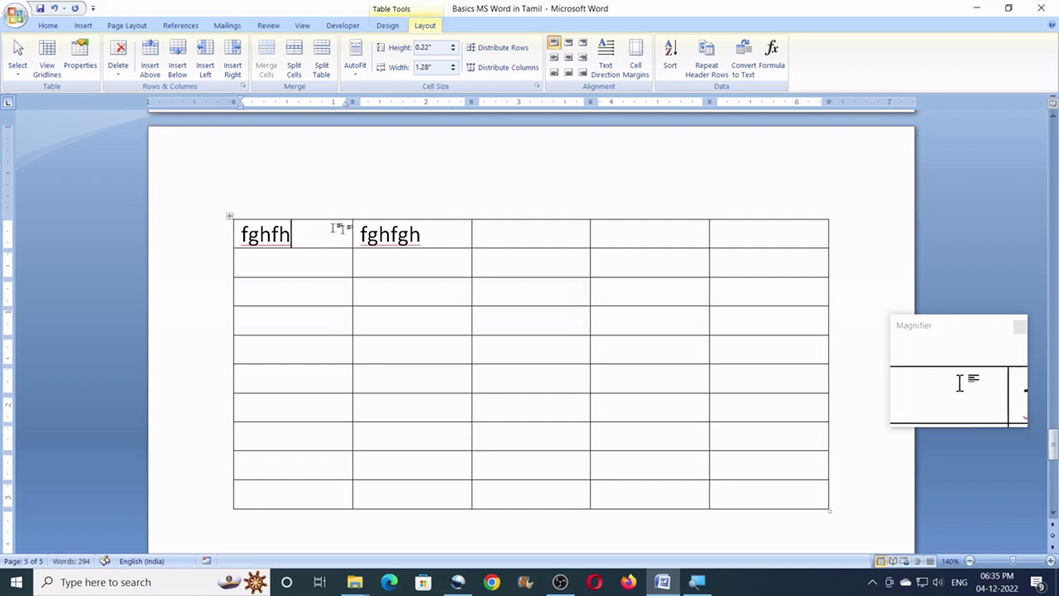
left_click(207, 70)
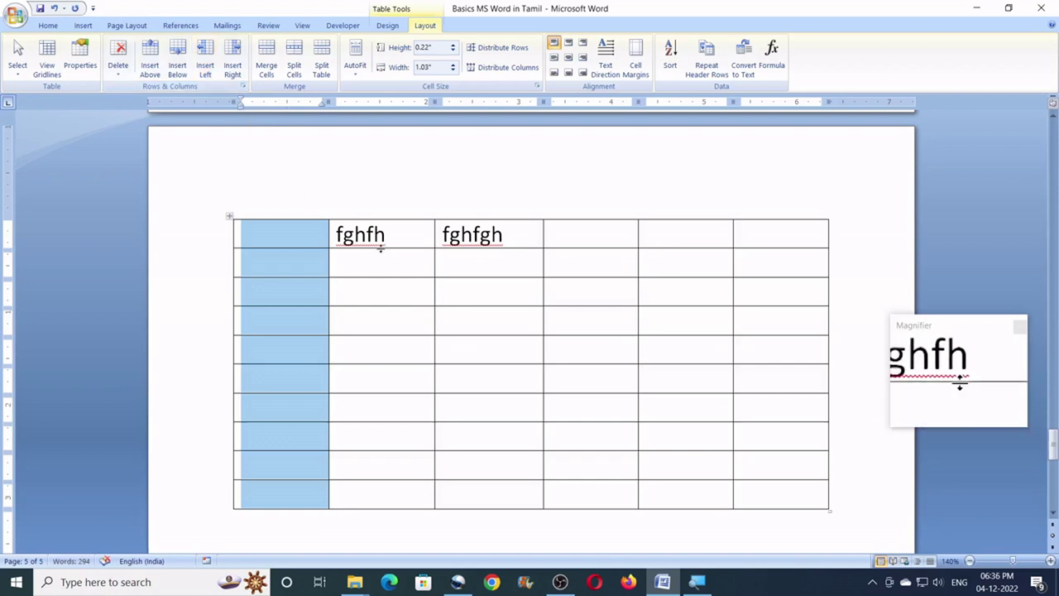
key("ctrl+z")
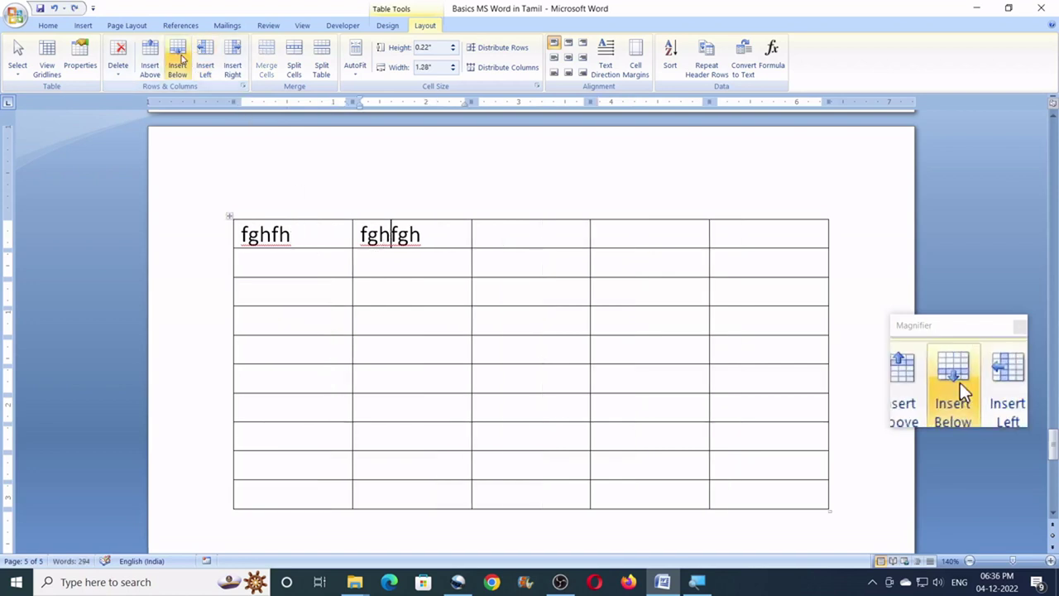
left_click(207, 69)
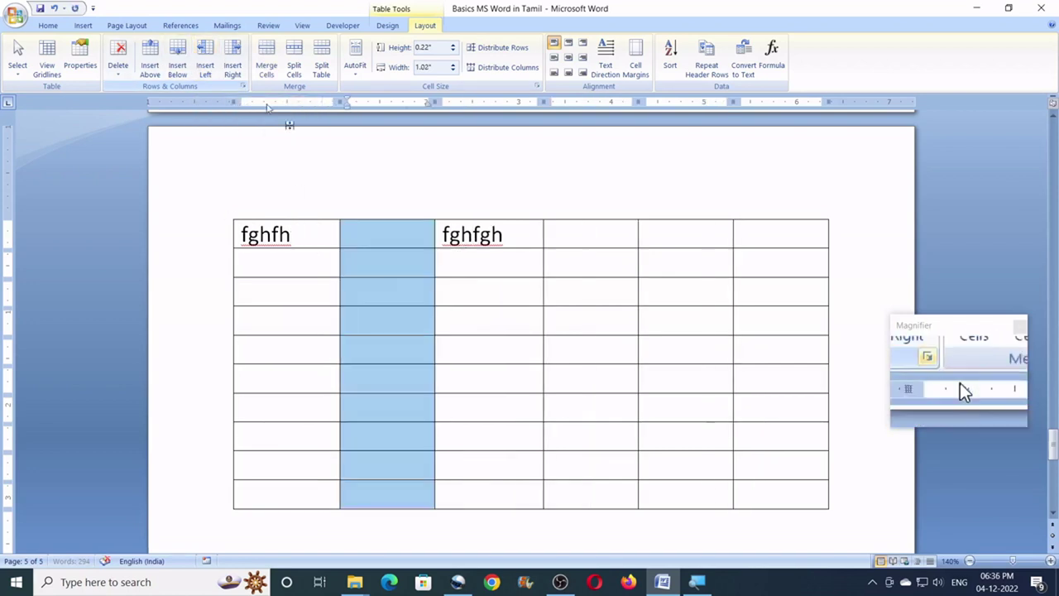
- Add two blank rows above the text row
left_click(370, 239)
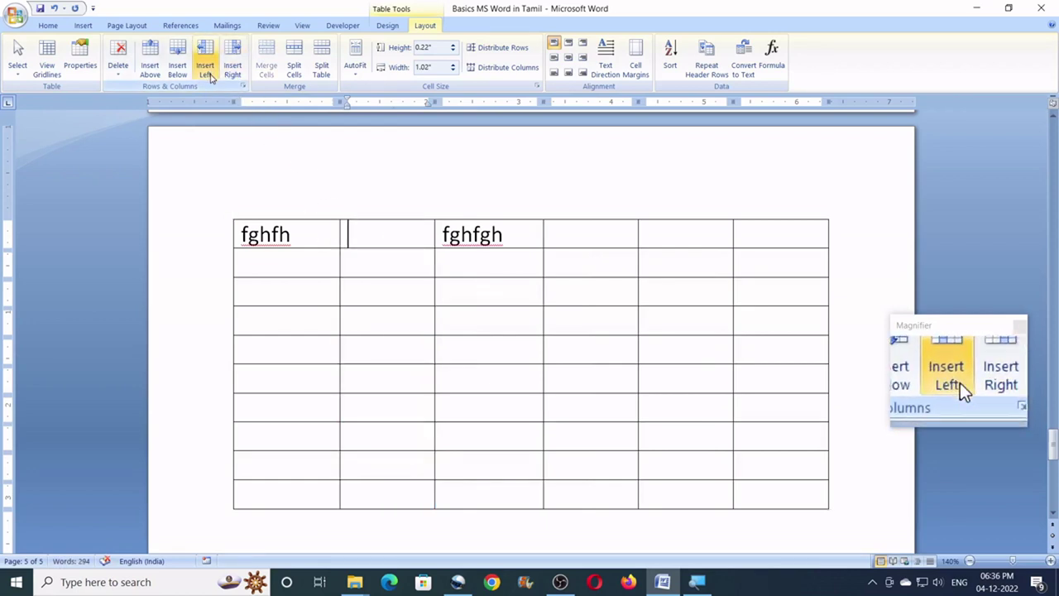
left_click(150, 70)
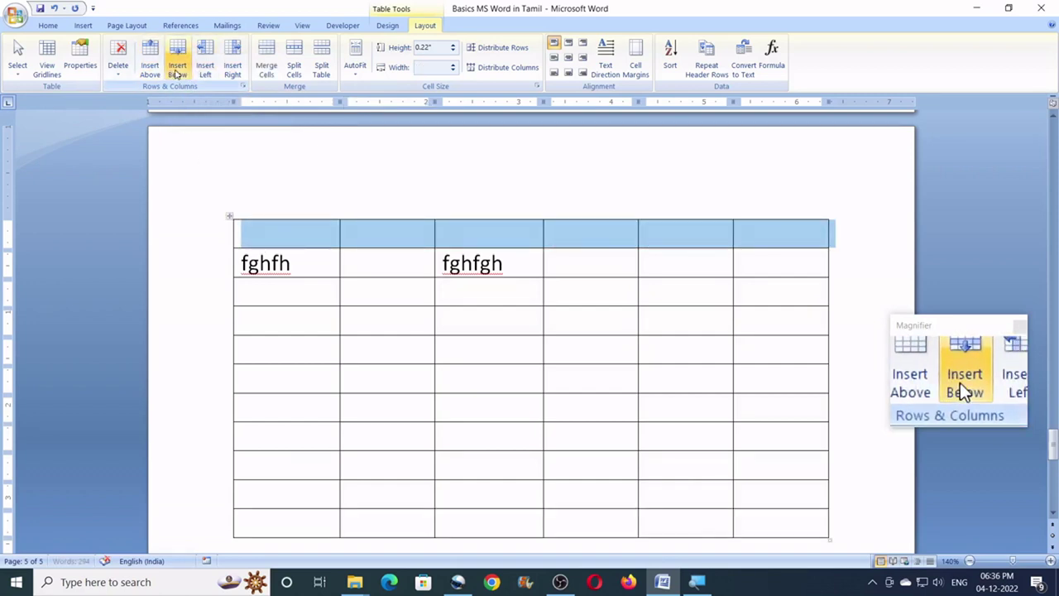
left_click(176, 70)
left_click(281, 259)
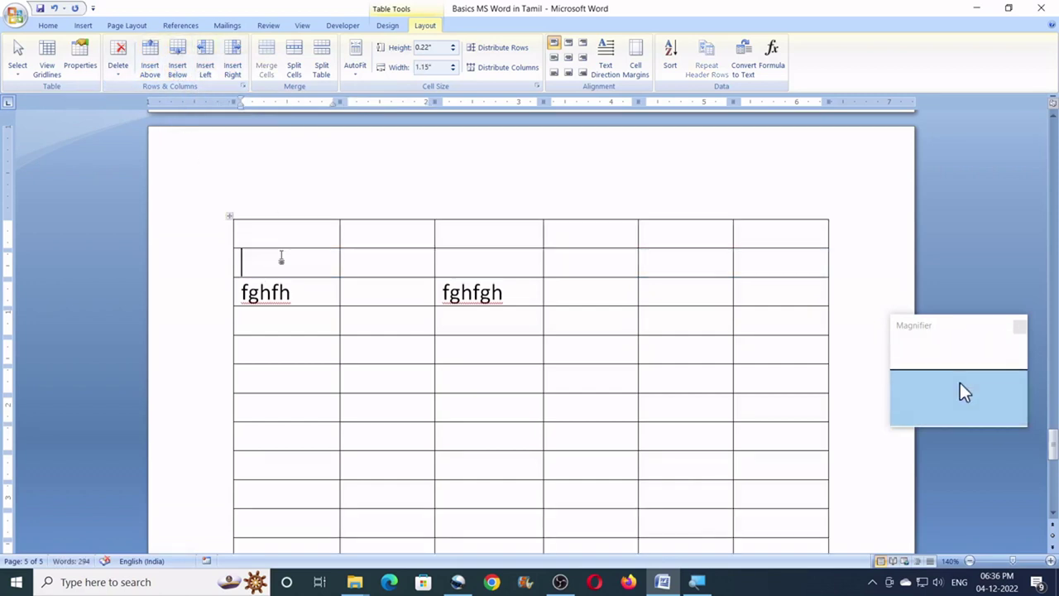
left_click(121, 76)
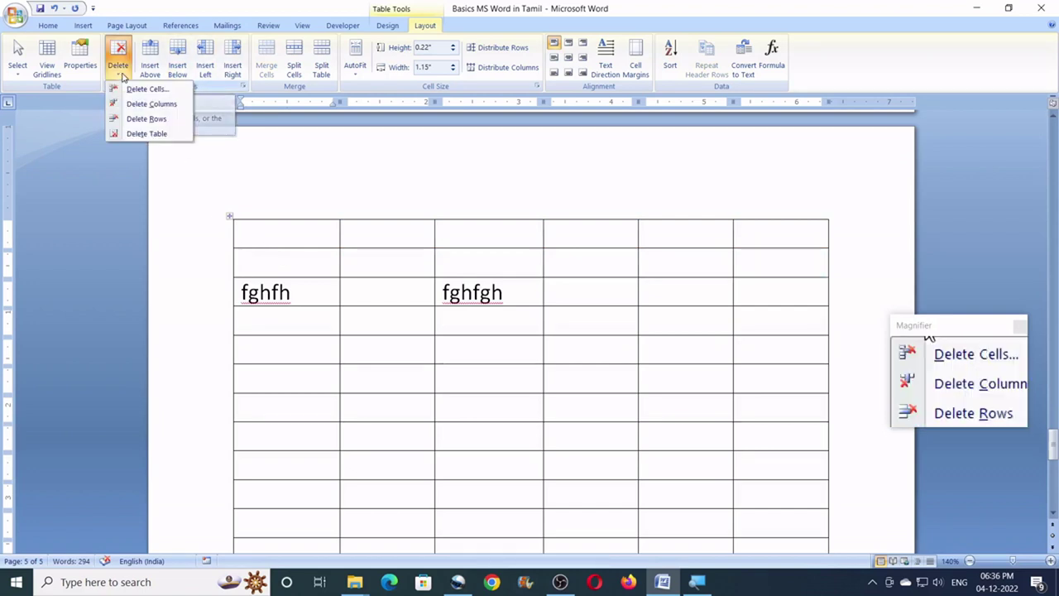
- Delete the empty top row and the empty second column, leaving five columns
left_click(145, 119)
left_click(348, 229)
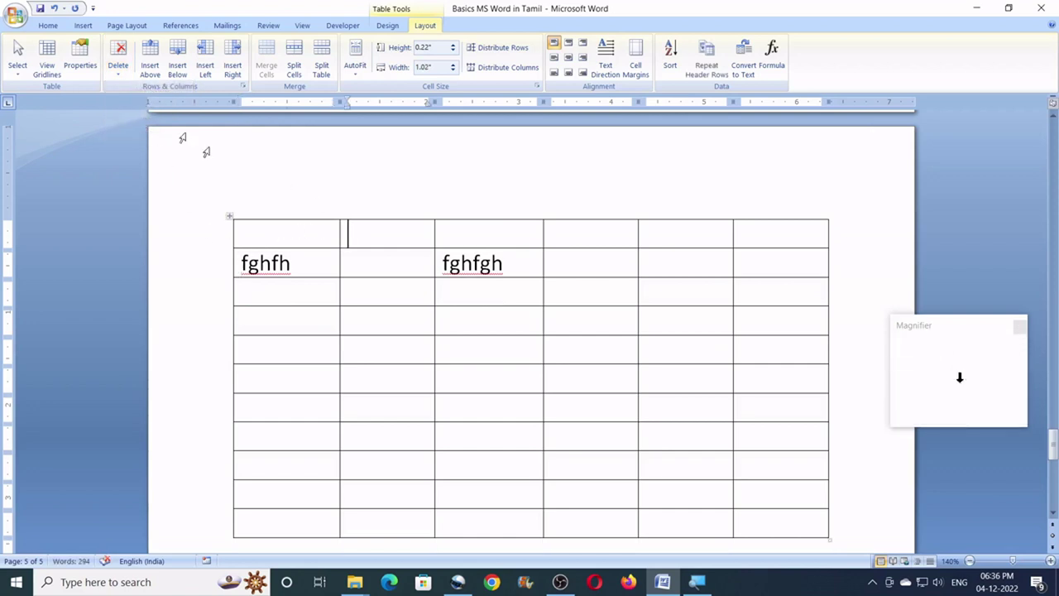
left_click(120, 72)
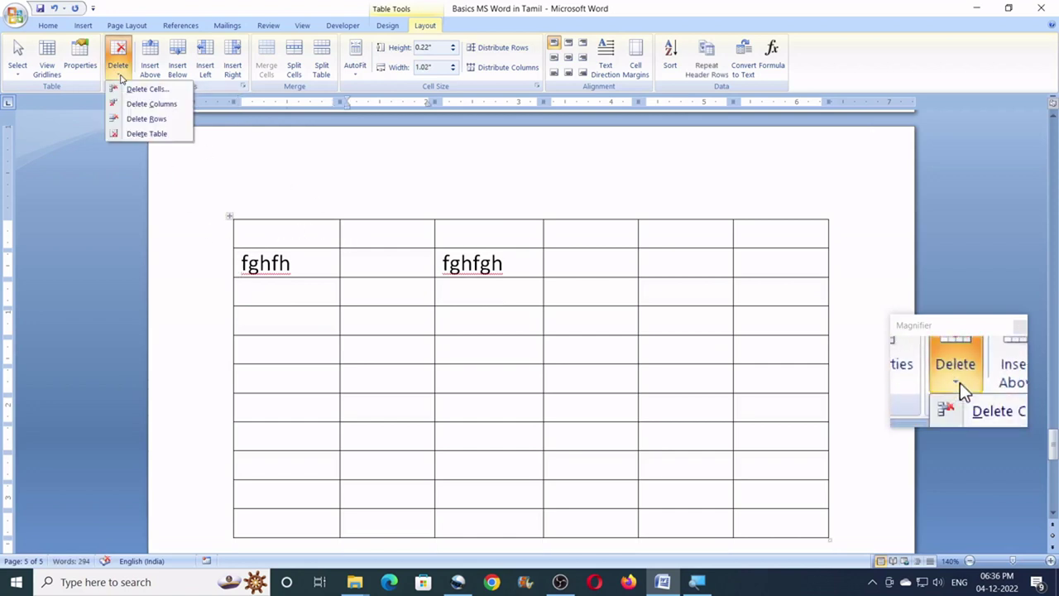
left_click(165, 108)
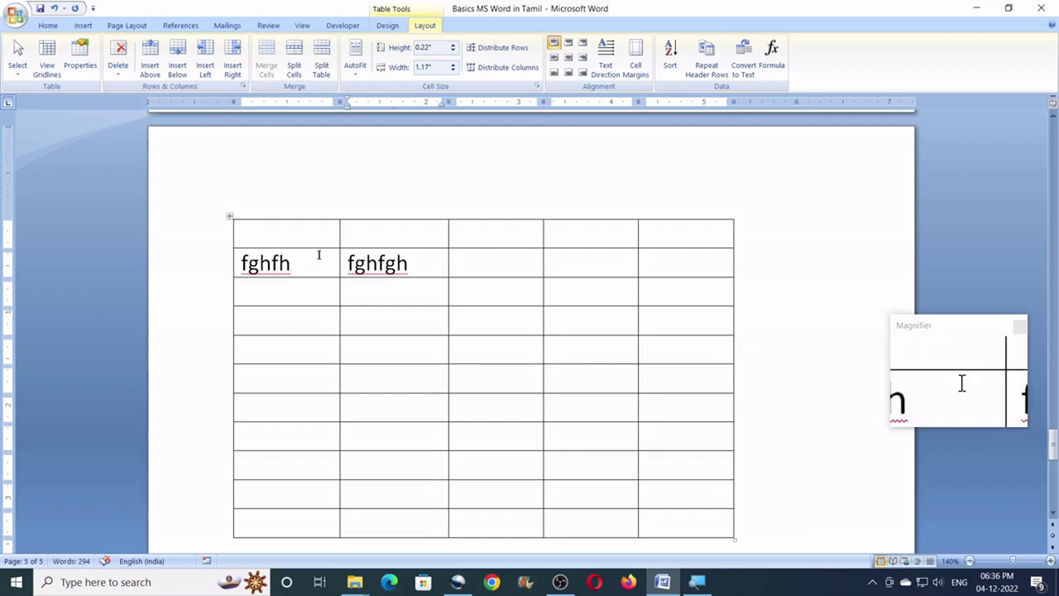
scroll(332, 243, "down", 1)
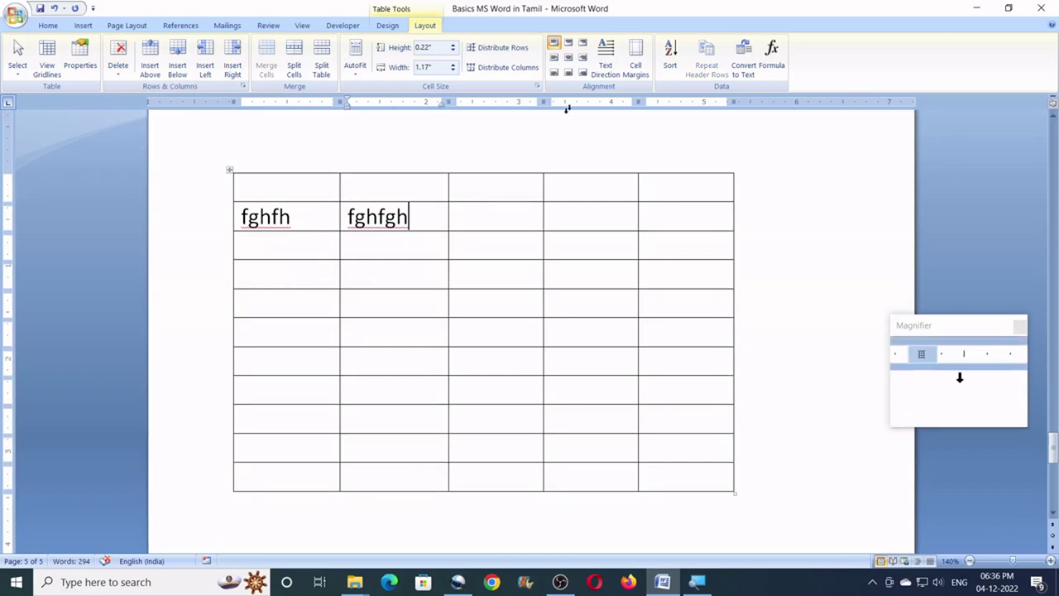
- Try vertical text directions on fghfgh, then return it to horizontal
left_click(606, 63)
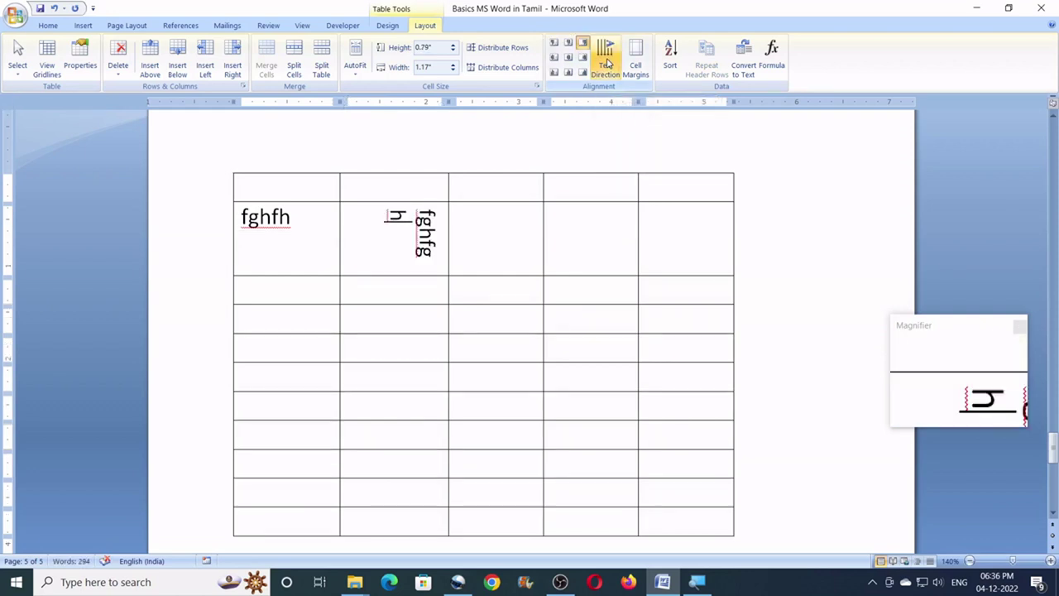
left_click(482, 225)
left_click(390, 236)
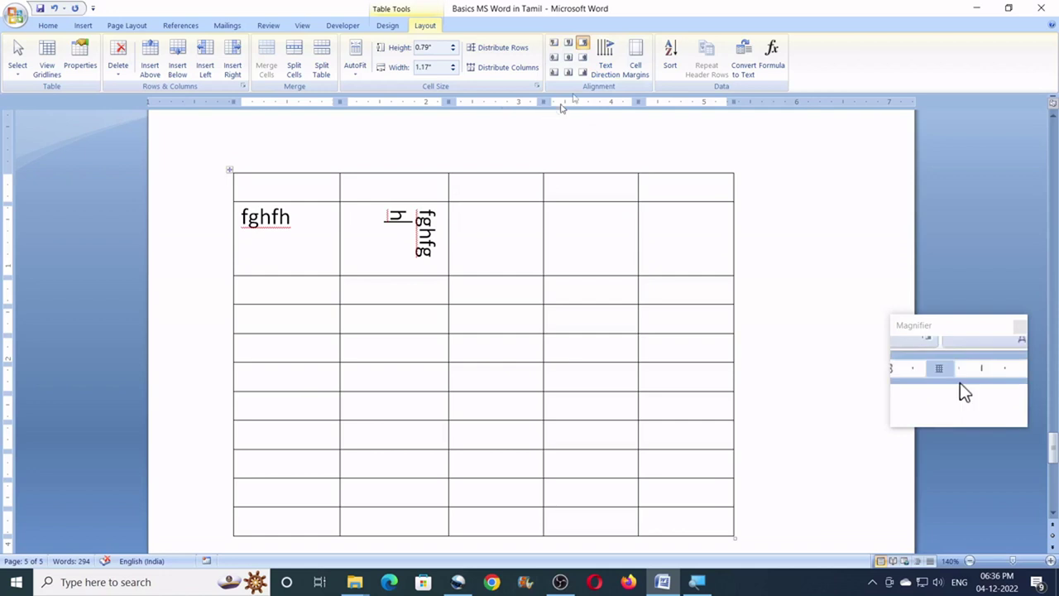
left_click(606, 62)
left_click(607, 63)
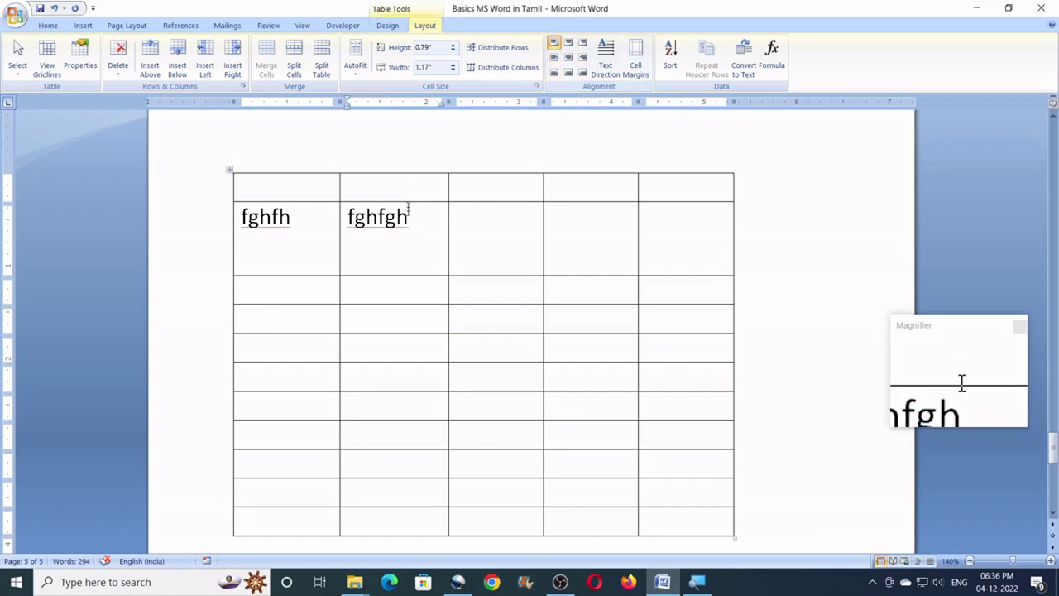
- Try several cell alignments and settle on Align Center for fghfgh
left_click(568, 57)
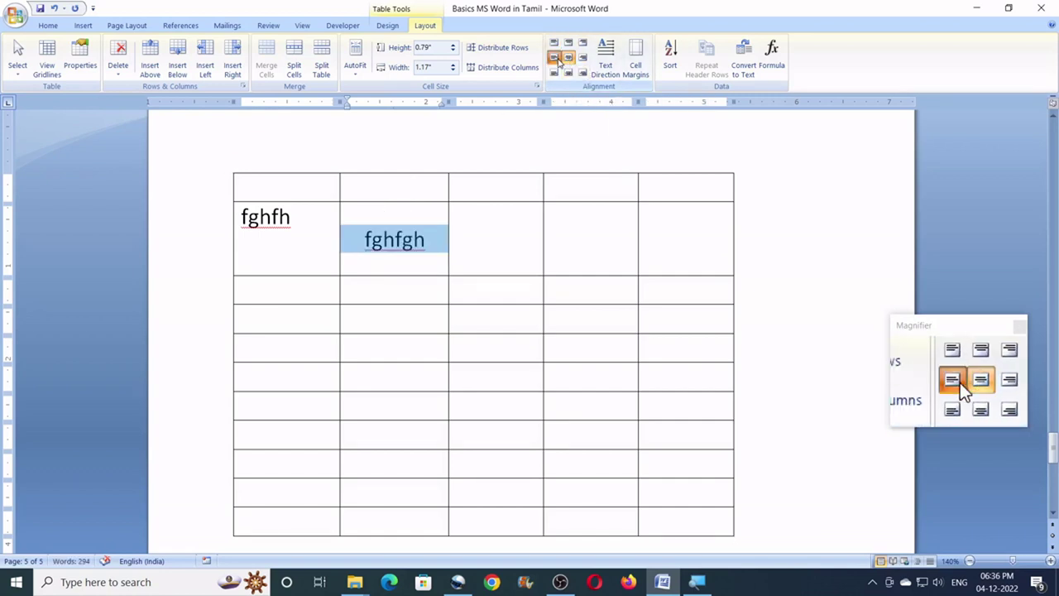
left_click(555, 60)
left_click(555, 73)
left_click(569, 75)
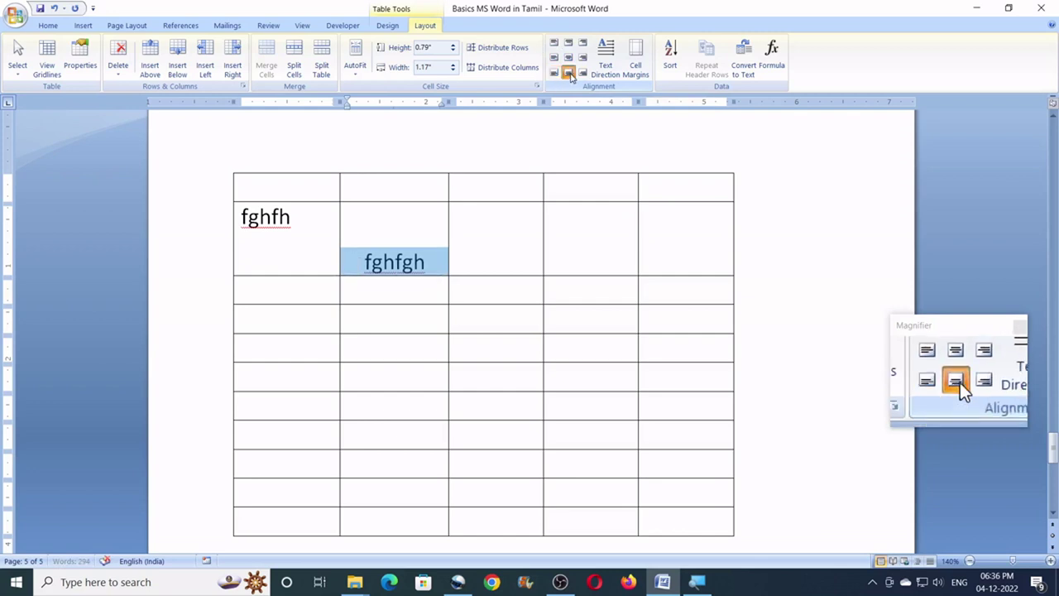
left_click(568, 57)
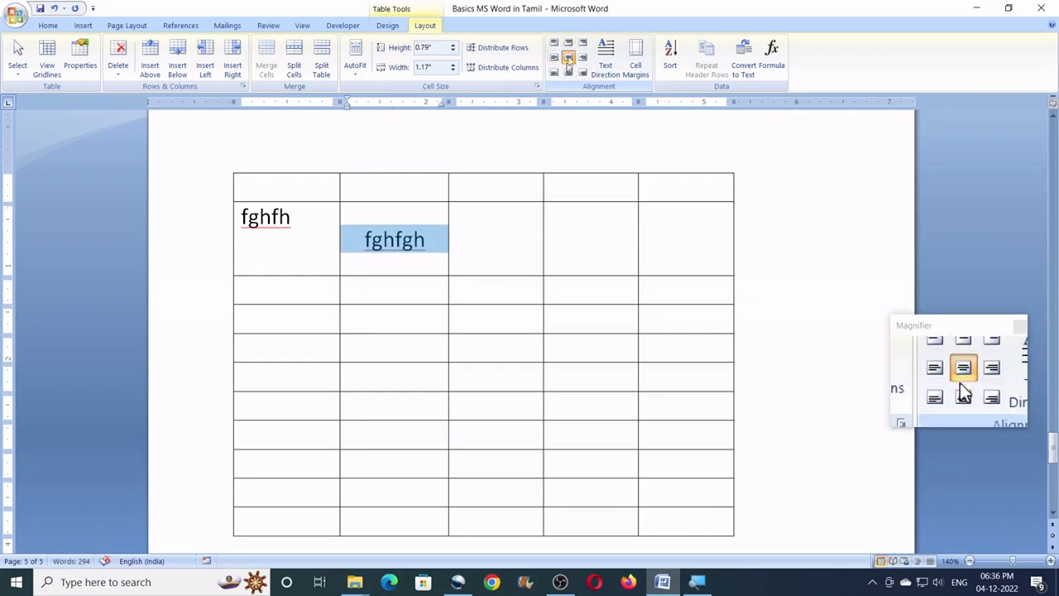
left_click(484, 224)
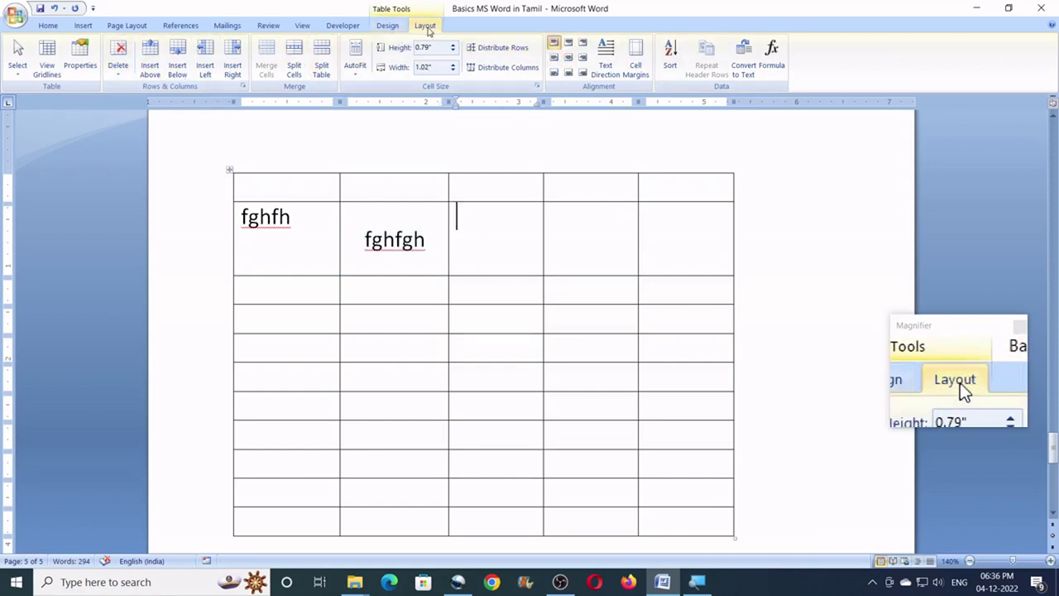
scroll(406, 279, "down", 5)
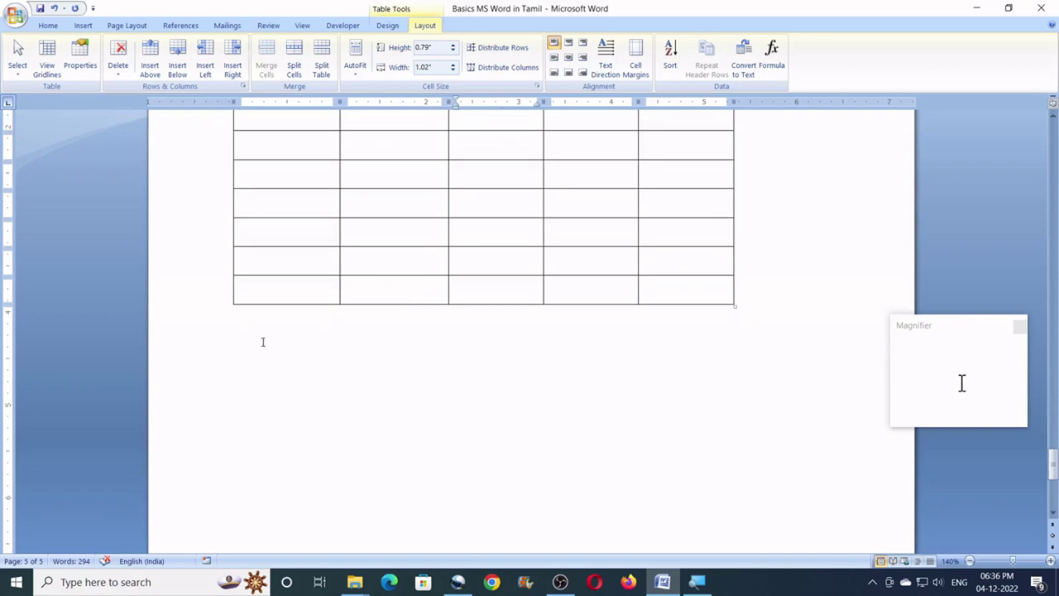
- Add a new row at the bottom of the table from the last cell
left_click(262, 342)
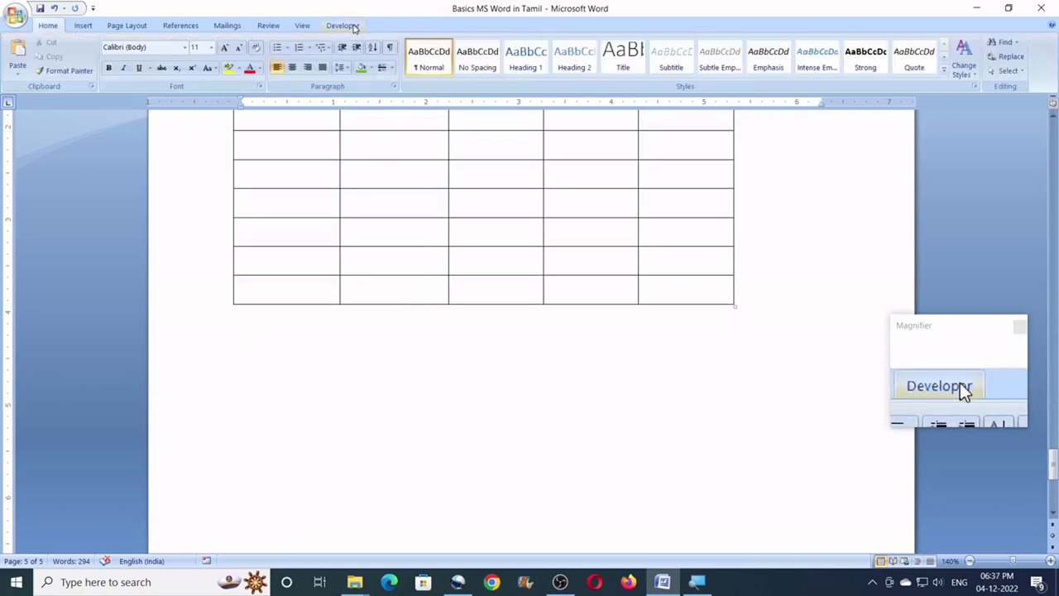
left_click(678, 289)
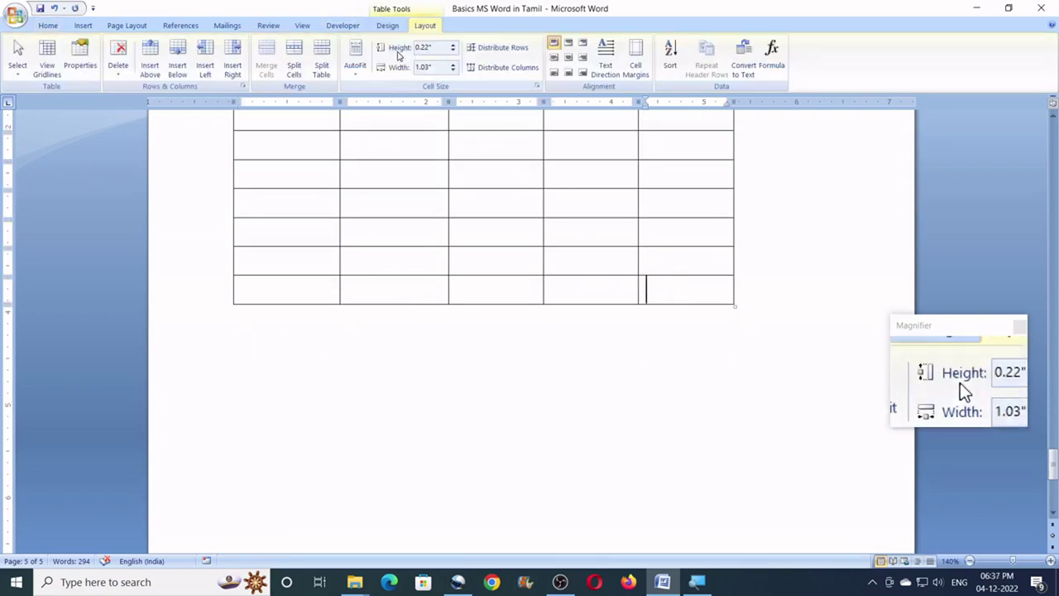
left_click(387, 26)
left_click(425, 25)
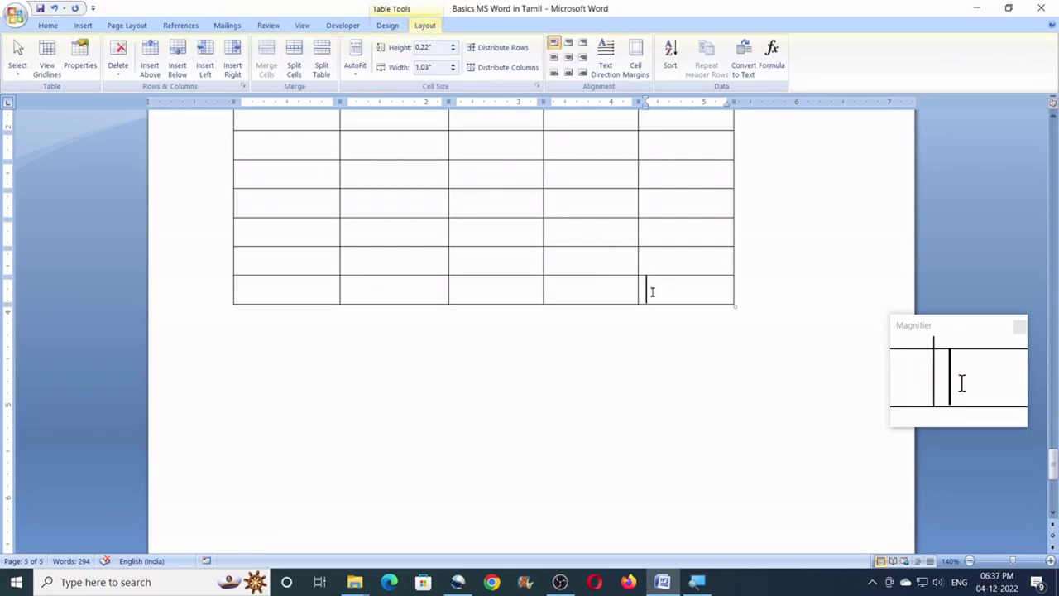
scroll(652, 292, "up", 3)
scroll(652, 292, "down", 2)
scroll(653, 292, "up", 5)
scroll(654, 292, "down", 4)
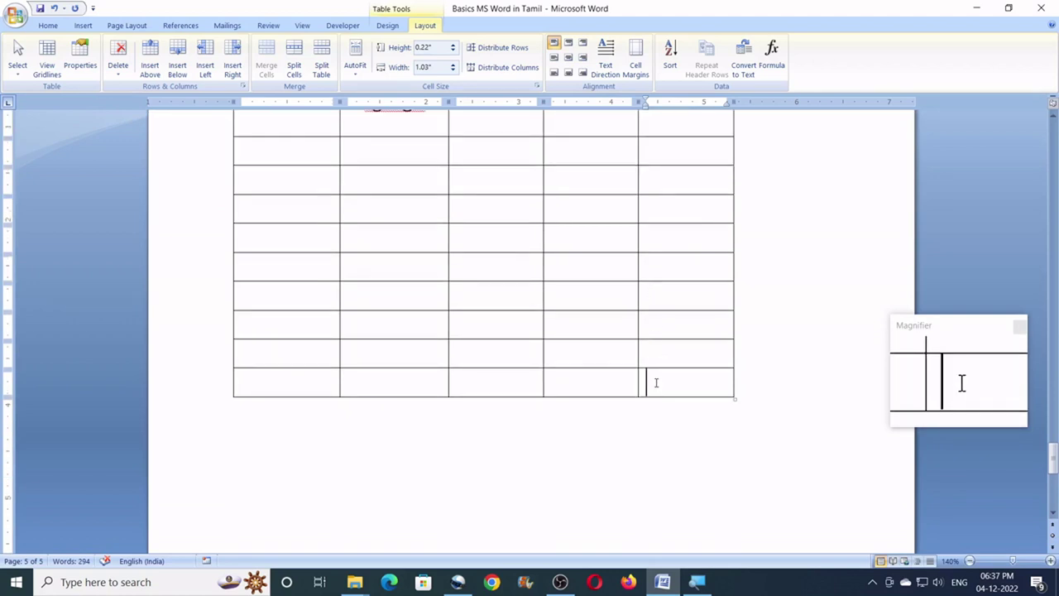
key("Tab")
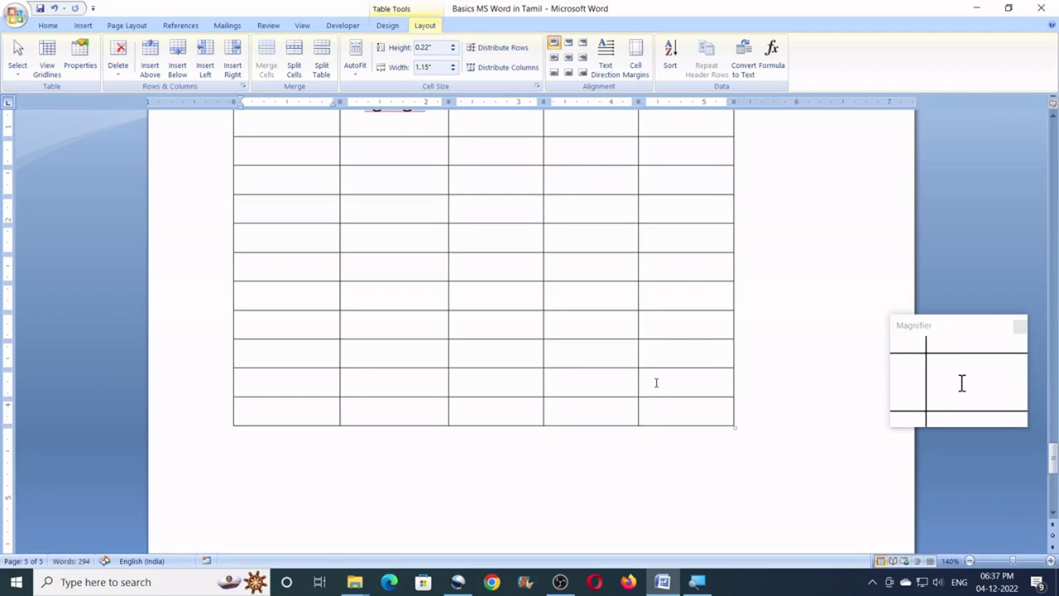
- Insert a page break below the table to start a sixth page
left_click(243, 445)
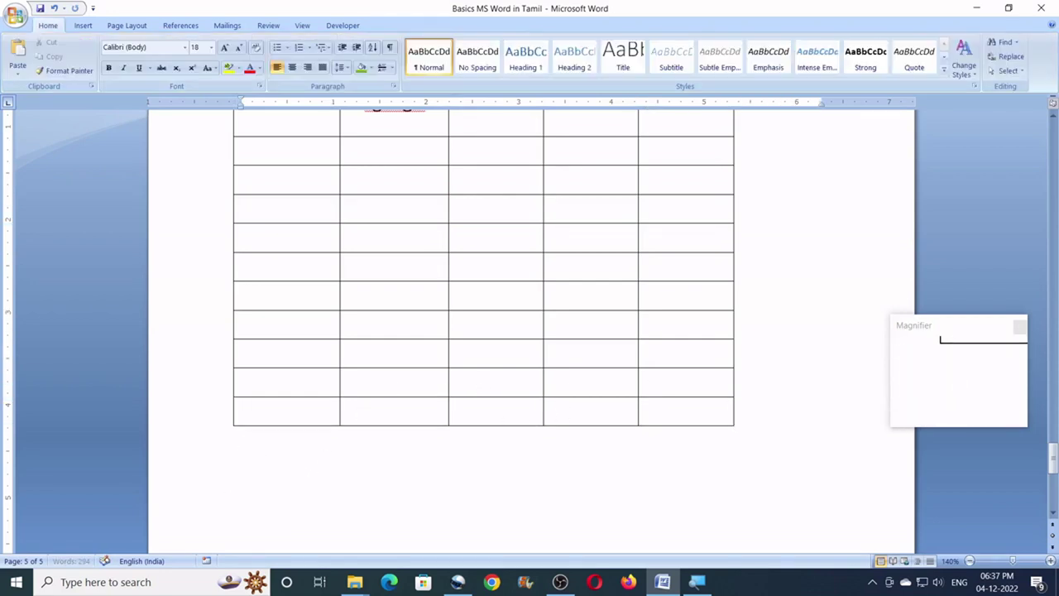
scroll(292, 290, "down", 3)
scroll(292, 291, "down", 2)
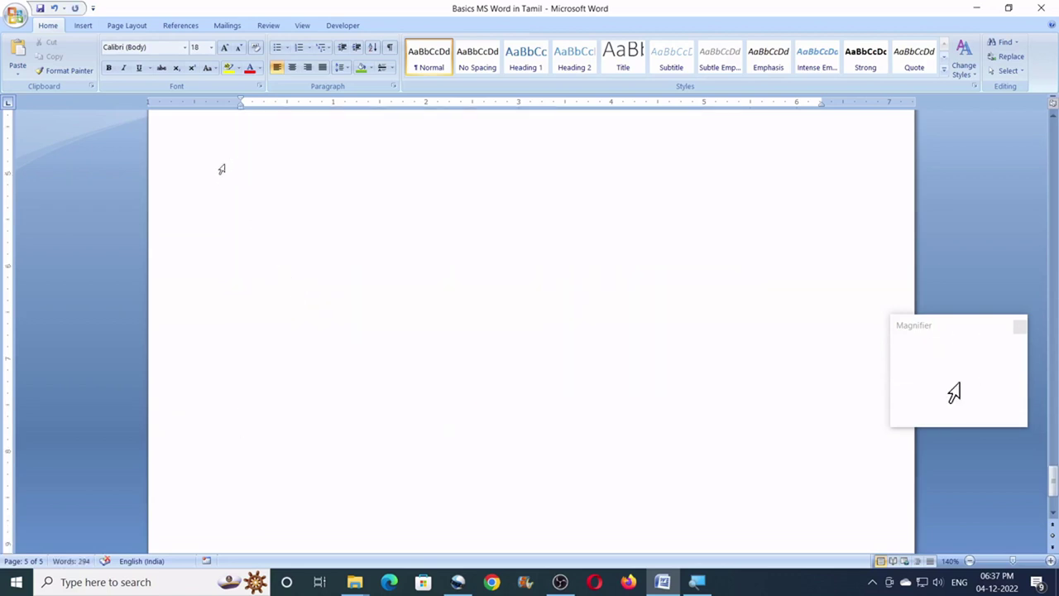
scroll(248, 182, "up", 2)
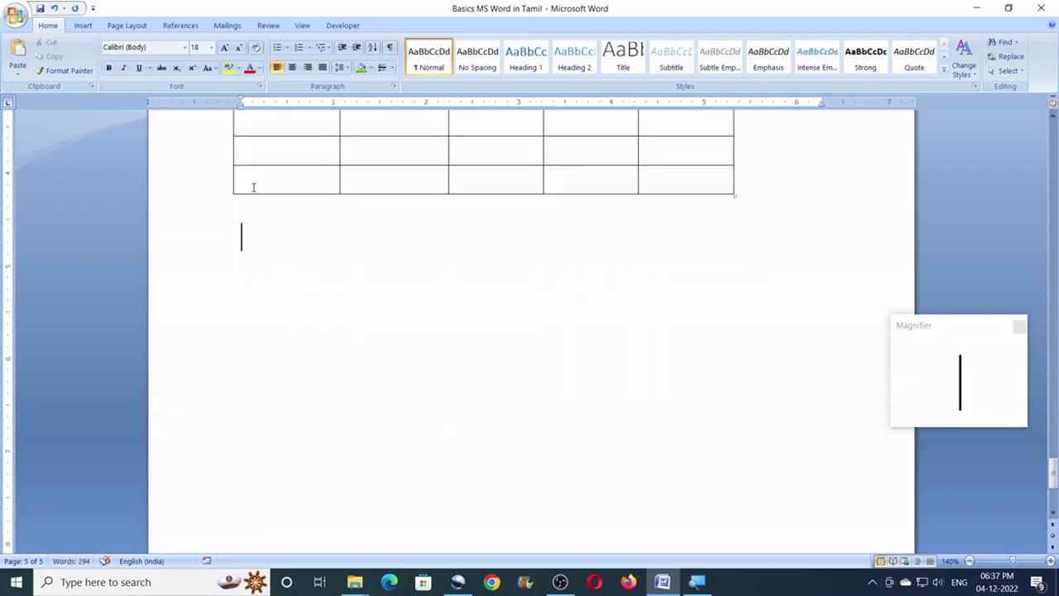
key("ctrl+Return")
scroll(270, 236, "down", 2)
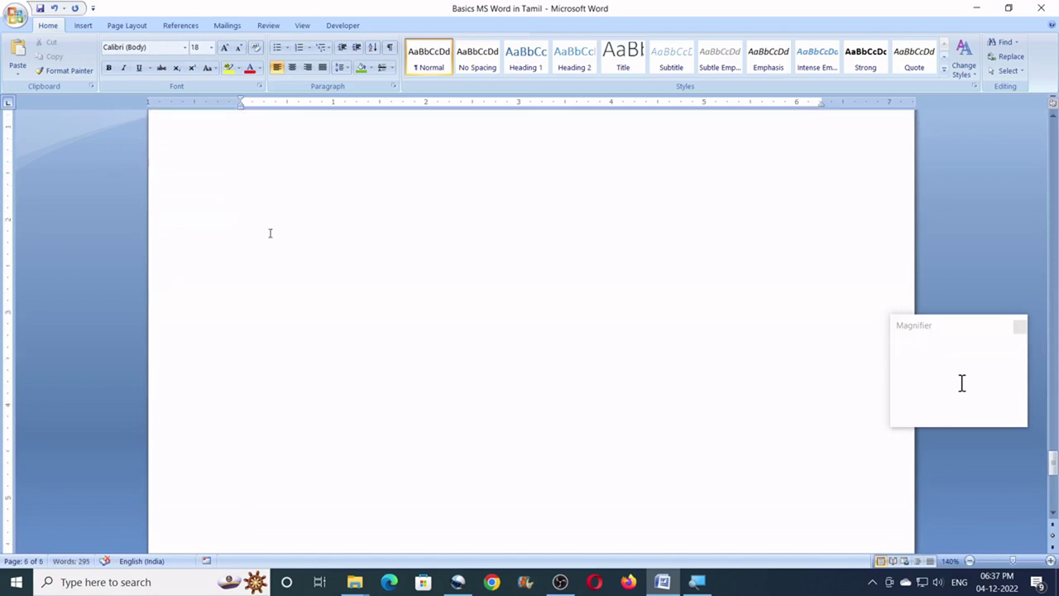
- Insert the portrait illustration from Pictures > New folder onto page six and deselect it
left_click(83, 25)
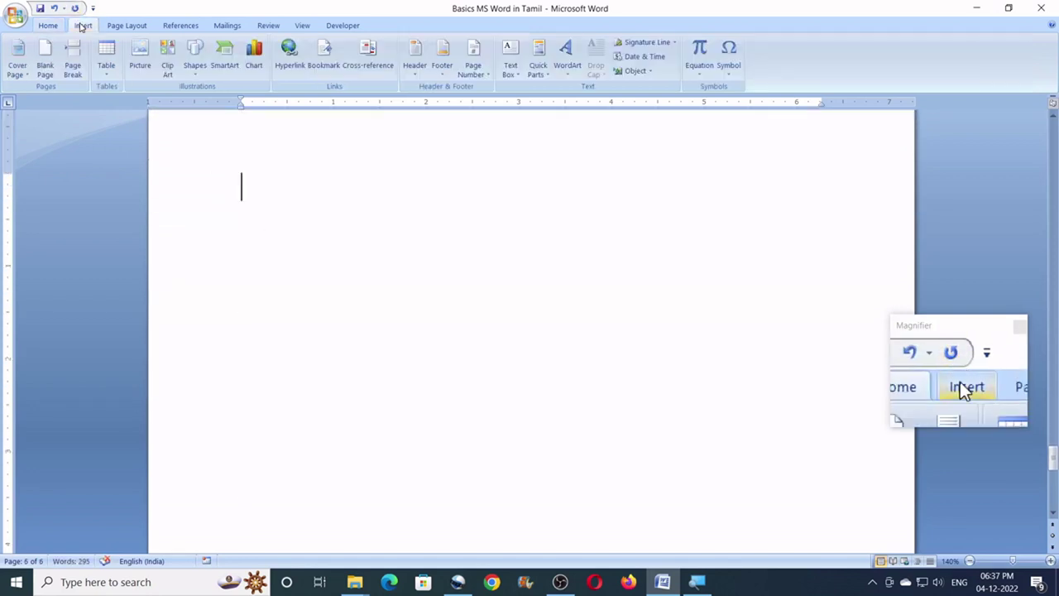
left_click(142, 67)
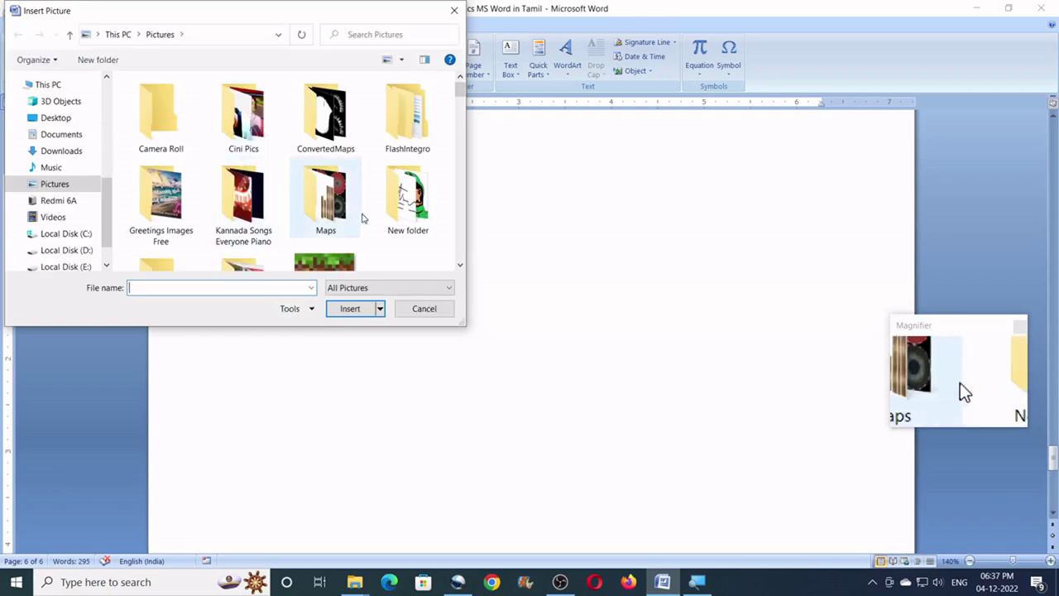
double_click(389, 199)
left_click(245, 128)
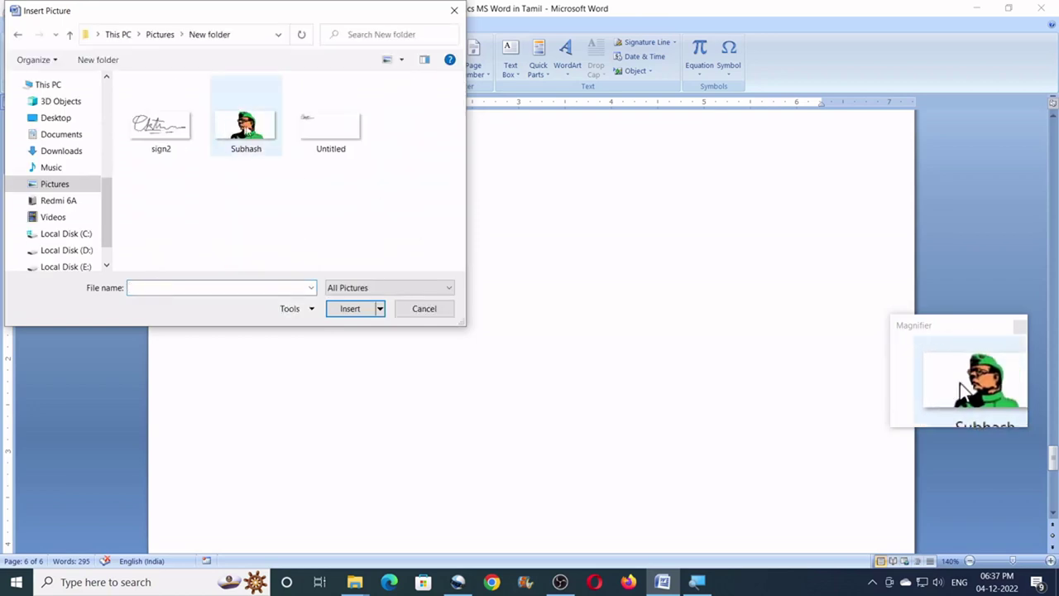
left_click(339, 309)
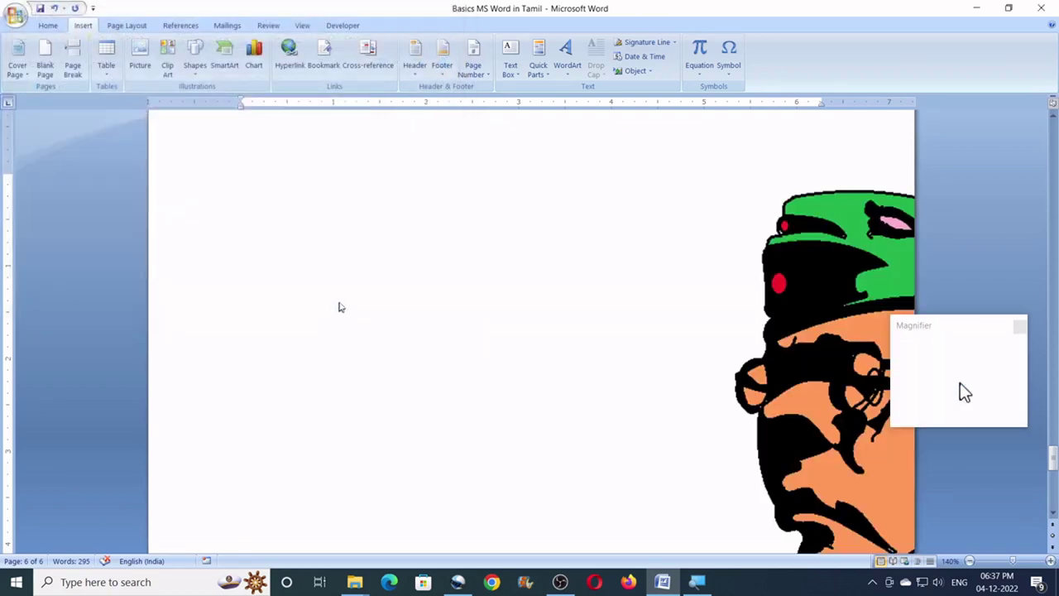
left_click(828, 418)
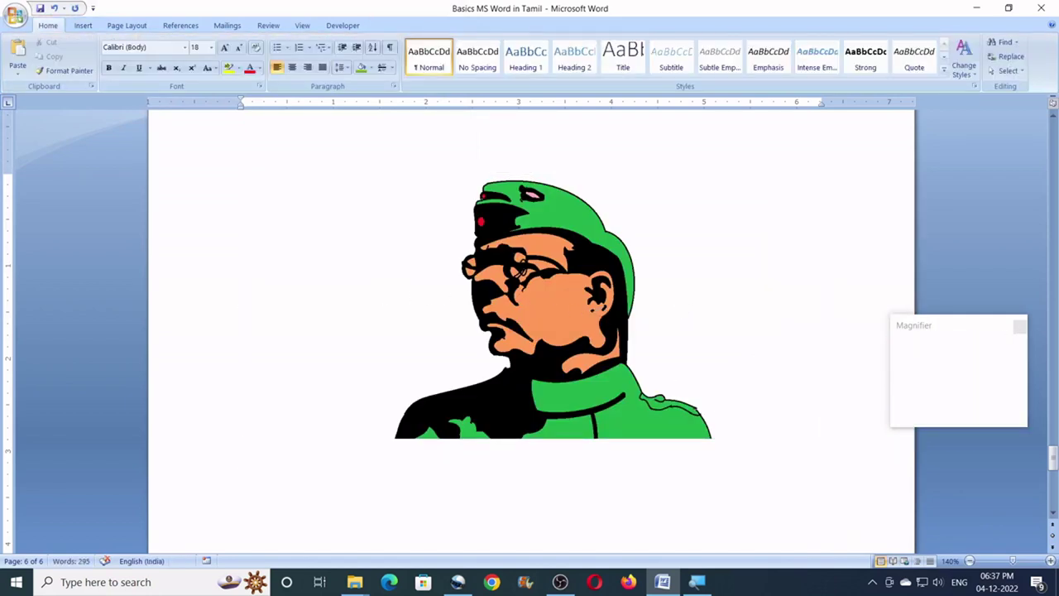
scroll(684, 306, "down", 6)
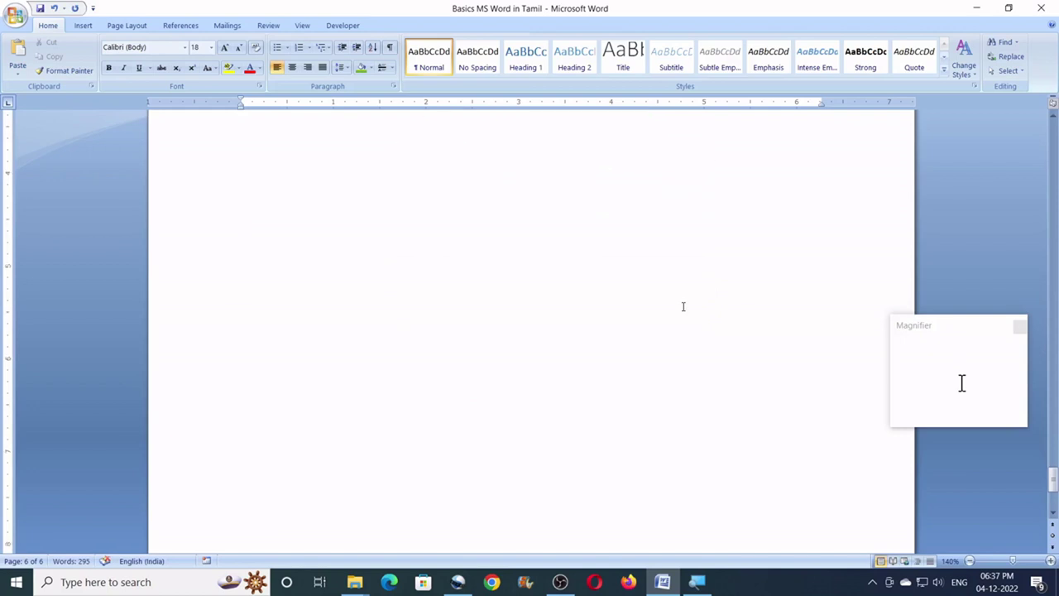
- Open the Clip Art task pane from the Insert tab
left_click(83, 25)
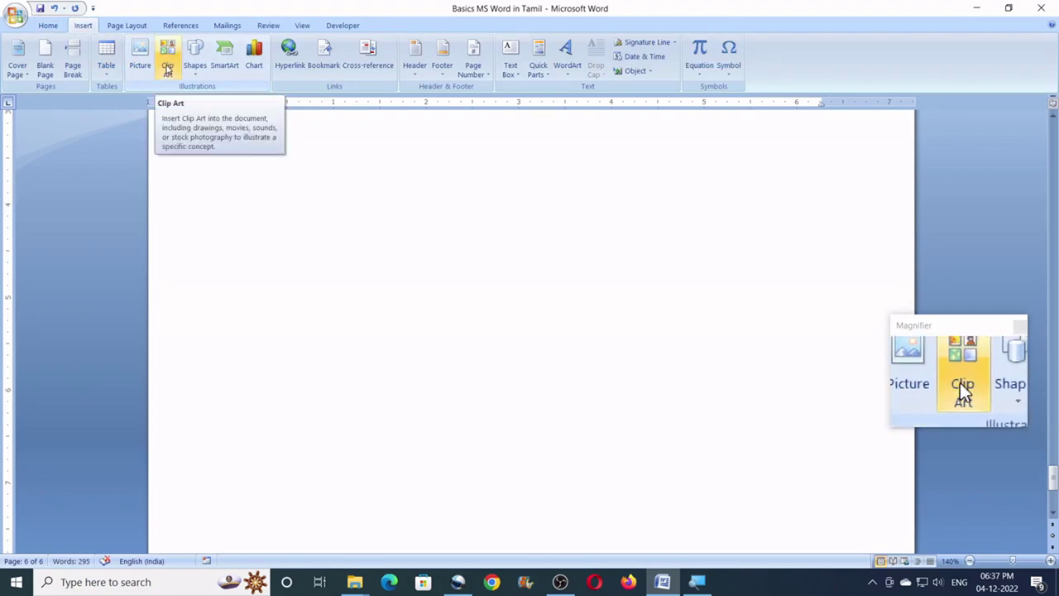
left_click(168, 68)
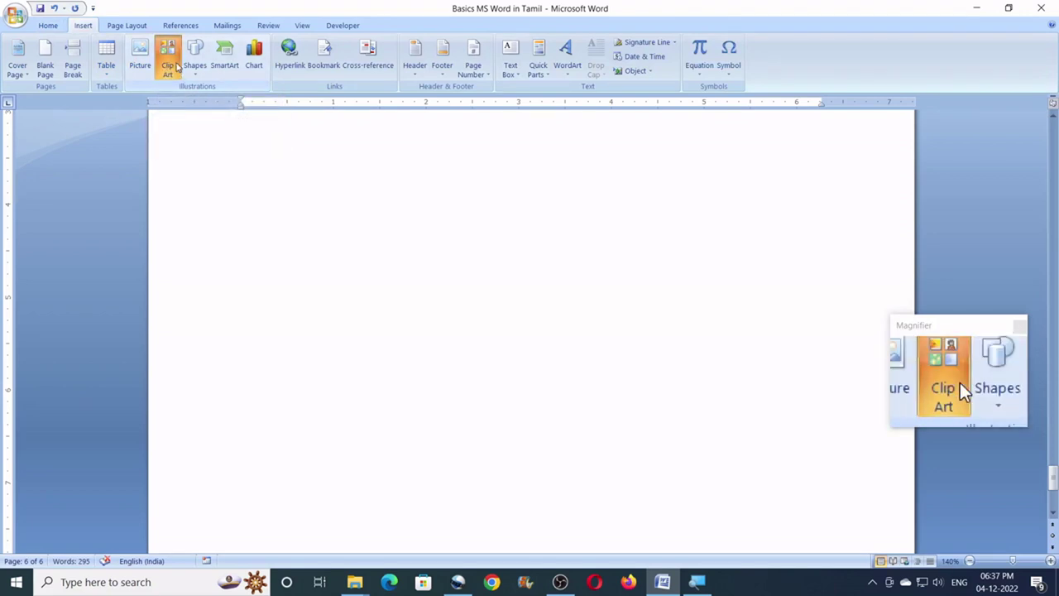
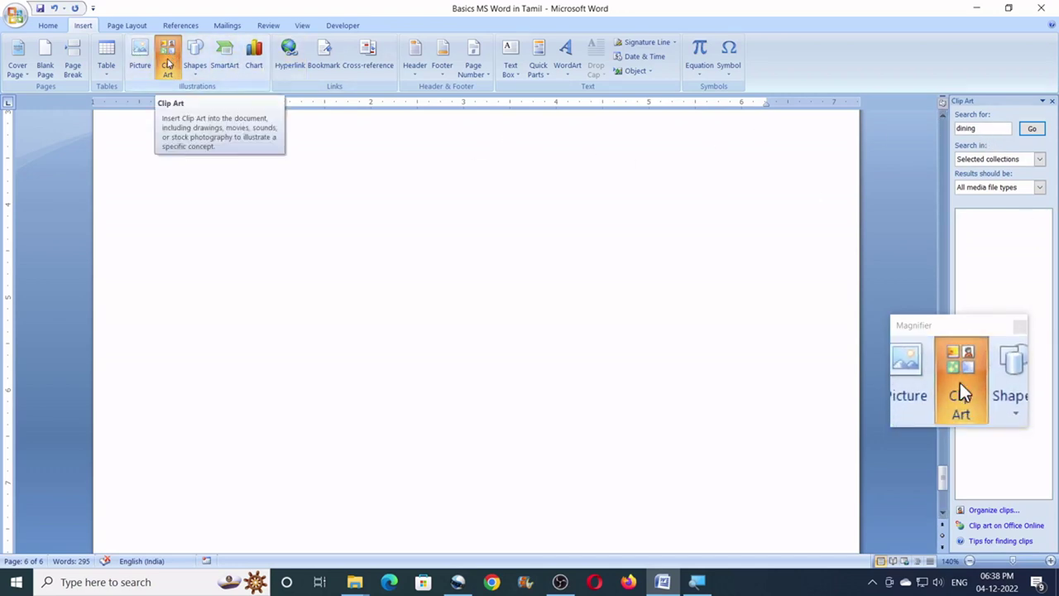
- Search clip art for 'animal', insert the cow picture on page 6, and close the pane
double_click(989, 130)
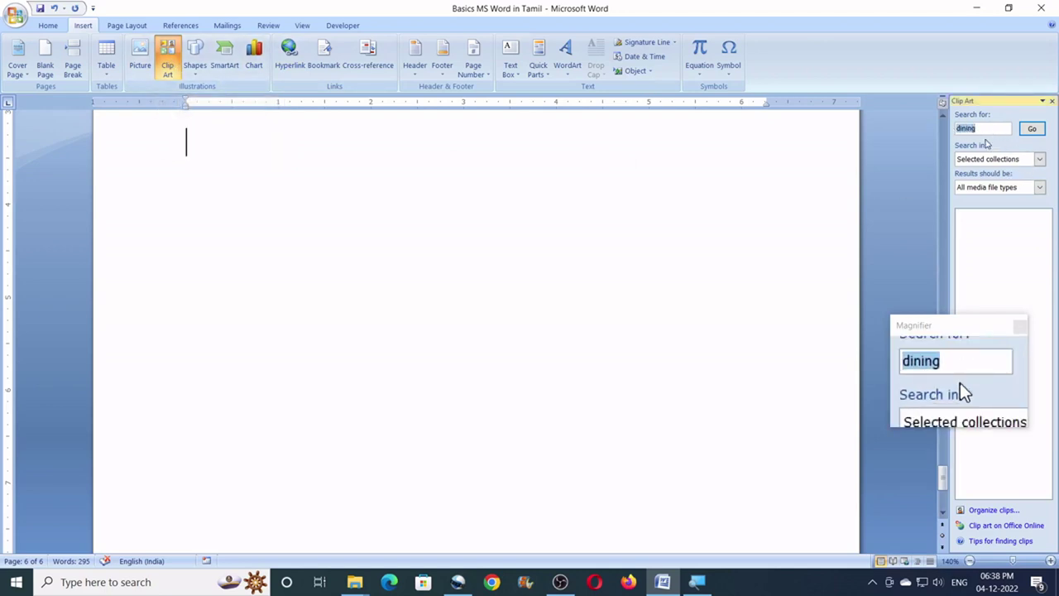
type("an")
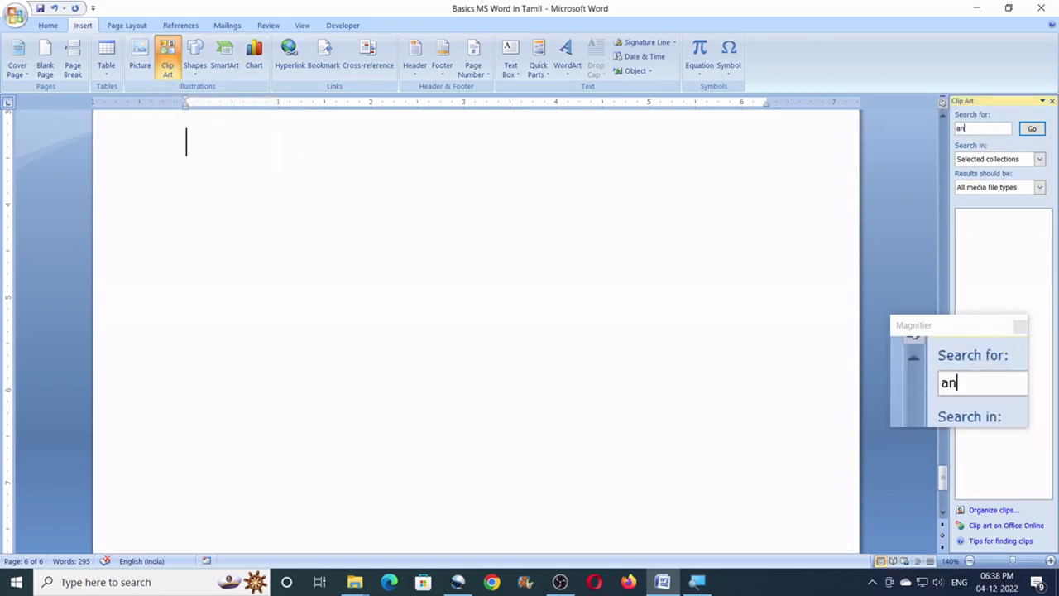
type("imal")
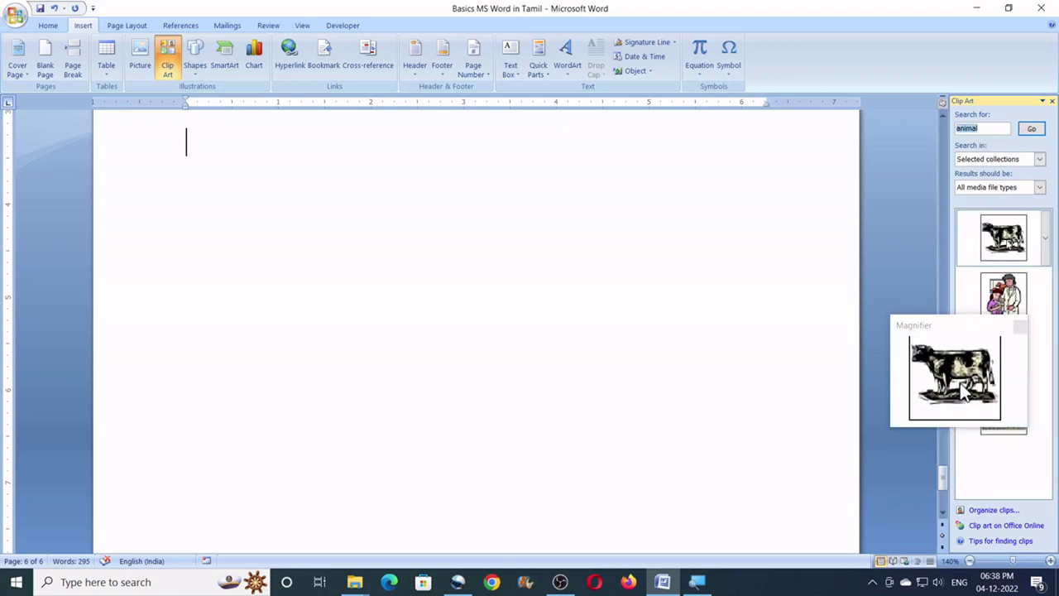
left_click_drag(959, 381, 852, 382)
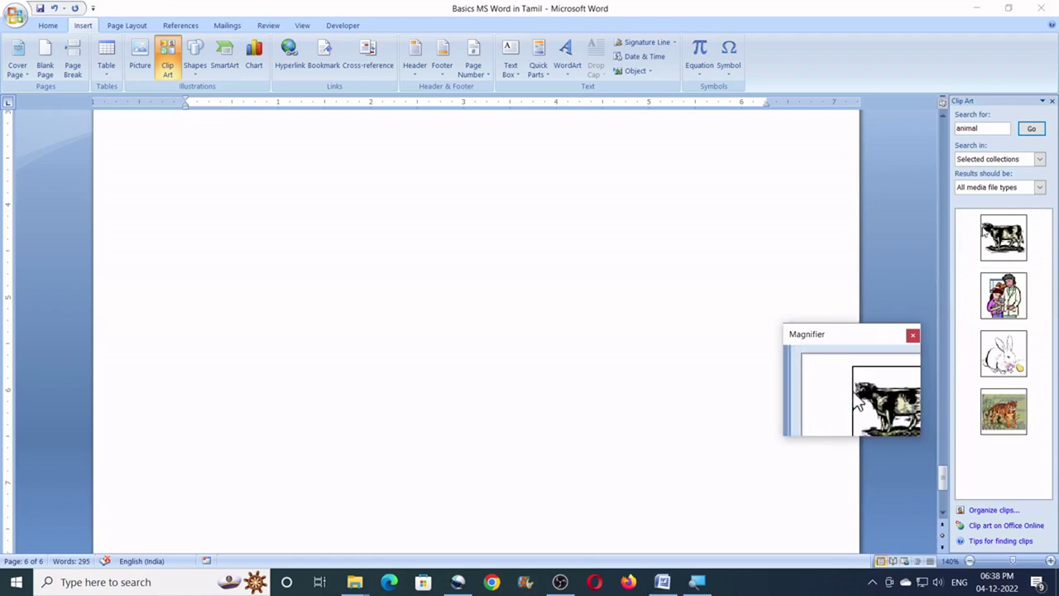
left_click(1004, 238)
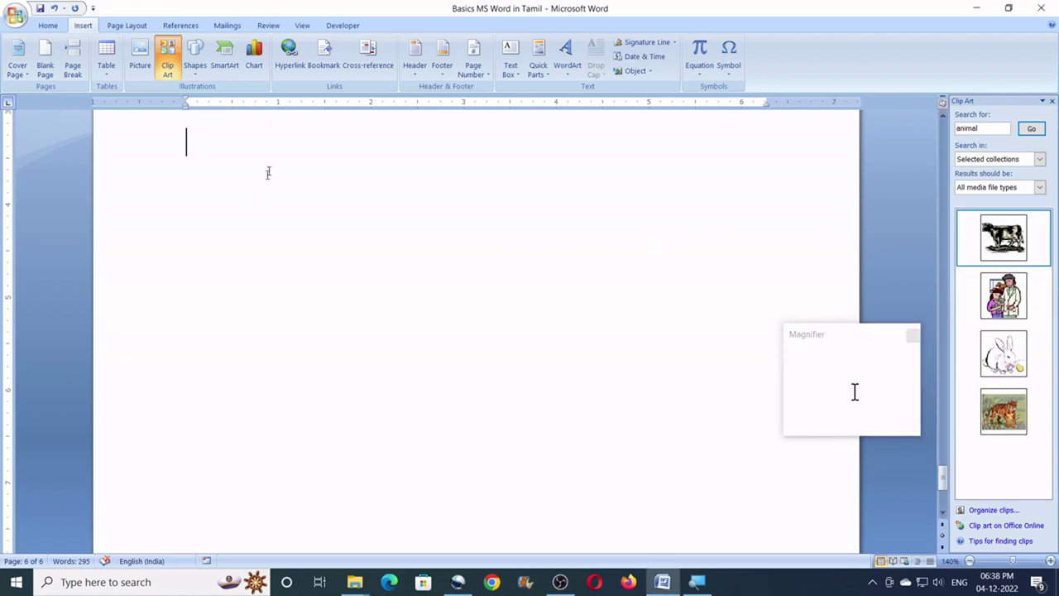
left_click(1004, 238)
left_click(472, 326)
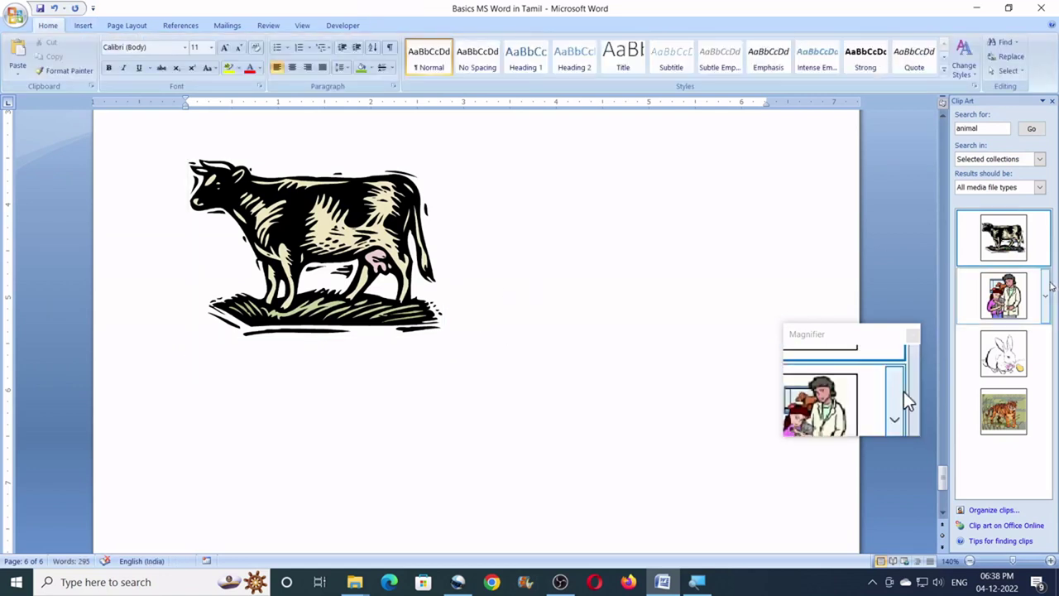
left_click(1051, 101)
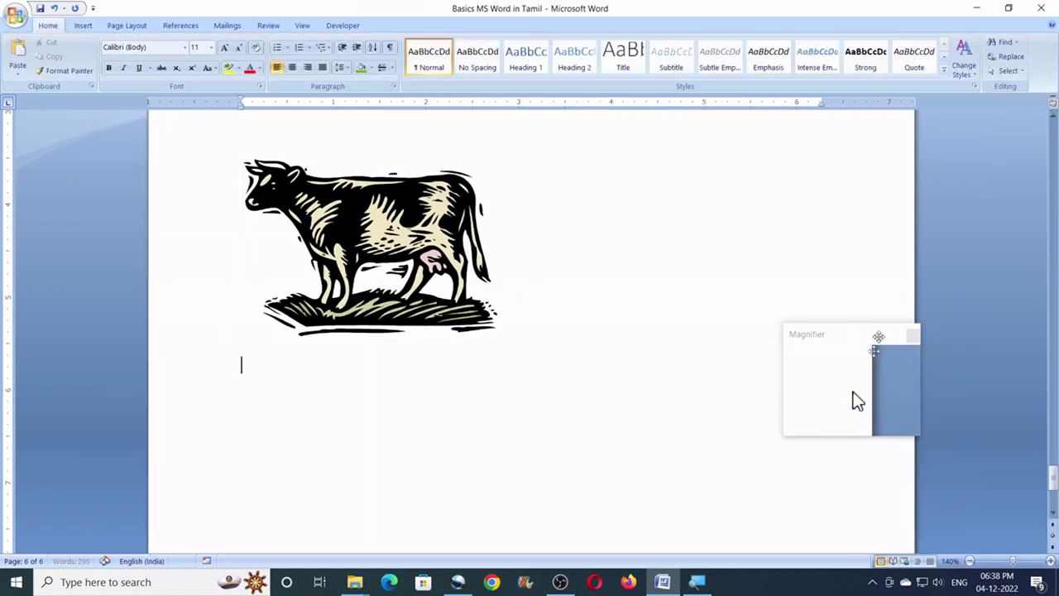
left_click_drag(866, 329, 975, 329)
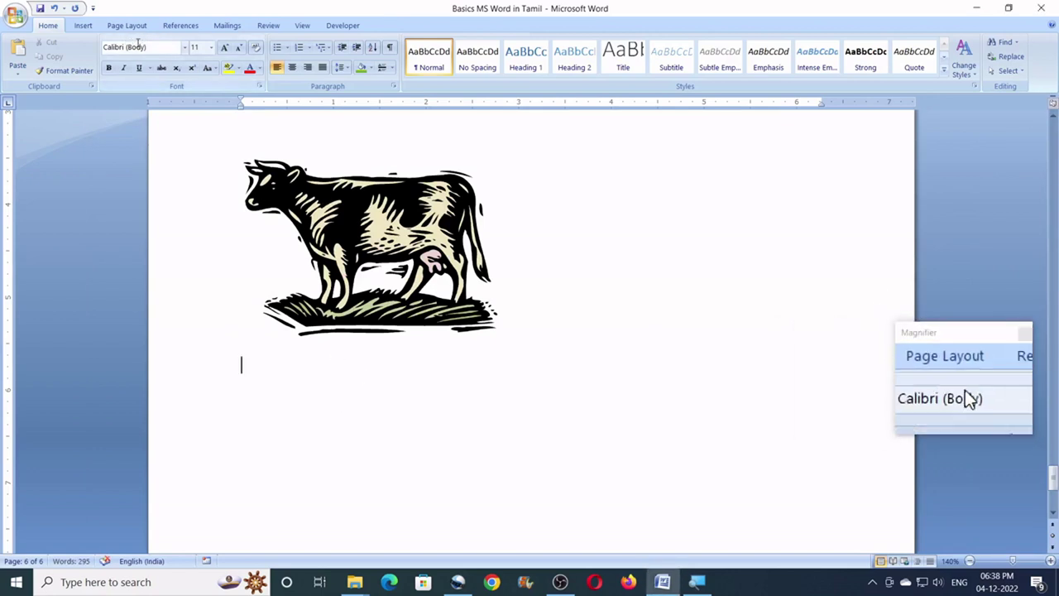
- Draw a rectangle shape below the cow picture
left_click(83, 25)
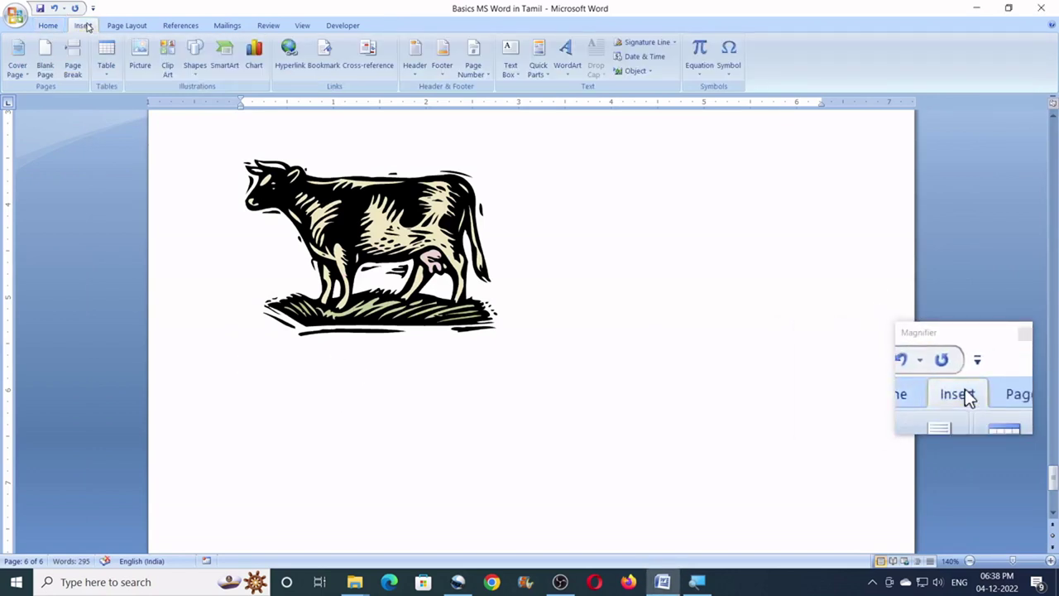
left_click(196, 75)
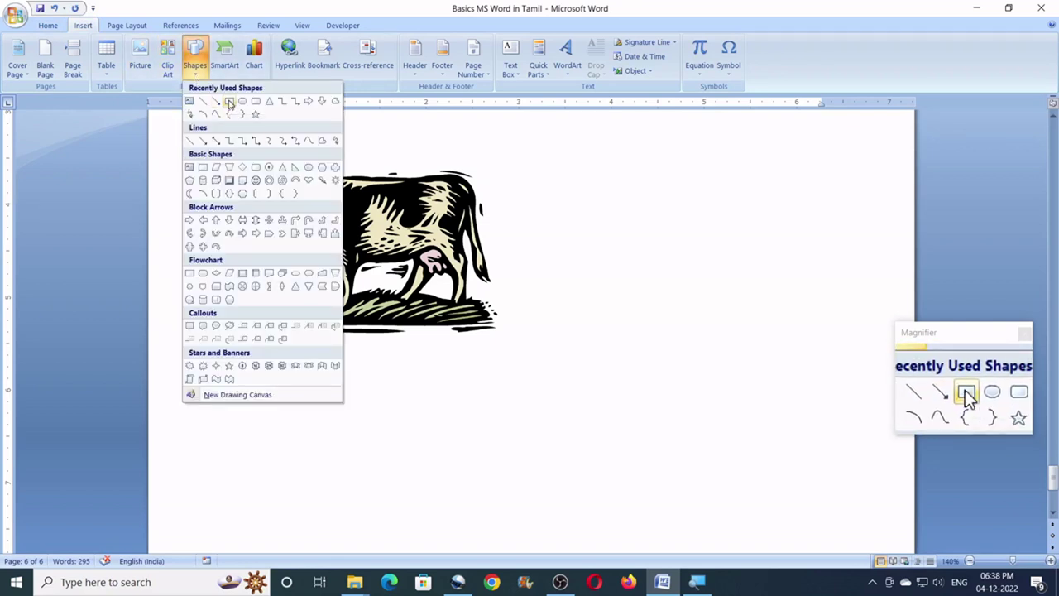
left_click(229, 101)
left_click_drag(256, 393, 356, 474)
- Draw a heart shape to the right of the rectangle
left_click(84, 24)
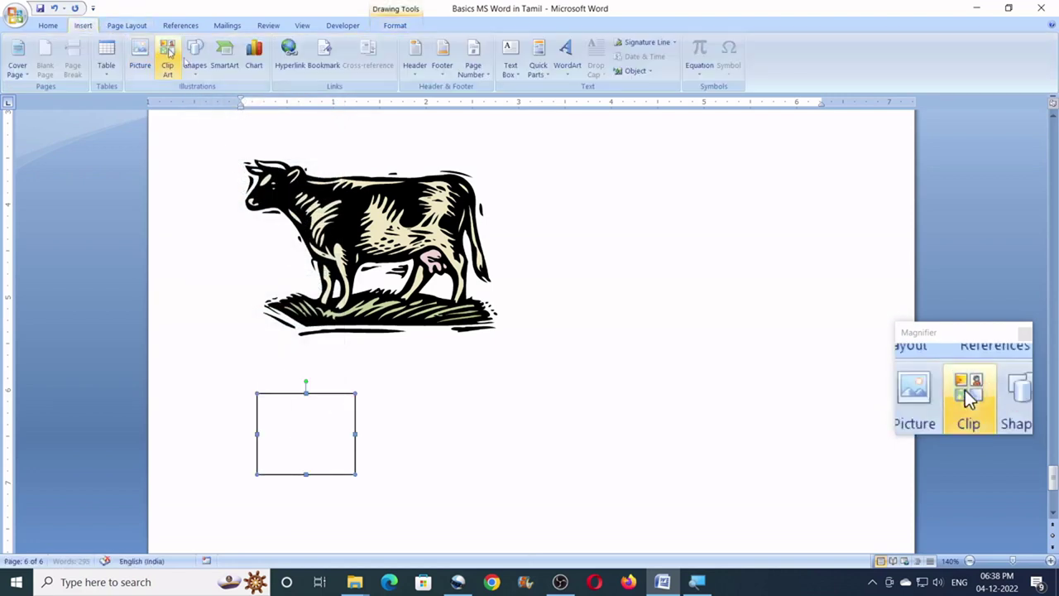
left_click(195, 71)
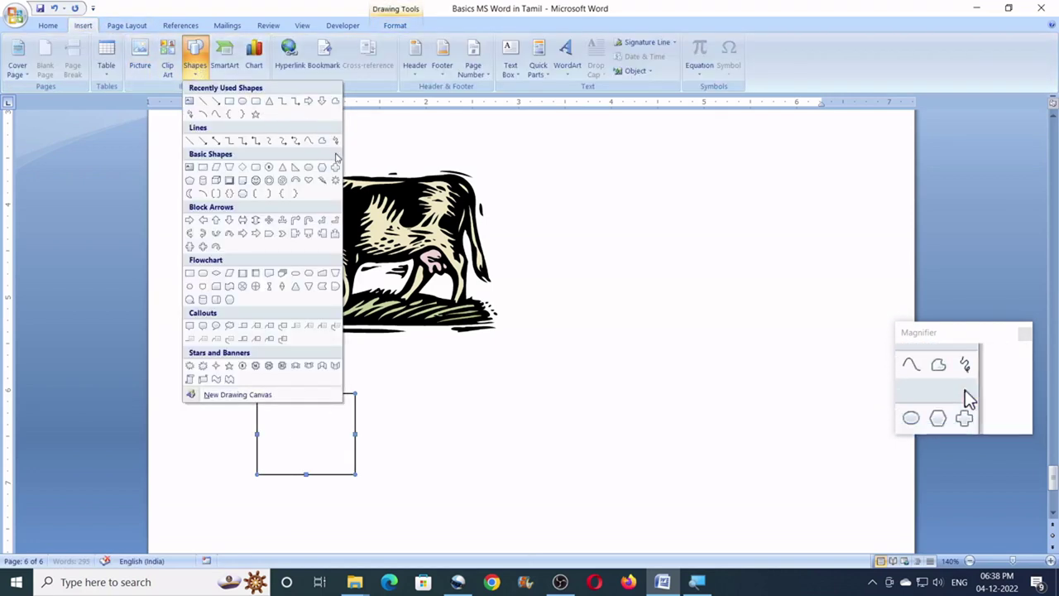
left_click(308, 180)
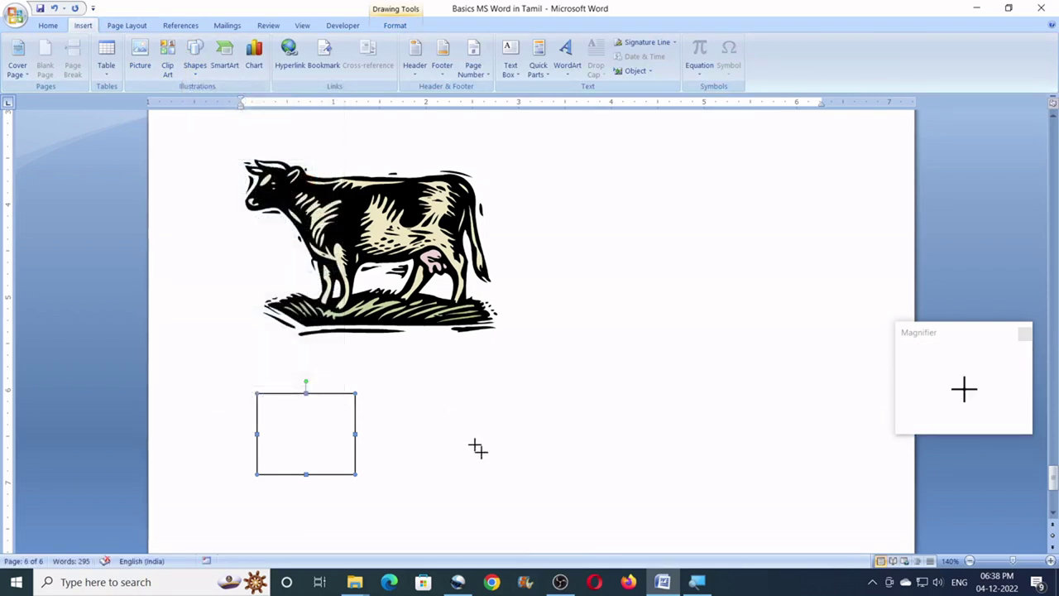
left_click_drag(527, 501, 528, 502)
- Draw a freeform shape beside the cow, then delete it
left_click(83, 25)
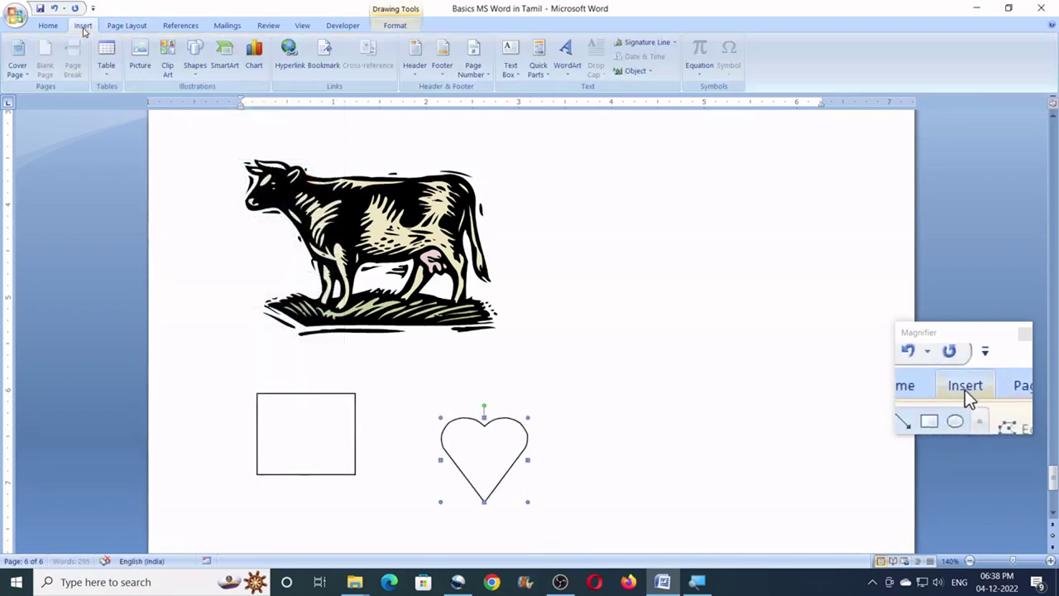
left_click(198, 73)
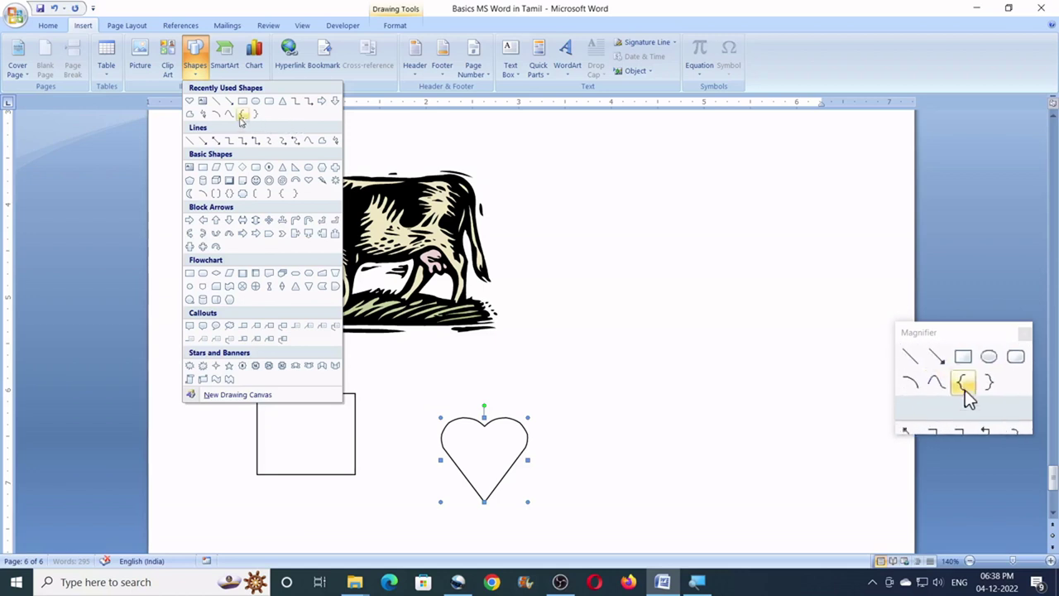
left_click(191, 115)
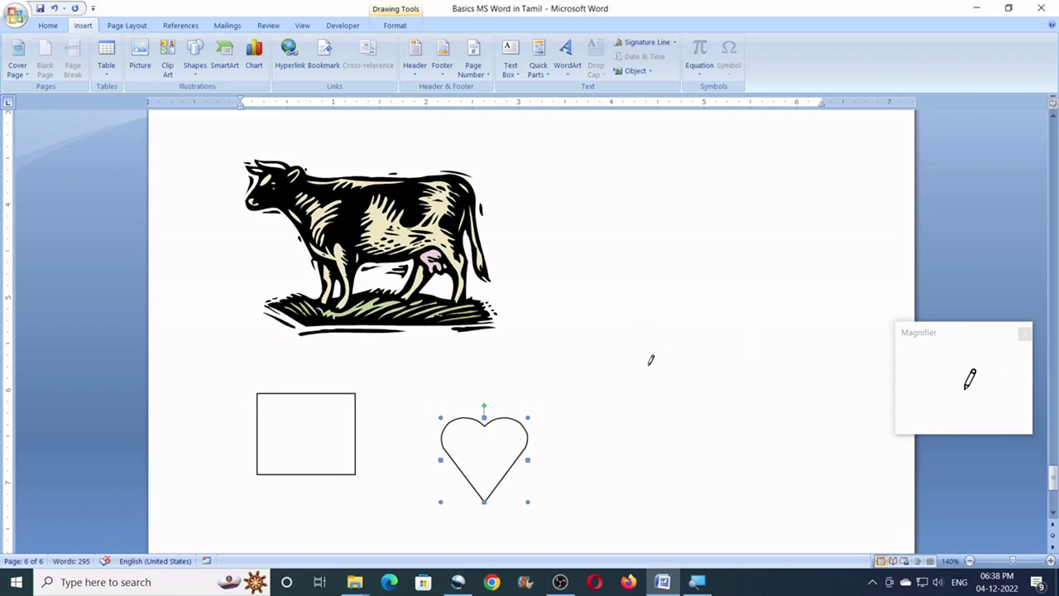
left_click_drag(629, 278, 617, 286)
left_click(679, 389)
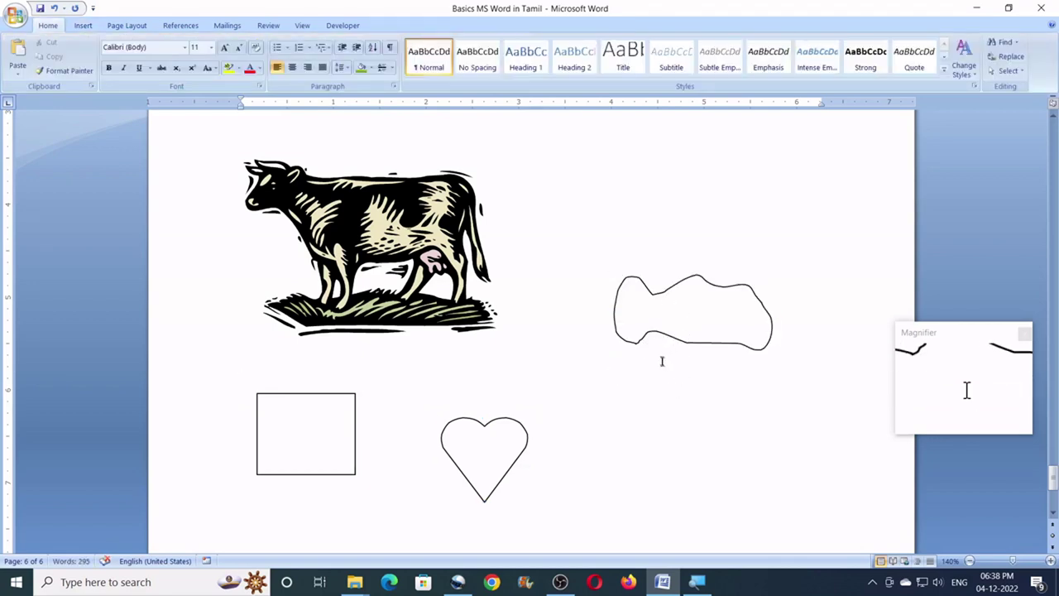
left_click(666, 335)
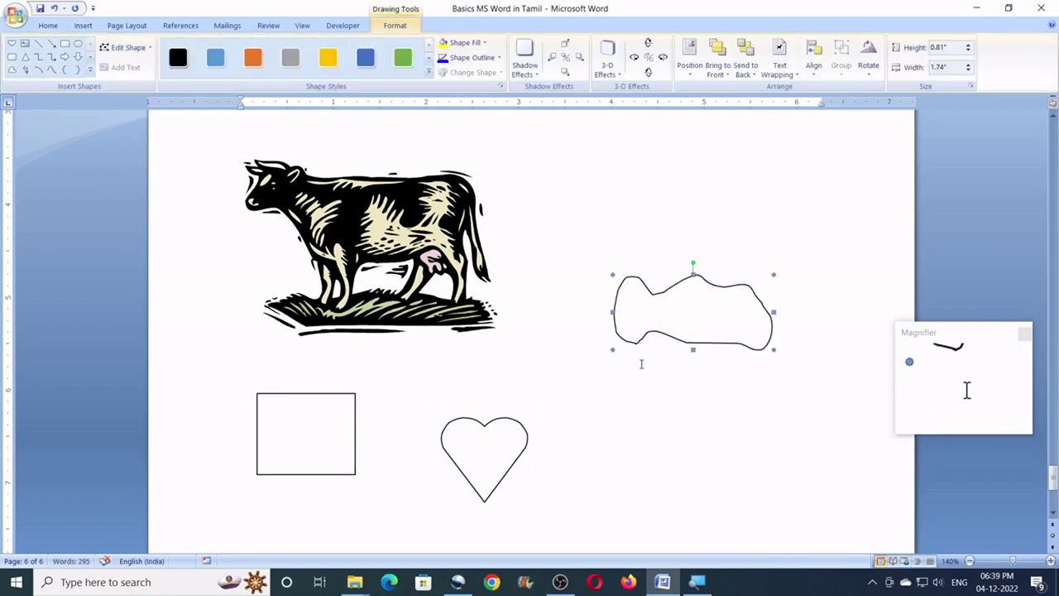
key("Delete")
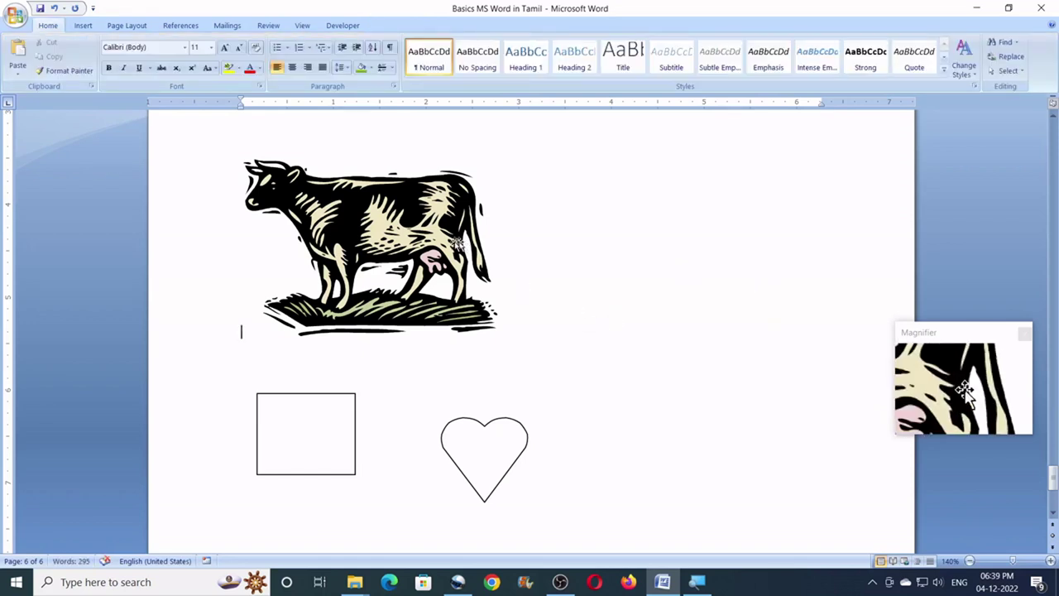
- Give the soldier portrait the white snipped-diagonal-corner picture style
scroll(424, 232, "up", 5)
scroll(424, 232, "down", 5)
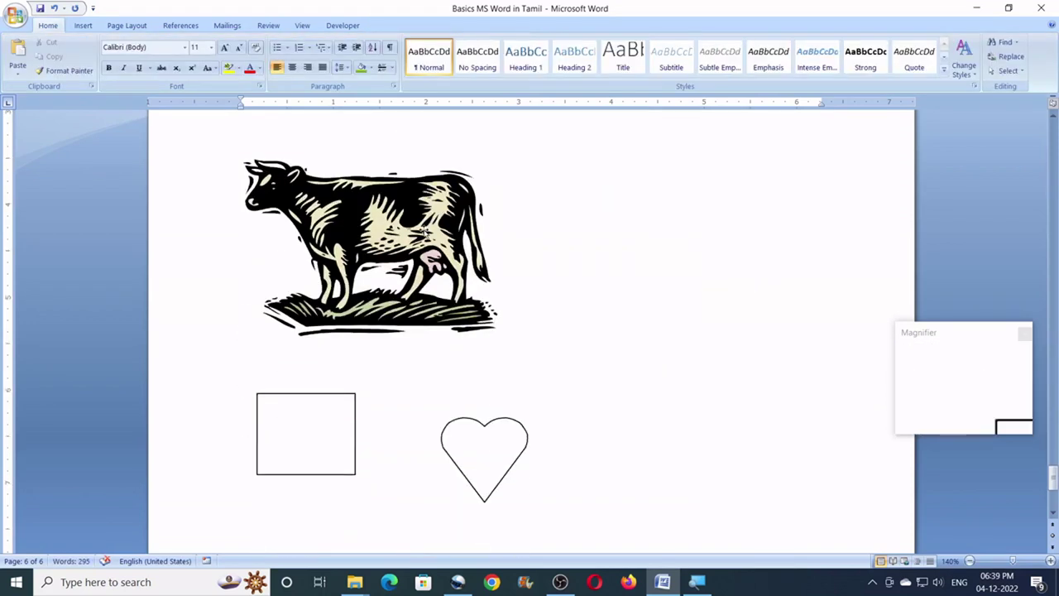
scroll(424, 232, "up", 6)
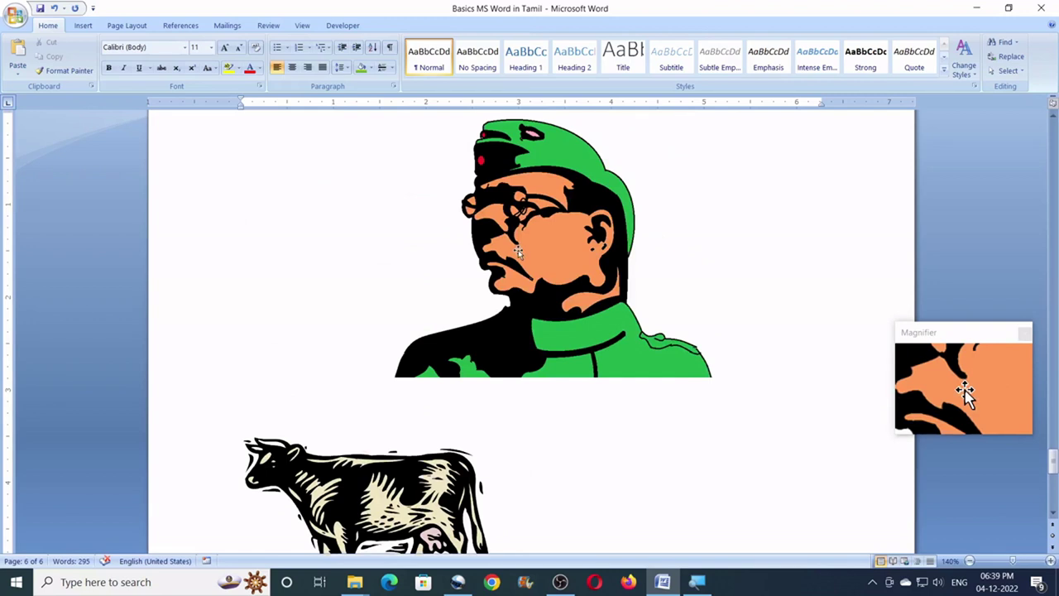
scroll(513, 268, "down", 2)
left_click(436, 384)
scroll(524, 338, "down", 2)
scroll(564, 246, "up", 3)
left_click(567, 223)
scroll(567, 224, "up", 2)
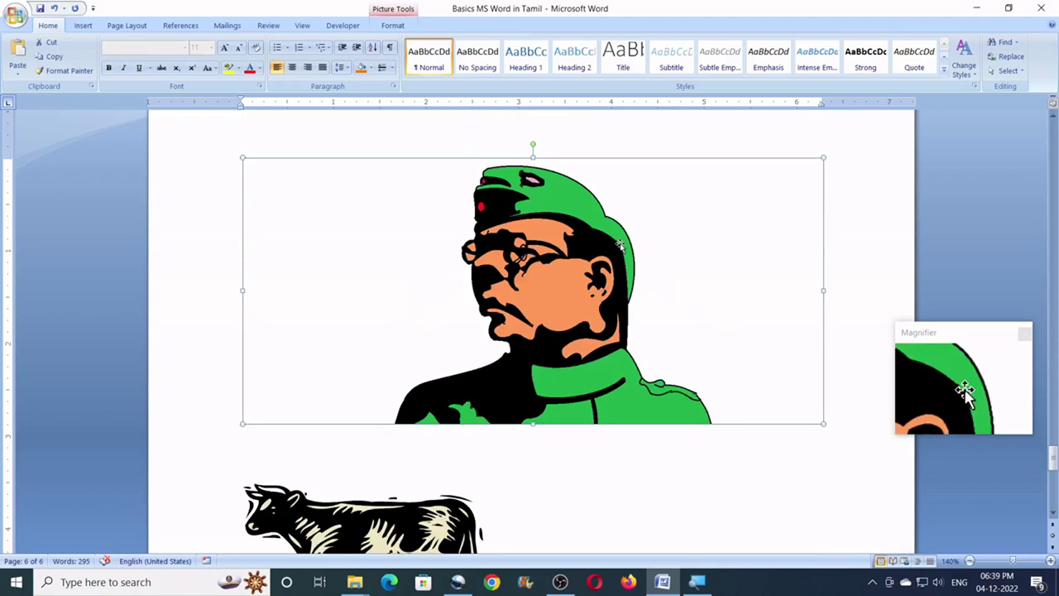
left_click(387, 26)
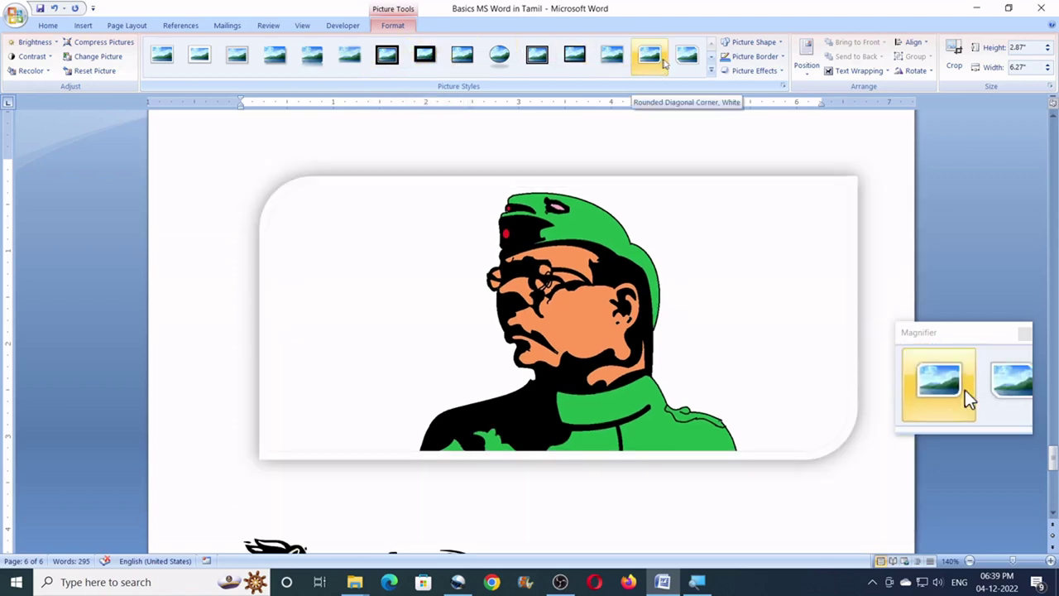
left_click(684, 61)
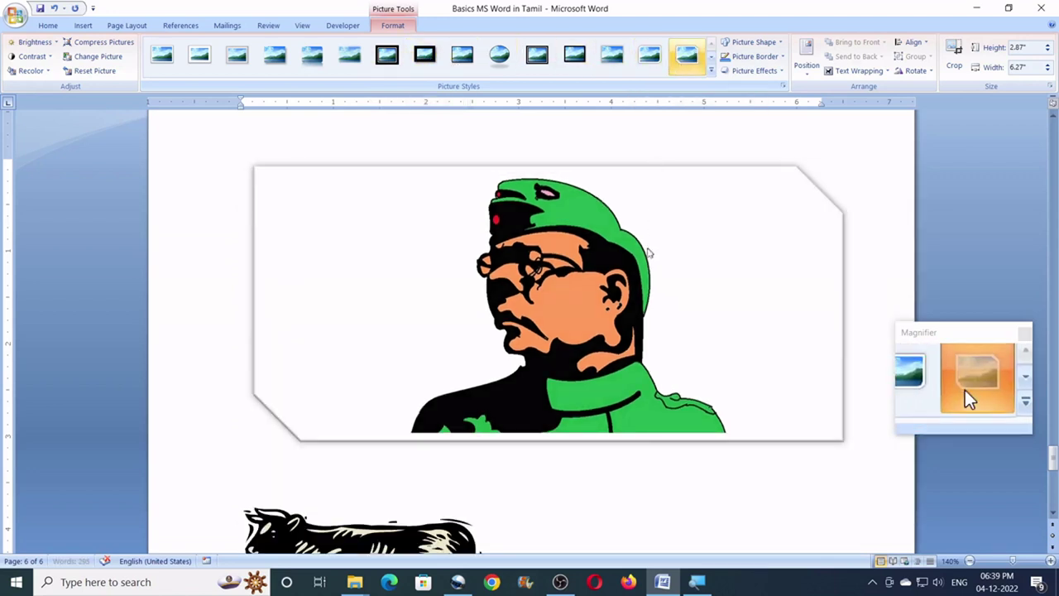
scroll(444, 395, "down", 3)
left_click(441, 406)
scroll(505, 372, "down", 5)
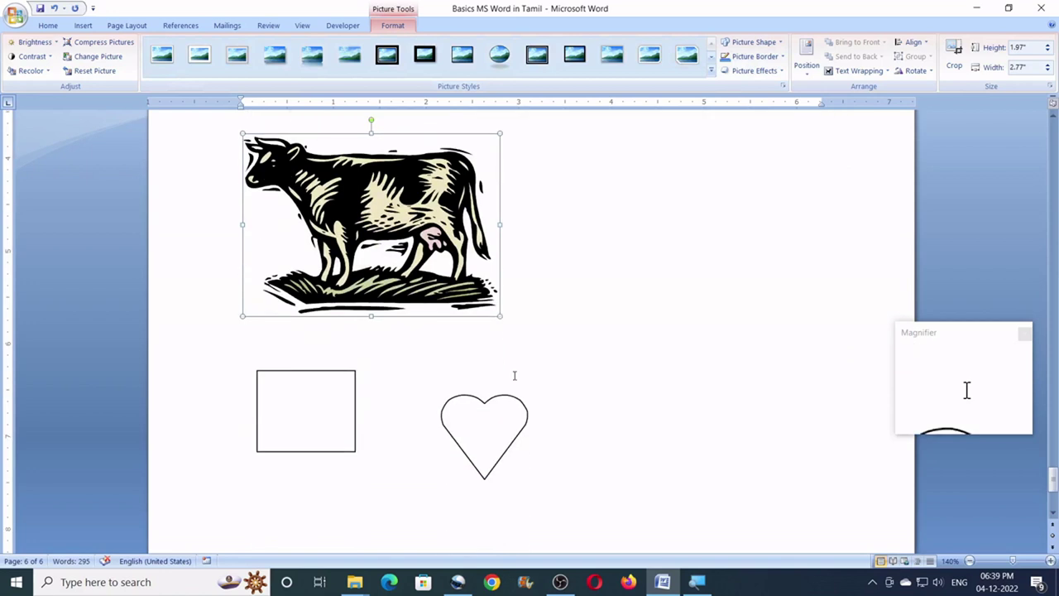
- Fill the rectangle orange with a red outline and nudge the heart closer to it
left_click(331, 402)
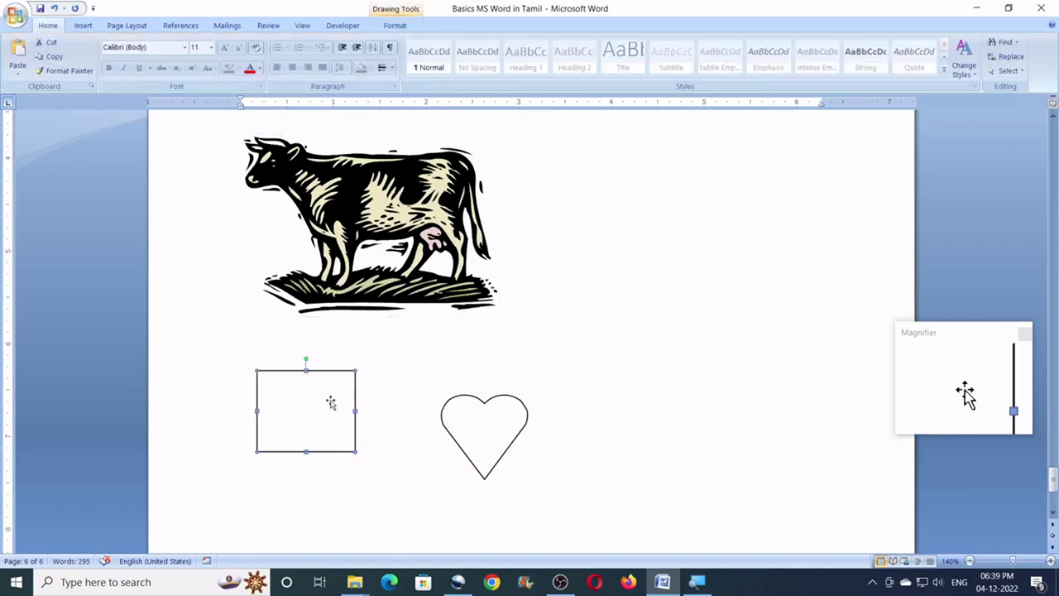
left_click(395, 25)
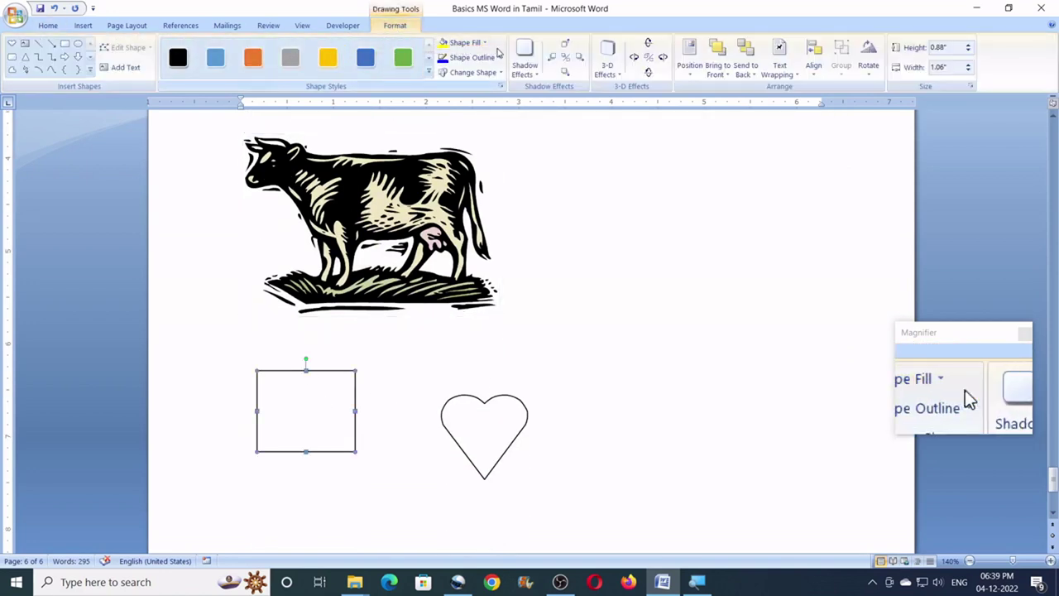
left_click(479, 44)
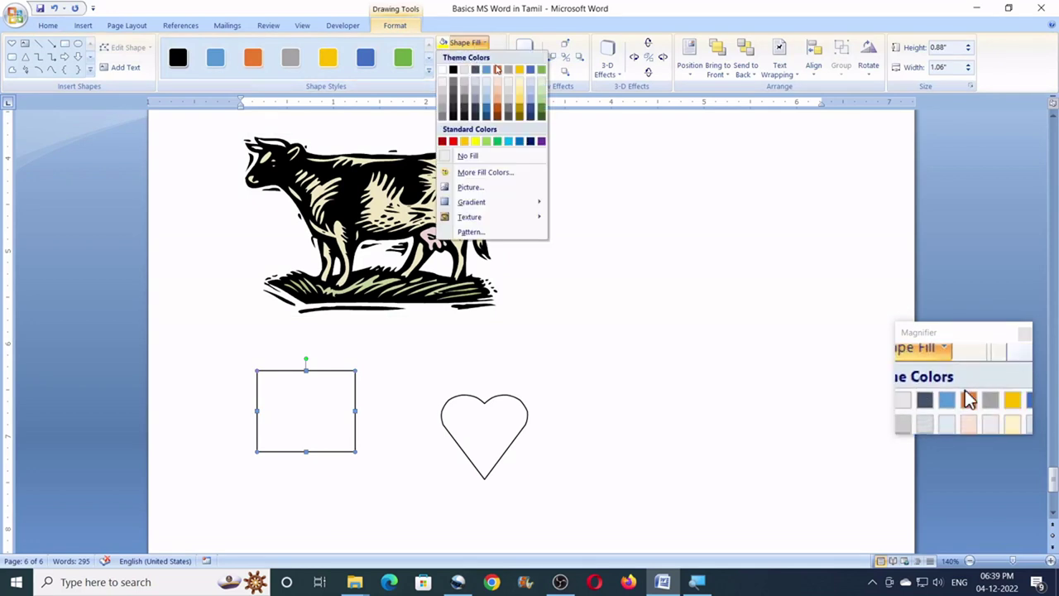
left_click(496, 68)
left_click(489, 58)
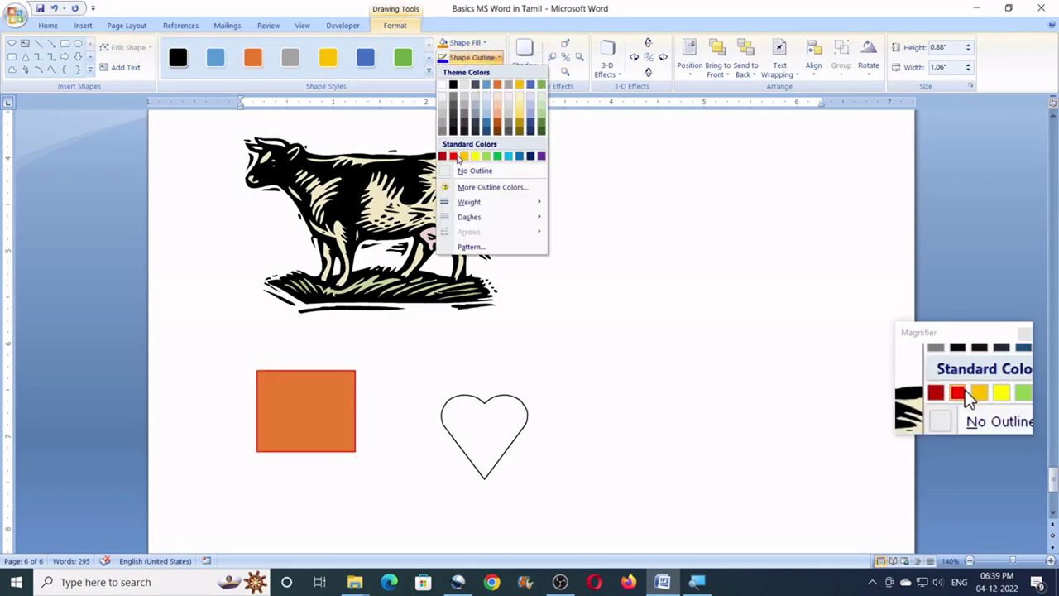
left_click(455, 156)
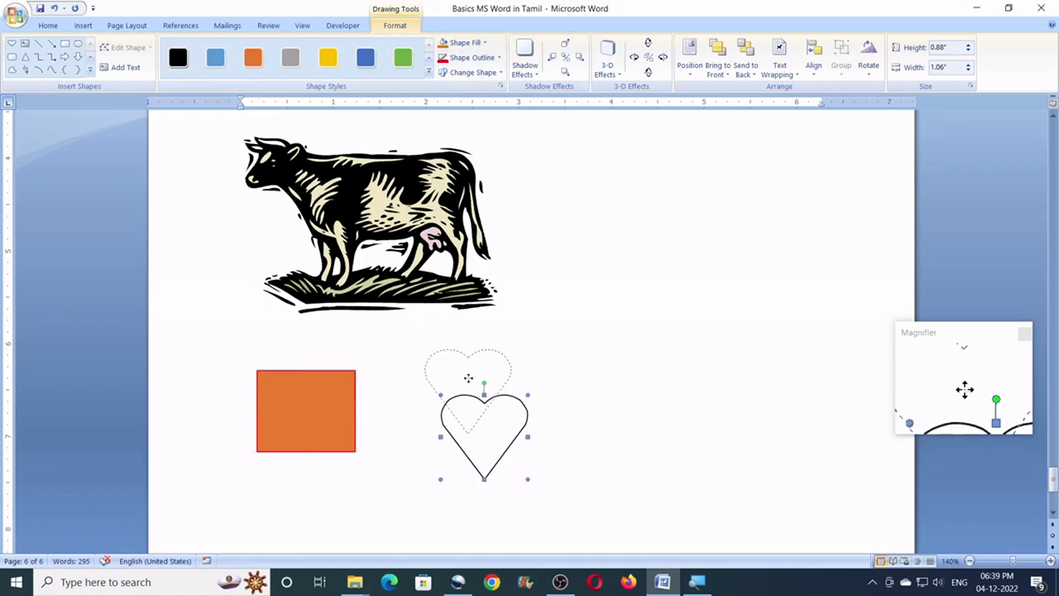
left_click_drag(468, 379, 469, 378)
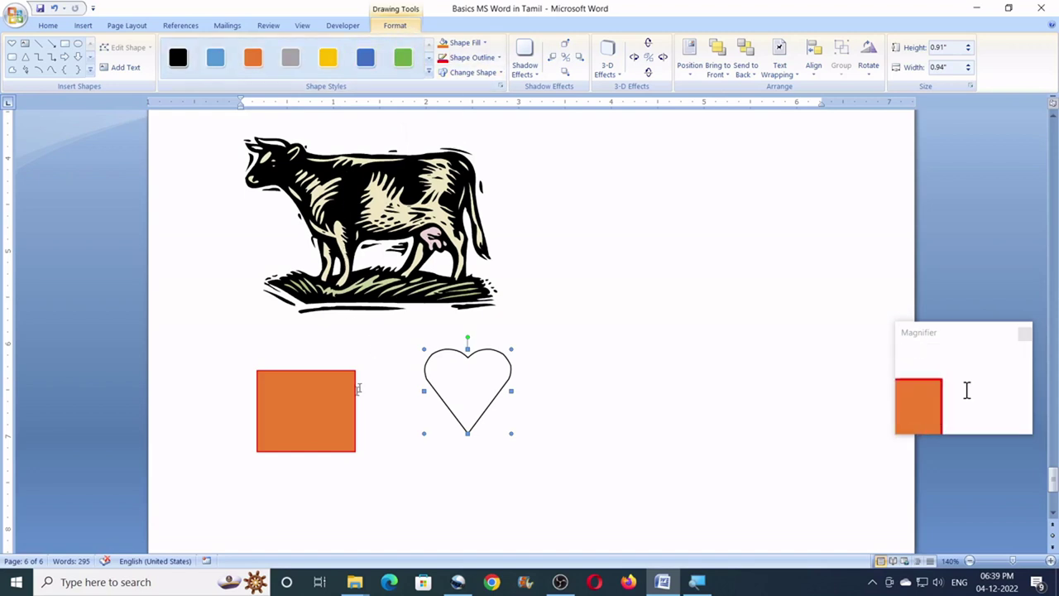
scroll(389, 311, "up", 1)
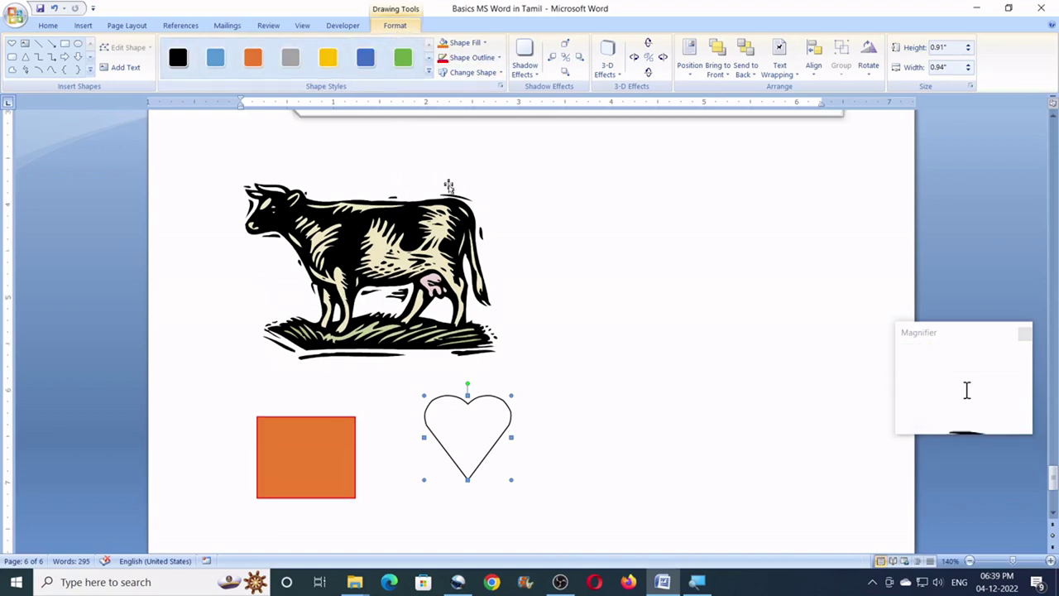
- Deselect the heart and view the page 5 table's Design and Layout tools
scroll(451, 213, "down", 6)
left_click(259, 317)
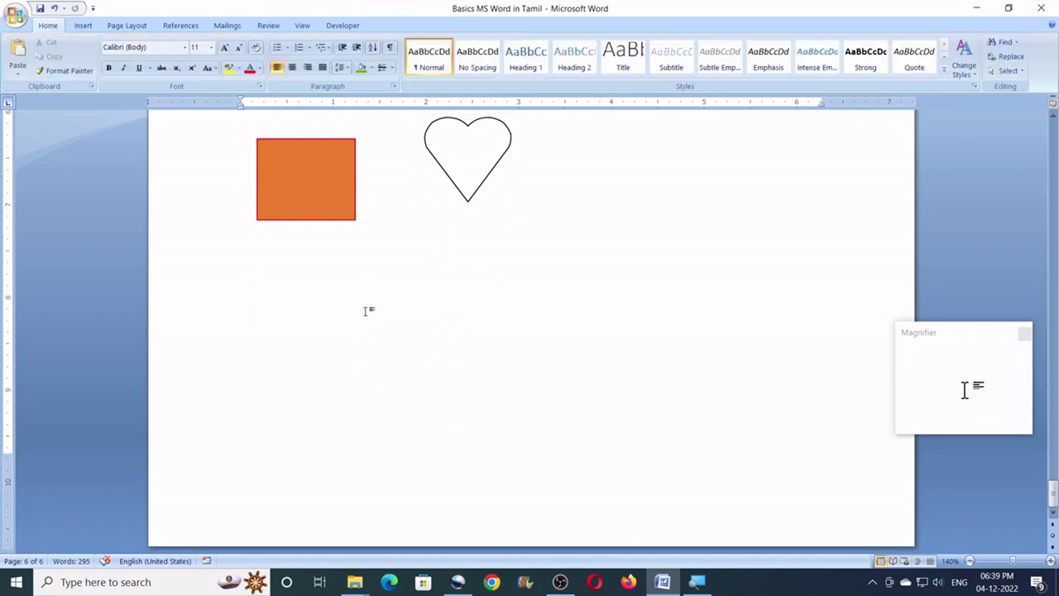
scroll(369, 311, "up", 20)
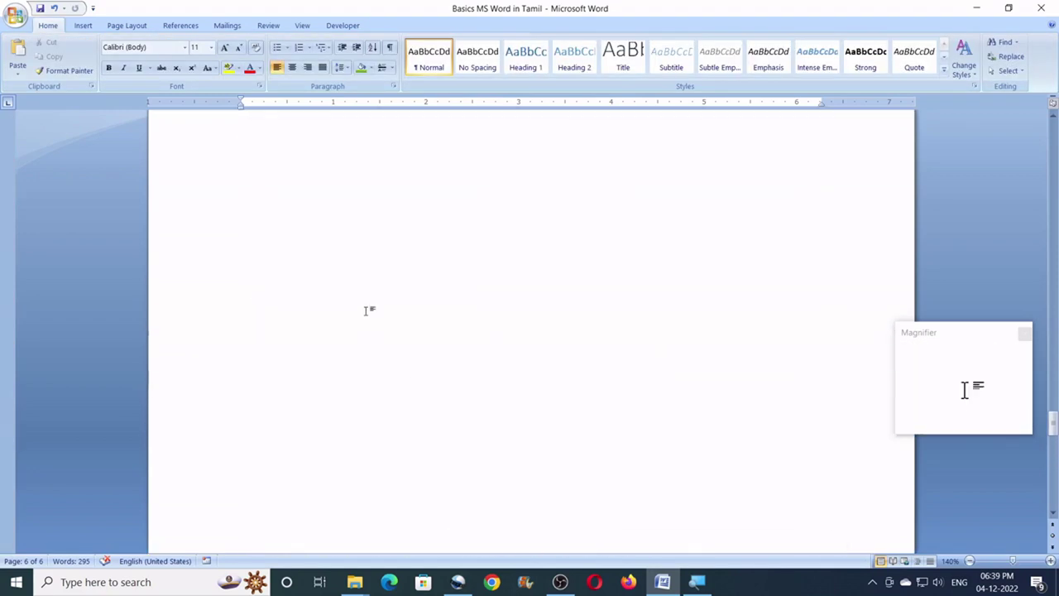
scroll(367, 298, "up", 5)
left_click(373, 261)
left_click(387, 28)
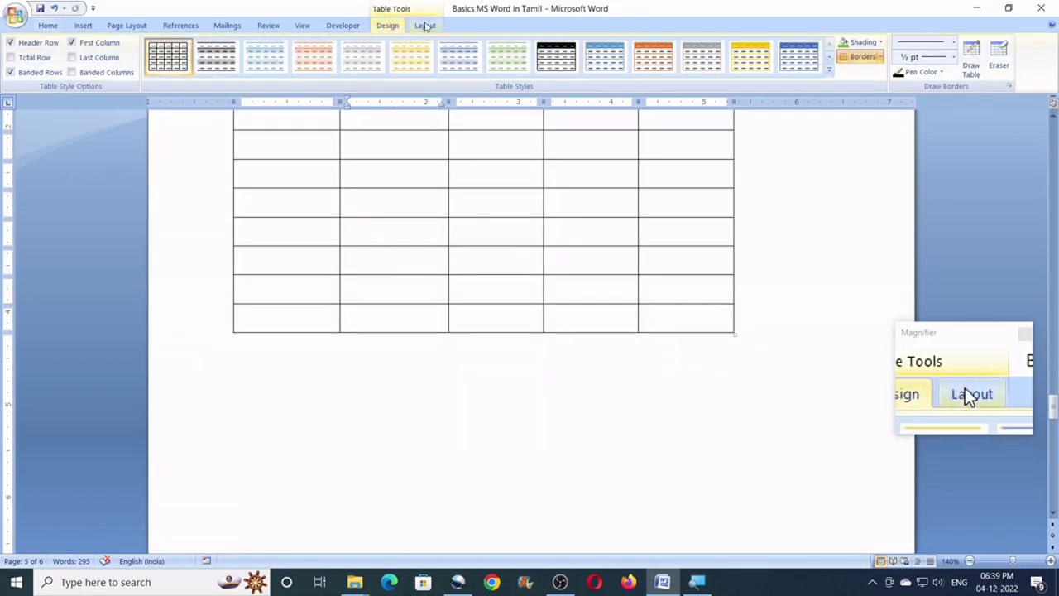
left_click(425, 26)
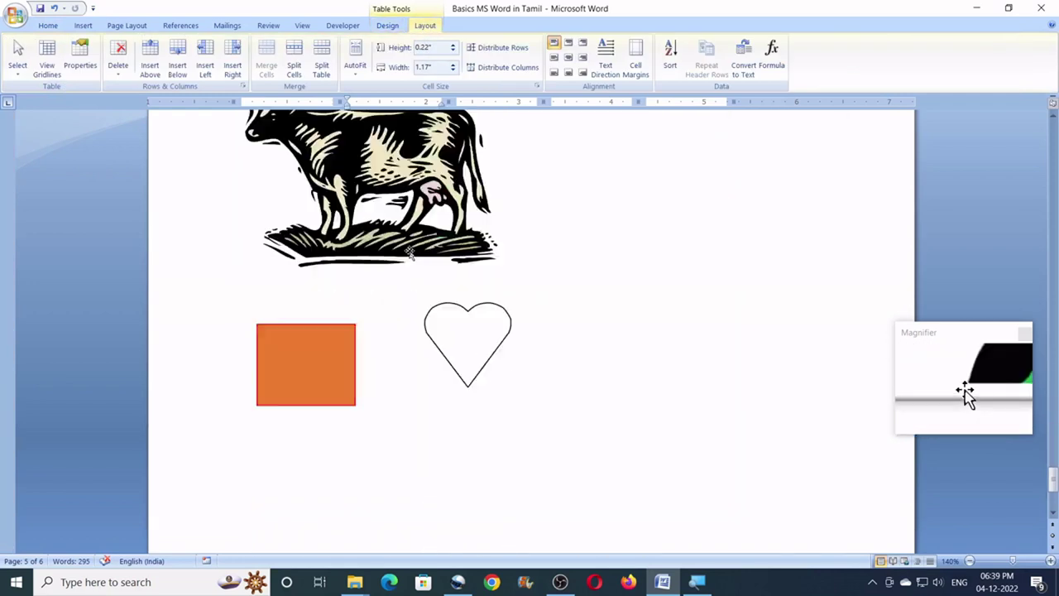
- Place the caret after the shapes and bring up the SmartArt graphic gallery
scroll(410, 252, "down", 2)
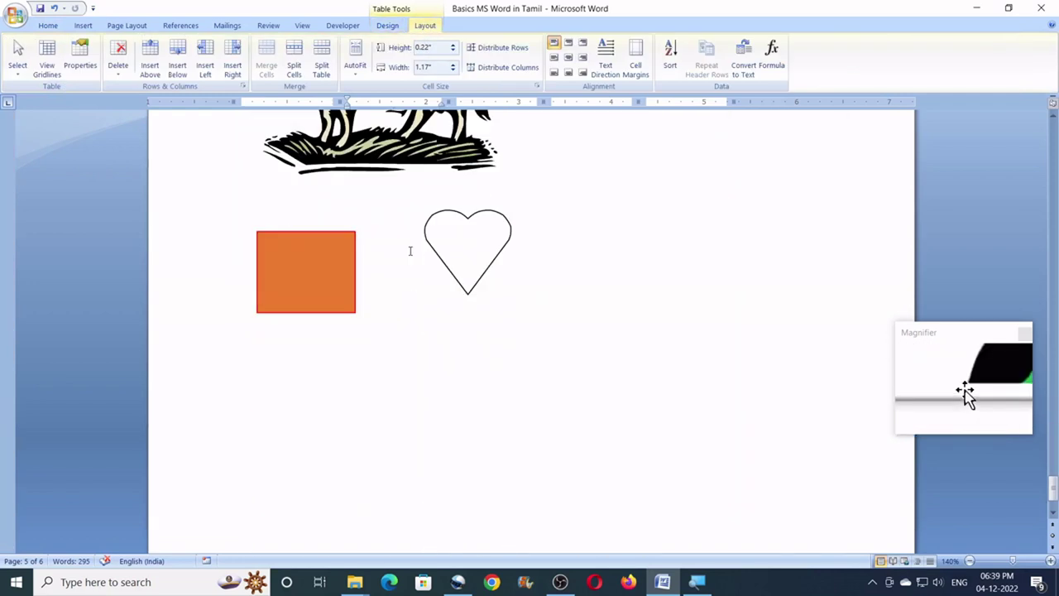
left_click(400, 252)
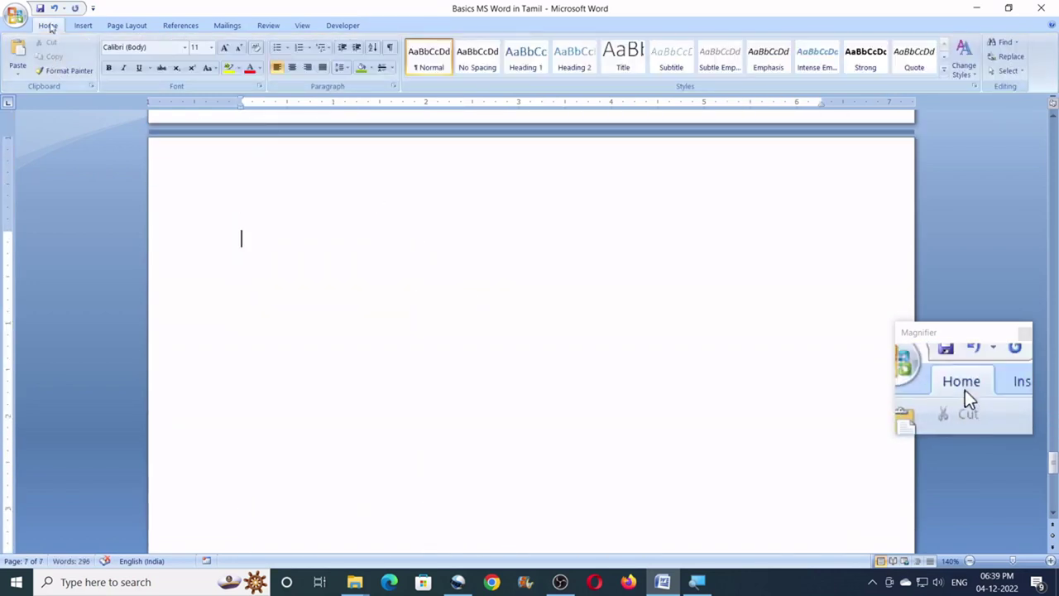
left_click(84, 25)
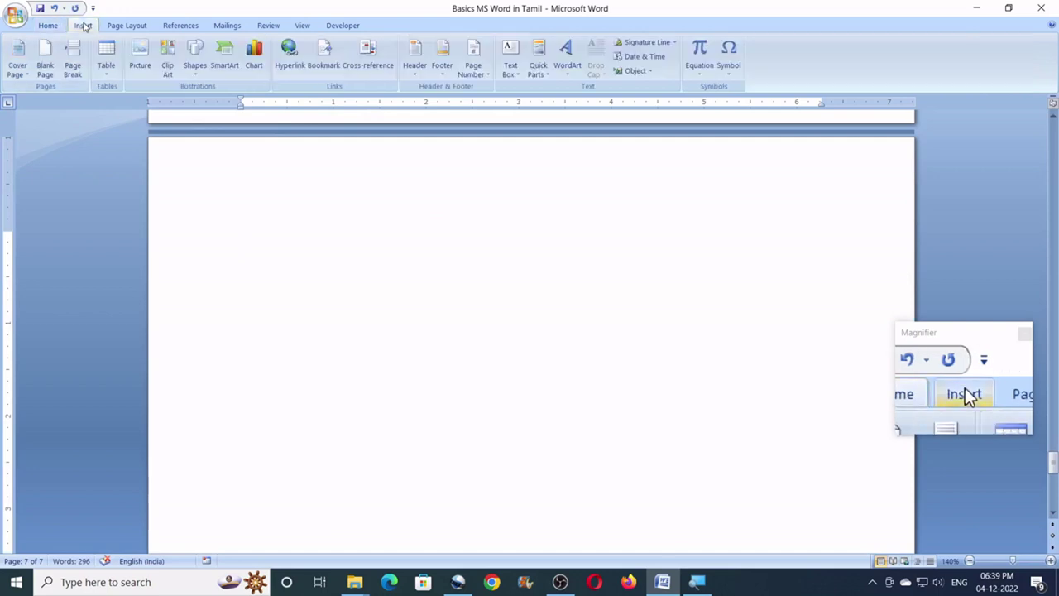
left_click(225, 65)
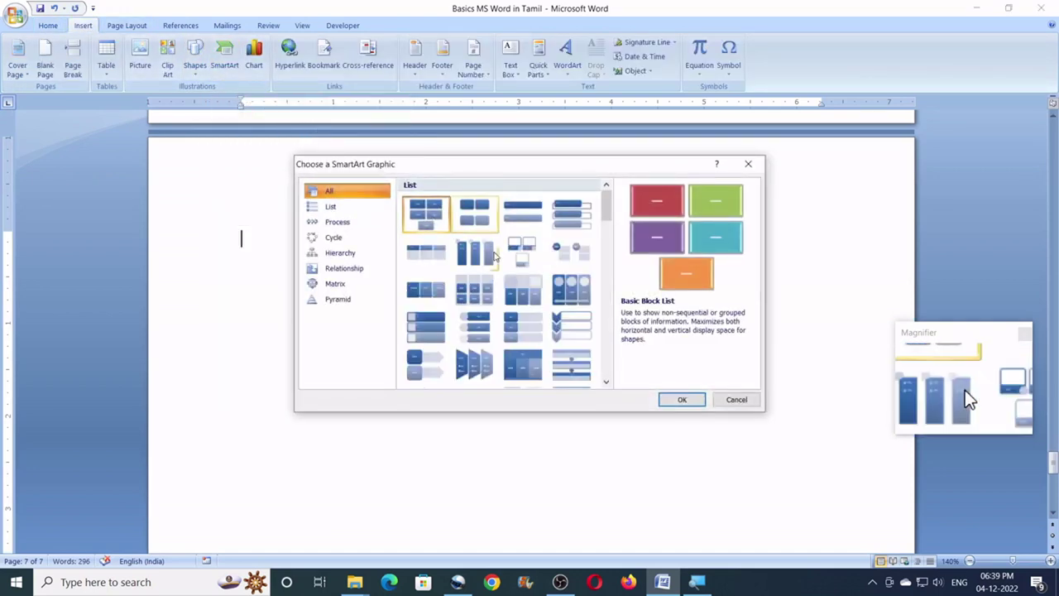
- Insert a Basic Cycle SmartArt diagram on page 7
left_click(334, 237)
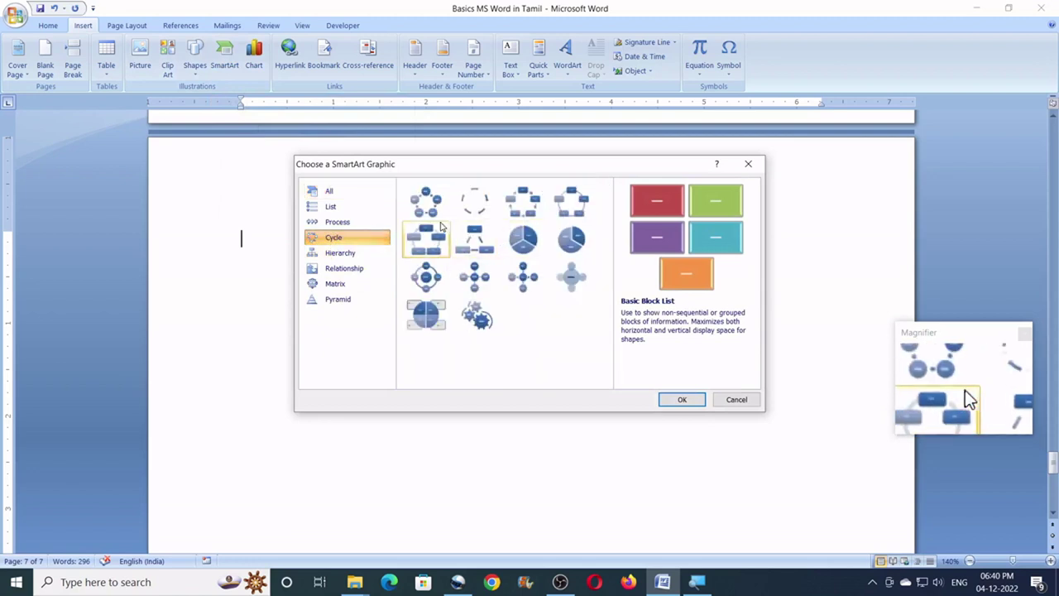
left_click(428, 214)
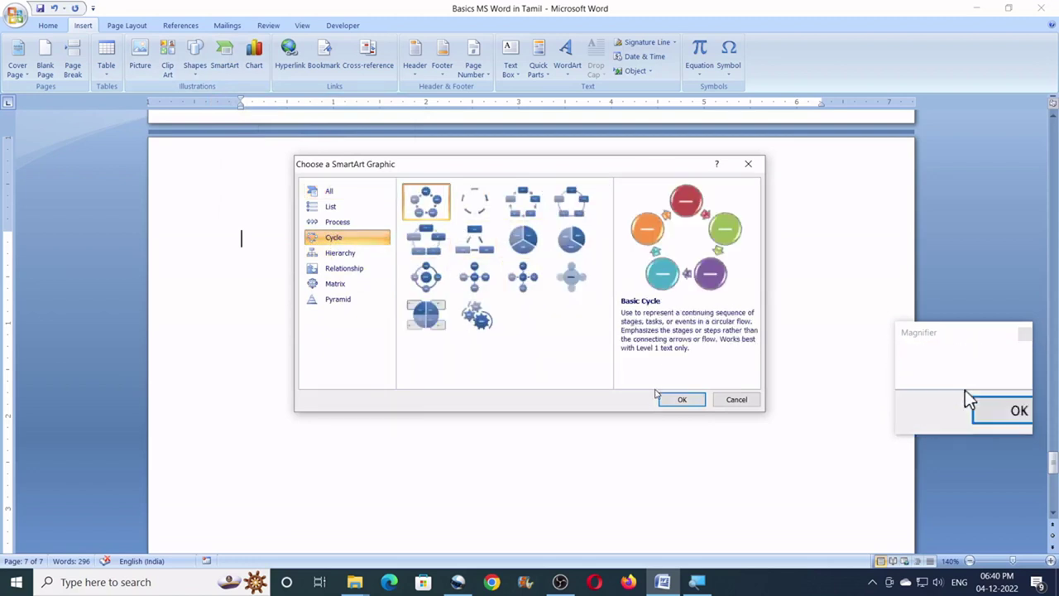
left_click(680, 399)
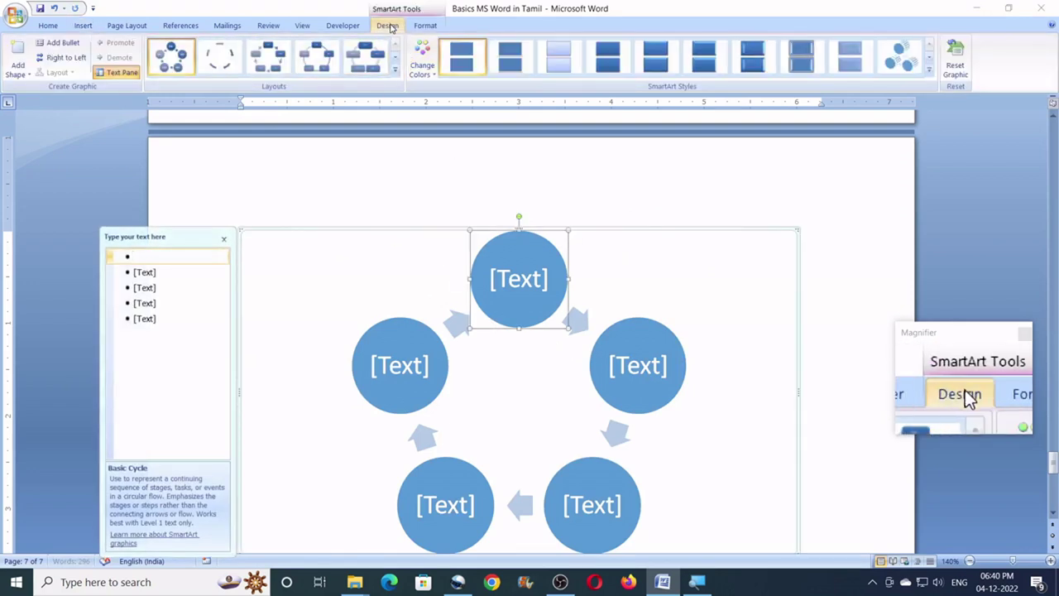
left_click(425, 27)
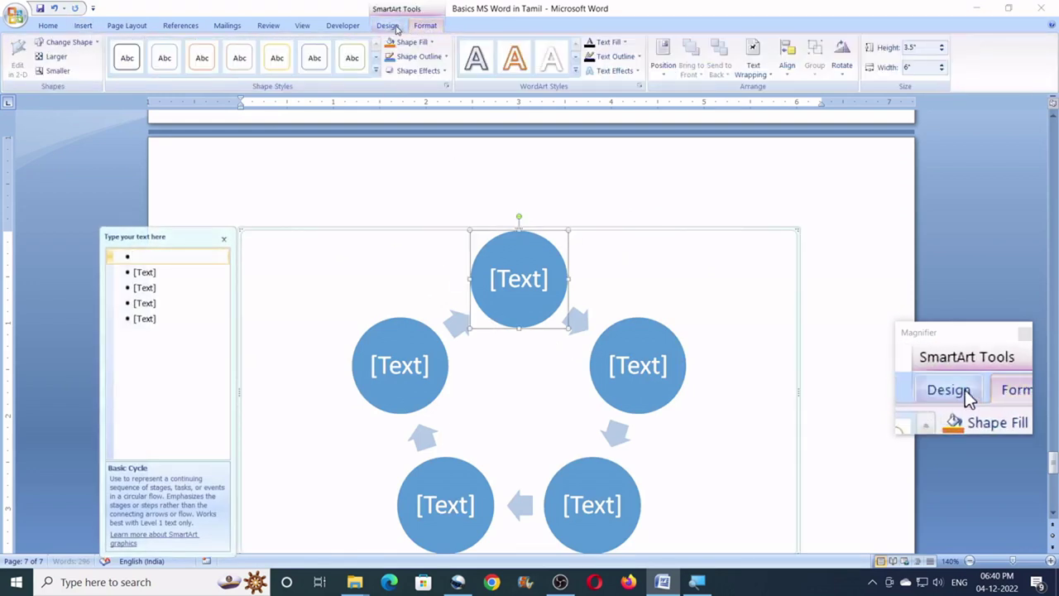
left_click(396, 29)
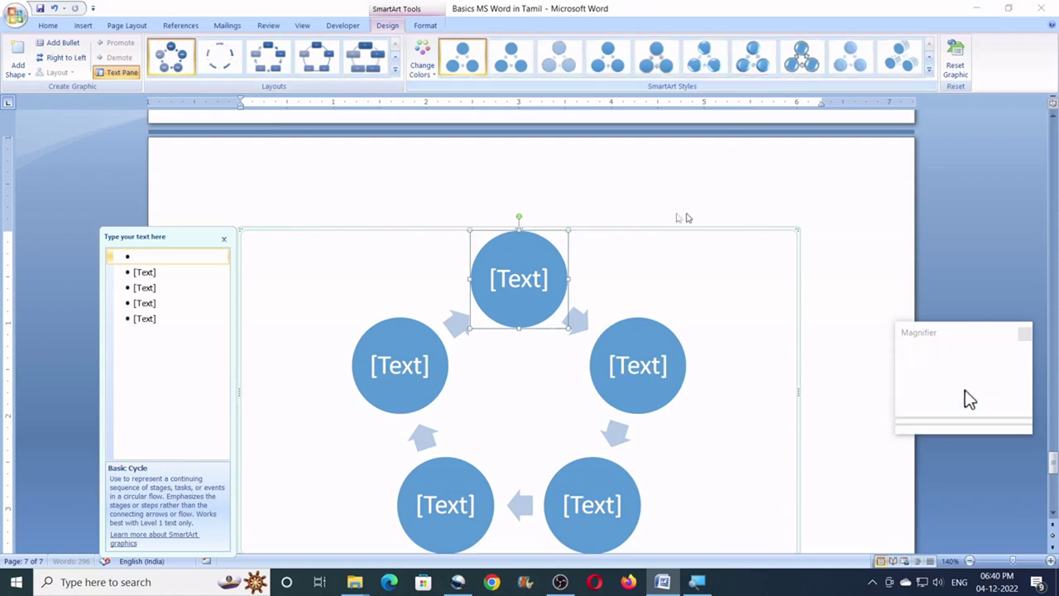
scroll(650, 197, "down", 5)
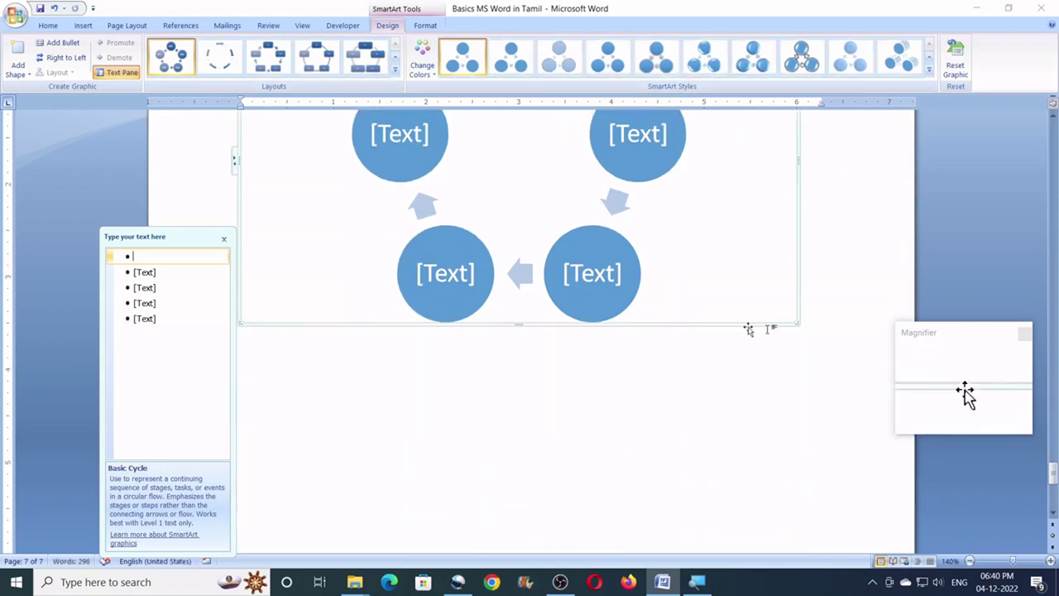
- Start a new page 8 after the diagram and bring up the Insert Chart dialog
left_click(287, 387)
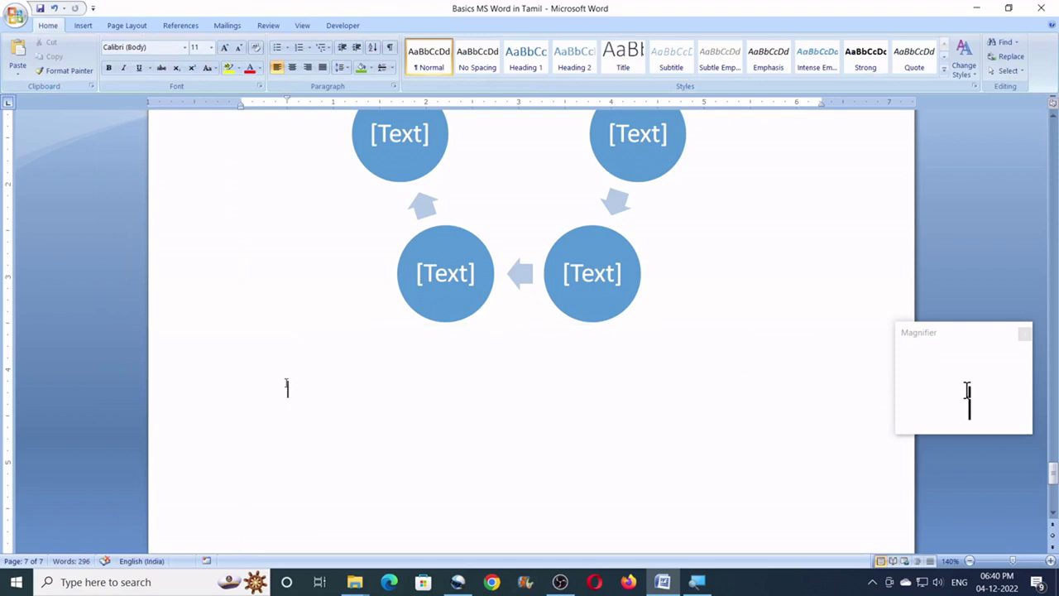
key("ctrl+Return")
scroll(286, 383, "down", 5)
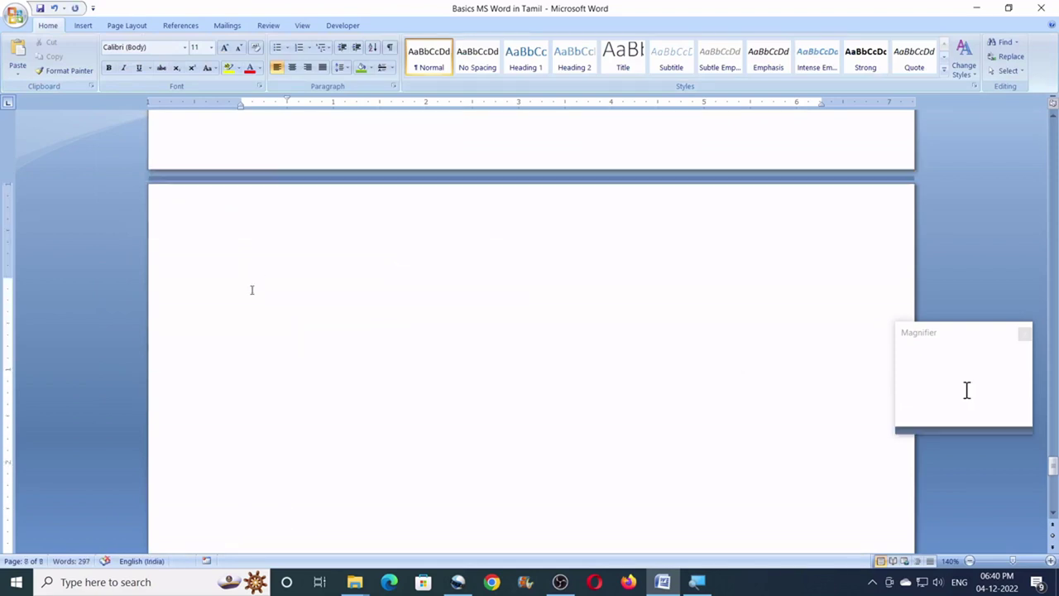
left_click(87, 25)
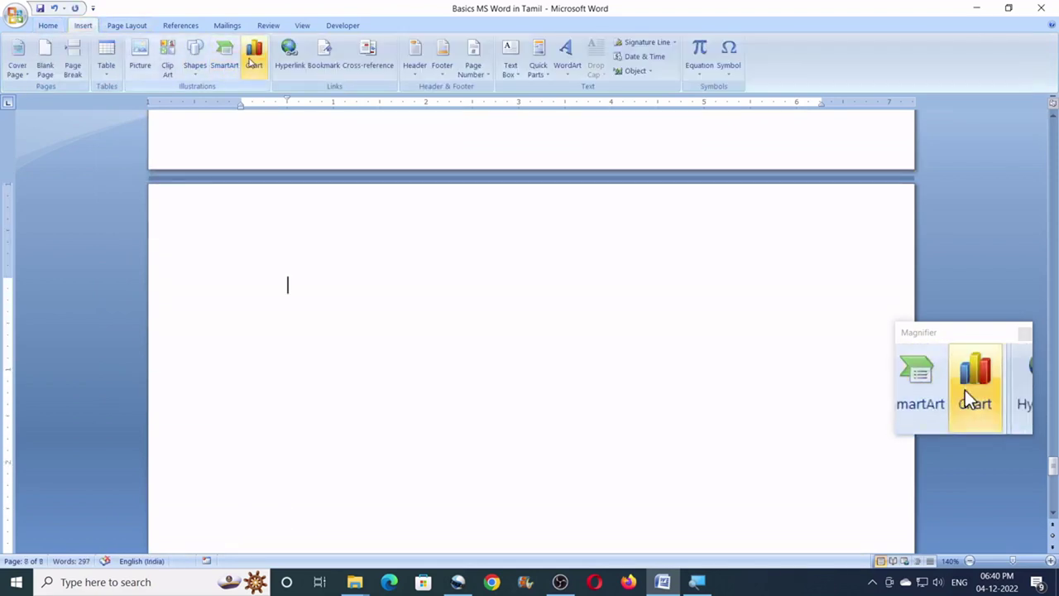
left_click(252, 63)
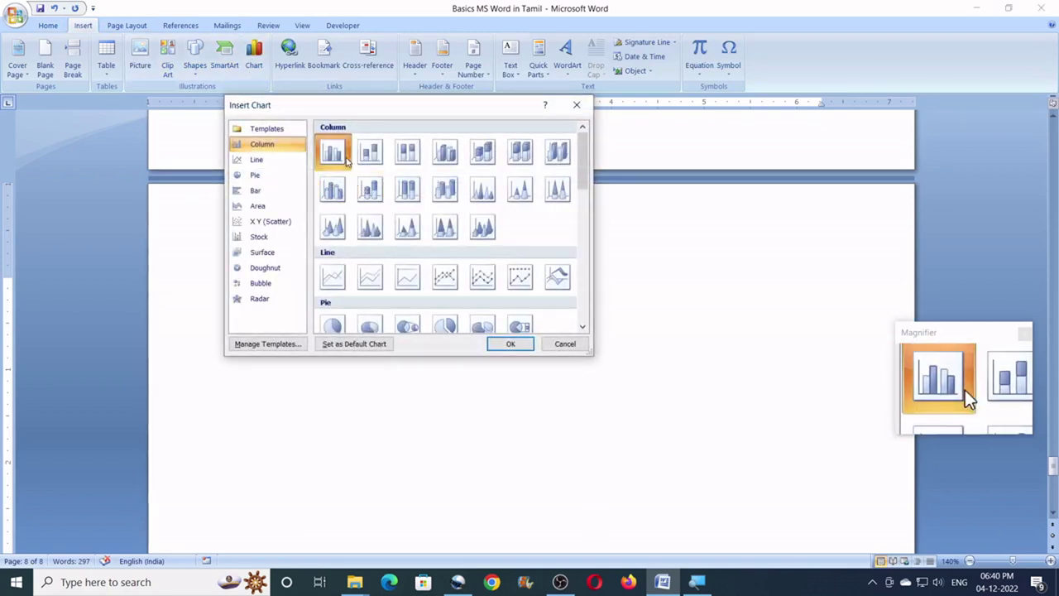
- Insert a clustered column chart and rename its first category to January in the data sheet
left_click(509, 346)
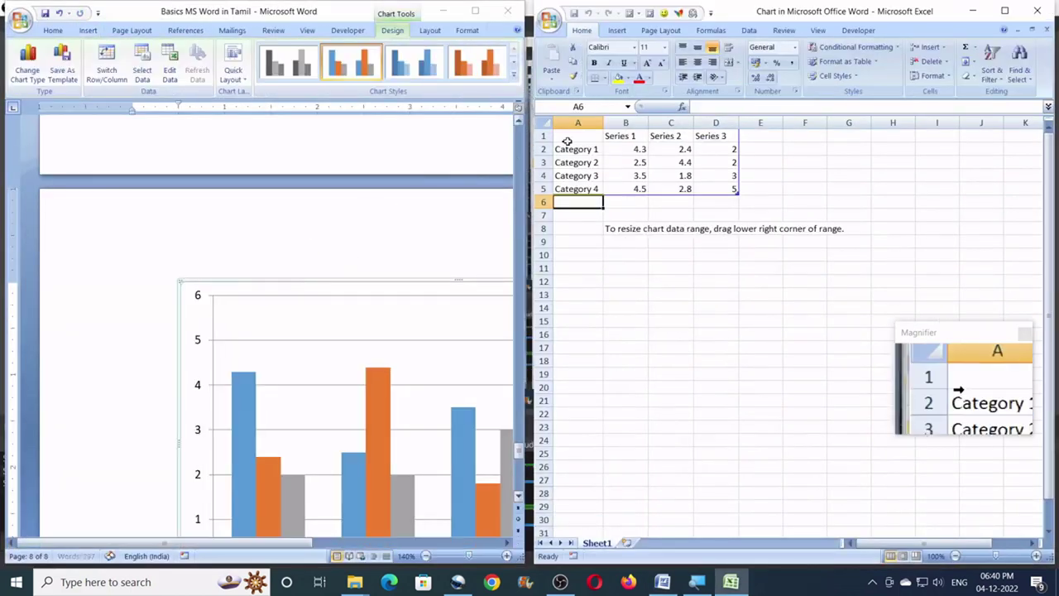
left_click(577, 149)
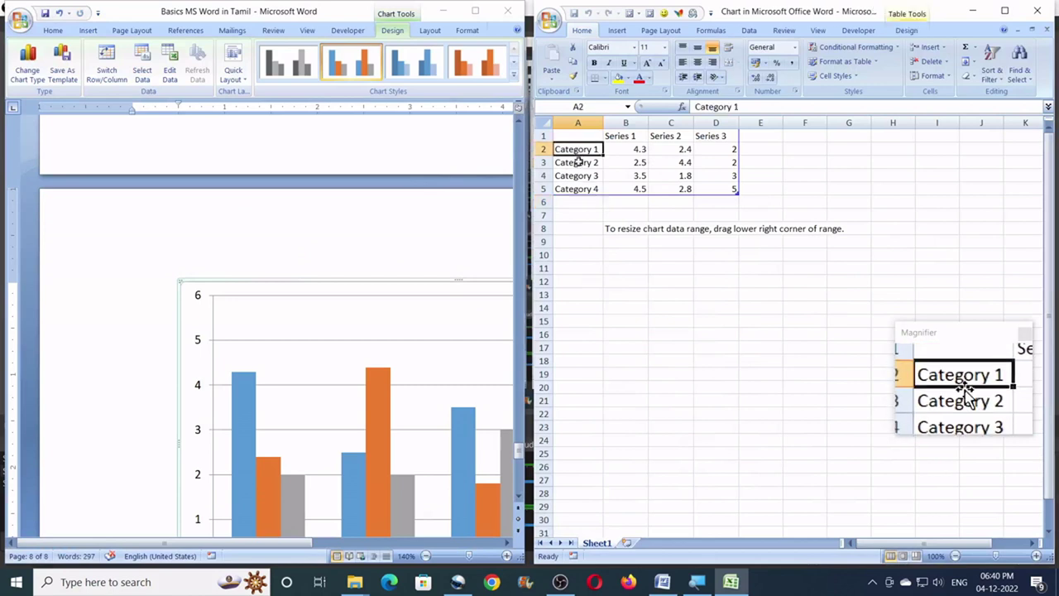
scroll(310, 348, "down", 3)
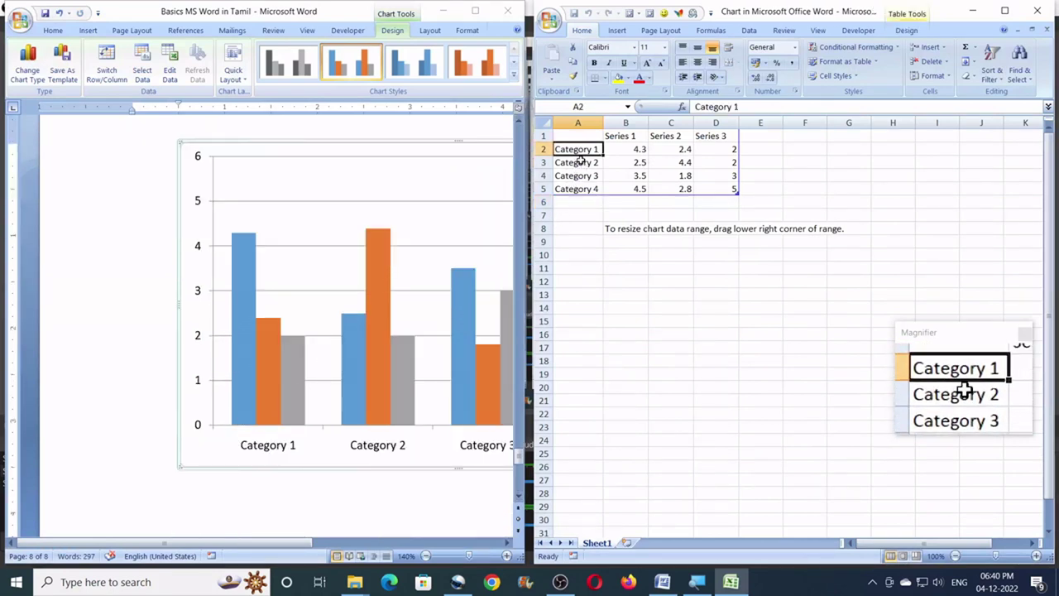
type("A")
type("Janua")
type("ry")
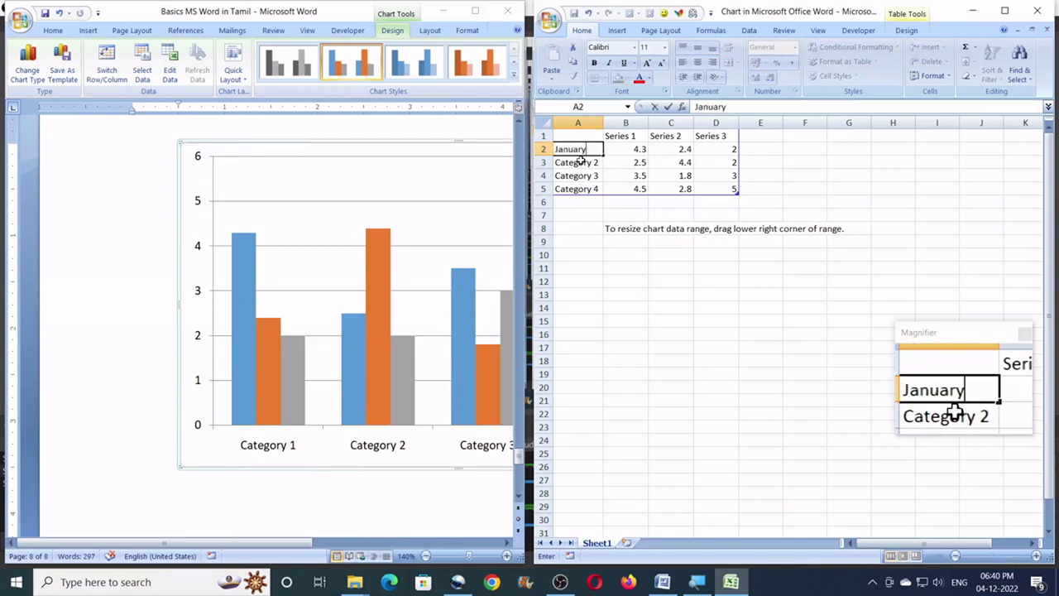
key("Return")
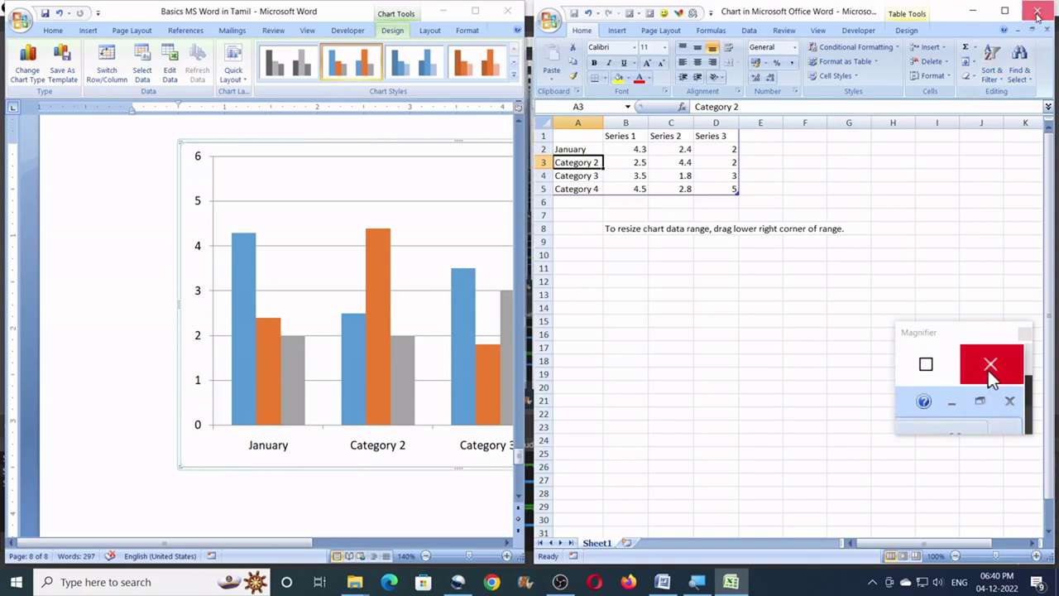
left_click(1037, 10)
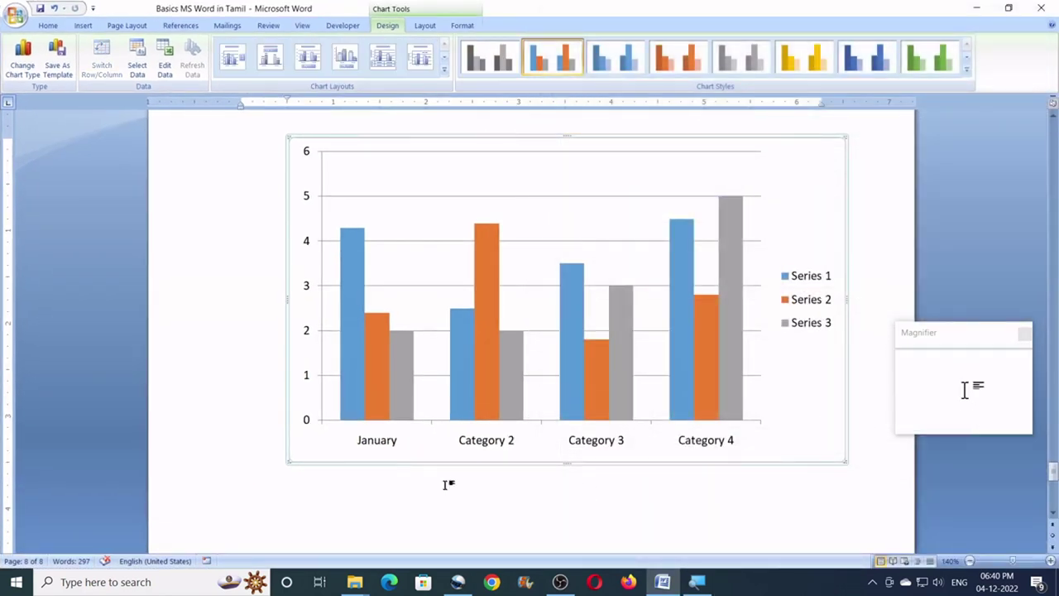
scroll(720, 463, "down", 1)
scroll(720, 464, "down", 3)
left_click(868, 264)
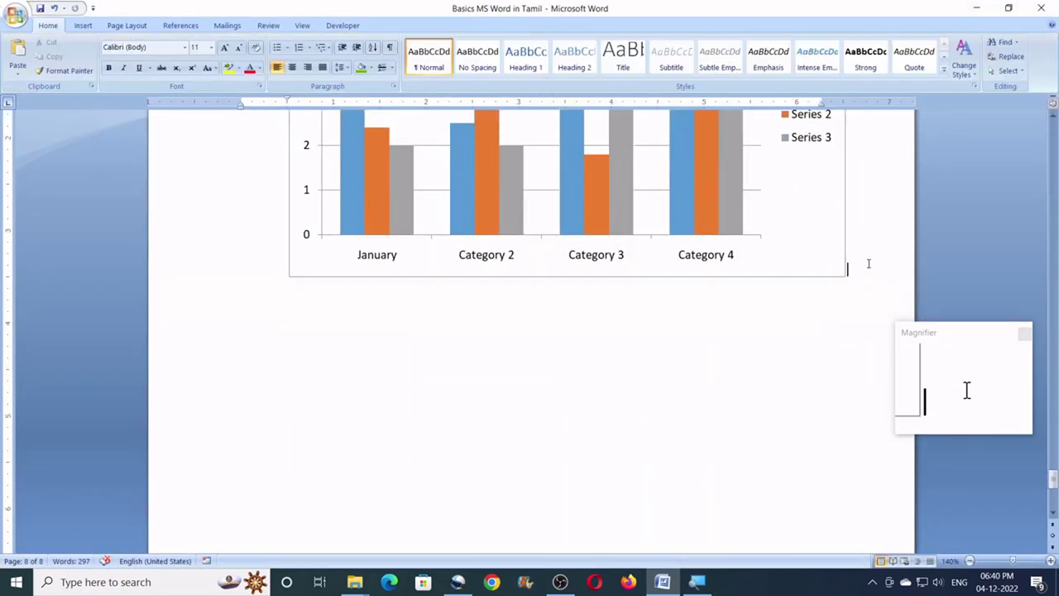
- Add an Accent Bar 1 page number at the bottom of the pages
key("Return")
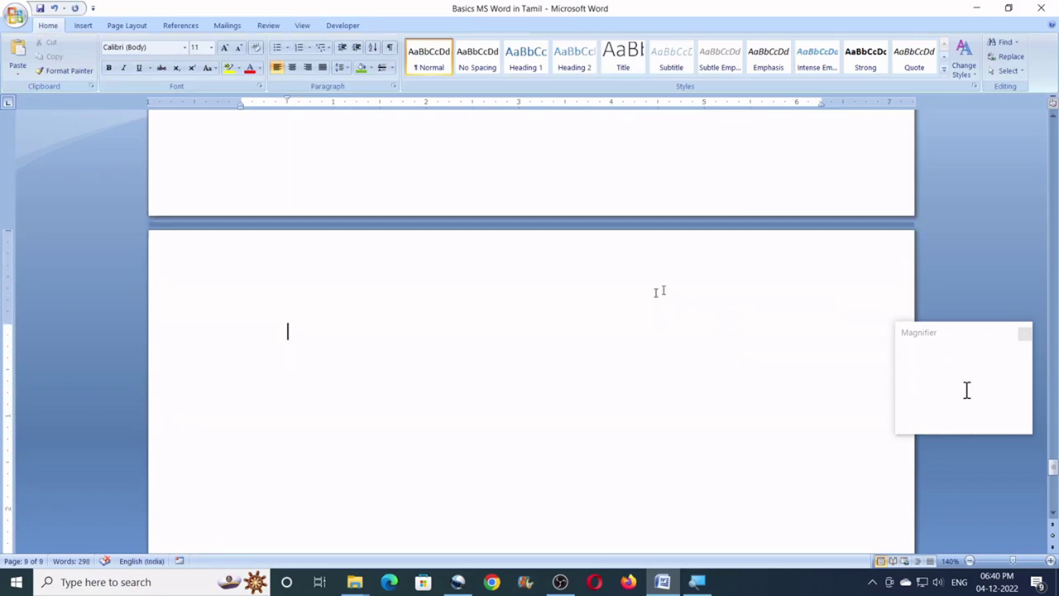
left_click(84, 27)
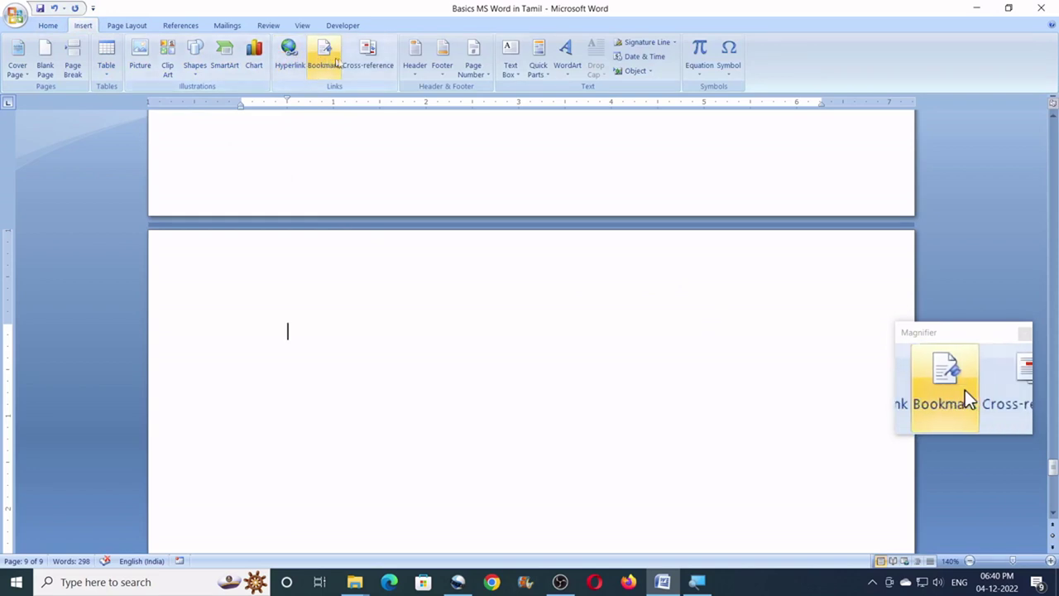
left_click(476, 75)
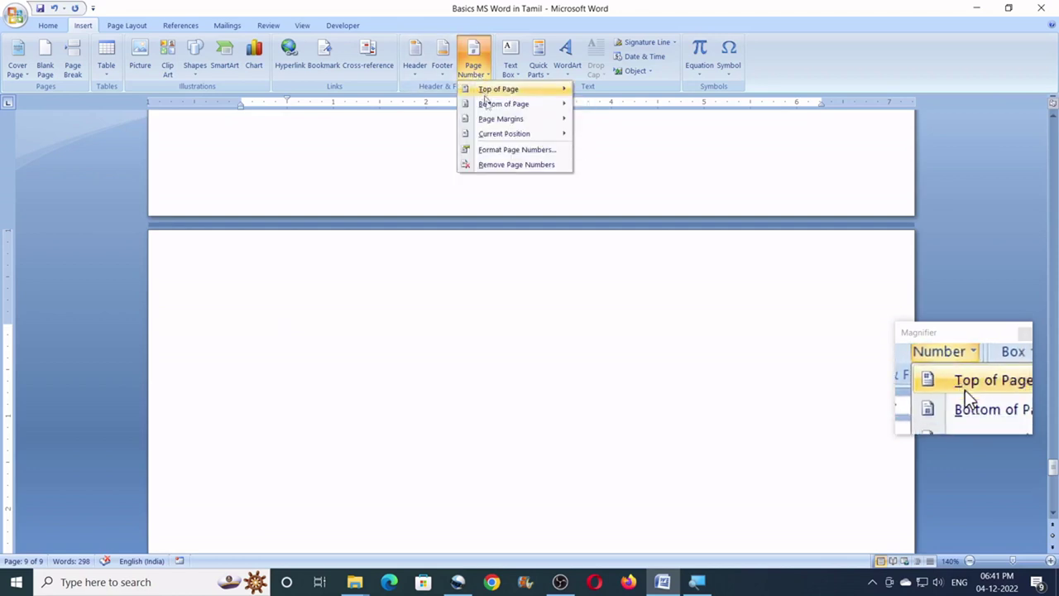
mouse_move(497, 105)
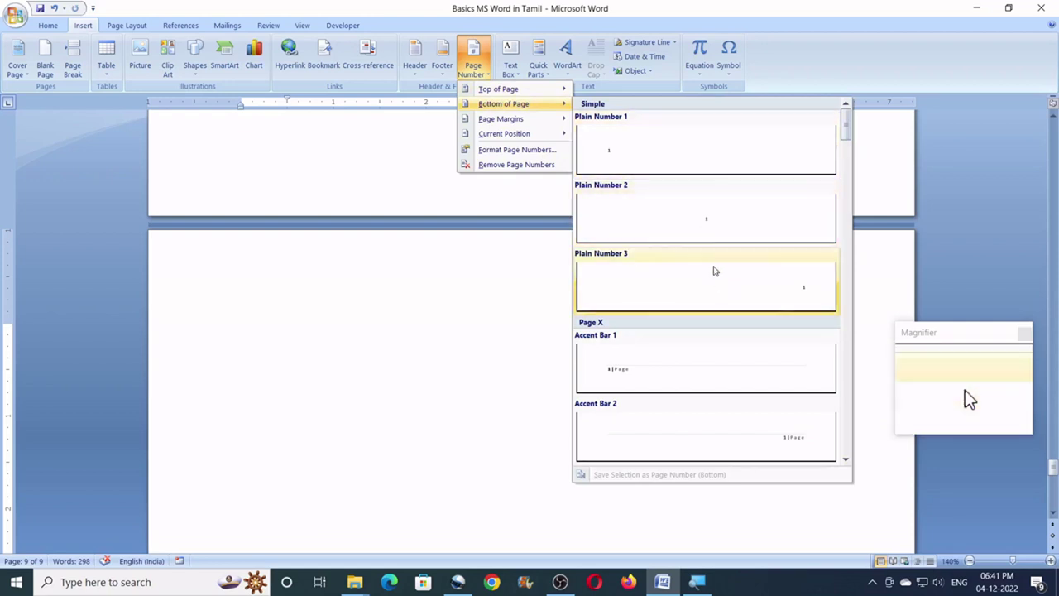
left_click(623, 375)
- Review the page-number footers across the pages and close header and footer editing
scroll(285, 467, "up", 3)
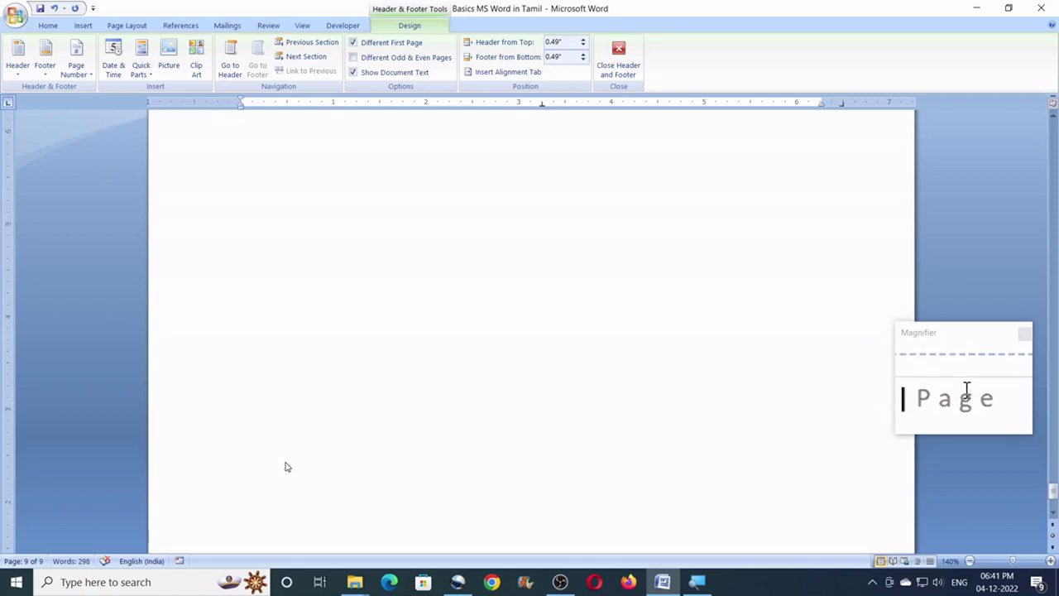
scroll(288, 407, "up", 3)
scroll(253, 264, "up", 10)
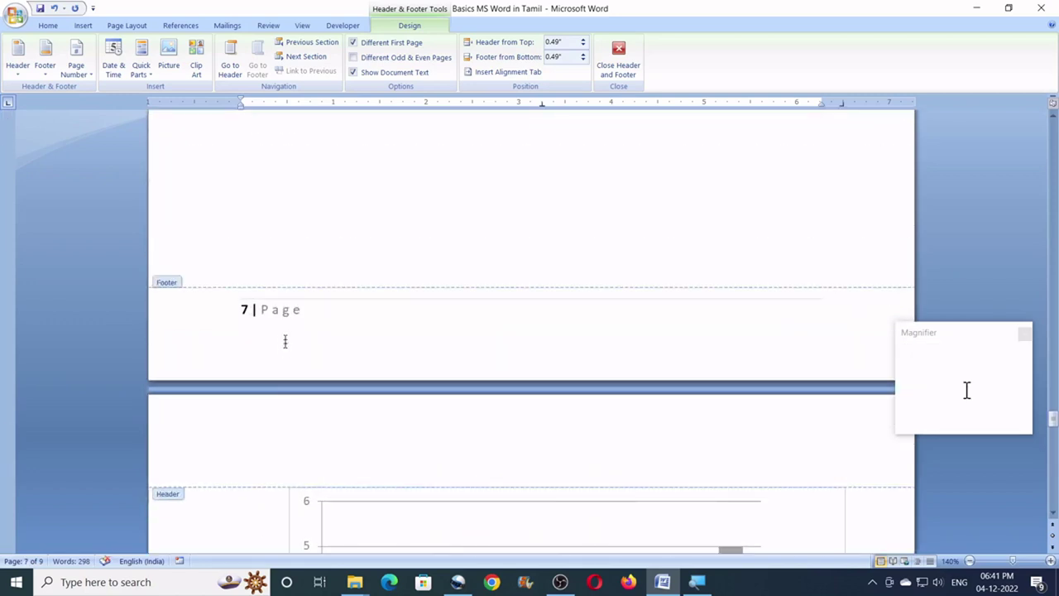
scroll(286, 351, "up", 10)
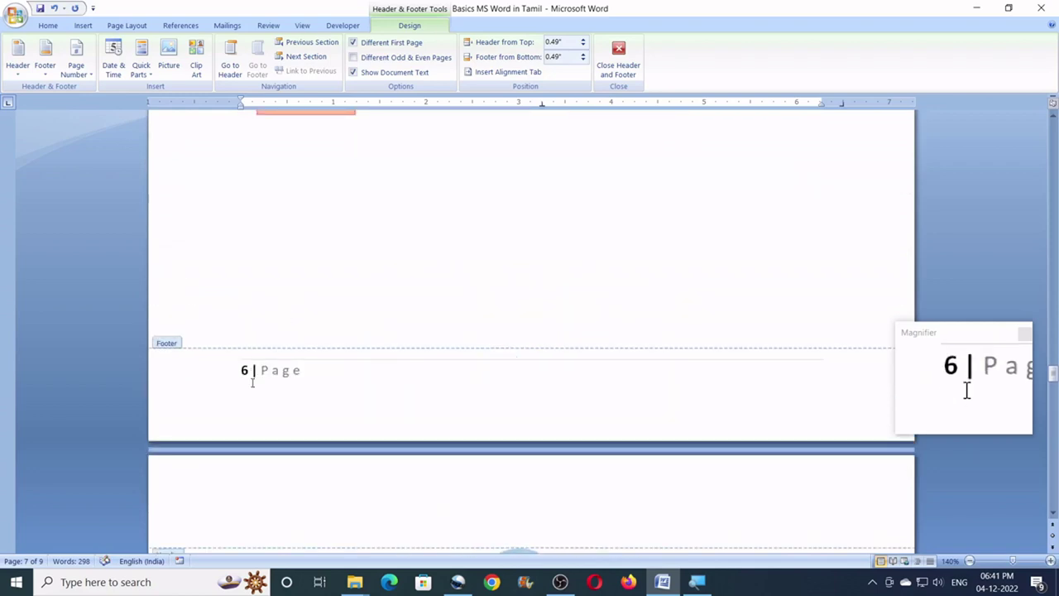
scroll(253, 382, "up", 10)
scroll(257, 303, "up", 10)
scroll(301, 314, "down", 5)
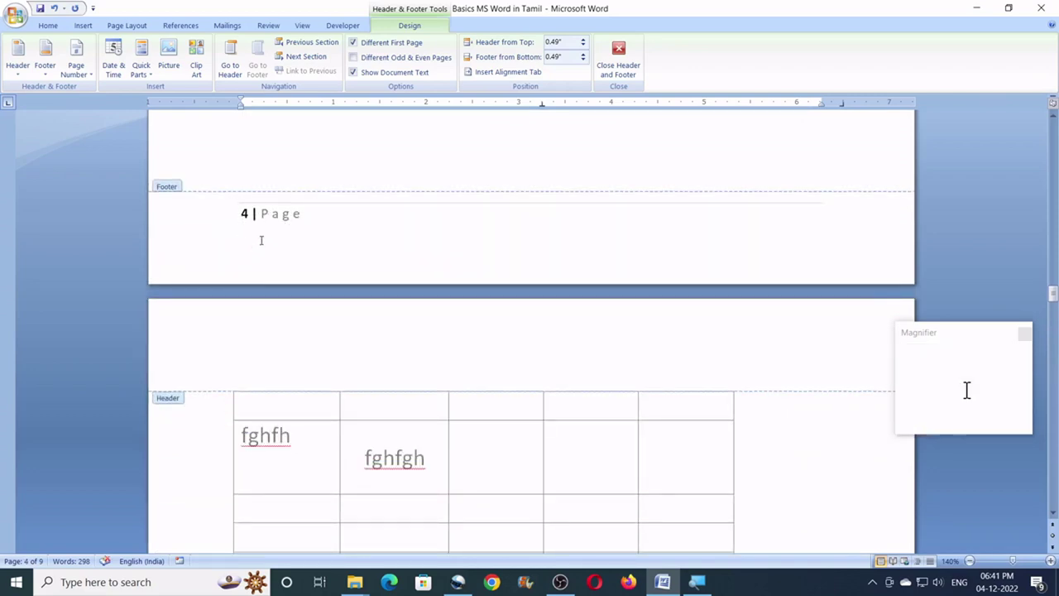
scroll(306, 244, "up", 4)
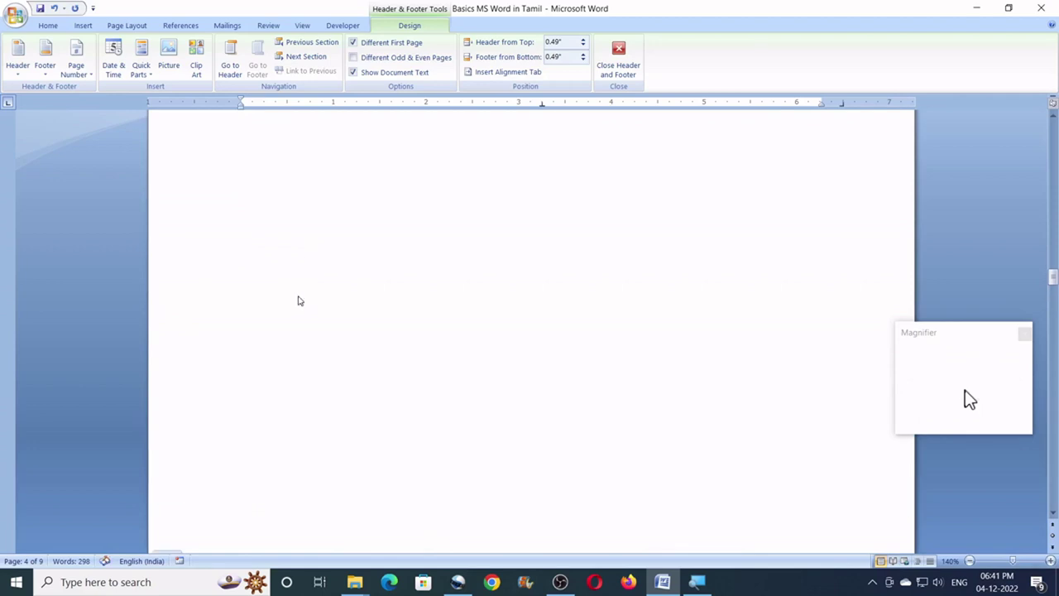
scroll(290, 436, "down", 2)
scroll(314, 409, "up", 10)
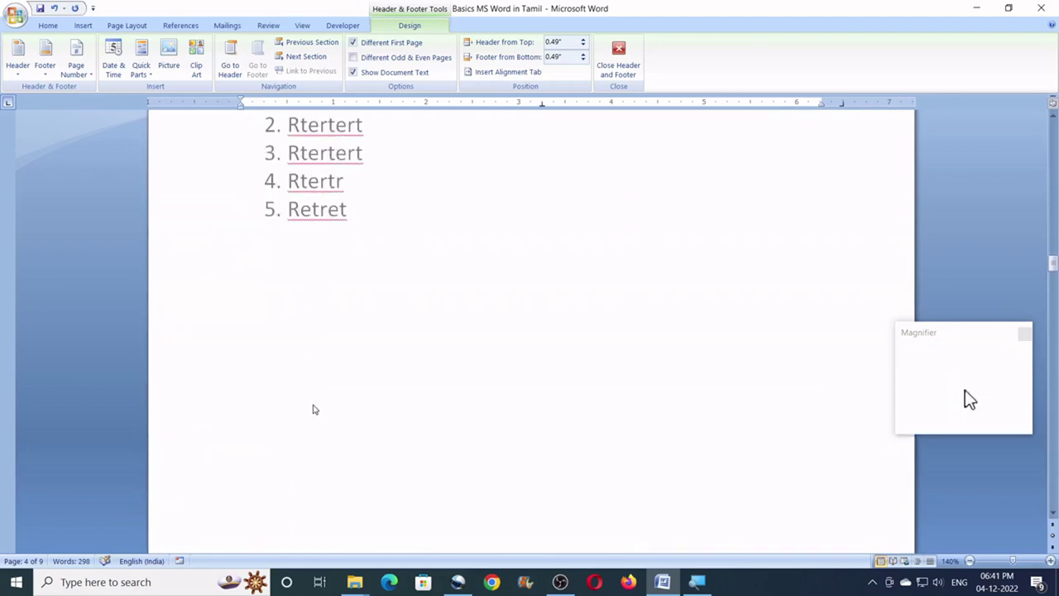
scroll(315, 397, "up", 10)
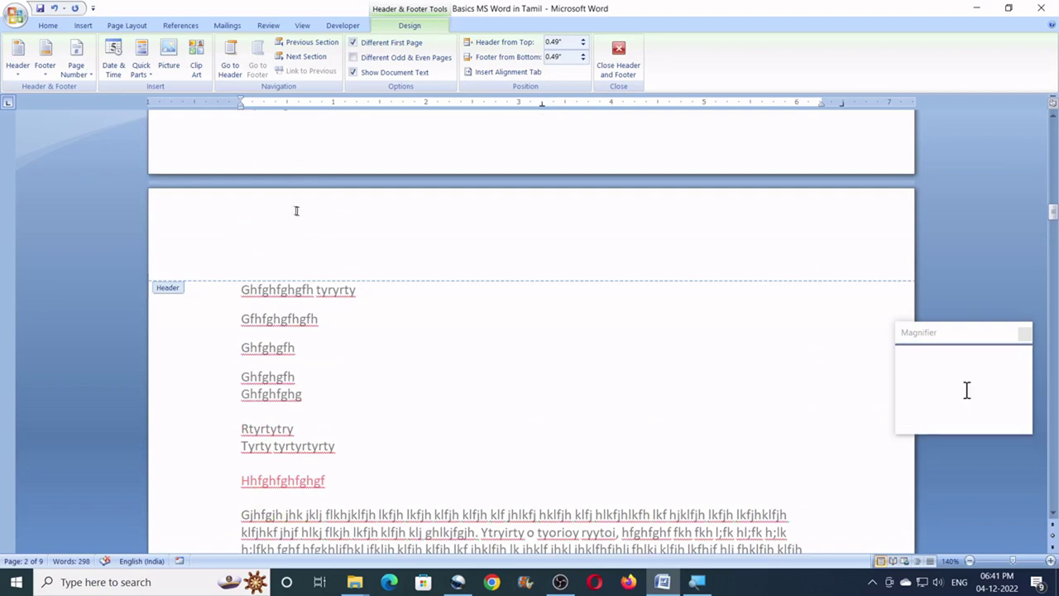
left_click(619, 58)
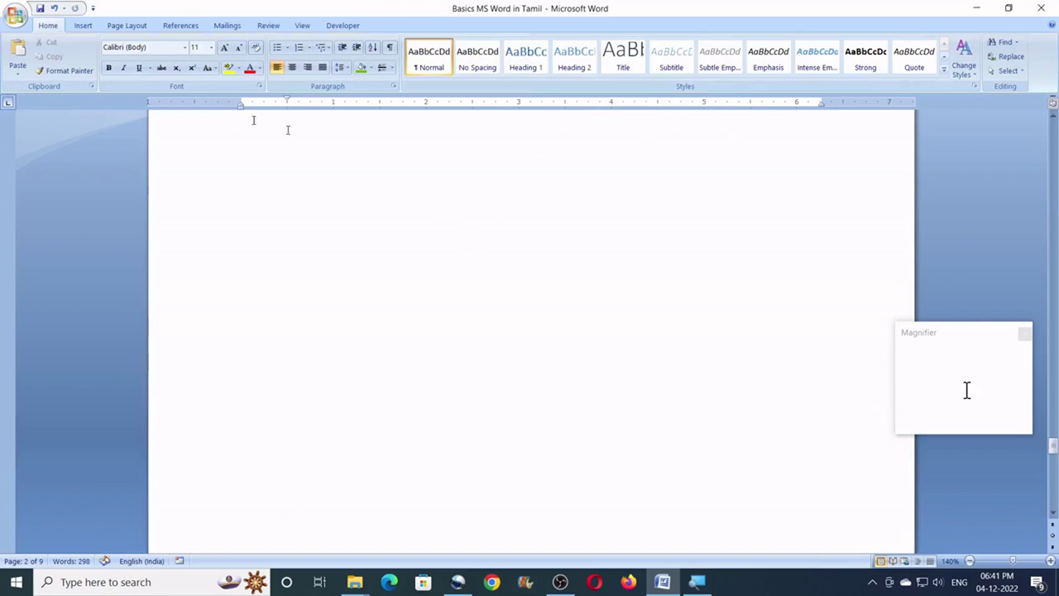
left_click(83, 25)
- Insert the Annual header and enter 'CKT Channel' as its title
scroll(433, 201, "up", 5)
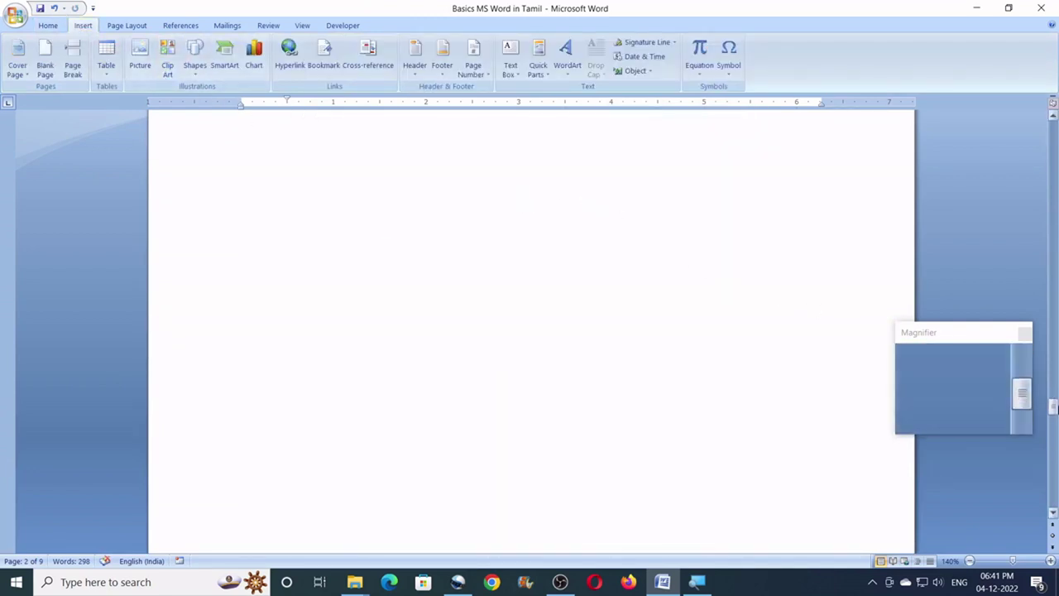
left_click_drag(1053, 408, 1053, 173)
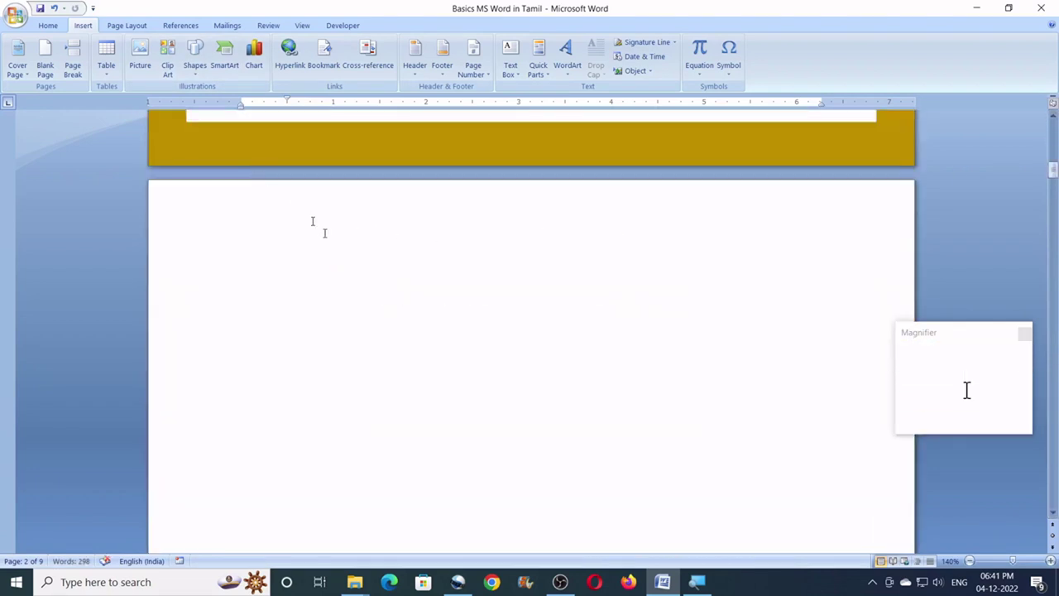
scroll(338, 249, "down", 1)
scroll(338, 249, "down", 4)
scroll(339, 249, "up", 3)
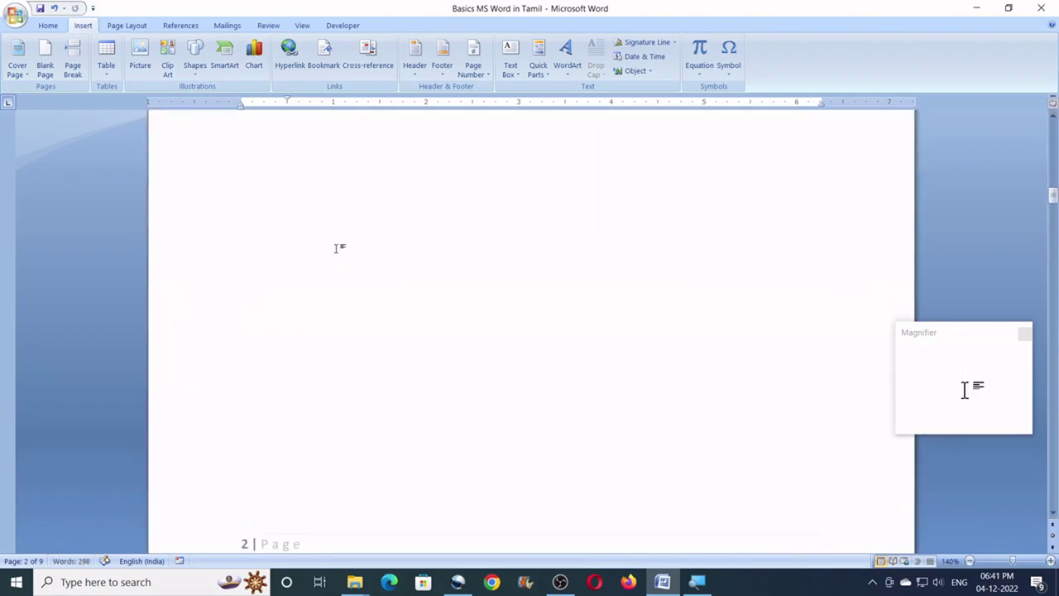
scroll(339, 249, "up", 1)
scroll(338, 249, "down", 5)
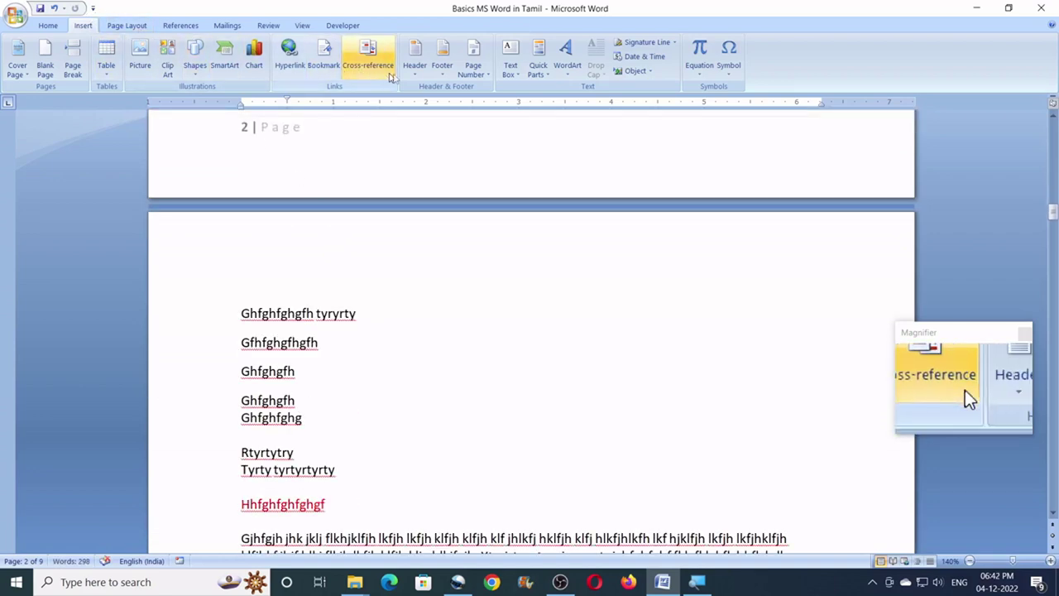
left_click(416, 75)
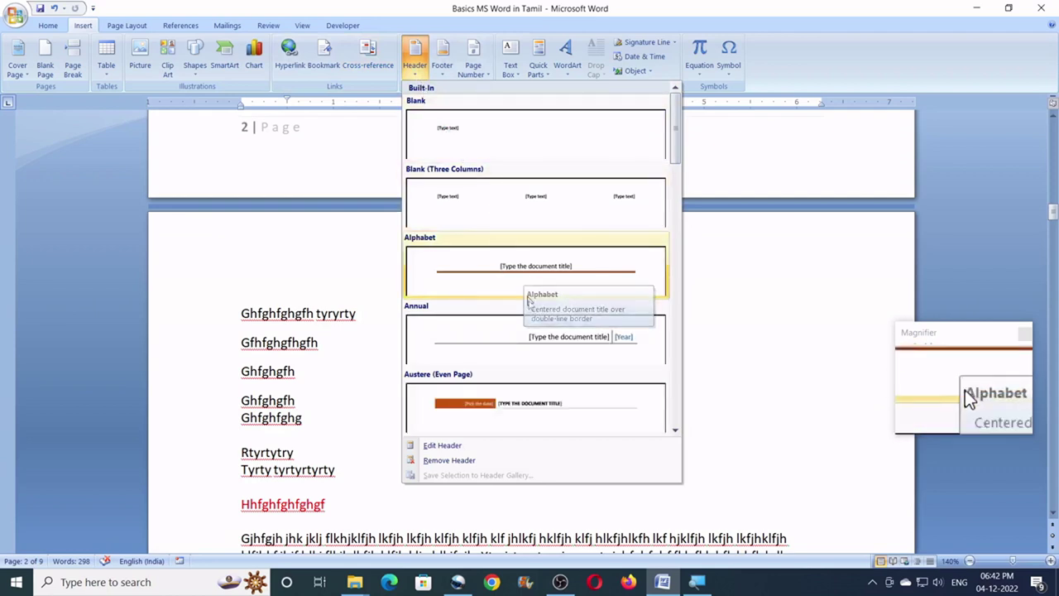
left_click(548, 341)
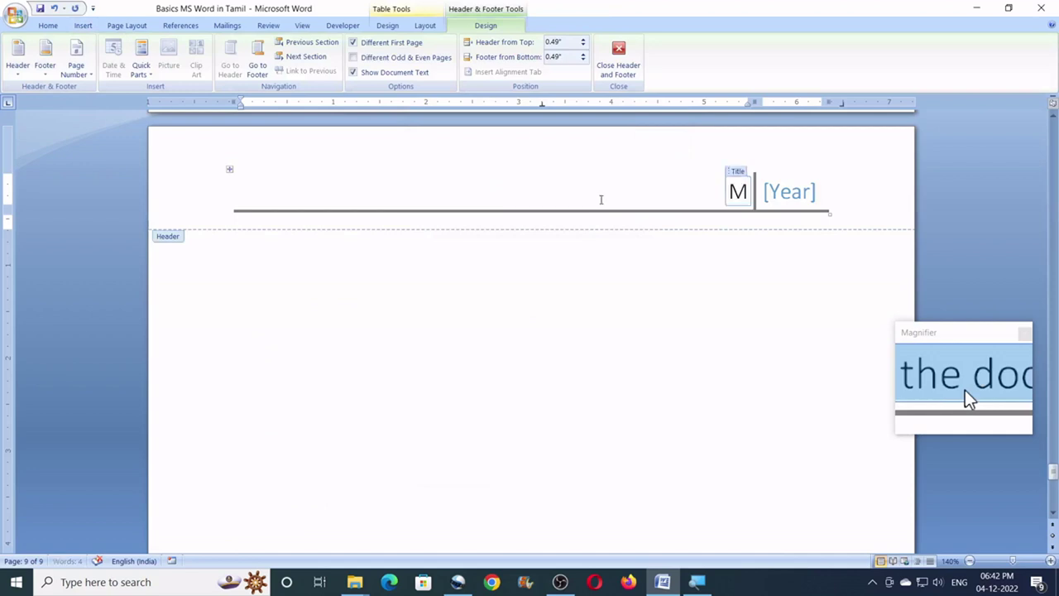
type("M")
key("BackSpace")
type("CKT")
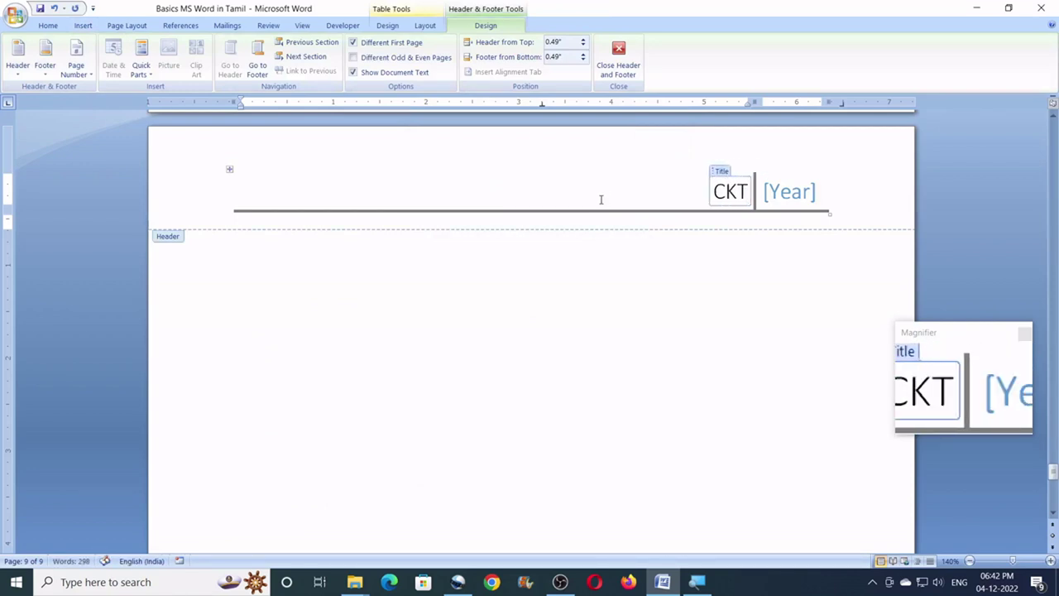
type(" Cha")
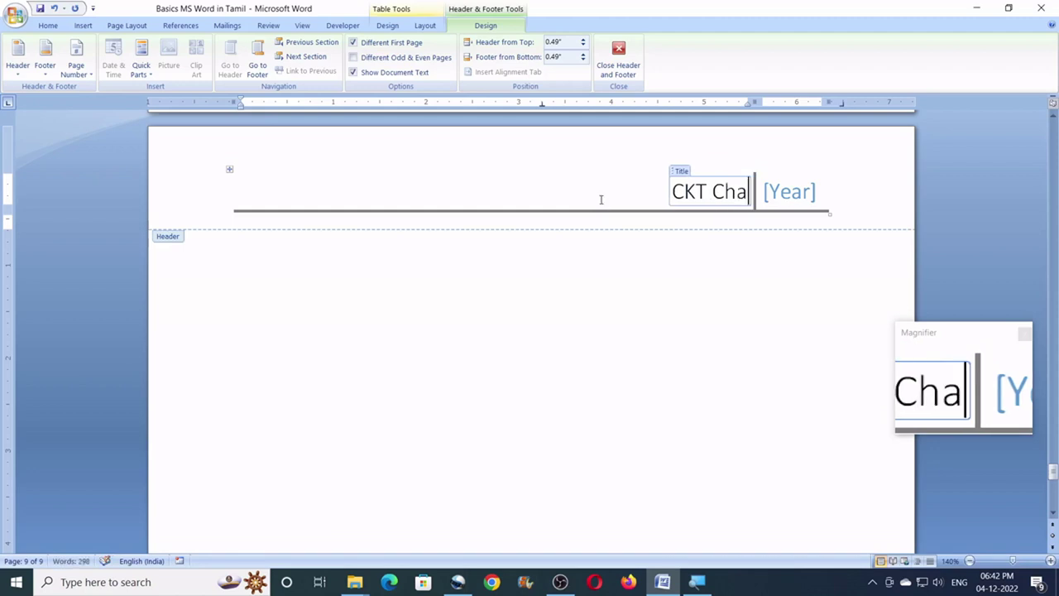
type("nnel")
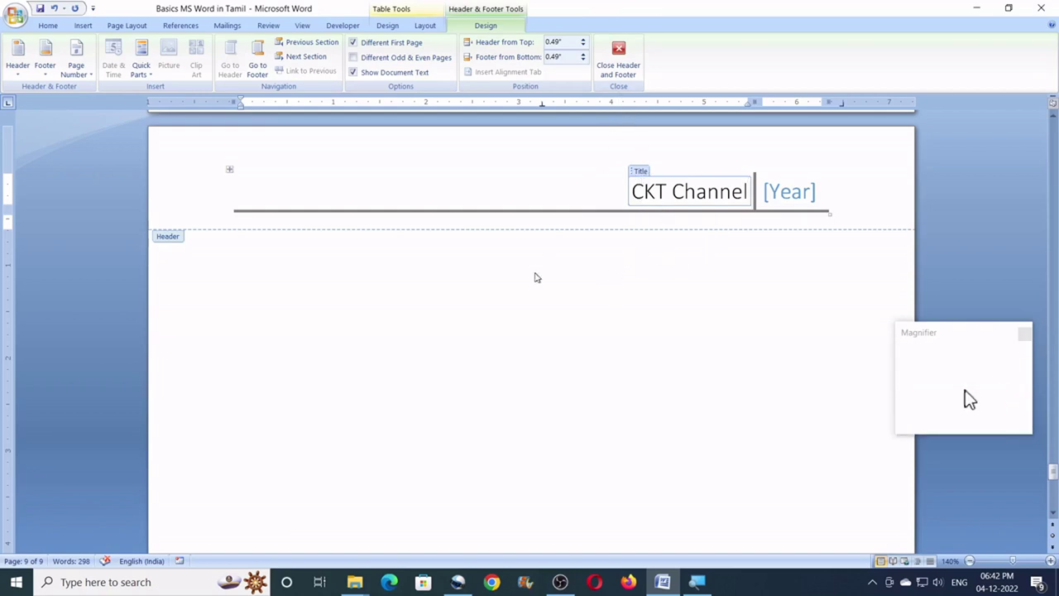
- Fill the header's year placeholder with 2022
scroll(654, 166, "down", 1)
scroll(655, 210, "down", 10)
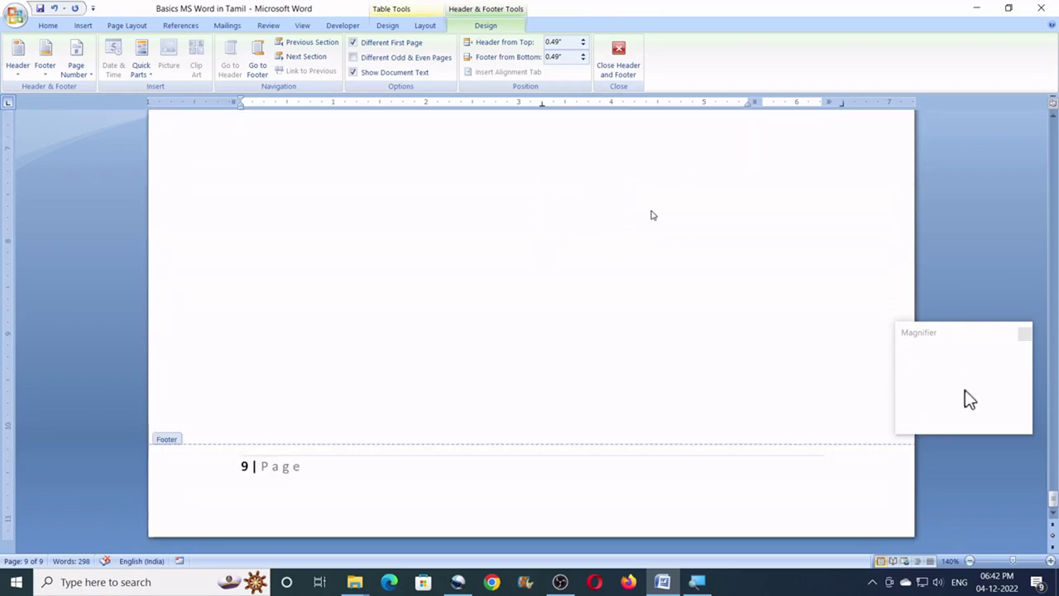
scroll(651, 213, "up", 15)
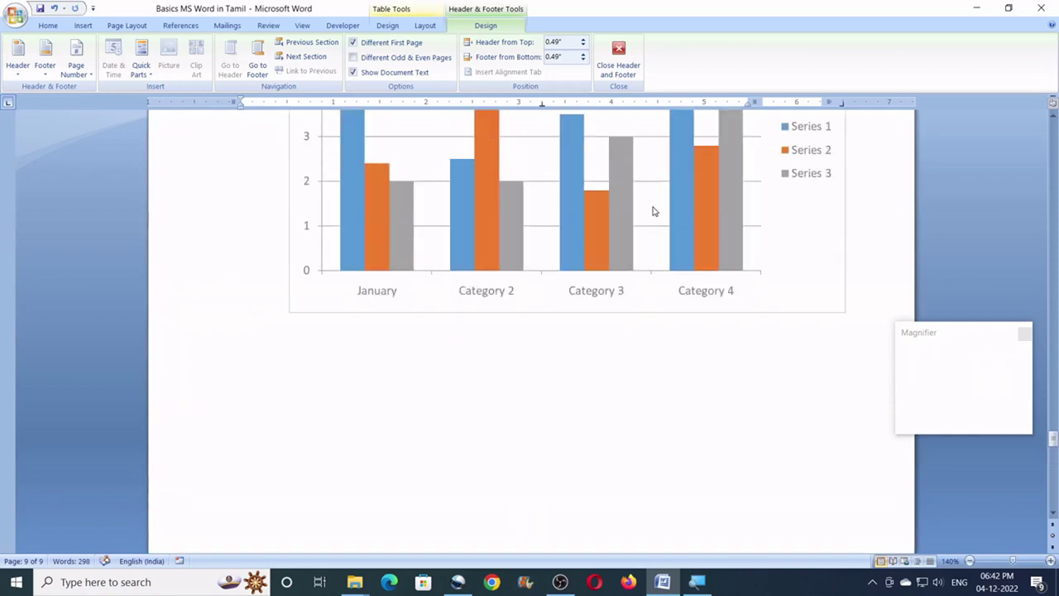
scroll(653, 207, "up", 10)
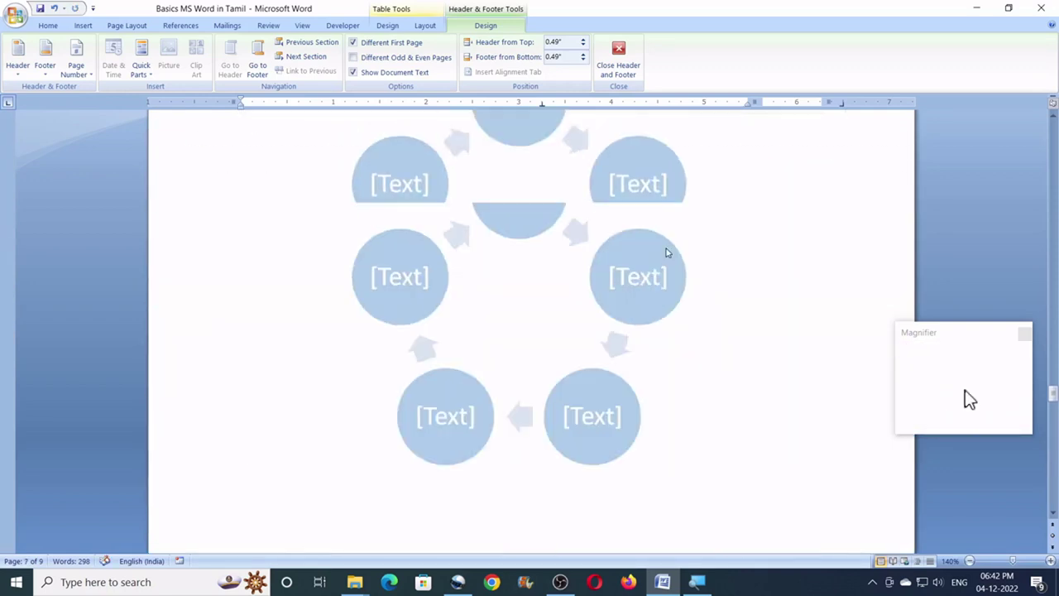
scroll(666, 244, "up", 6)
scroll(649, 209, "down", 5)
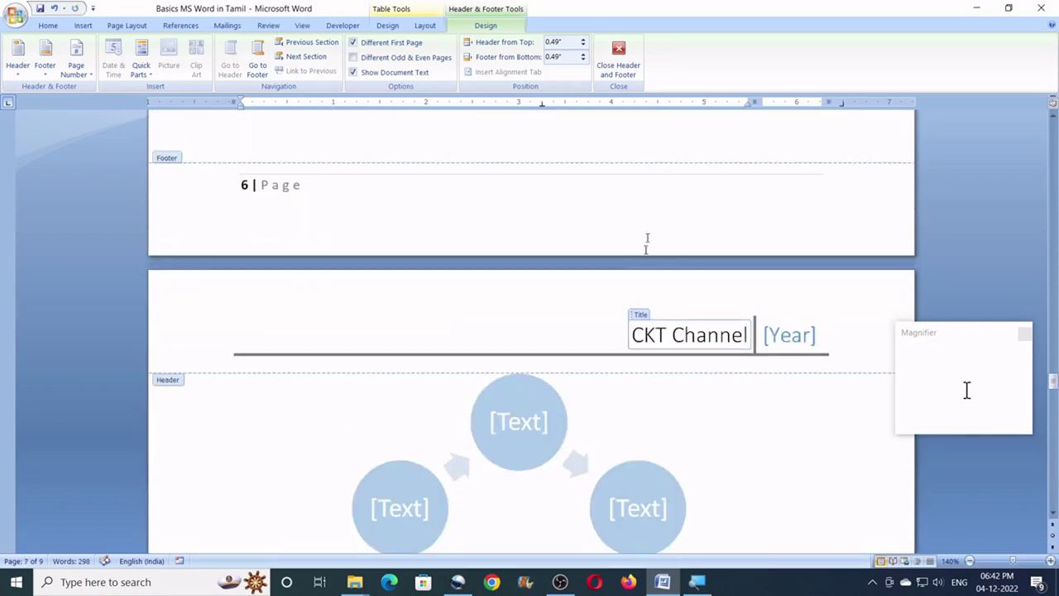
left_click(782, 336)
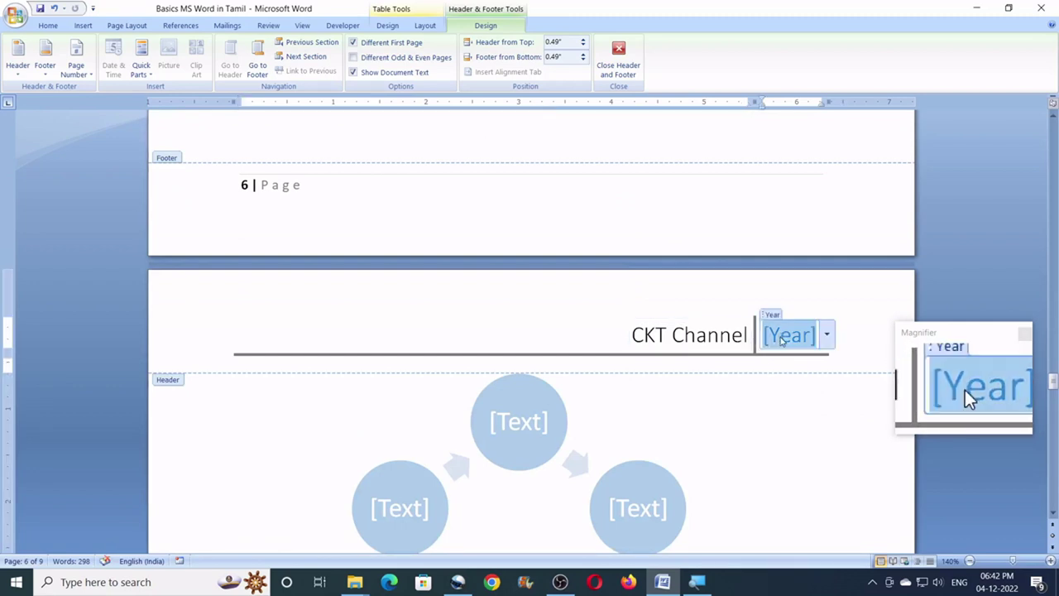
type("2022")
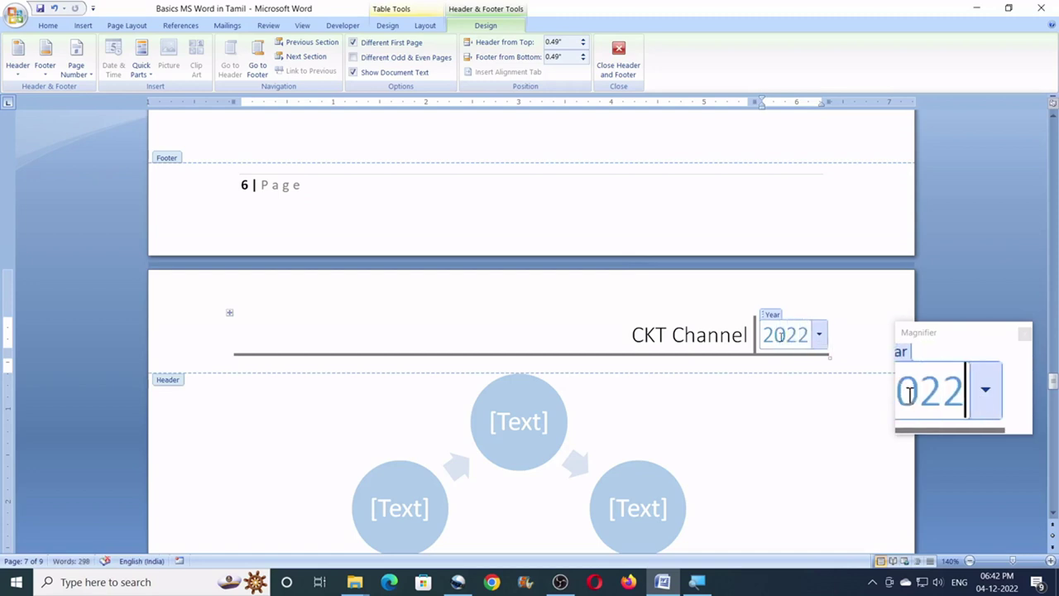
scroll(700, 275, "down", 20)
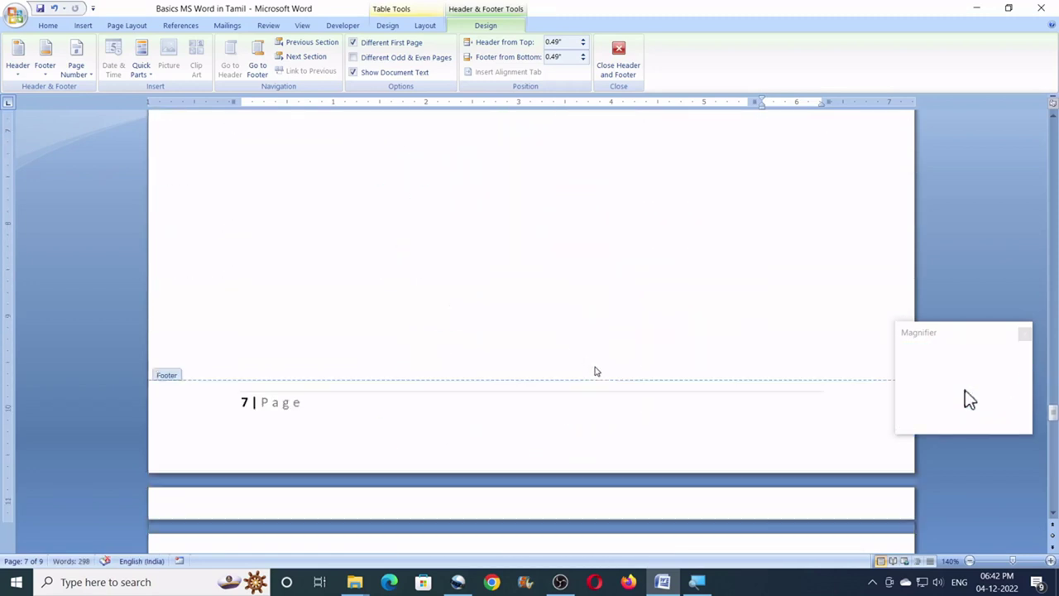
scroll(768, 350, "down", 20)
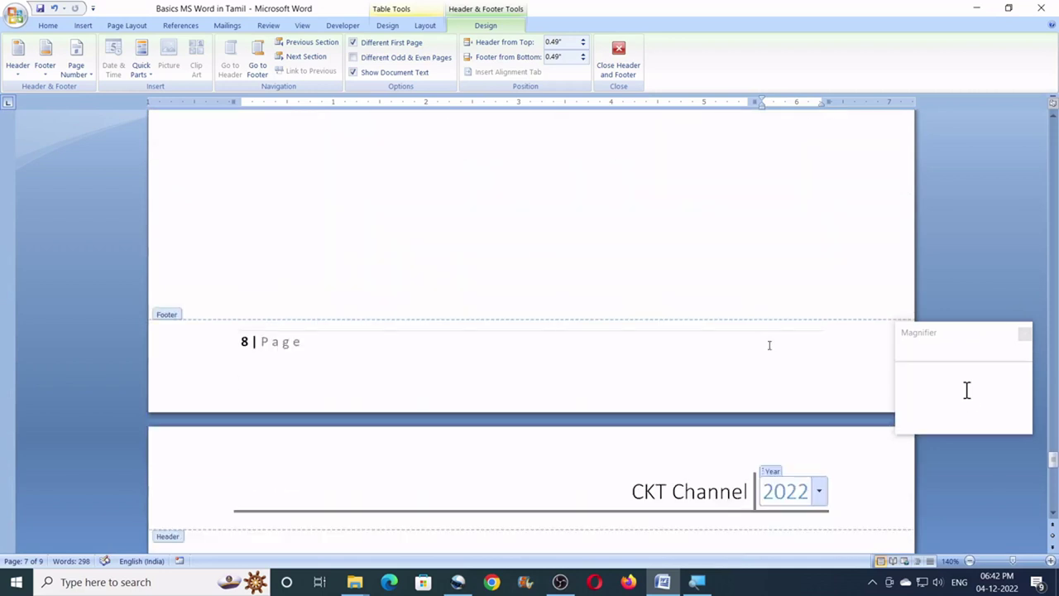
scroll(768, 350, "down", 3)
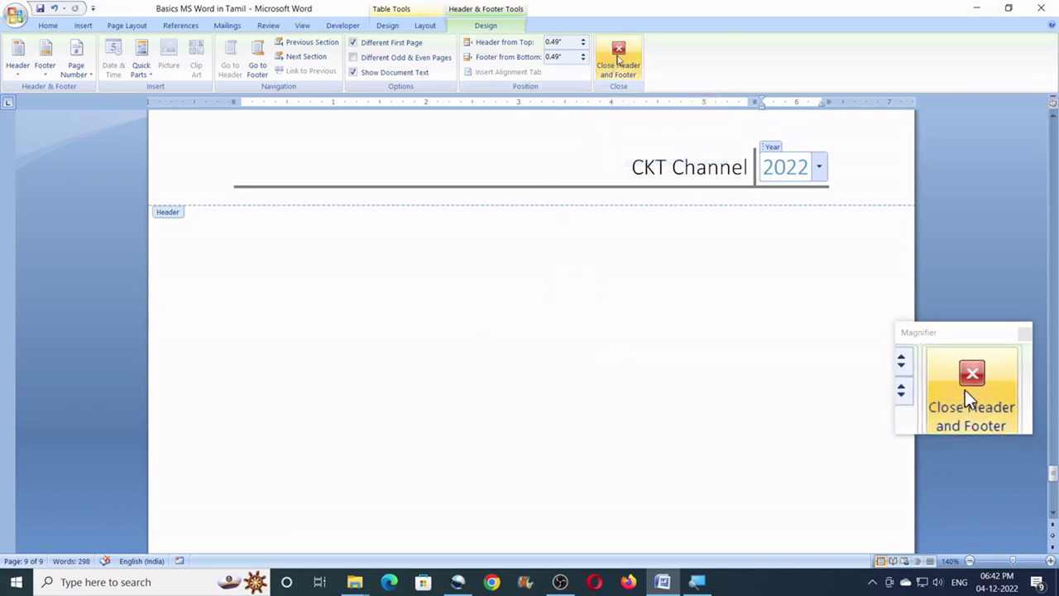
- Close the header and draw a text box of sample text on page 9, moved up-right
left_click(618, 58)
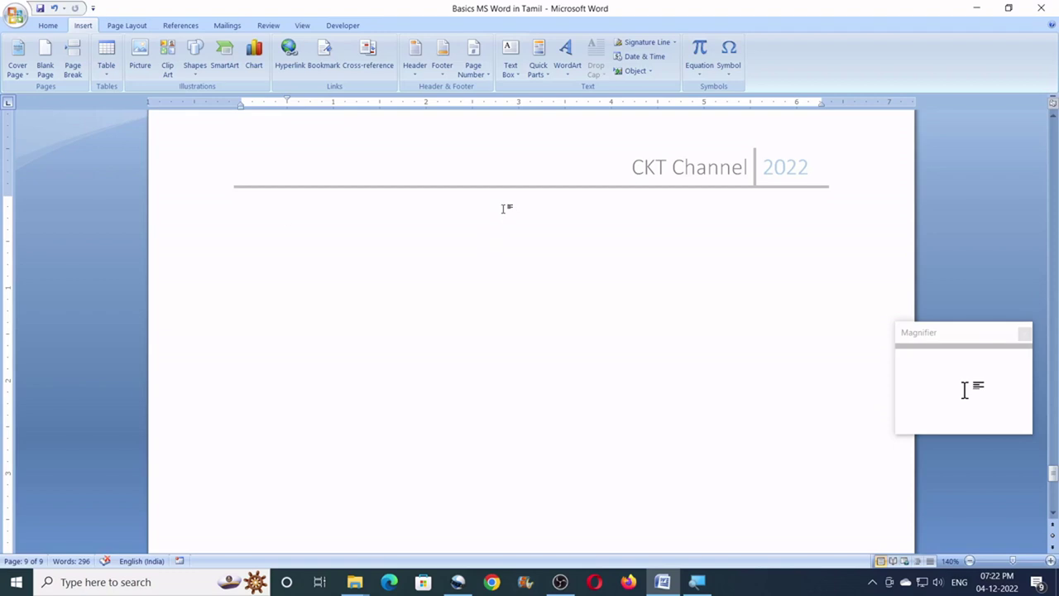
left_click(510, 68)
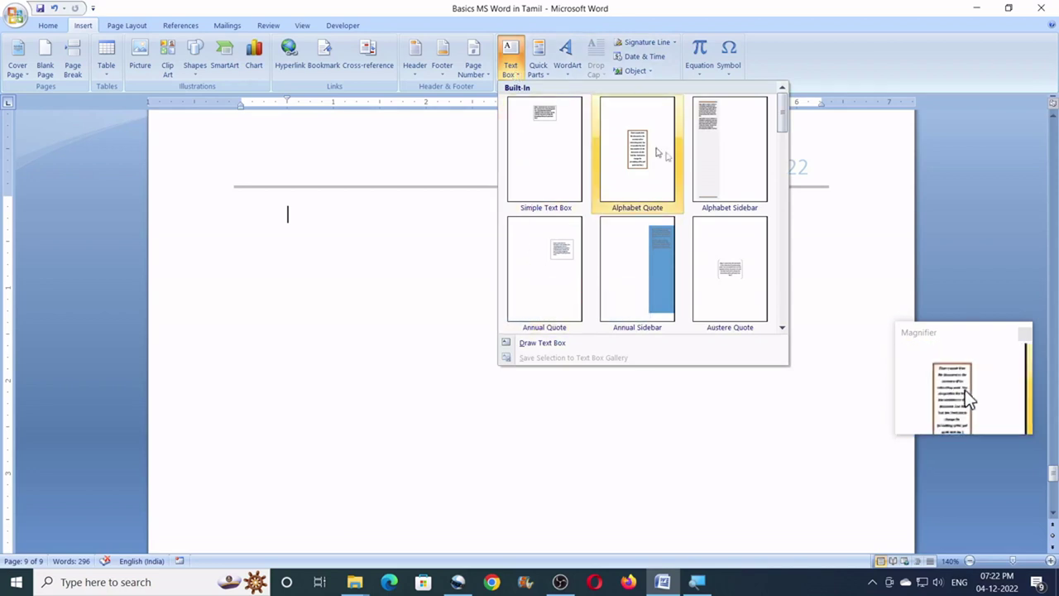
left_click(538, 343)
left_click_drag(338, 295, 511, 420)
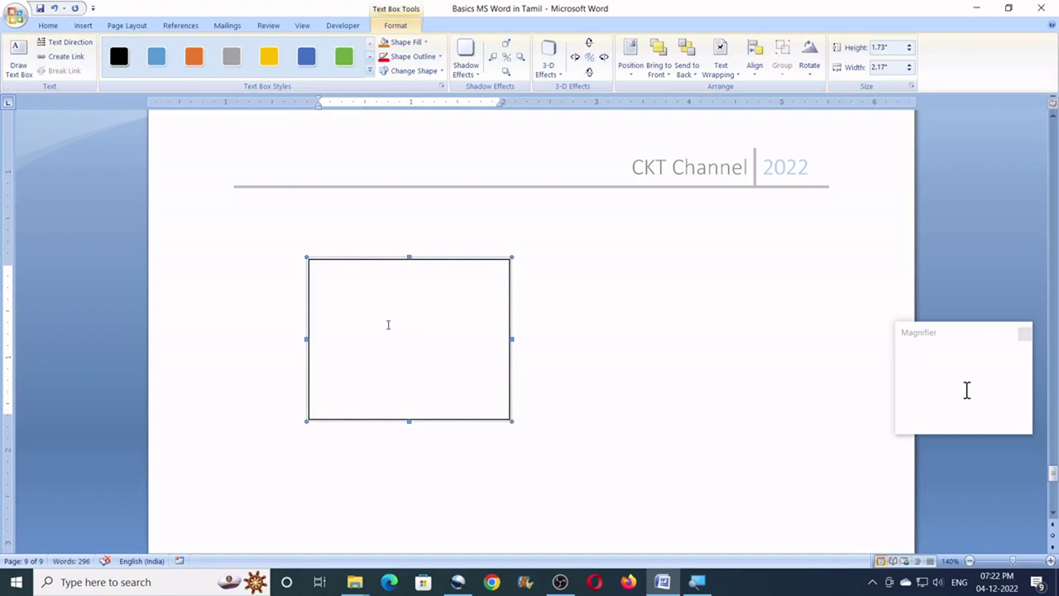
type("fdgdfg g")
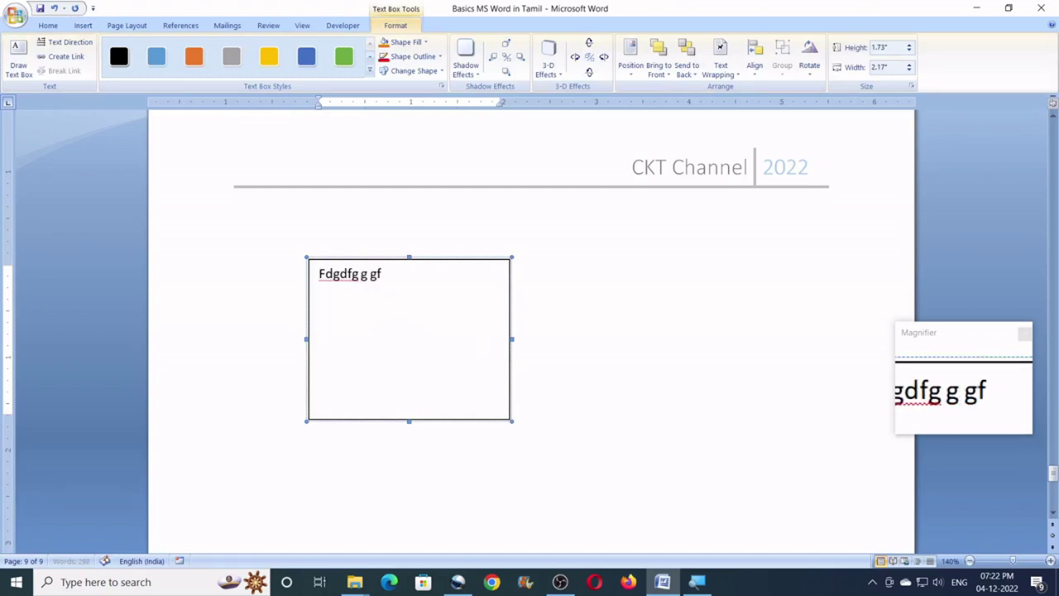
type(" gfdfgfdgdfg fdgfgfdg fdgdfgfd fdg fgfgfg")
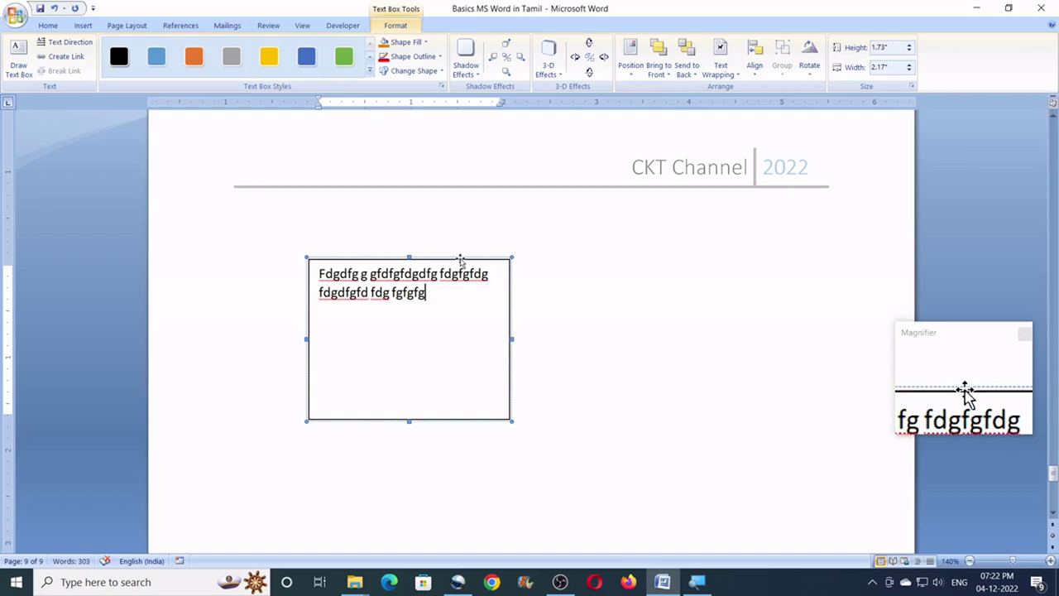
left_click_drag(458, 261, 550, 282)
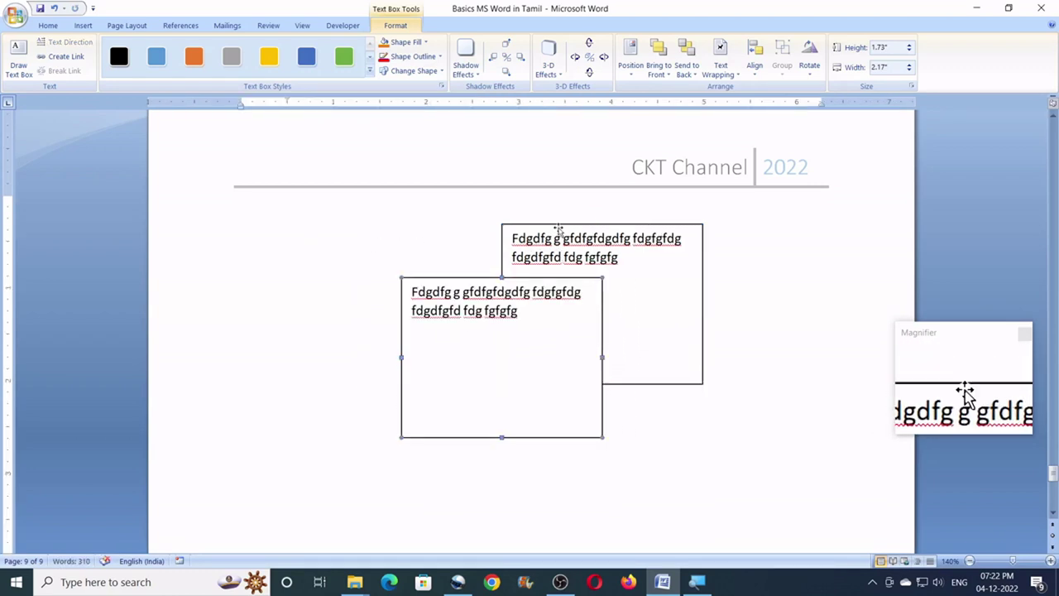
- Start a new blank page 10 after page 9
left_click(317, 236)
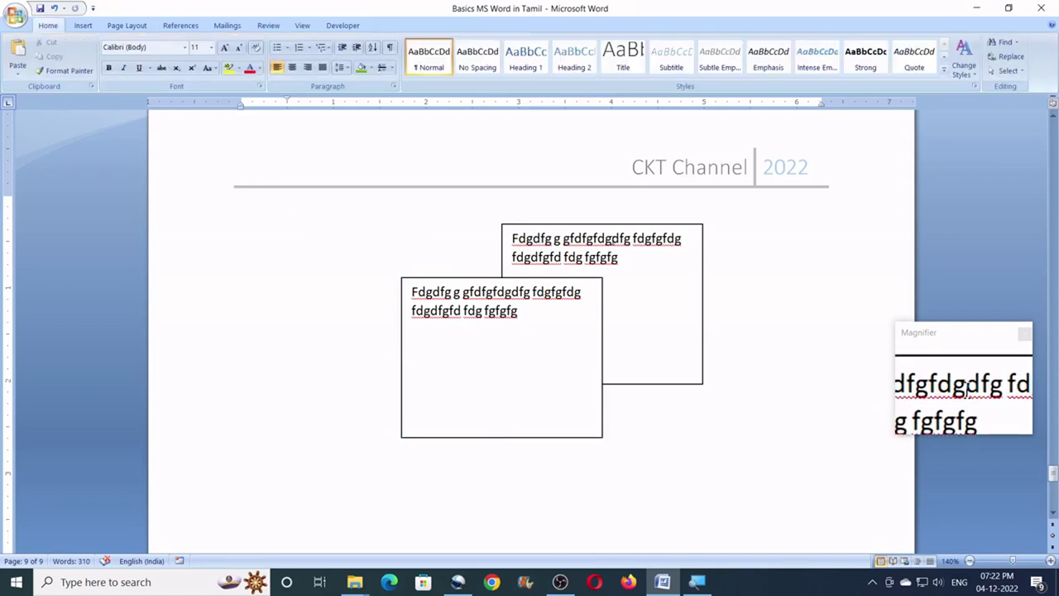
left_click(83, 26)
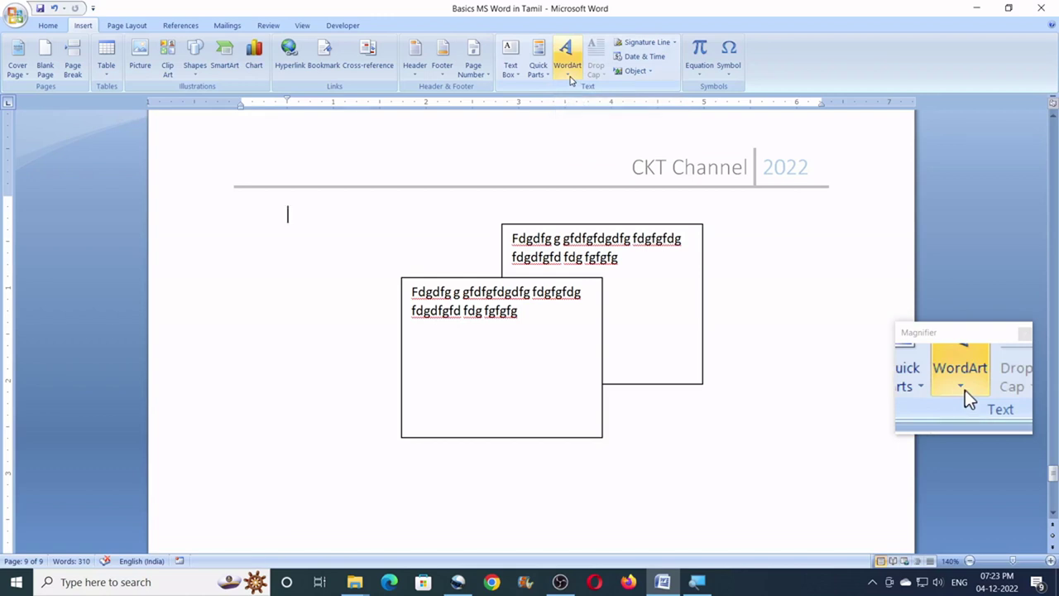
key("ctrl+Return")
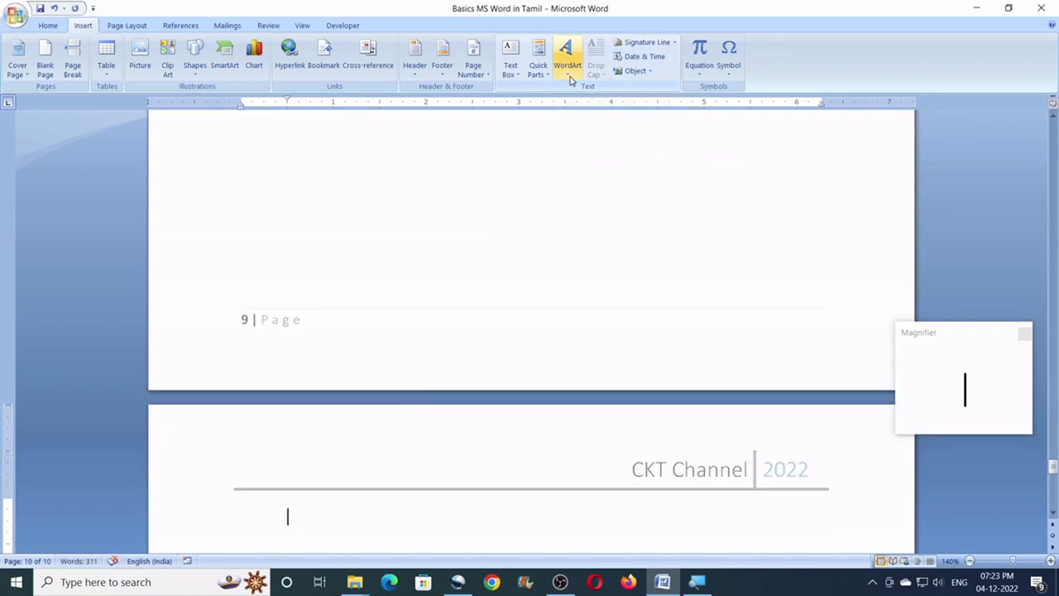
- Add a first-style WordArt reading 'CKT Tamilzha' at the top of page 10
scroll(570, 80, "down", 4)
left_click(82, 27)
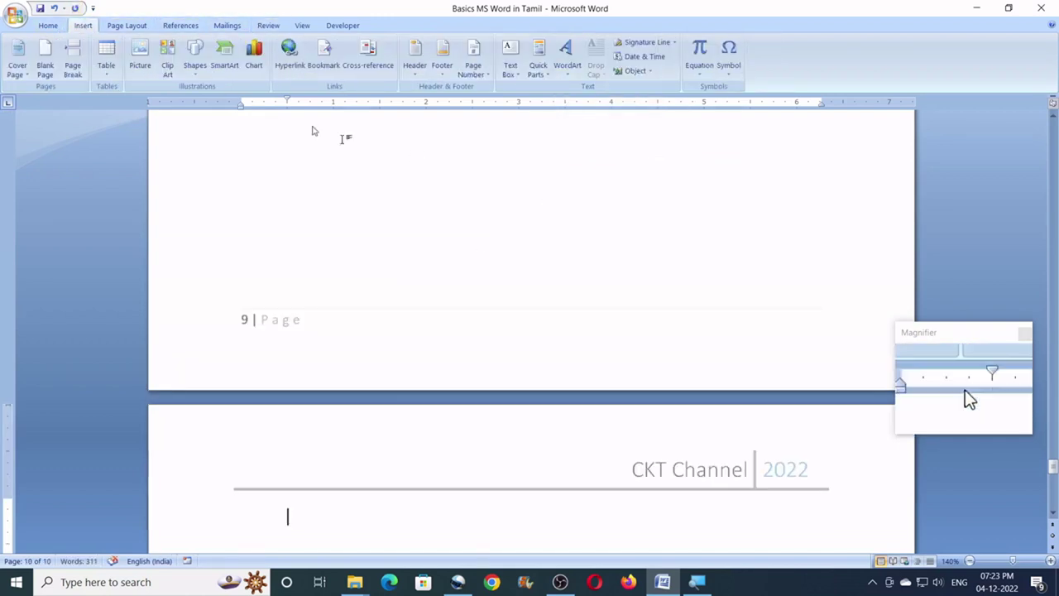
scroll(497, 203, "down", 5)
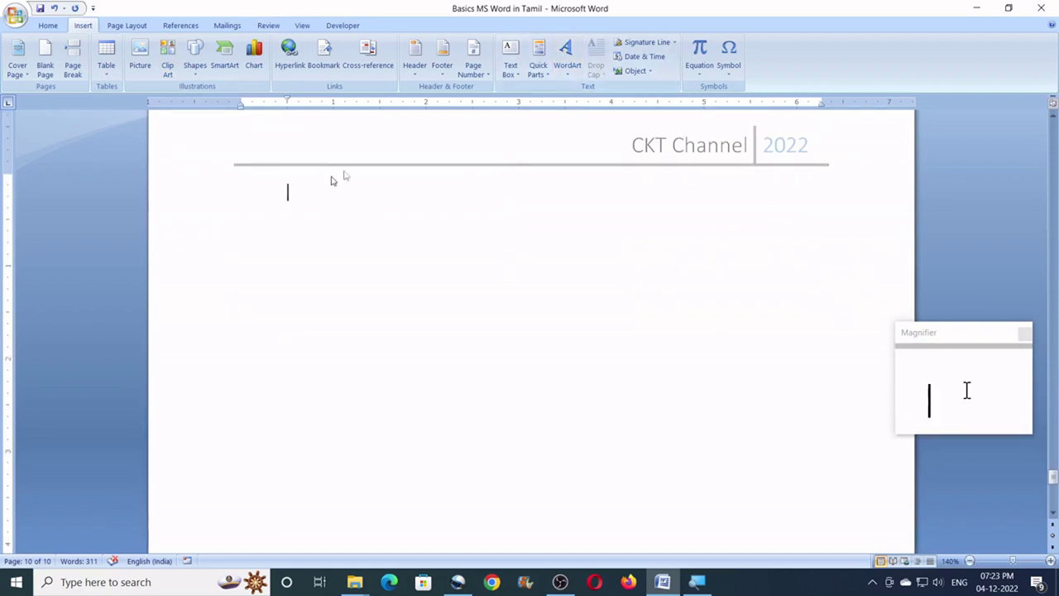
left_click(567, 60)
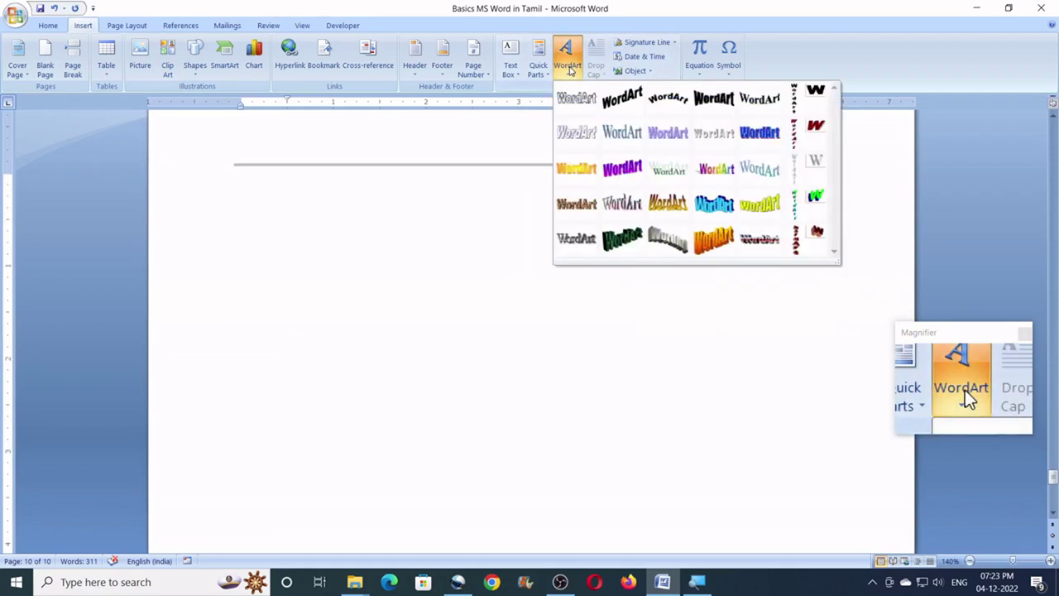
left_click(583, 110)
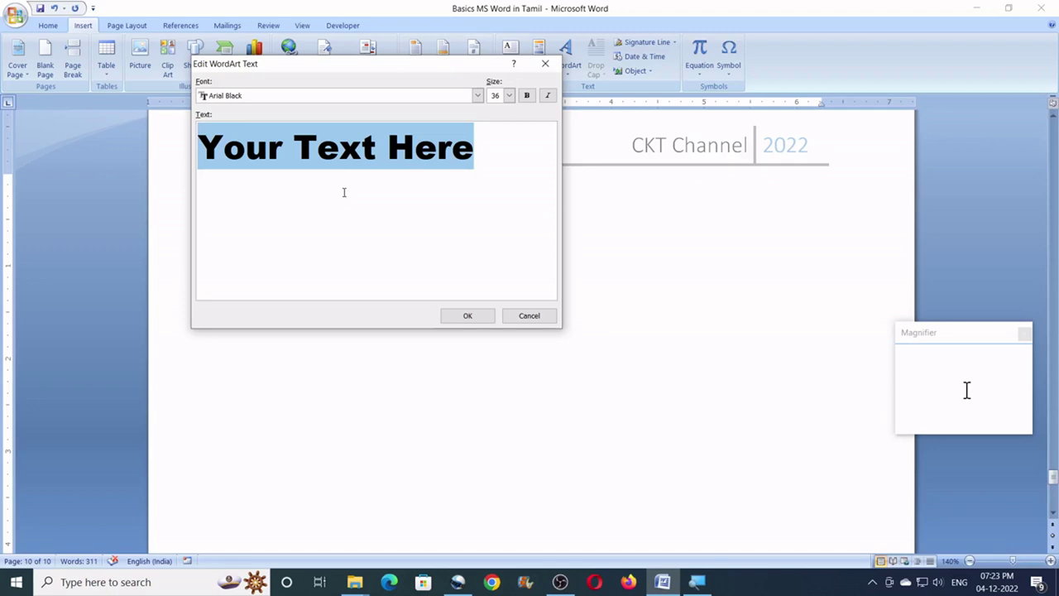
type("CKT ")
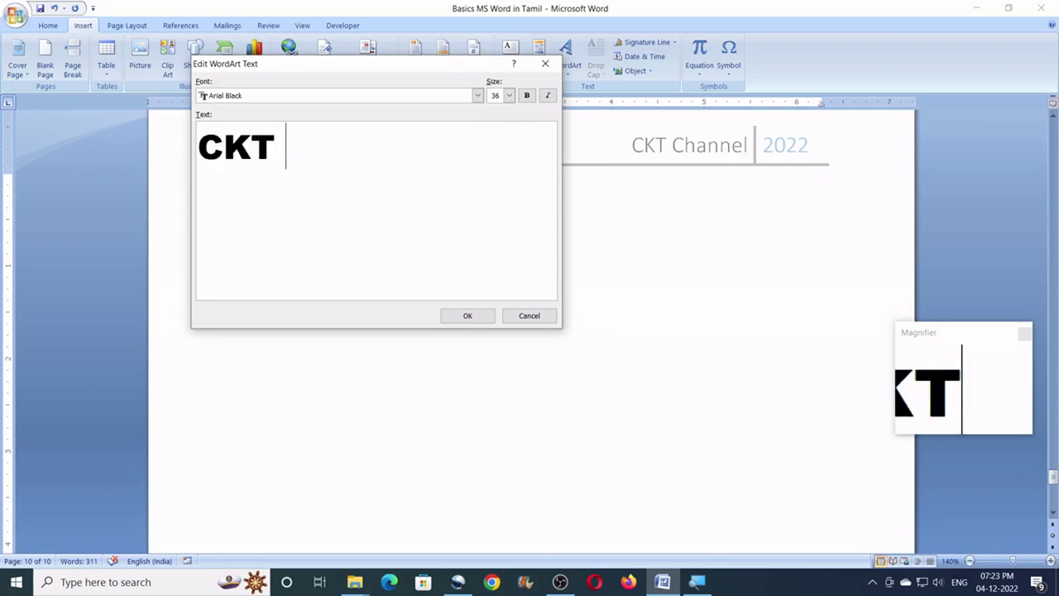
type("Tamilzha")
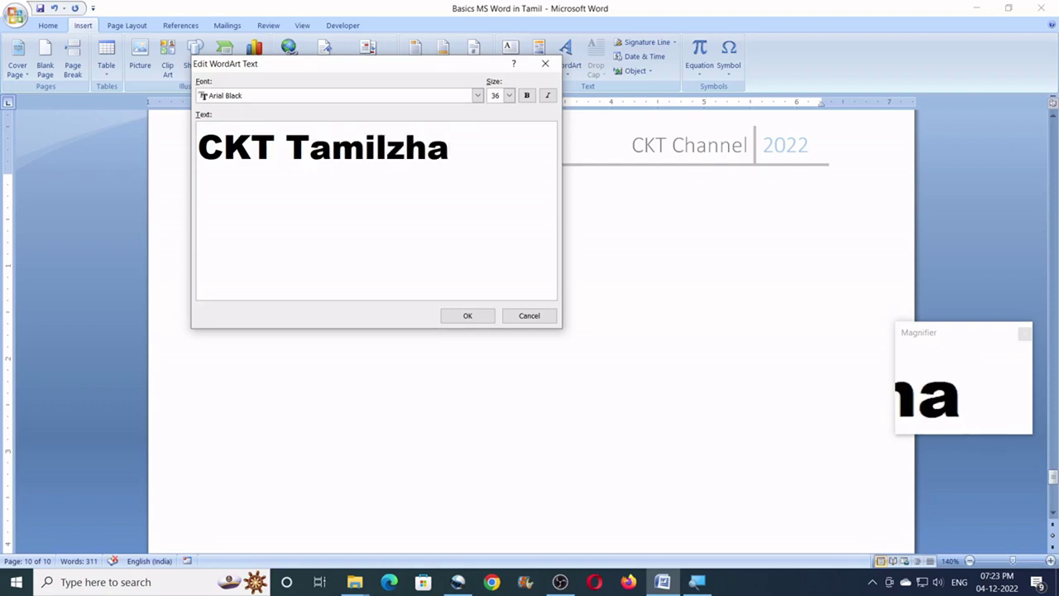
left_click(485, 317)
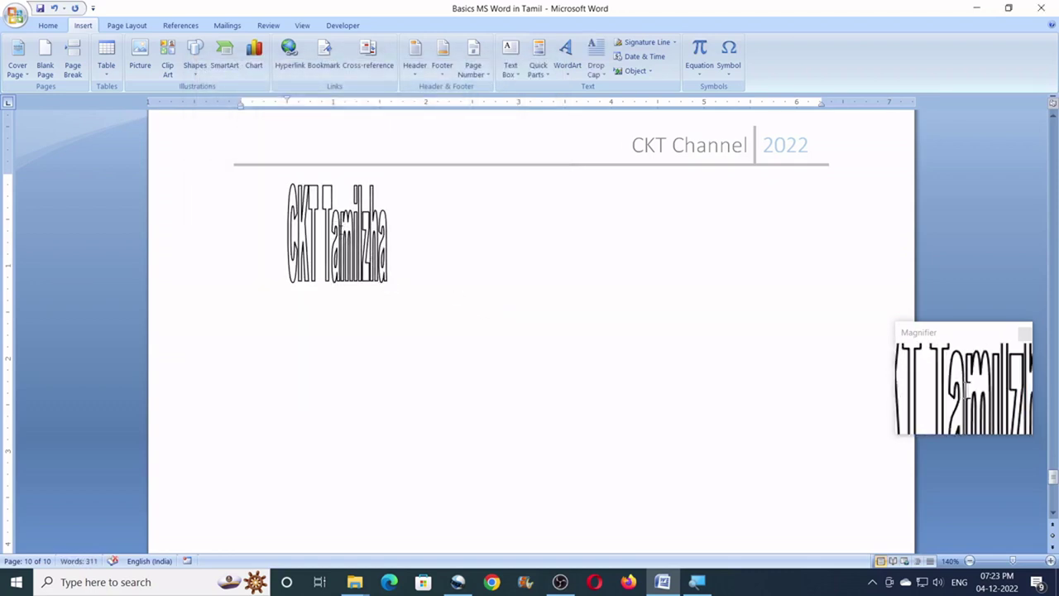
- Set the CKT Tamilzha WordArt's text wrapping to In Front of Text
left_click(364, 238)
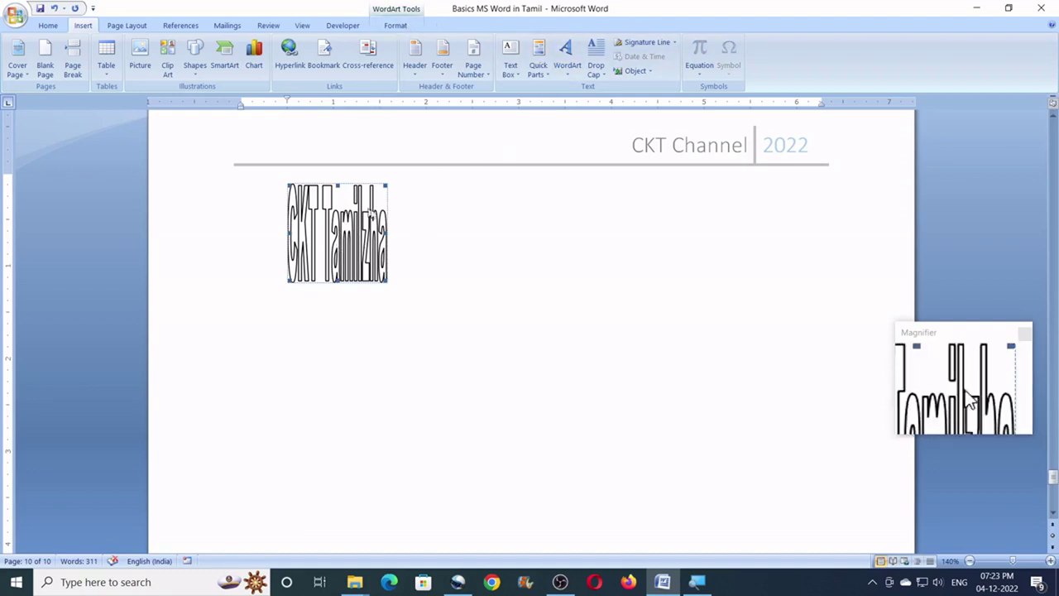
left_click(400, 27)
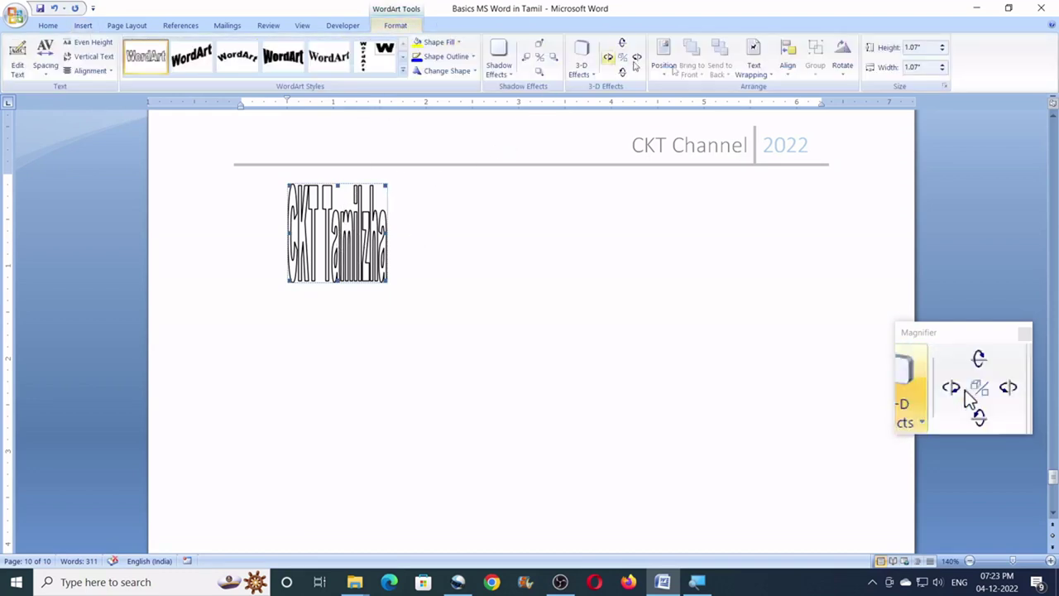
left_click(754, 73)
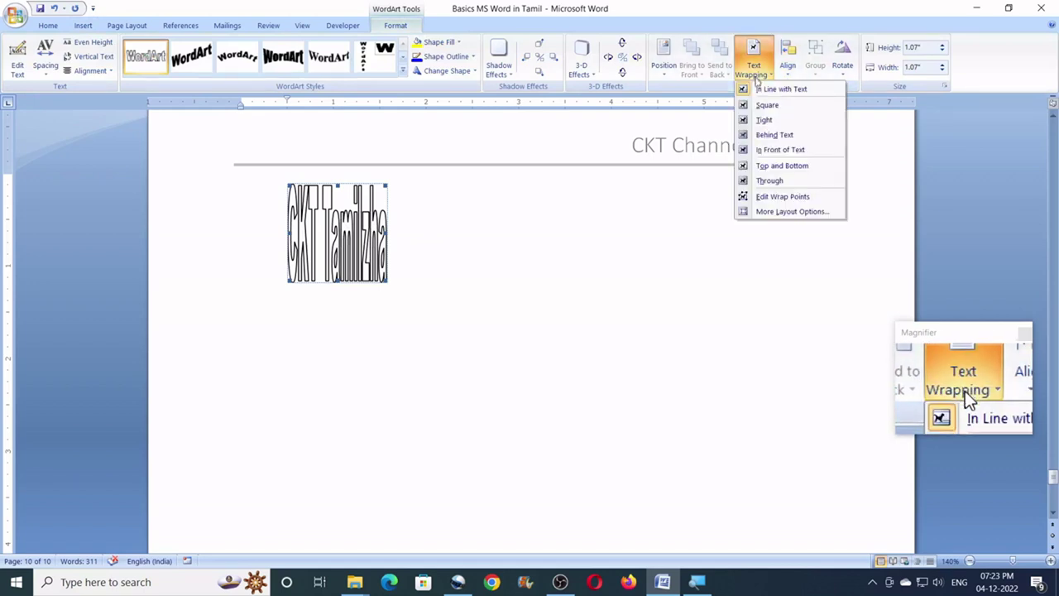
left_click(772, 154)
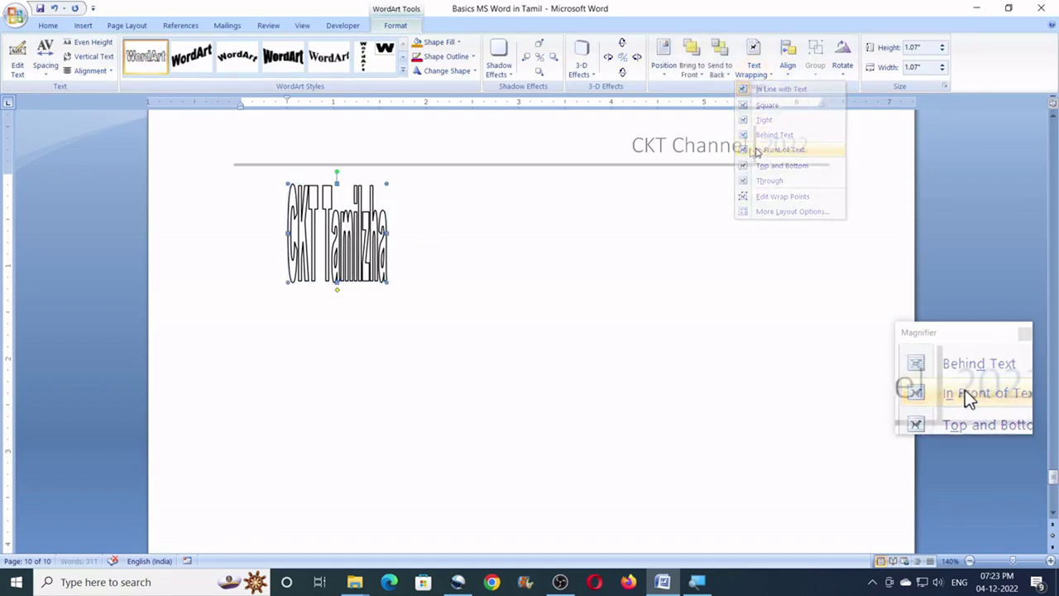
- Widen the WordArt to 4.13 inches and shift it slightly right and down
left_click_drag(418, 230, 538, 237)
left_click_drag(431, 260, 430, 260)
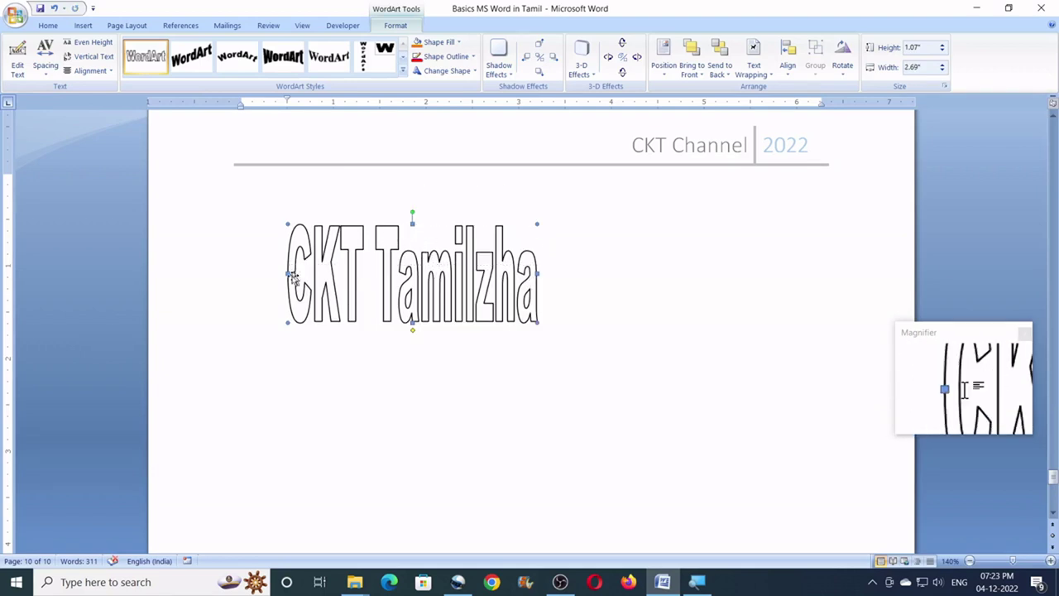
left_click_drag(287, 273, 259, 269)
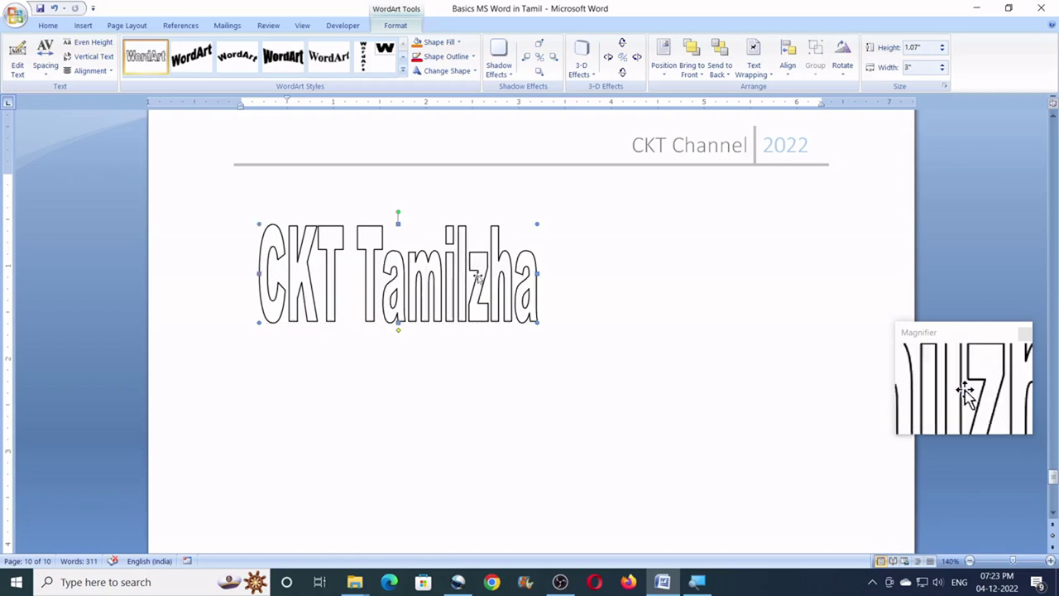
left_click_drag(537, 275, 642, 273)
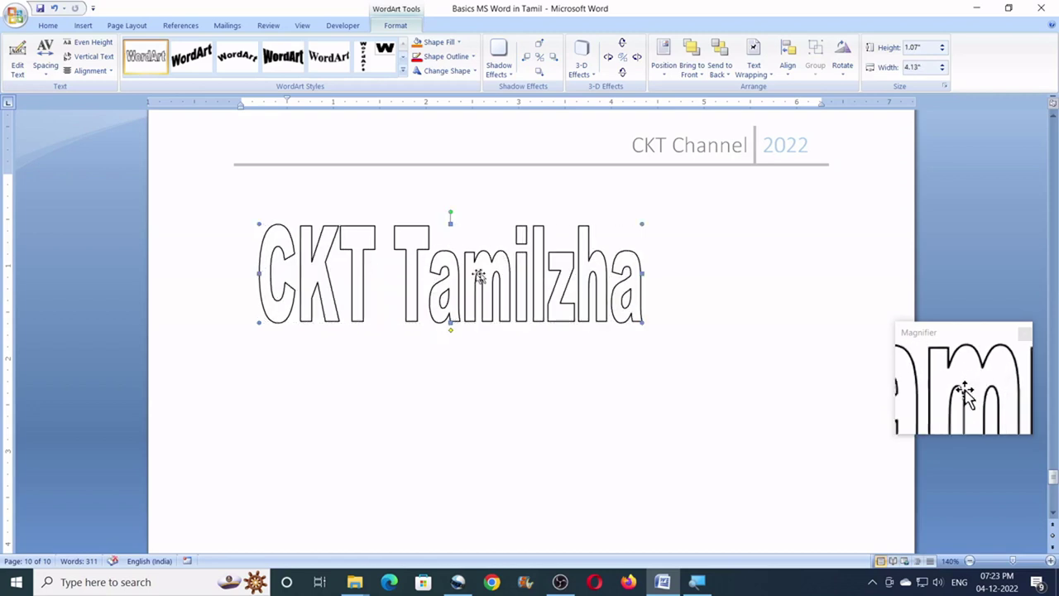
left_click_drag(451, 276, 487, 283)
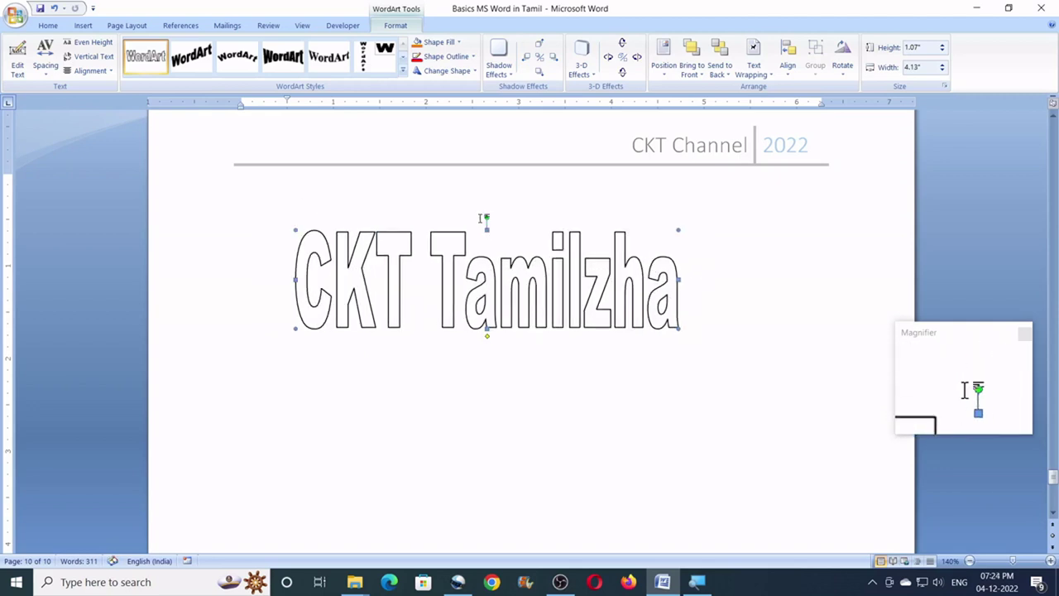
- Tilt the WordArt so it rises to the right and flatten it to 0.53 inches tall
left_click_drag(486, 217, 481, 263)
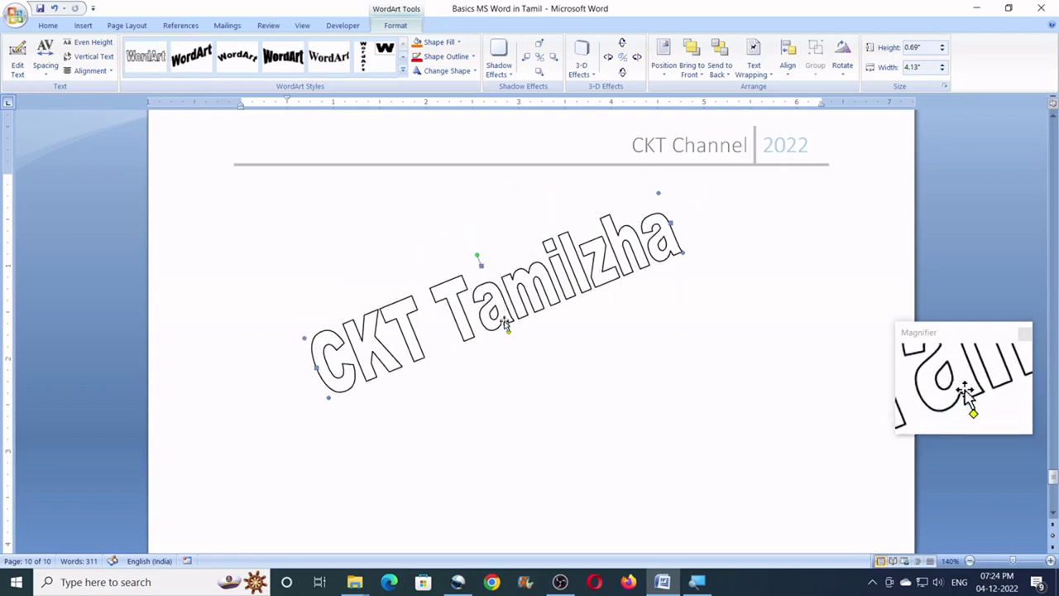
left_click_drag(502, 323, 501, 312)
left_click_drag(561, 281, 537, 260)
left_click(570, 281)
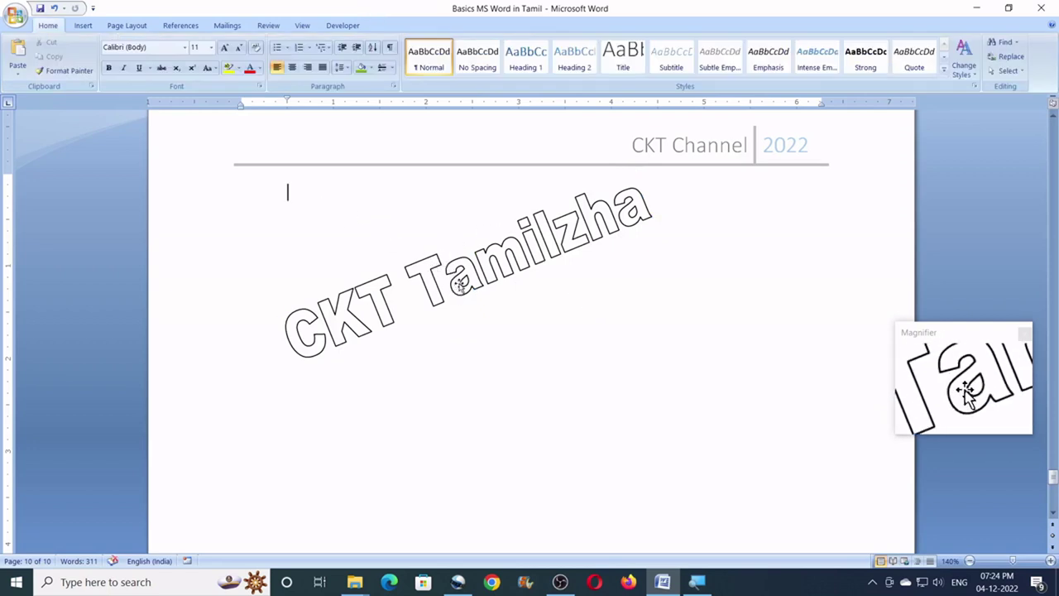
left_click(460, 283)
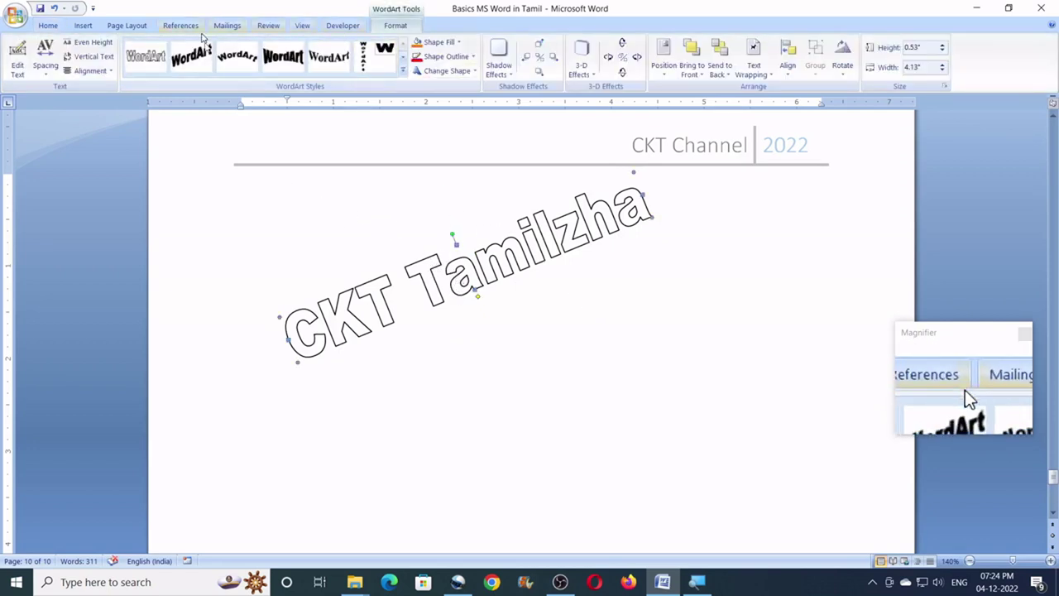
left_click(347, 217)
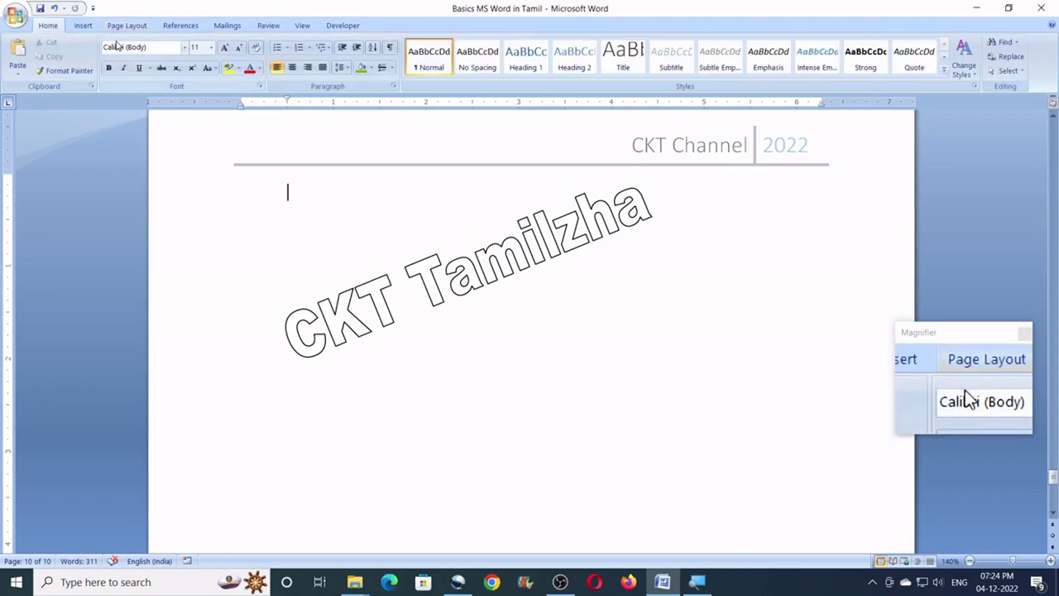
left_click(82, 26)
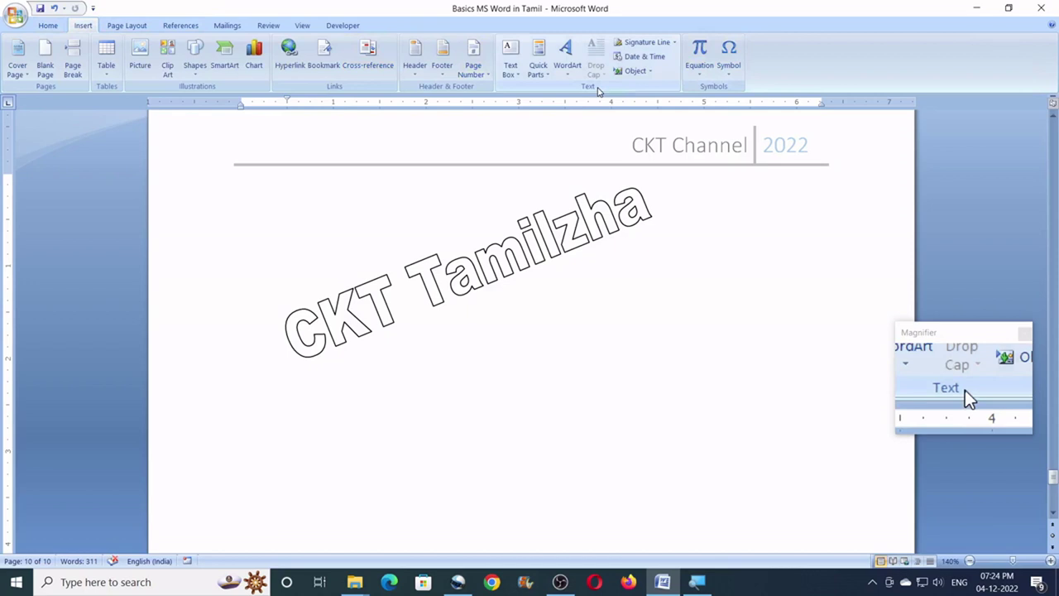
left_click(569, 71)
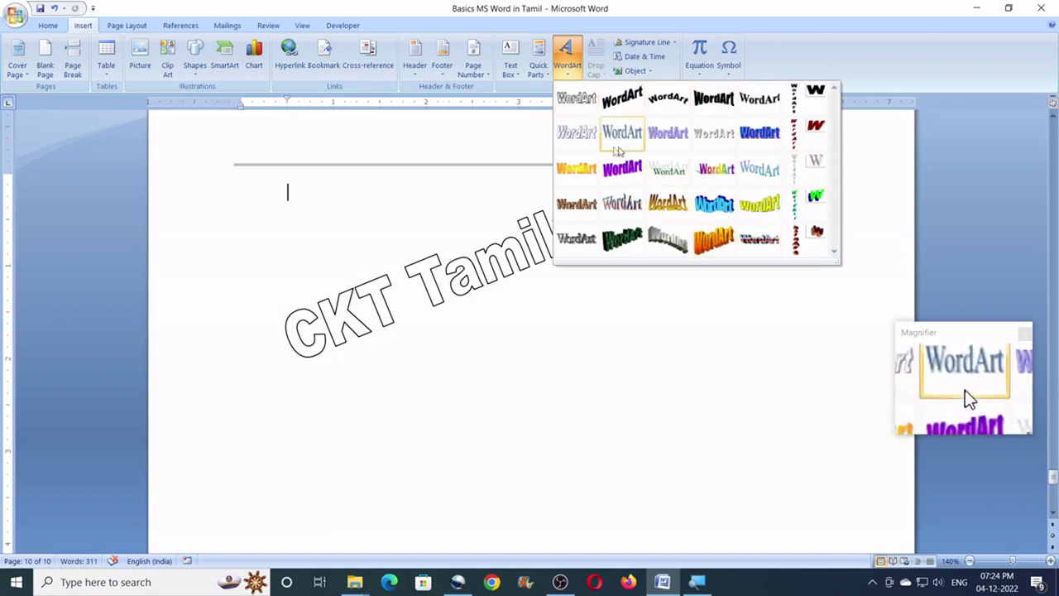
- Apply the third WordArt style and bend CKT Tamilzha into the Arch Up (Pour) shape
left_click(431, 298)
left_click(430, 298)
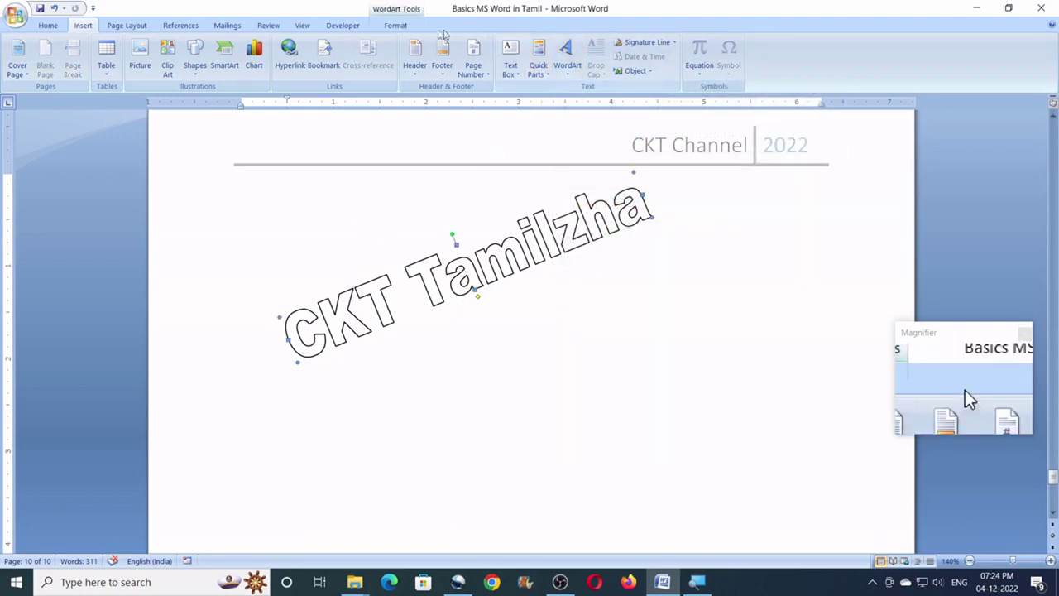
left_click(396, 26)
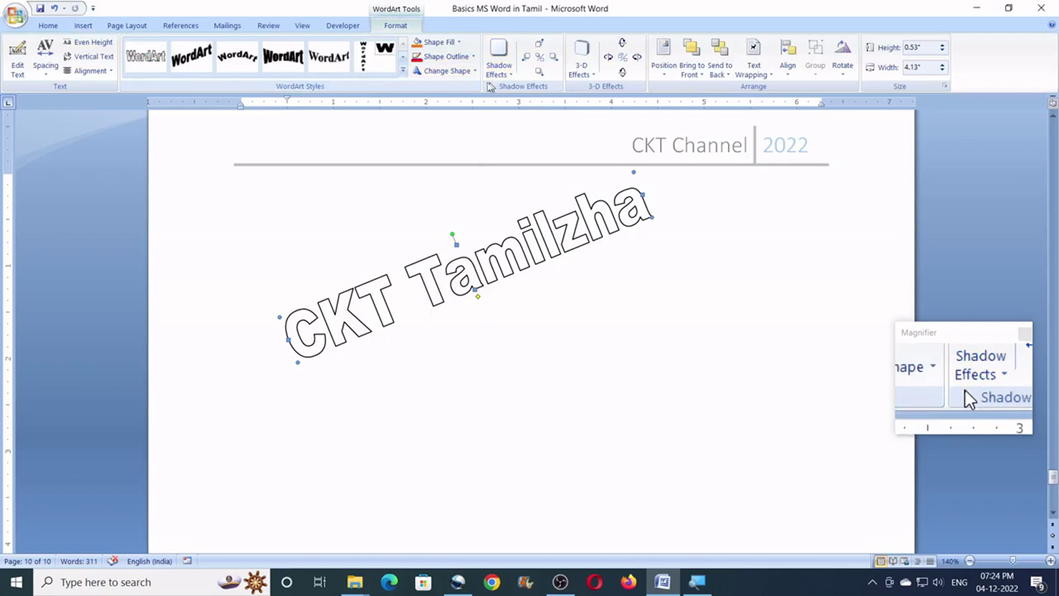
left_click(234, 60)
left_click(447, 70)
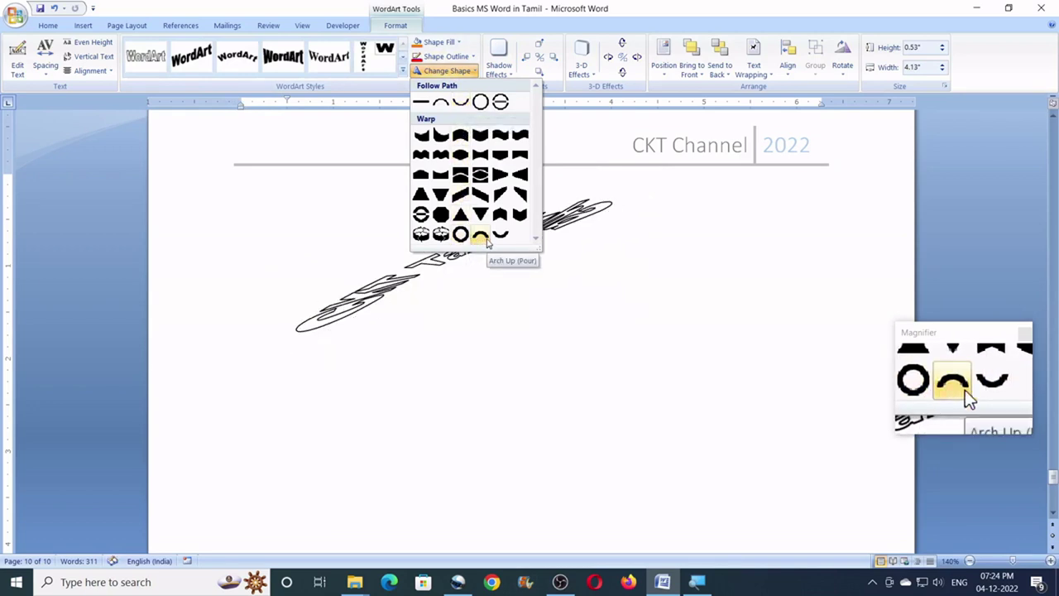
left_click(480, 241)
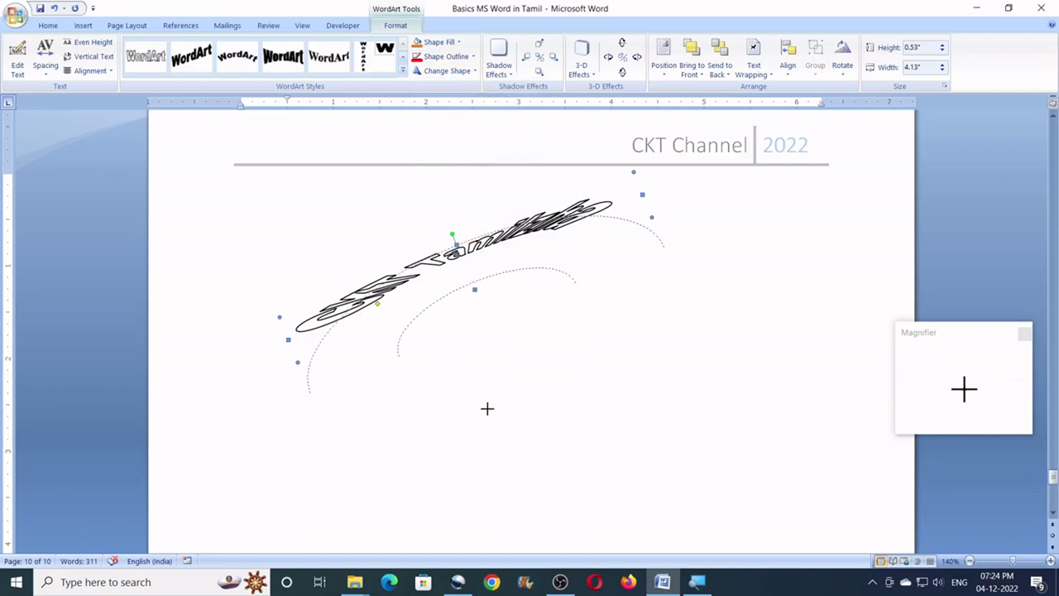
left_click(387, 206)
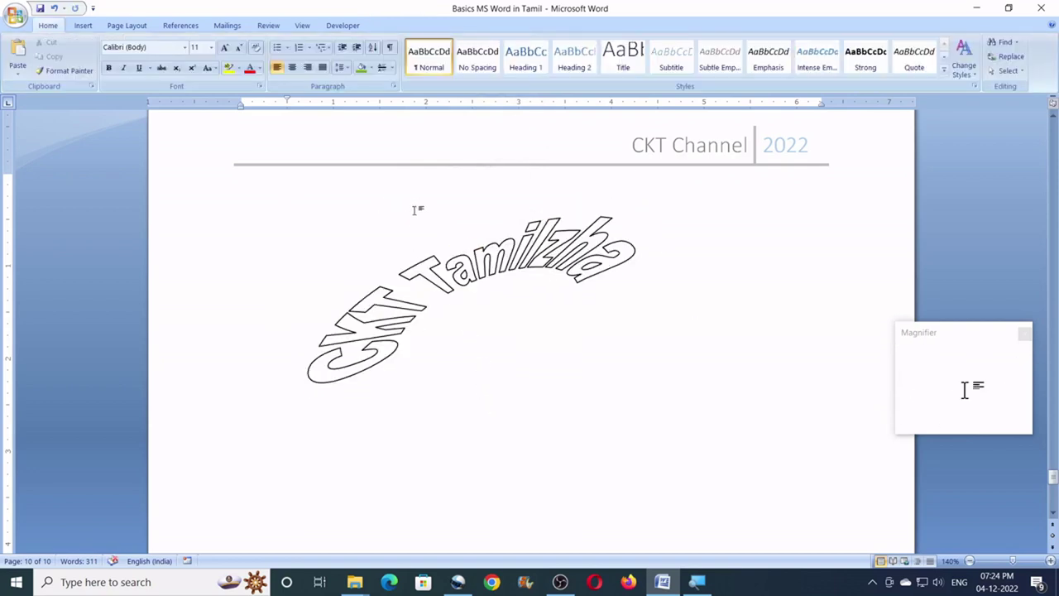
left_click(82, 25)
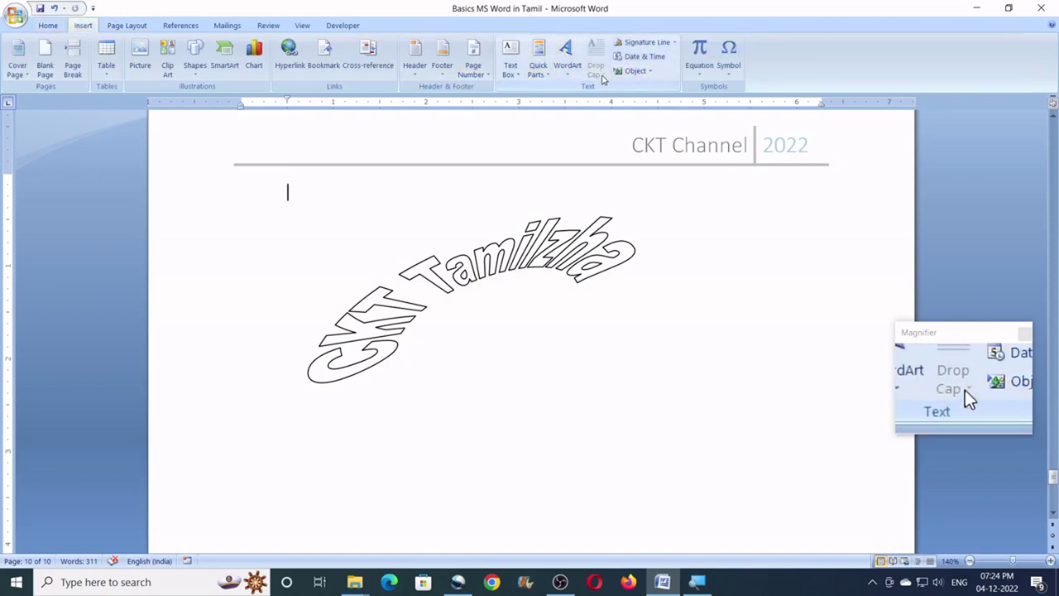
scroll(428, 414, "down", 3)
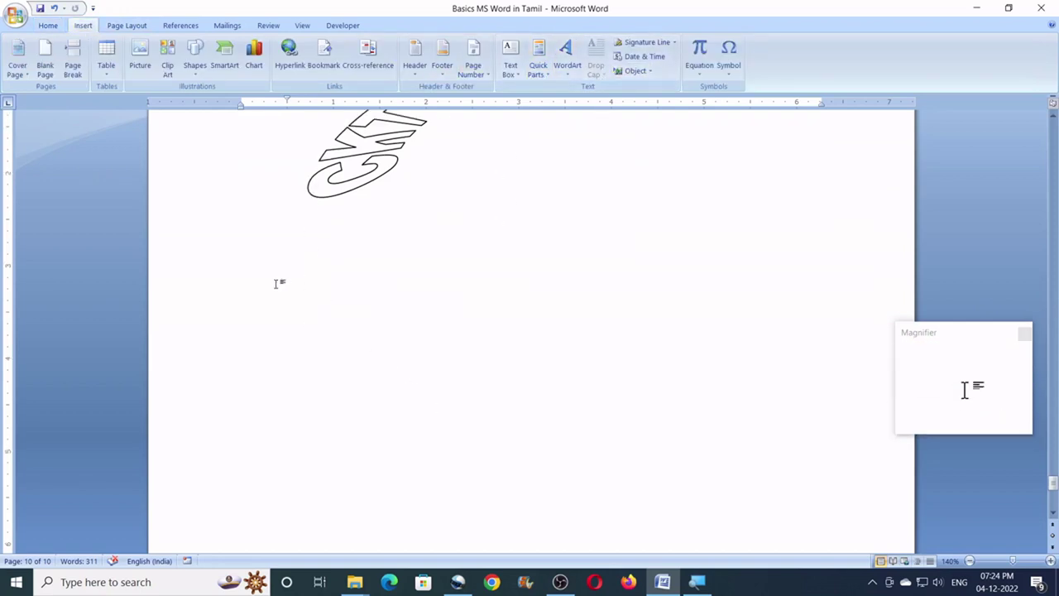
- Generate sample paragraphs below the WordArt with =rand()
scroll(282, 331, "up", 2)
left_click(284, 403)
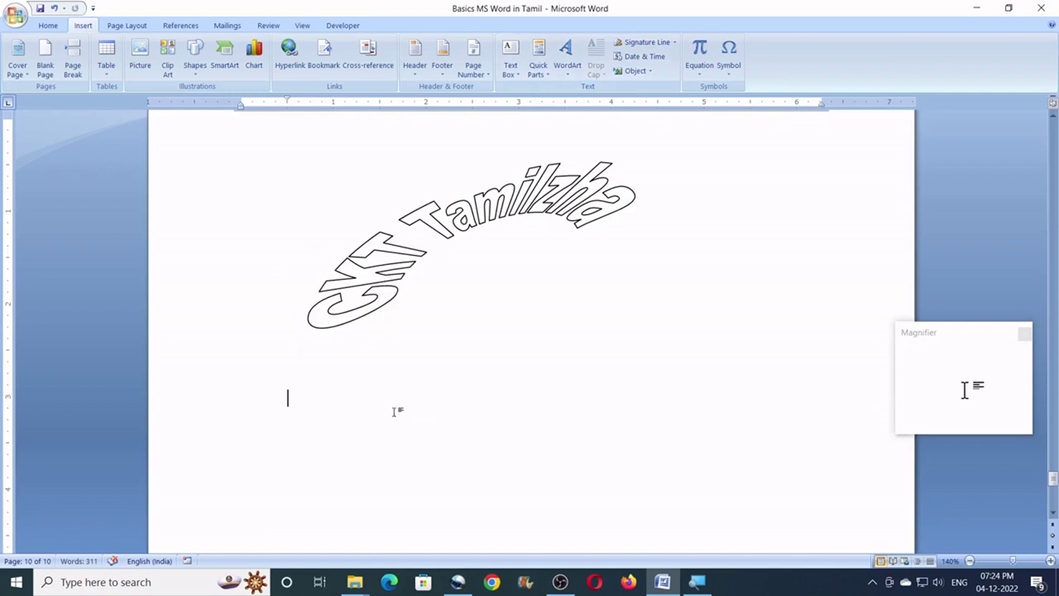
type("=ra")
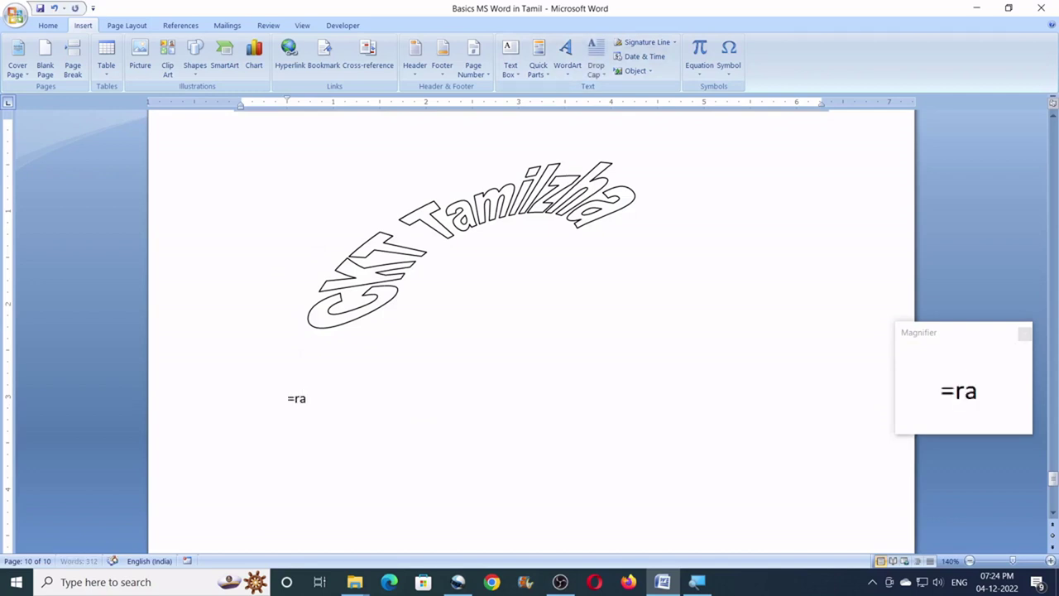
type("nd(")
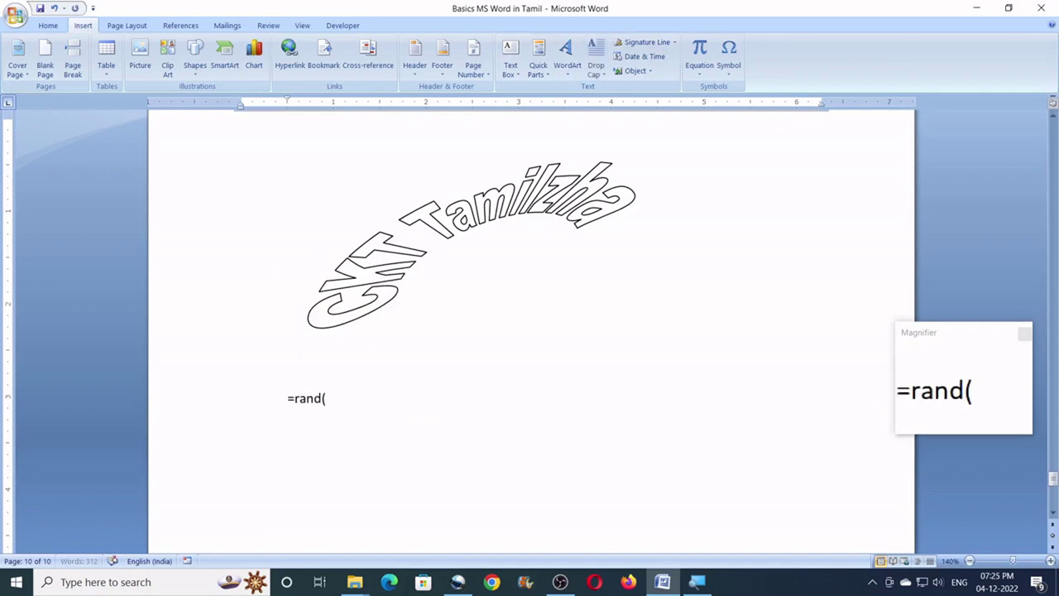
type(")")
key("Return")
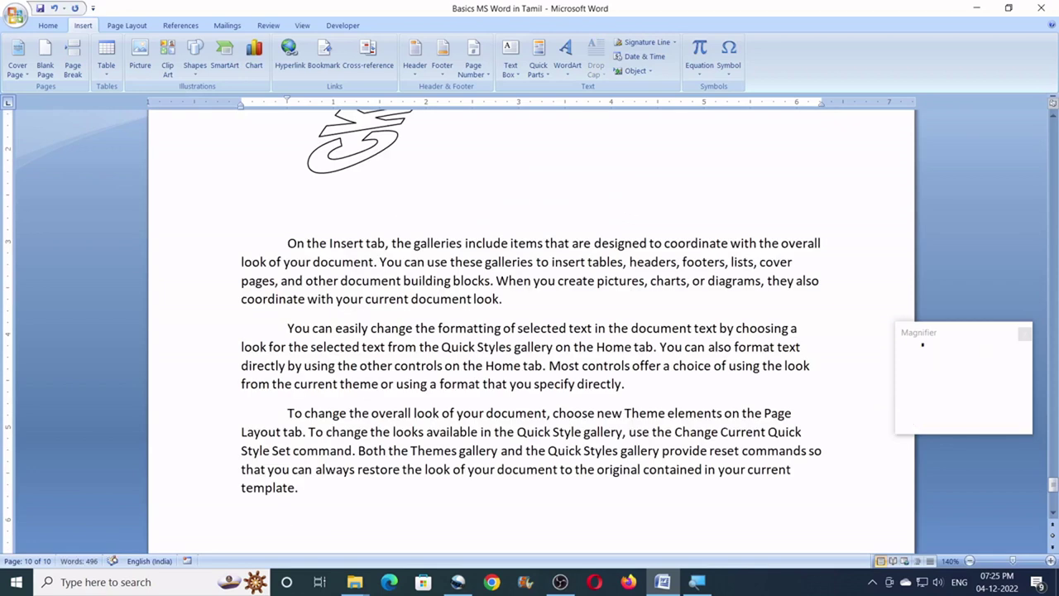
- Delete the paragraph breaks to join the three sample paragraphs into one
left_click(518, 298)
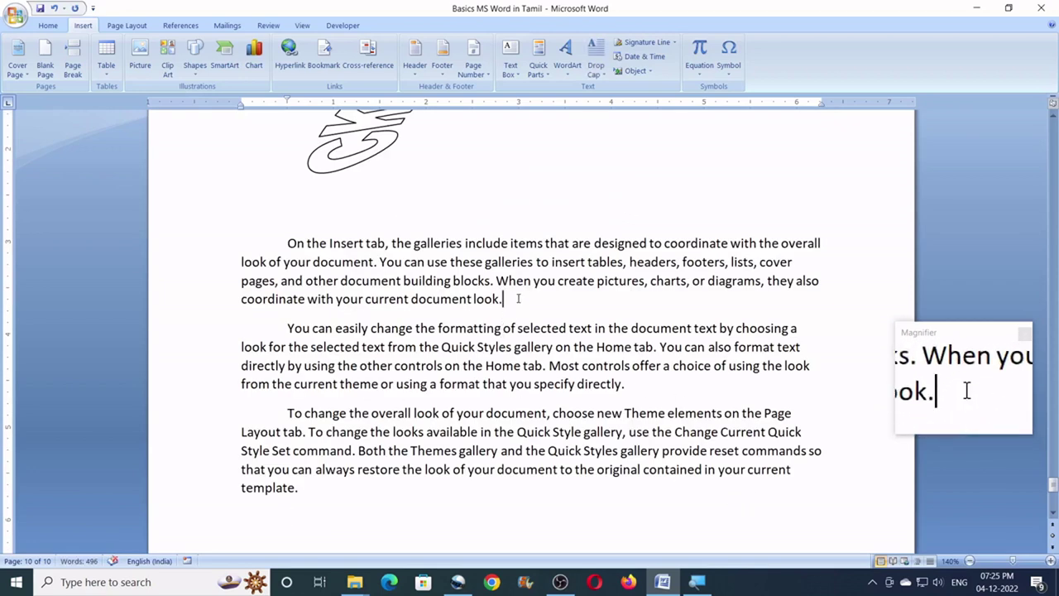
left_click(625, 384)
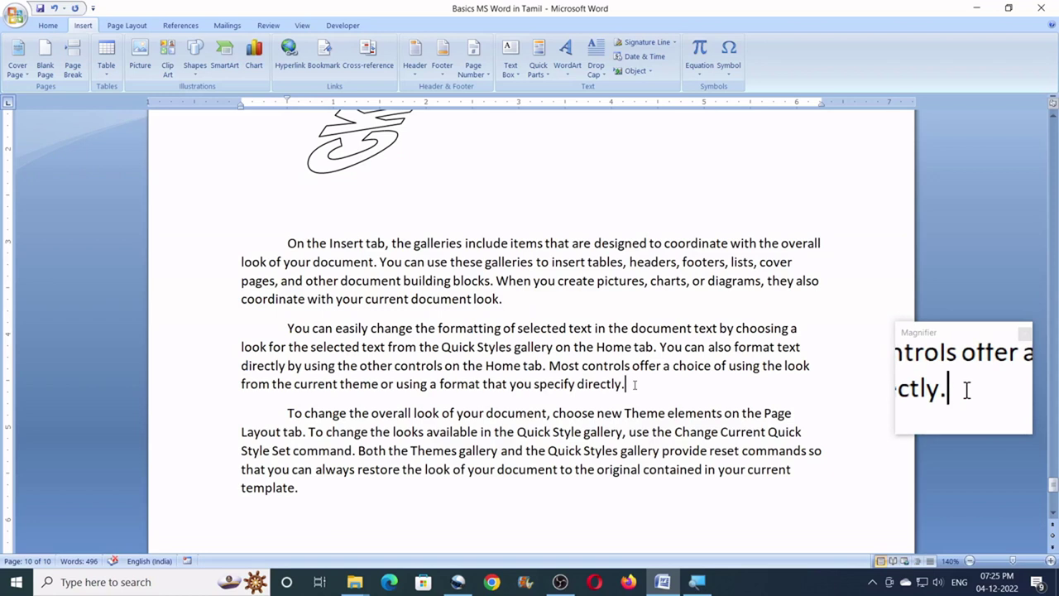
key("Delete")
left_click(510, 299)
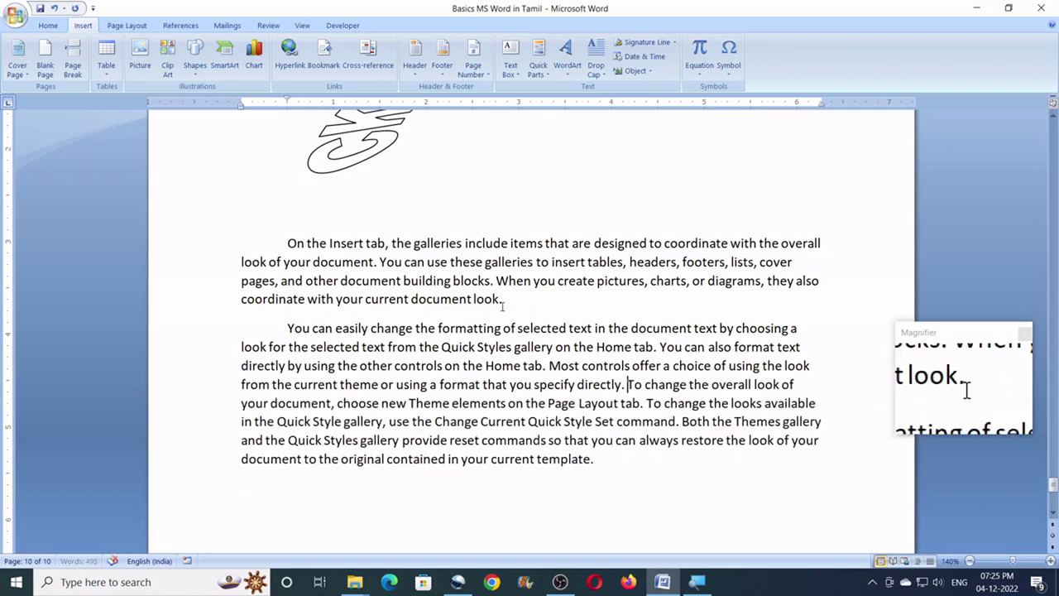
key("Delete")
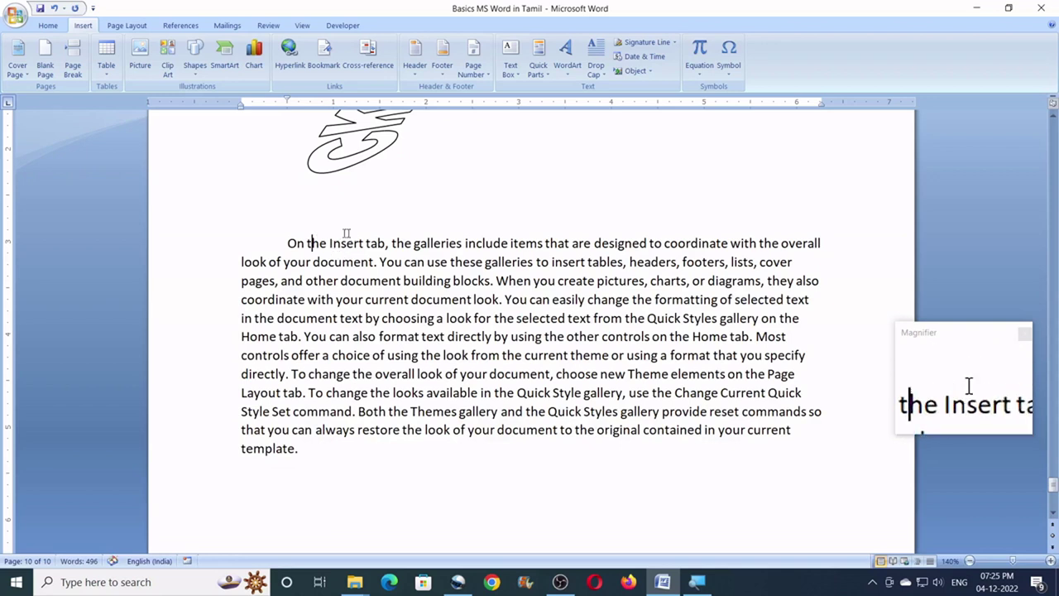
left_click(348, 300)
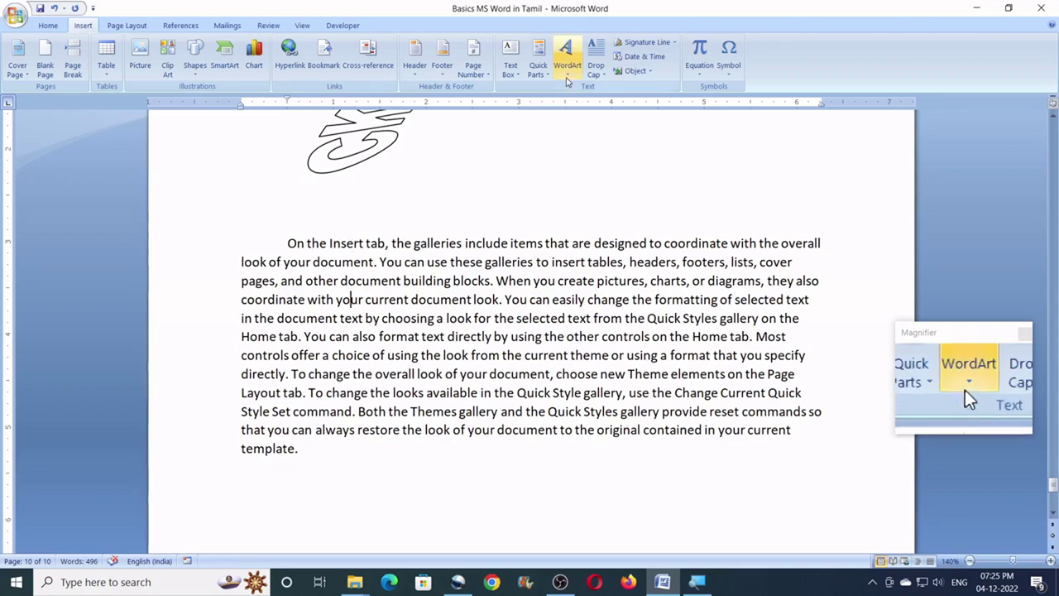
- Make the opening O a dropped capital six lines tall, then add an empty line after the text
left_click(605, 76)
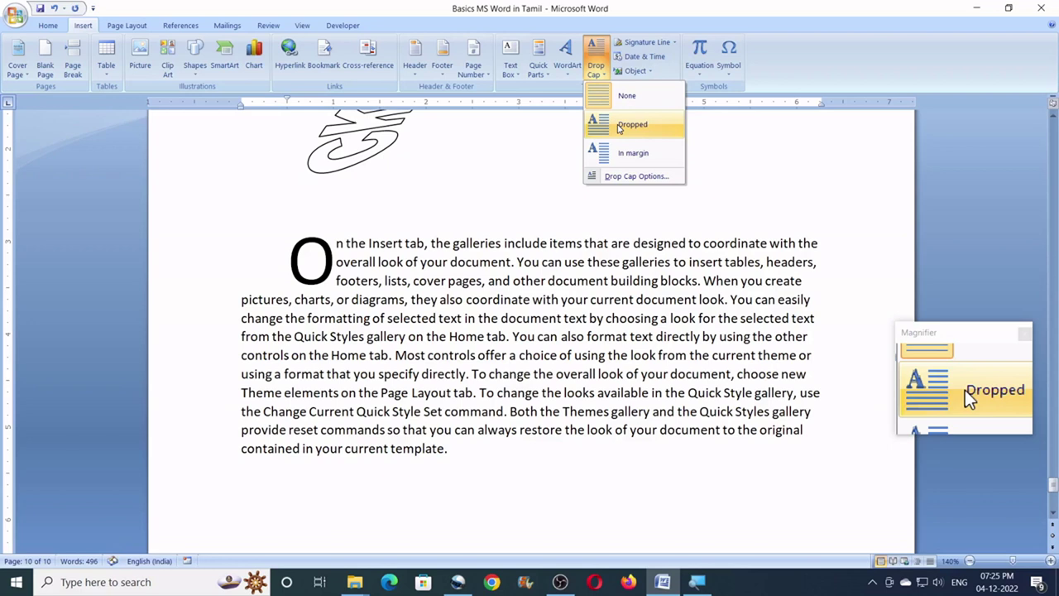
left_click(629, 124)
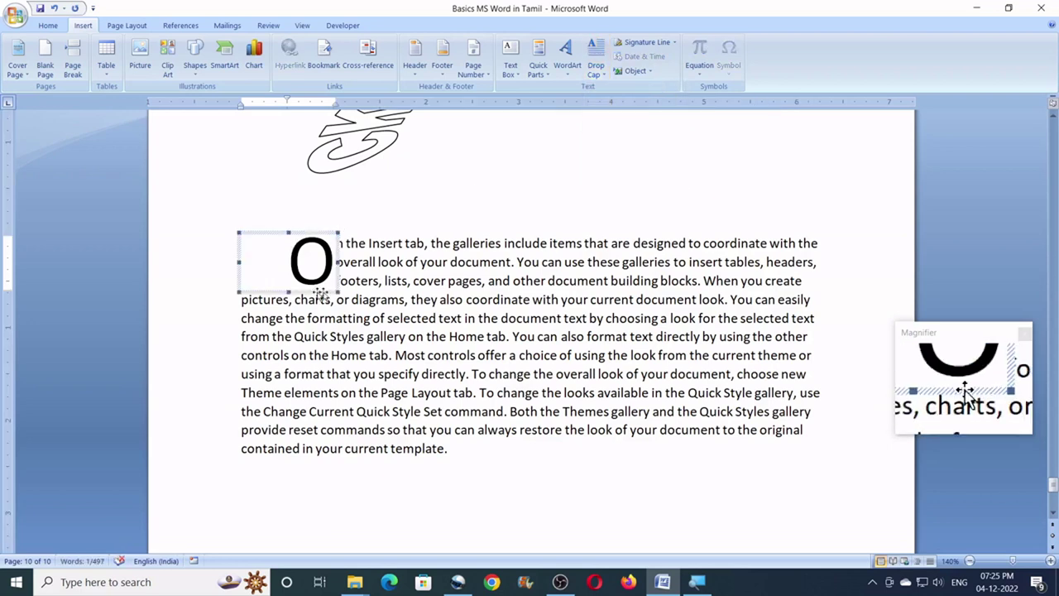
left_click(605, 78)
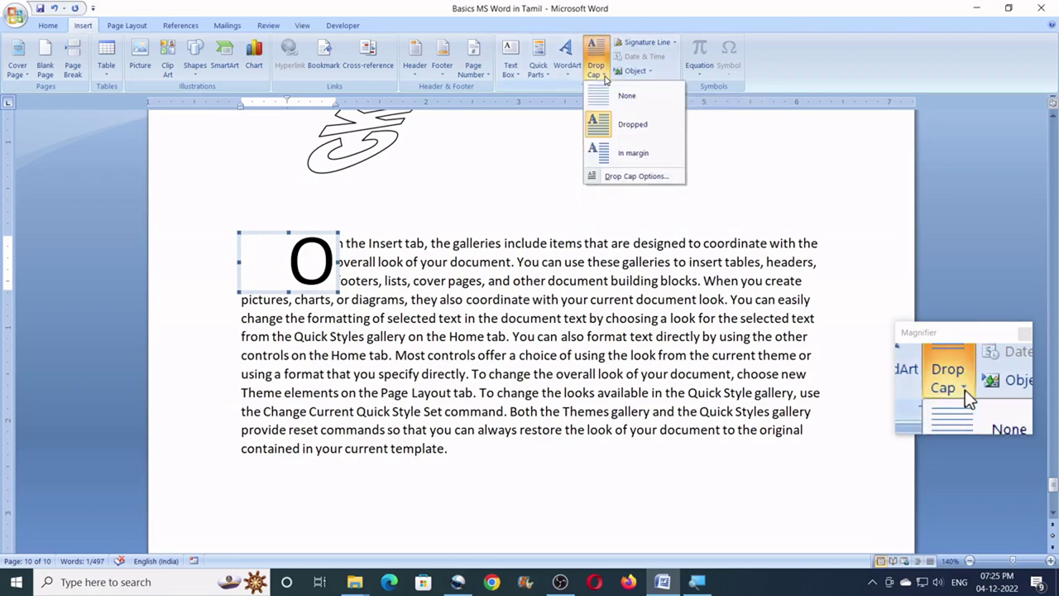
left_click(621, 177)
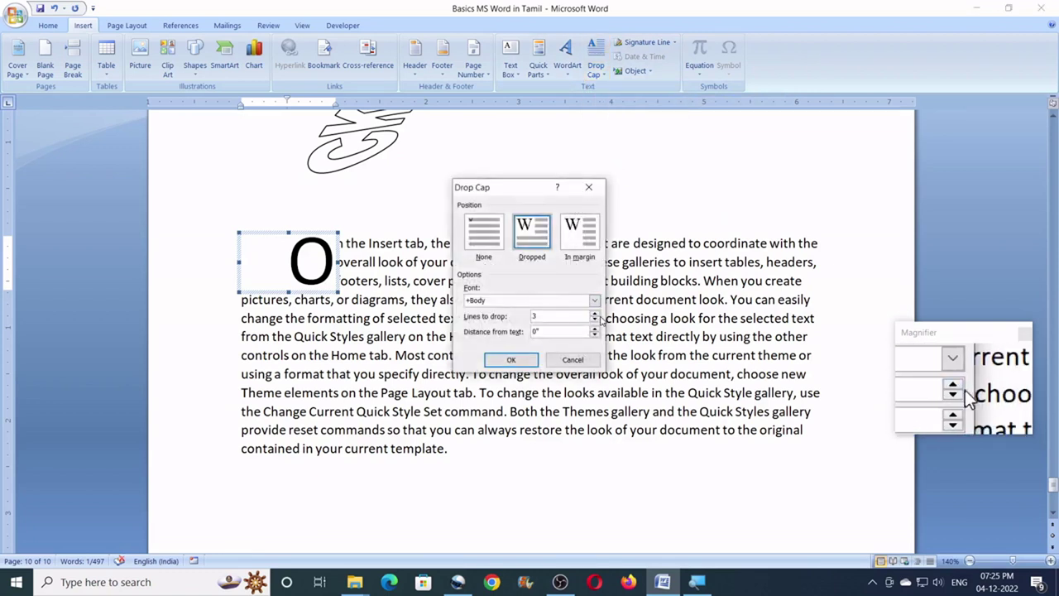
left_click(595, 315)
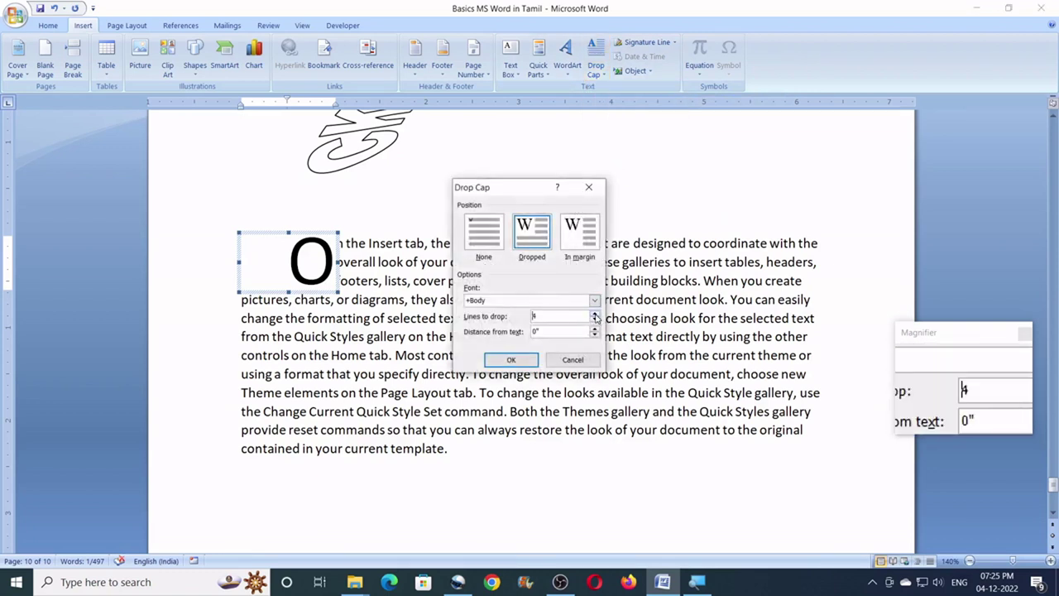
left_click(511, 359)
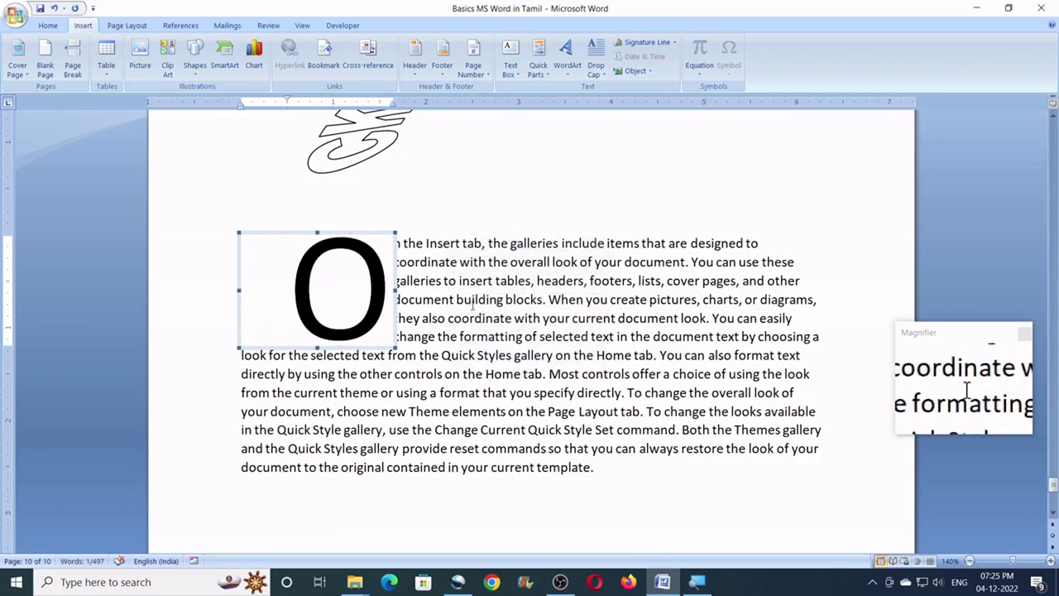
left_click(618, 474)
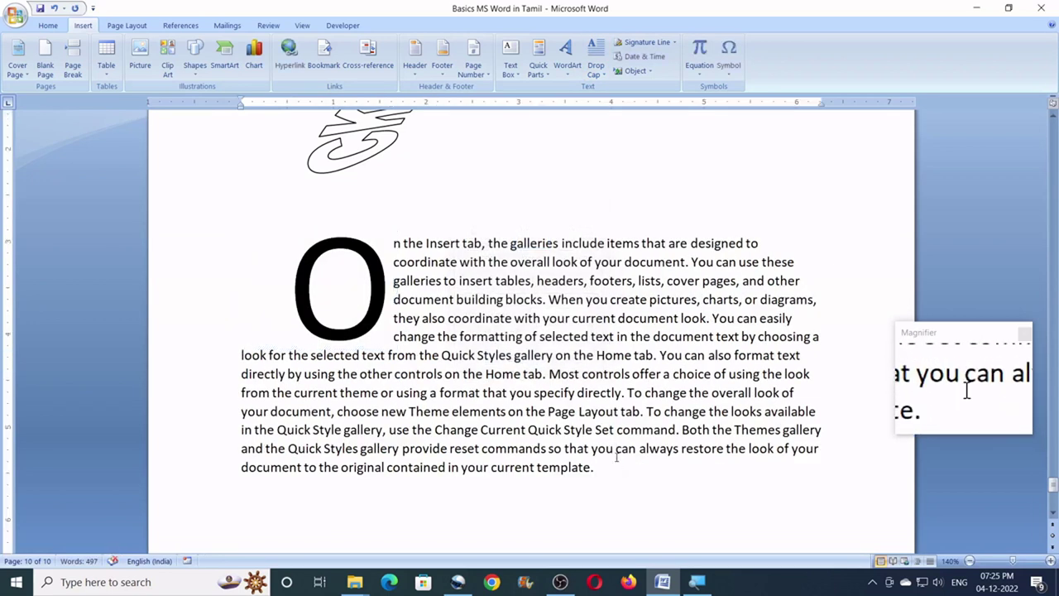
key("Return")
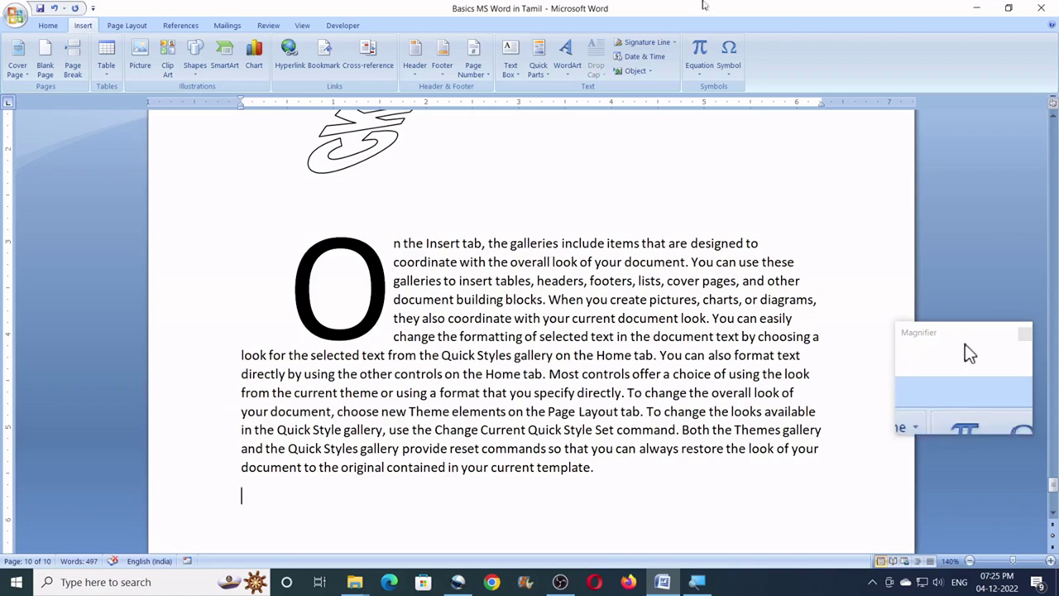
scroll(695, 252, "down", 3)
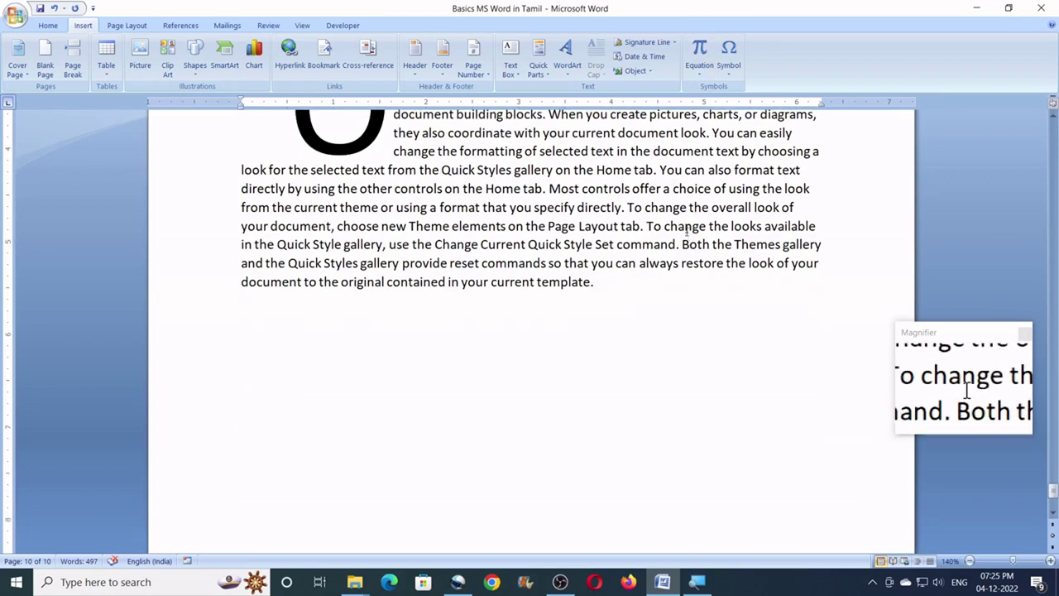
- Insert the built-in Expansion of a Sum equation below the paragraph
left_click(702, 74)
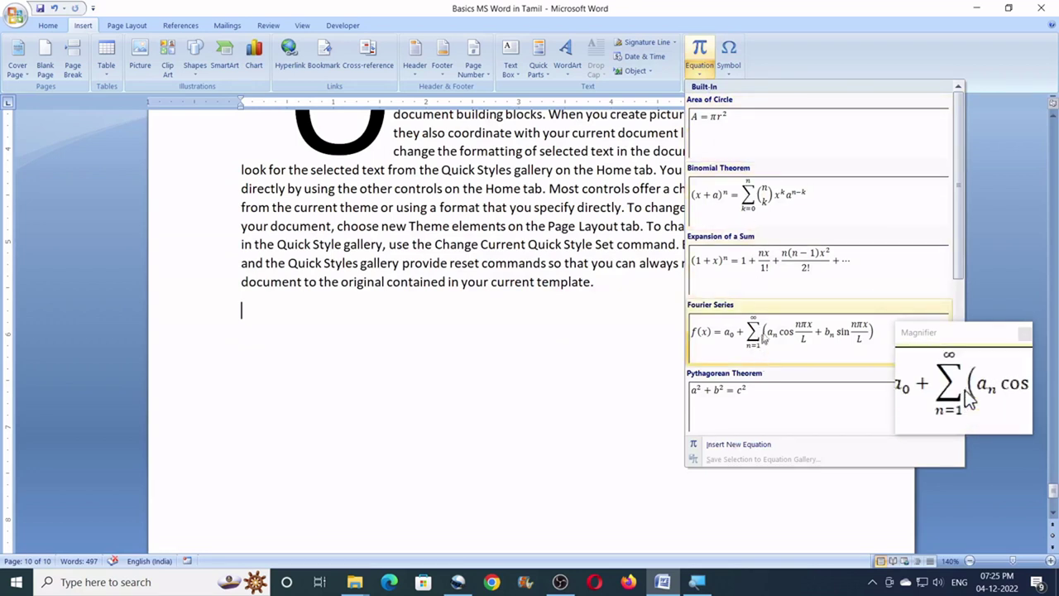
scroll(765, 340, "down", 2)
scroll(766, 332, "up", 2)
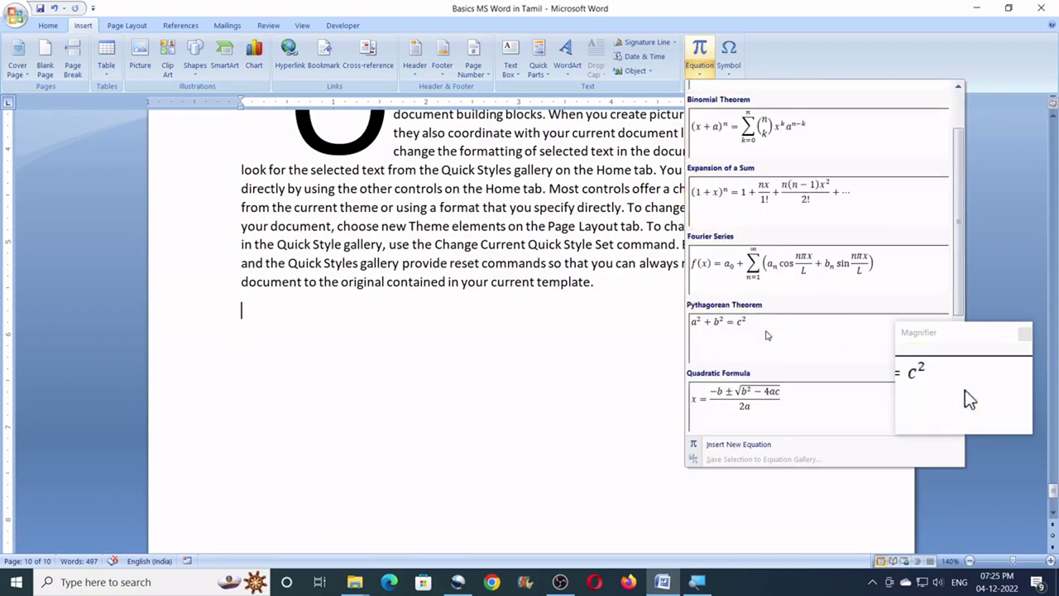
scroll(767, 334, "up", 1)
scroll(767, 335, "down", 2)
scroll(766, 335, "up", 3)
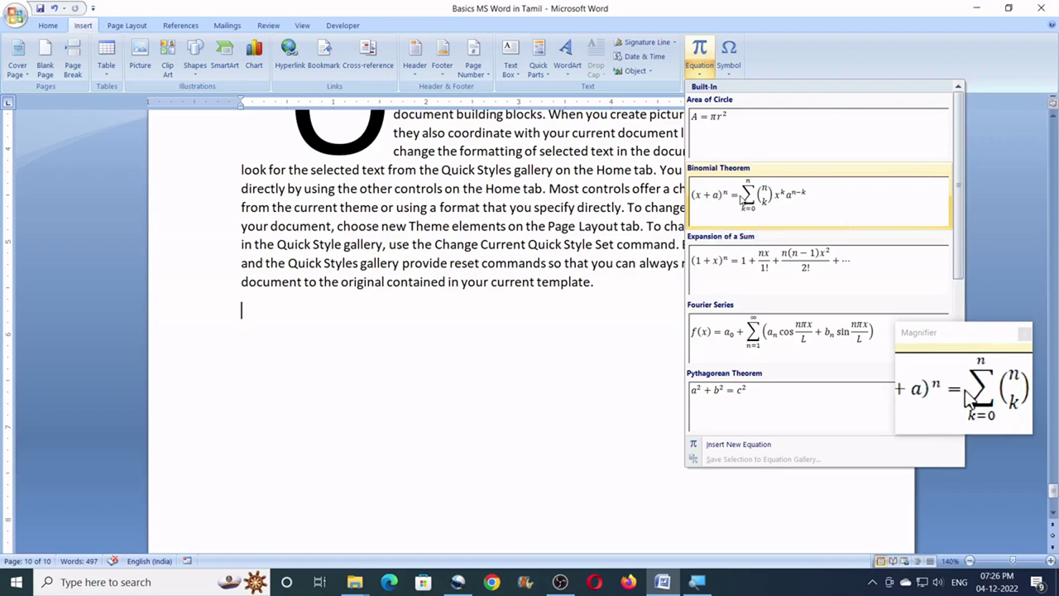
left_click(749, 263)
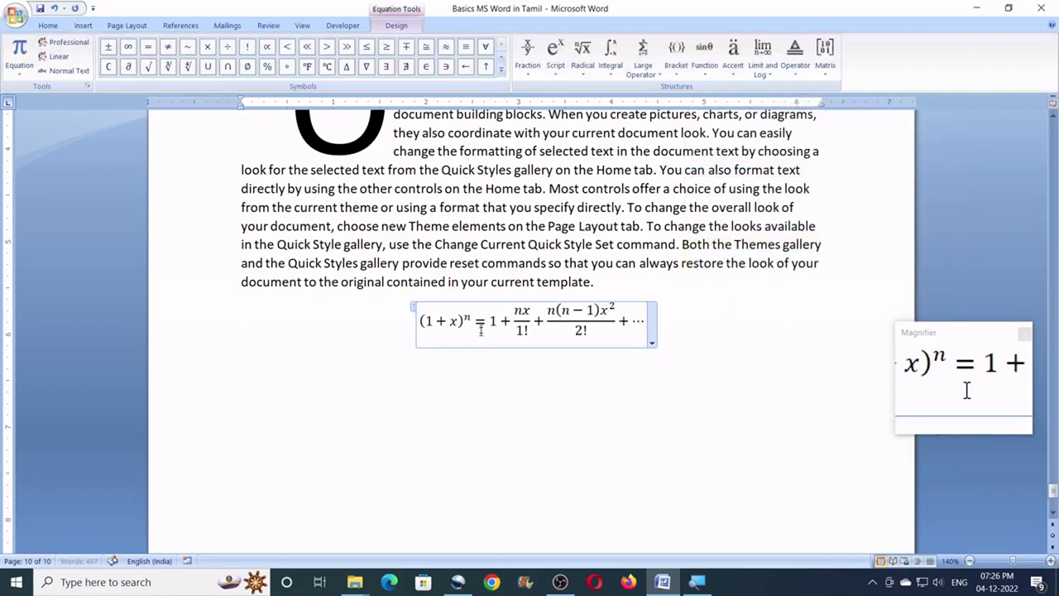
- Change the equation's (1 + x) term to (1 + y)
double_click(461, 320)
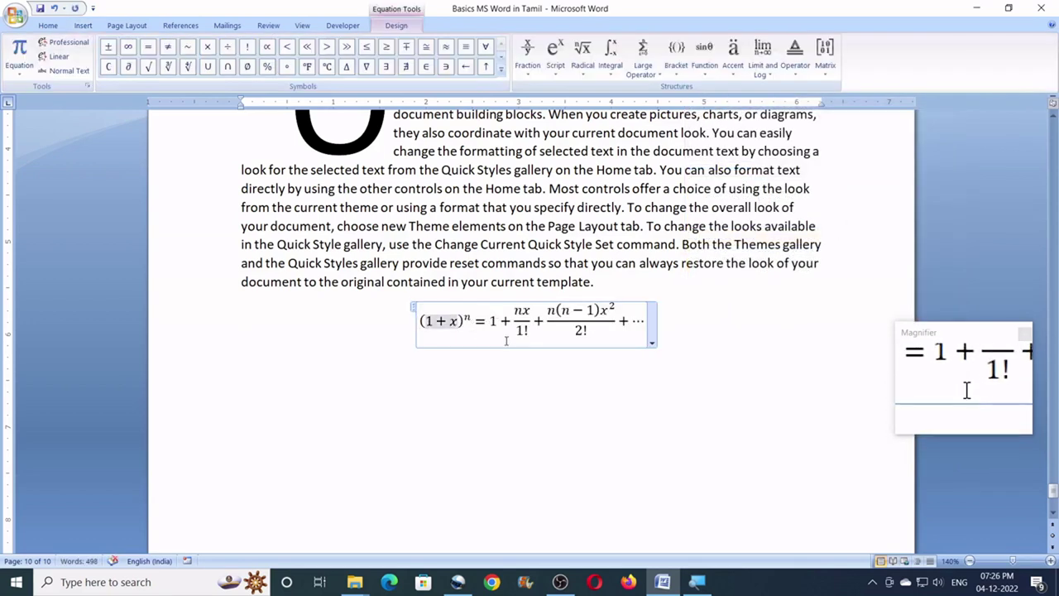
key("BackSpace")
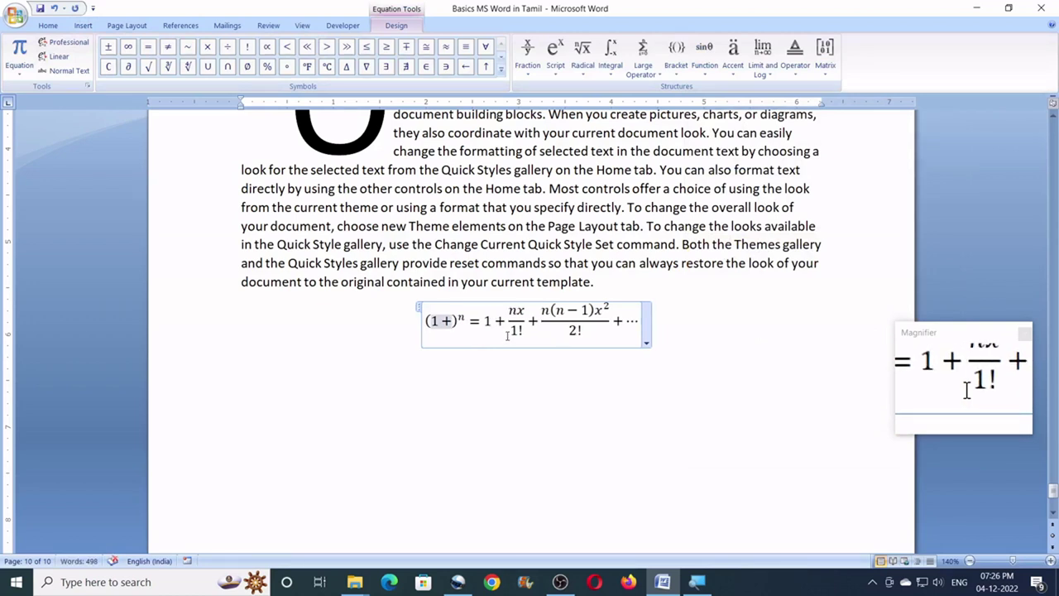
type("y")
left_click(439, 420)
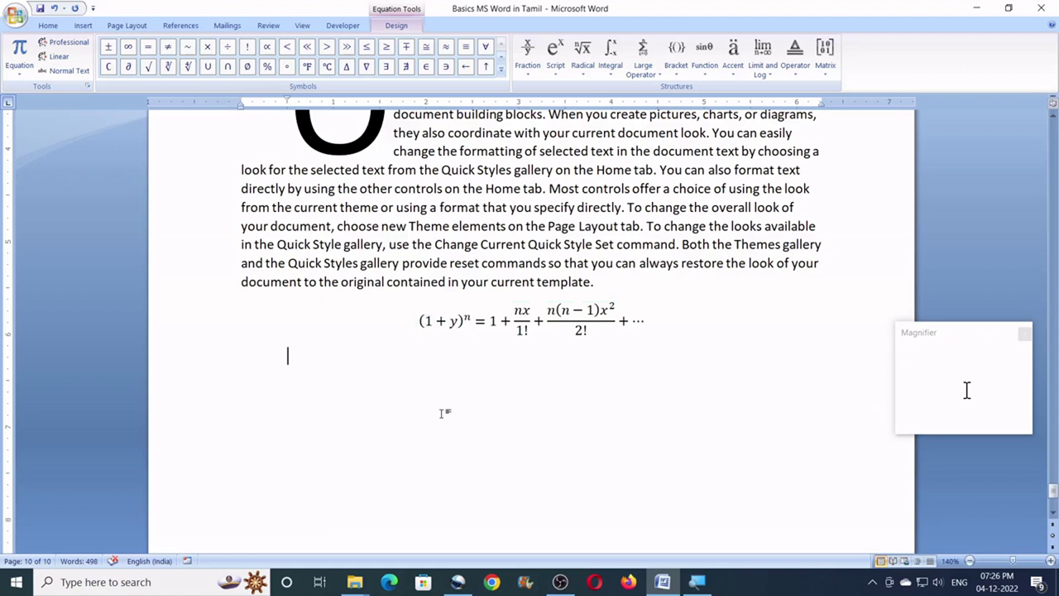
left_click(463, 327)
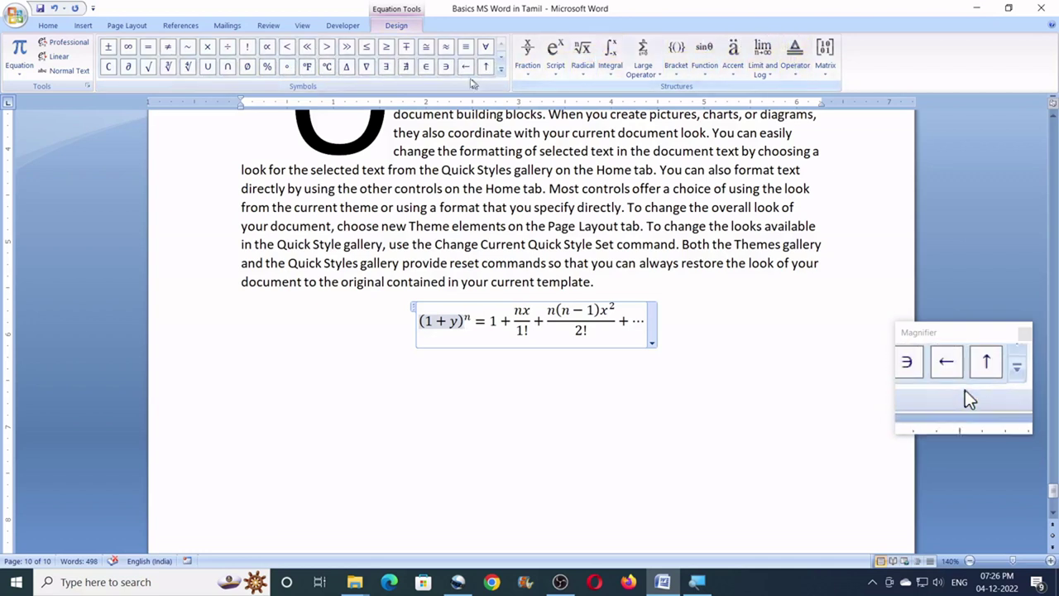
left_click(378, 404)
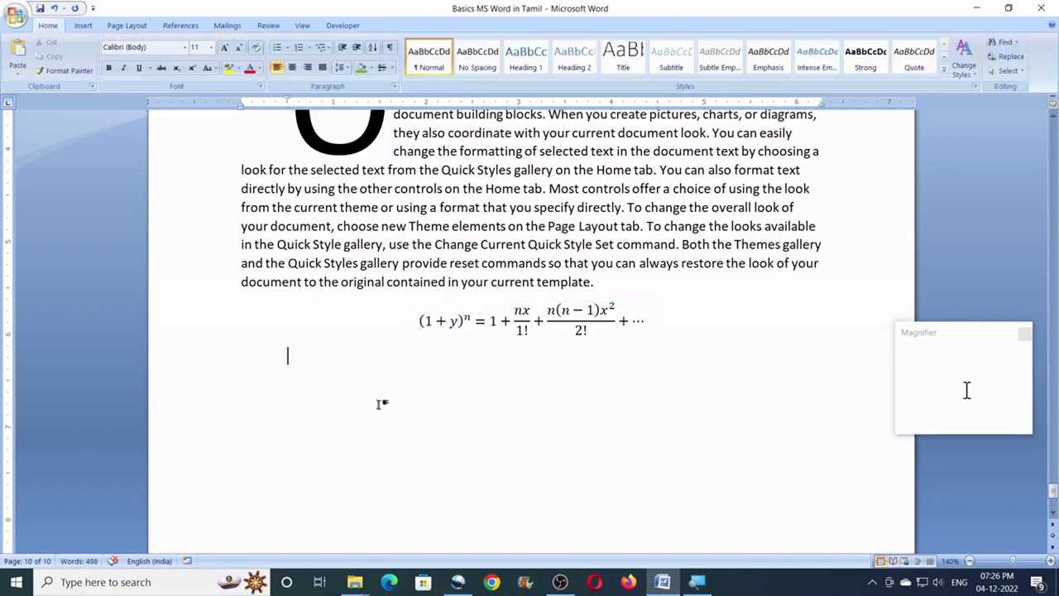
left_click(83, 25)
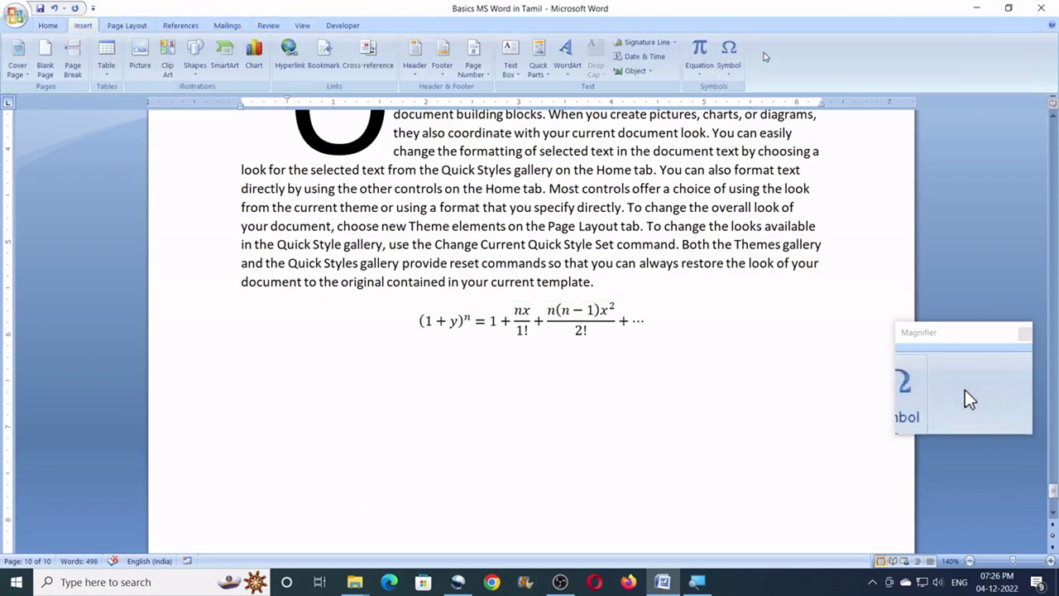
- Add a new equation with the symbols ∈∋↑∀ and place the caret on the line below
left_click(707, 76)
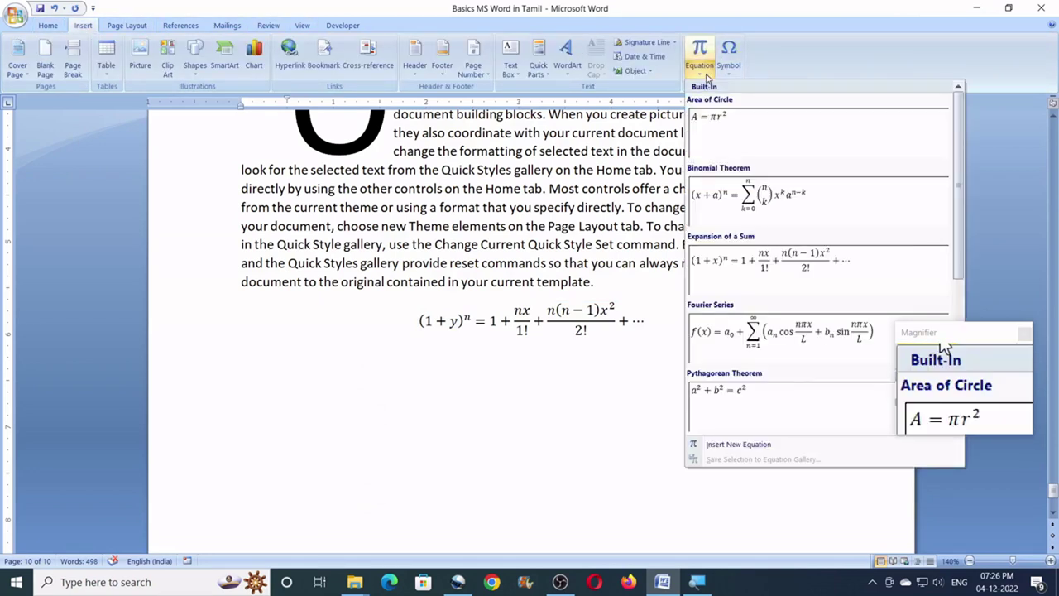
left_click(733, 446)
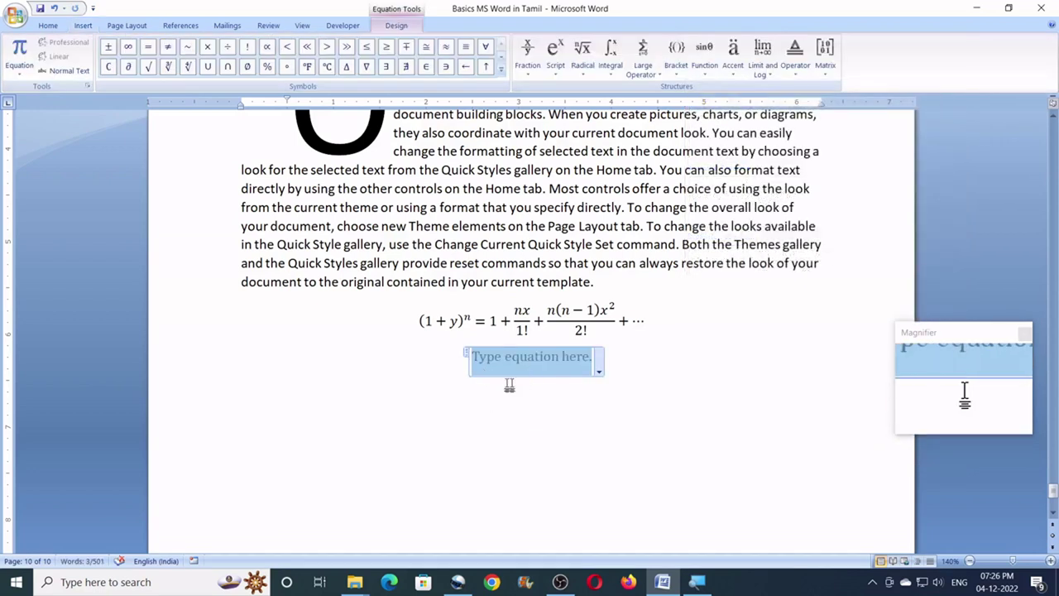
left_click(426, 66)
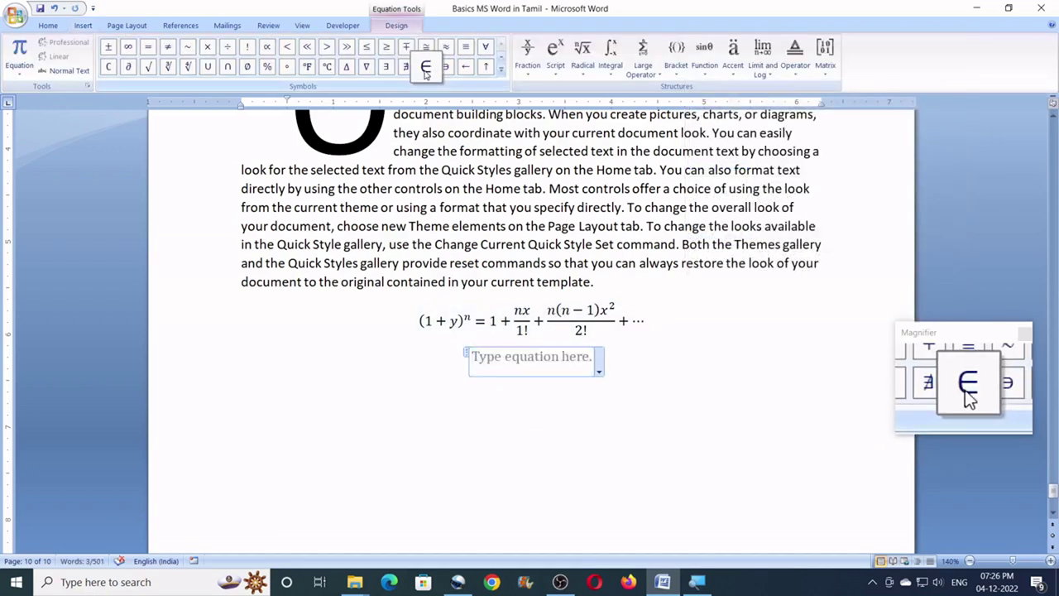
left_click(445, 66)
left_click(487, 66)
left_click(485, 47)
left_click(477, 442)
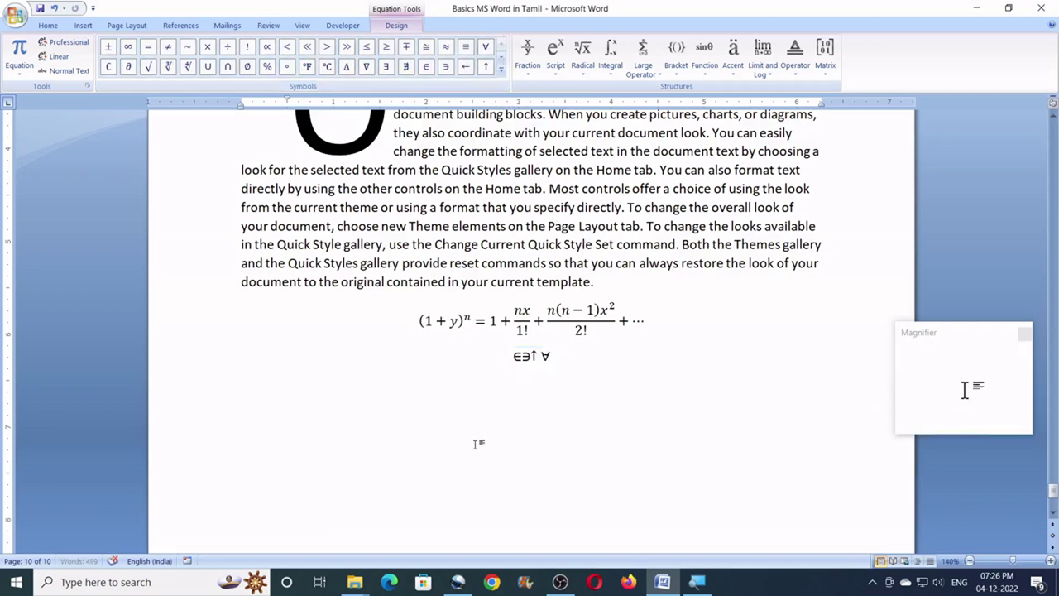
left_click(478, 415)
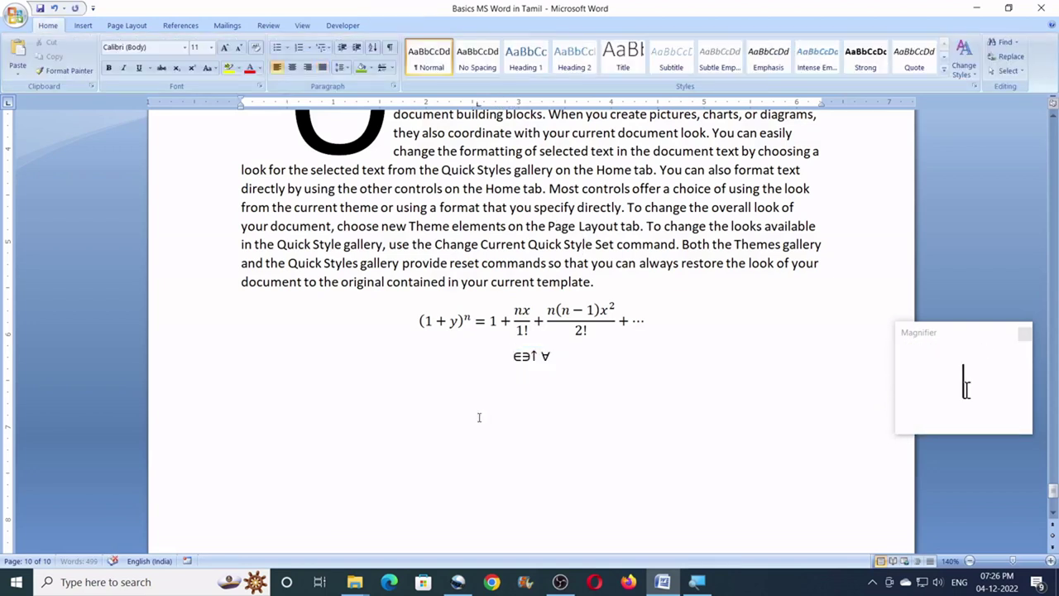
left_click(83, 25)
left_click(732, 77)
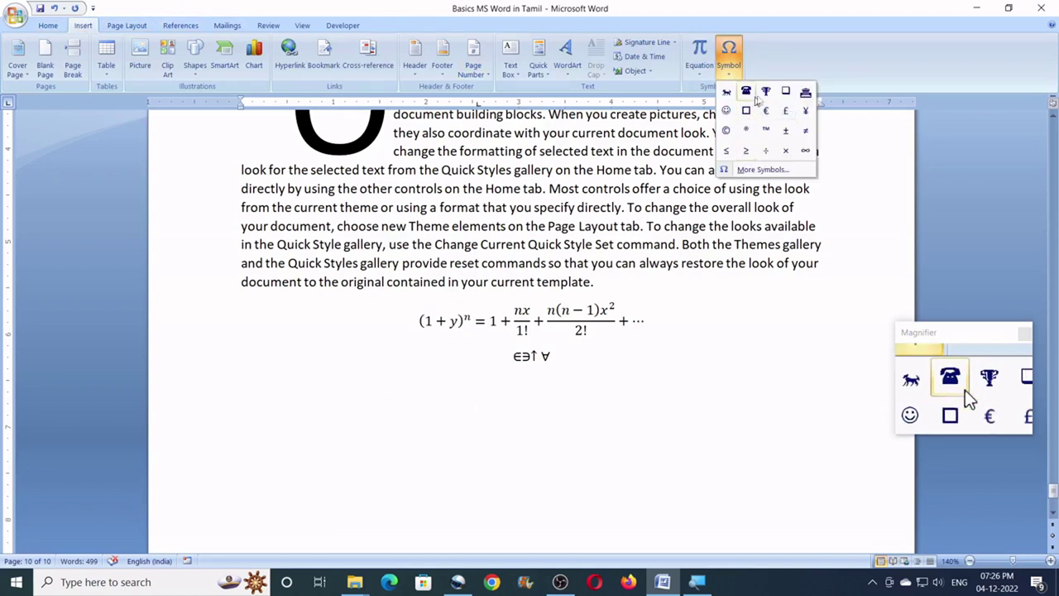
- Insert the Om symbol from the Wingdings font below the symbol line
left_click(761, 171)
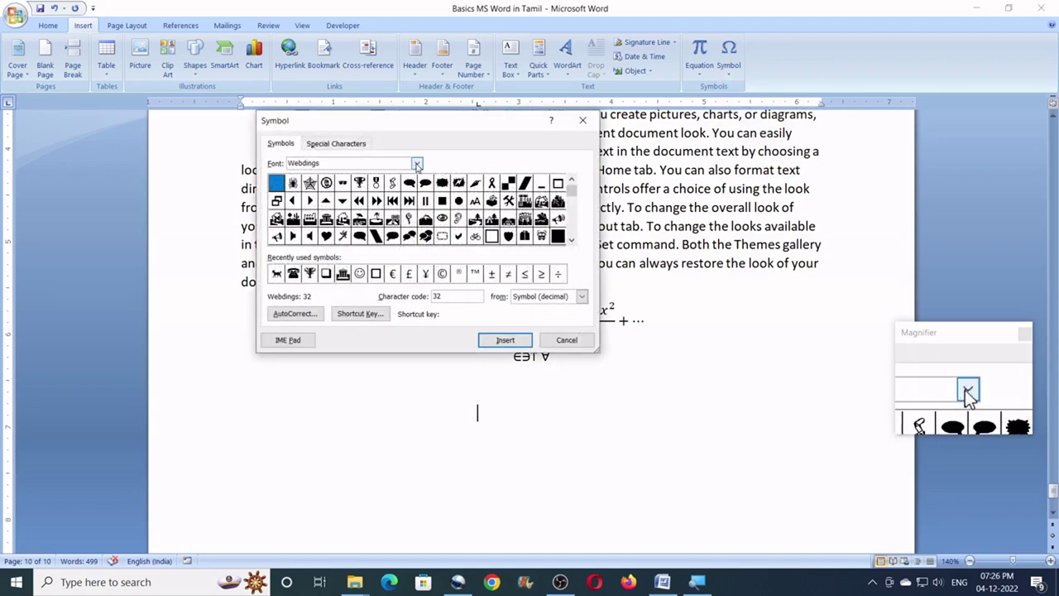
left_click(417, 164)
left_click(418, 226)
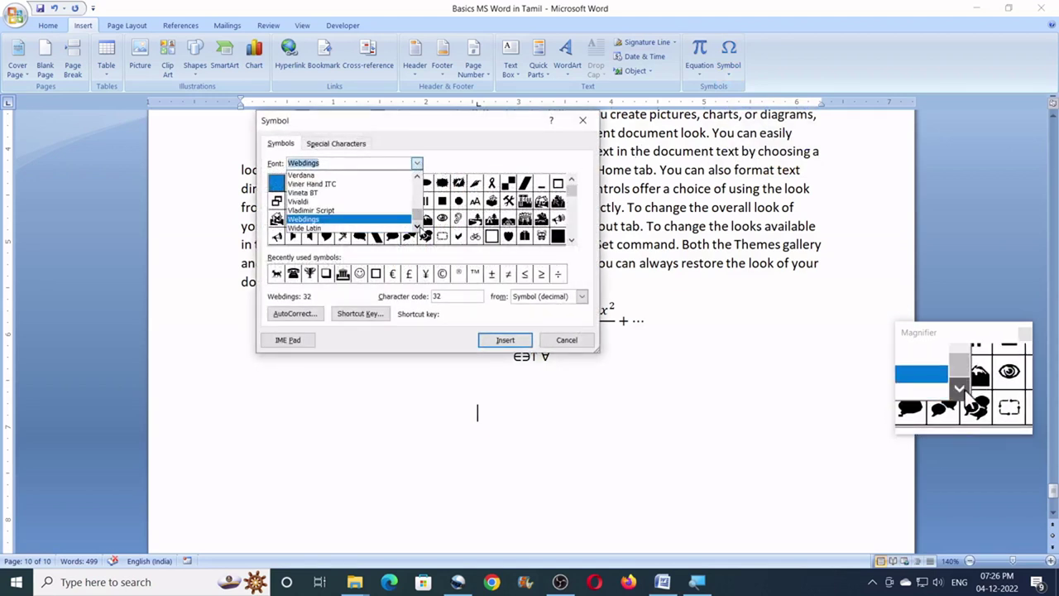
left_click(323, 221)
left_click(418, 164)
left_click(419, 225)
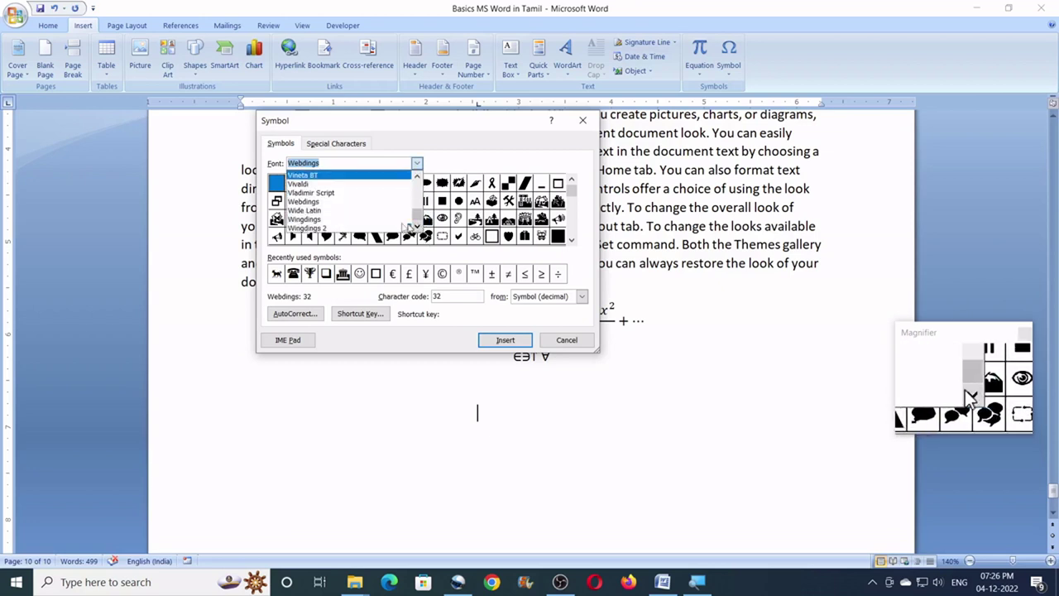
left_click(368, 213)
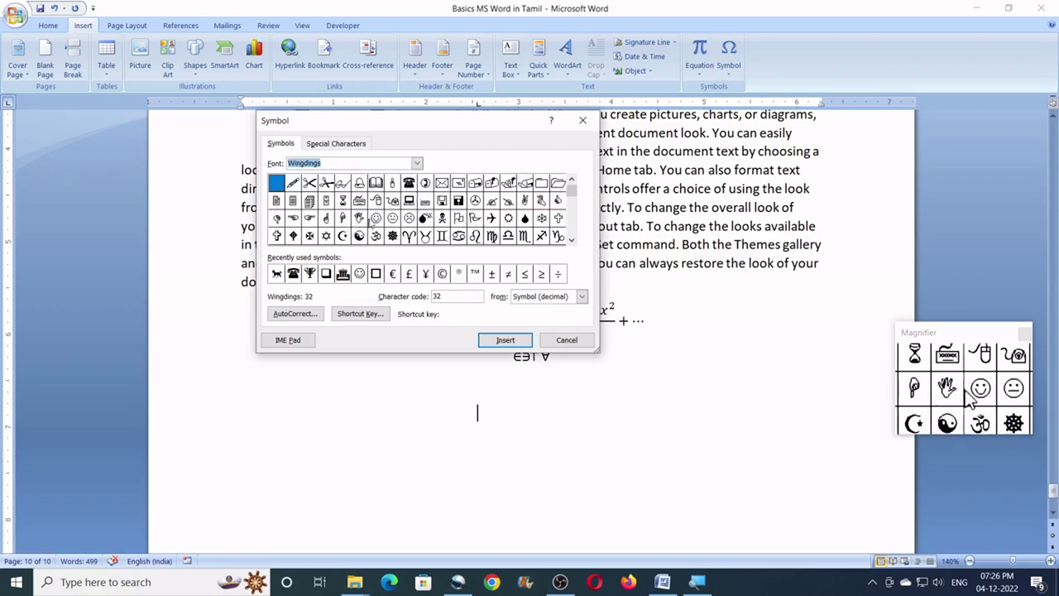
left_click(503, 340)
left_click(567, 340)
- Enlarge the Om symbol to 72 pt with Grow Font
left_click_drag(499, 412, 480, 413)
left_click(48, 25)
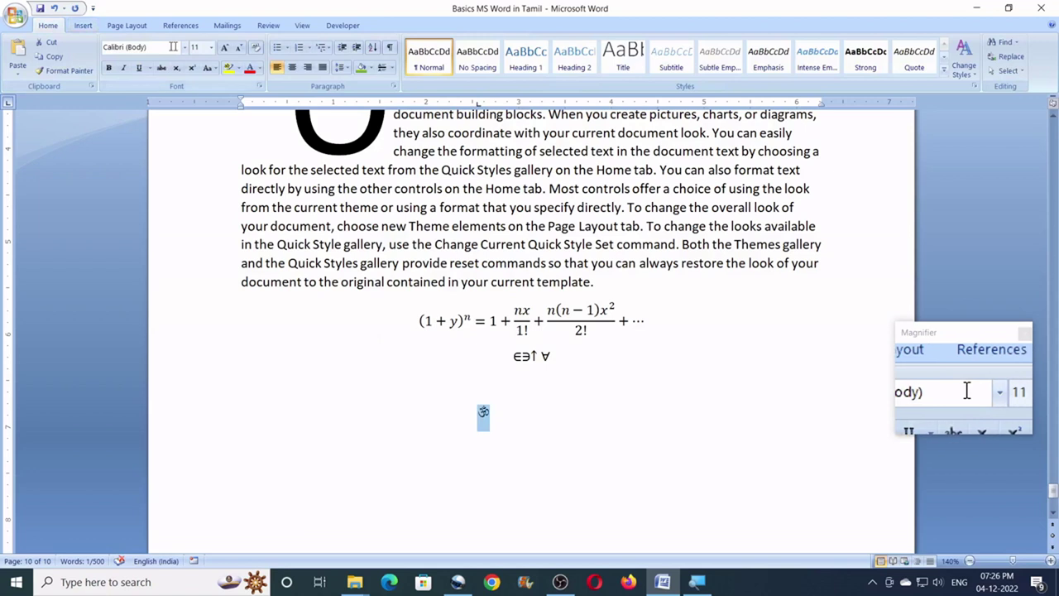
left_click(224, 47)
left_click(223, 47)
left_click(223, 47)
left_click(223, 47)
left_click(223, 47)
left_click(224, 48)
left_click(224, 47)
left_click(224, 47)
left_click(223, 47)
left_click(223, 47)
left_click(223, 47)
left_click(223, 47)
left_click(567, 454)
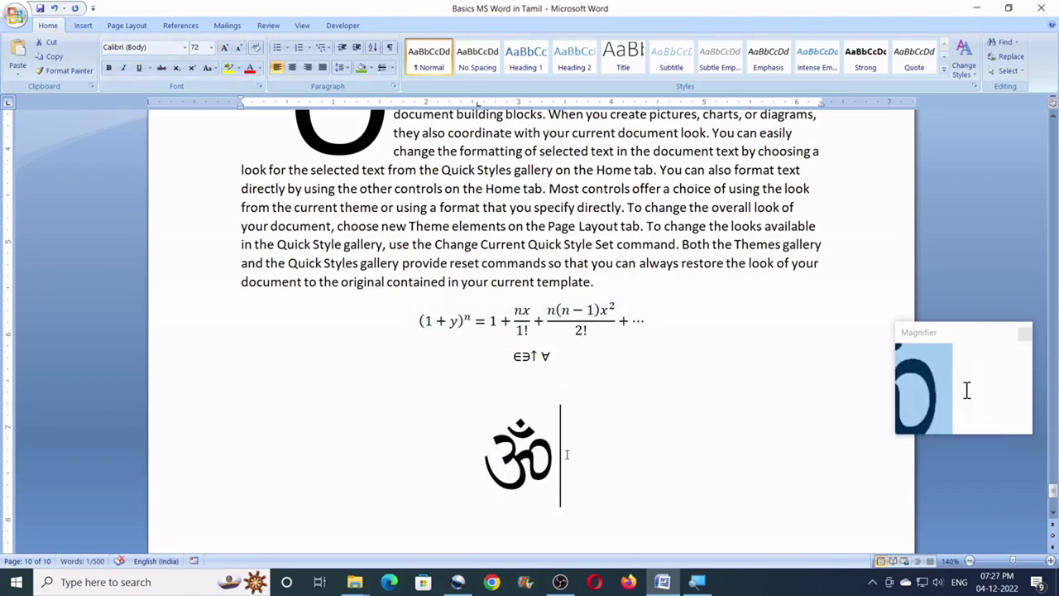
scroll(532, 364, "down", 3)
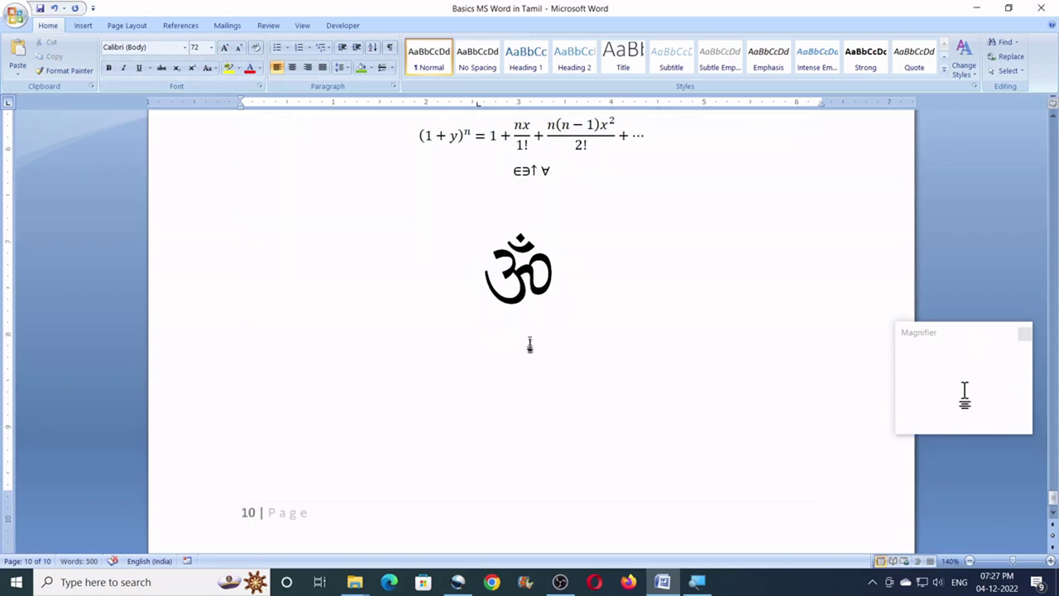
left_click(93, 25)
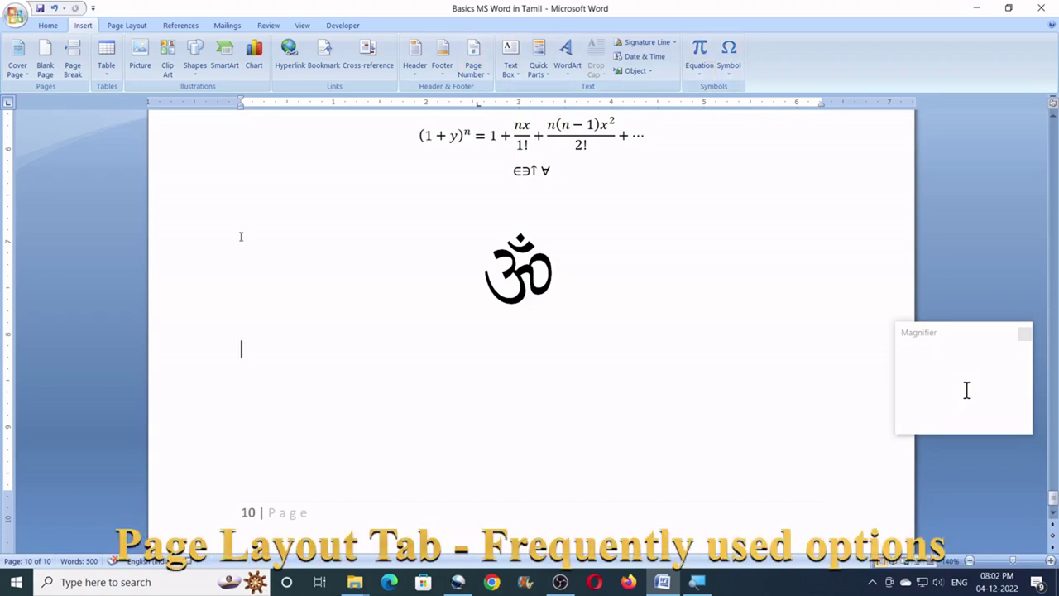
- Look over the Page Layout margin presets and paper sizes without changing them
left_click(135, 29)
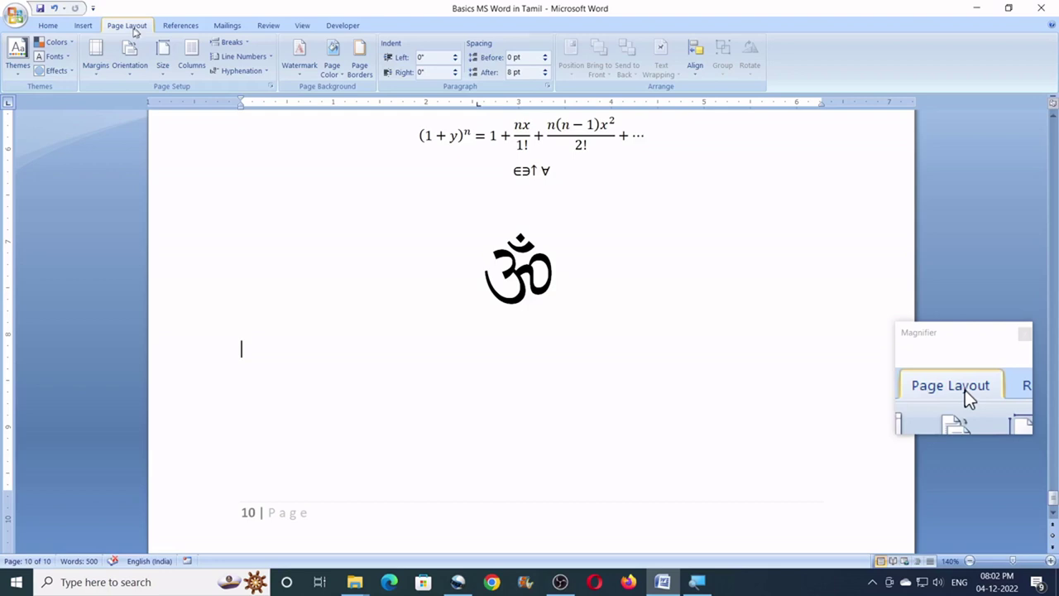
left_click(101, 80)
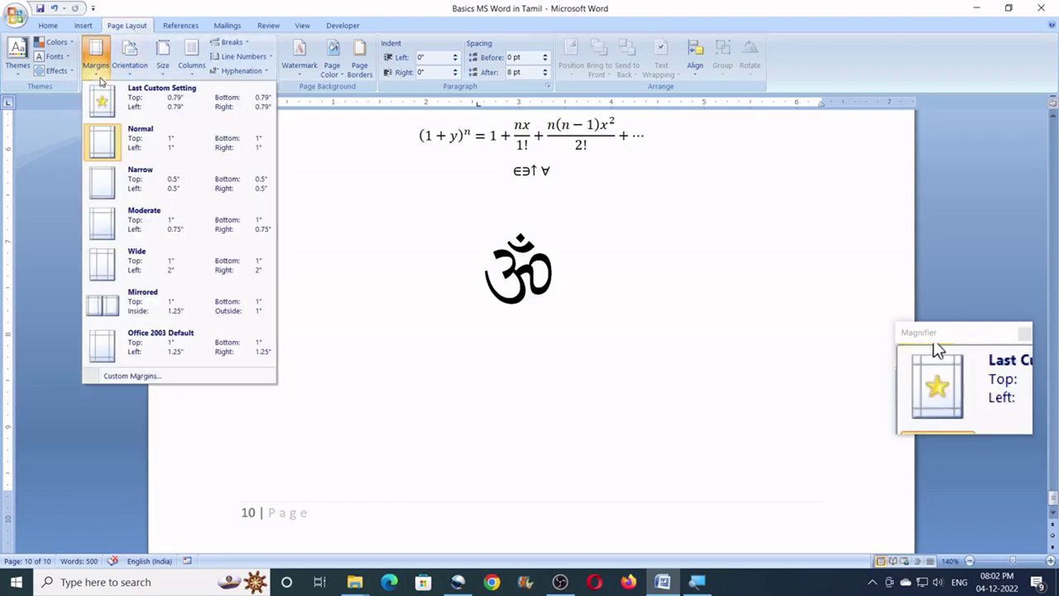
left_click(163, 70)
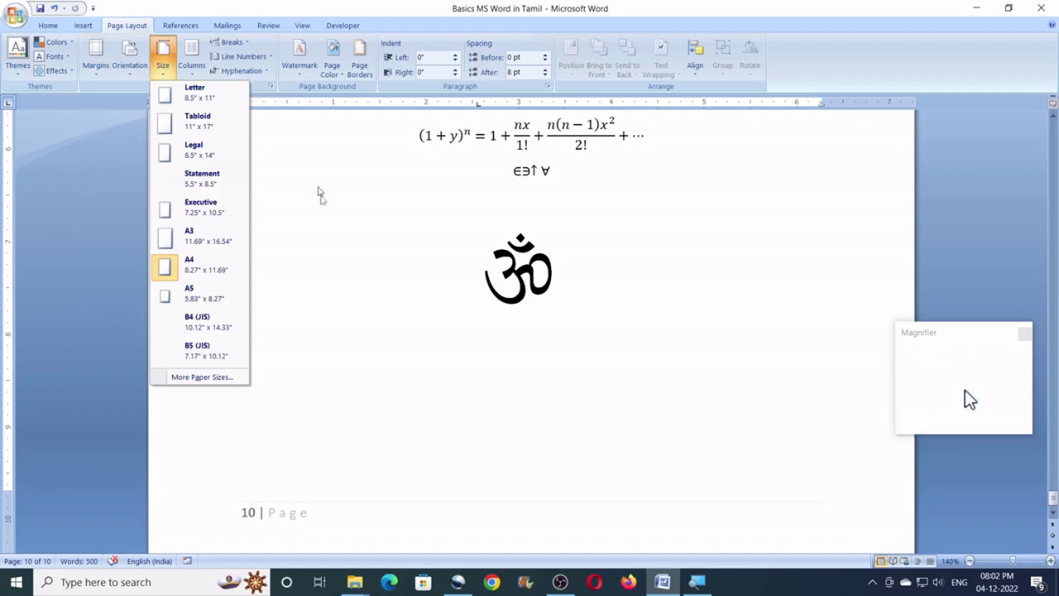
left_click(316, 348)
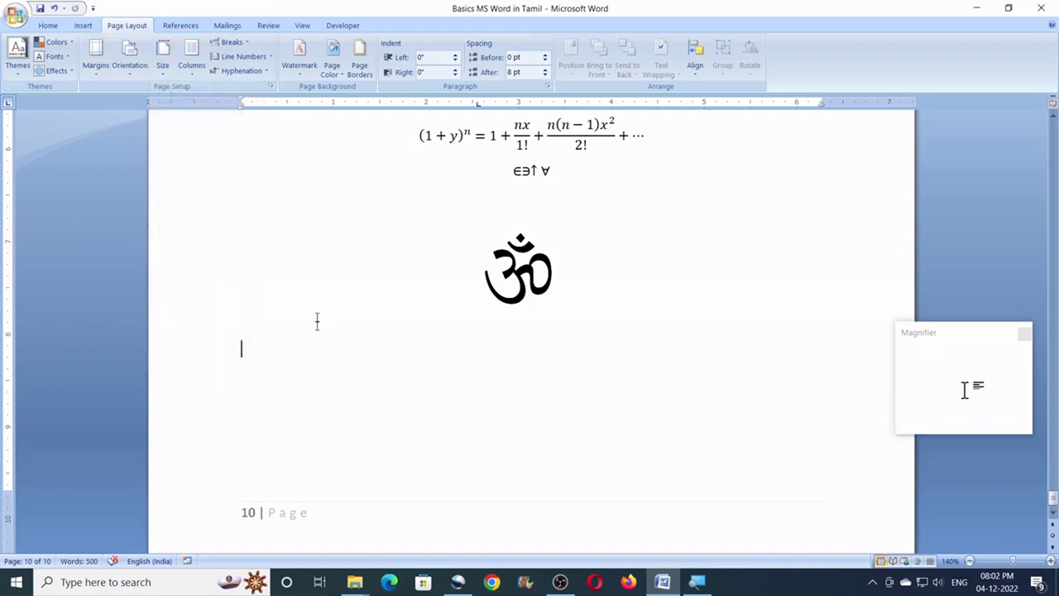
- Apply the CONFIDENTIAL 1 diagonal watermark to the pages
left_click(300, 74)
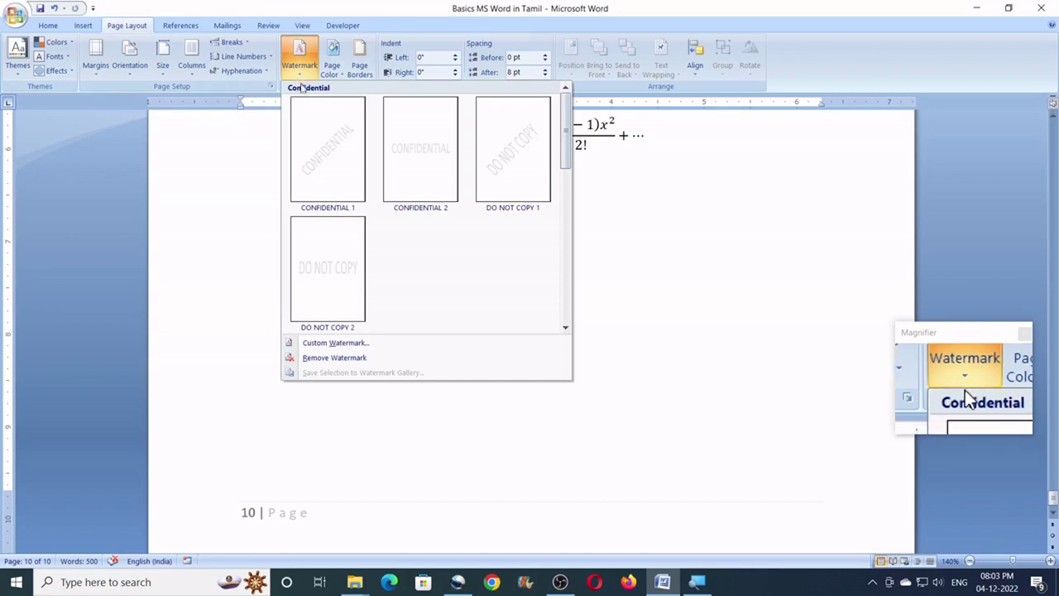
left_click(319, 154)
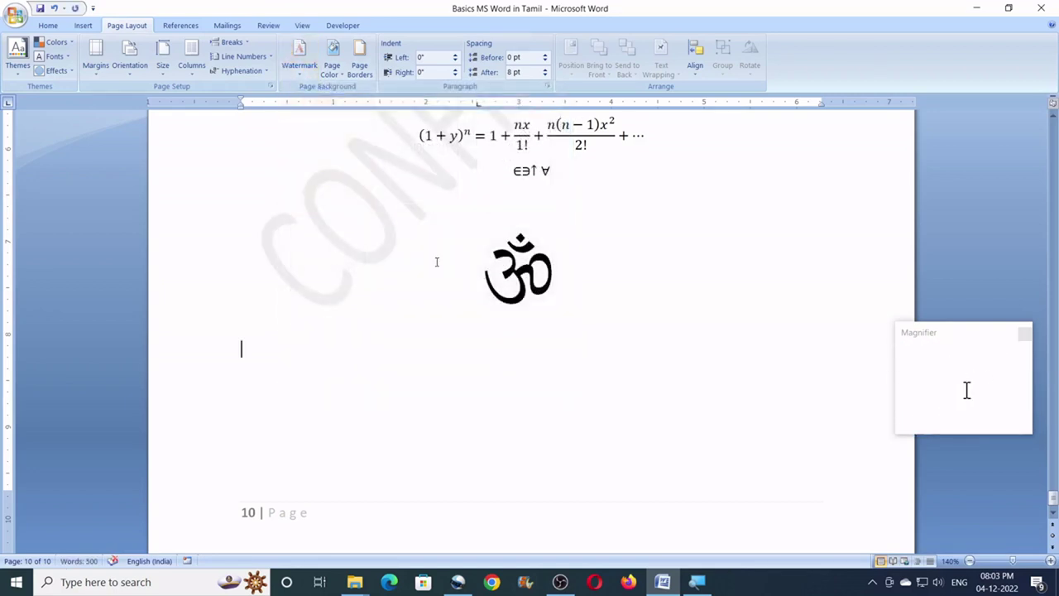
scroll(437, 262, "up", 3)
scroll(394, 240, "down", 1)
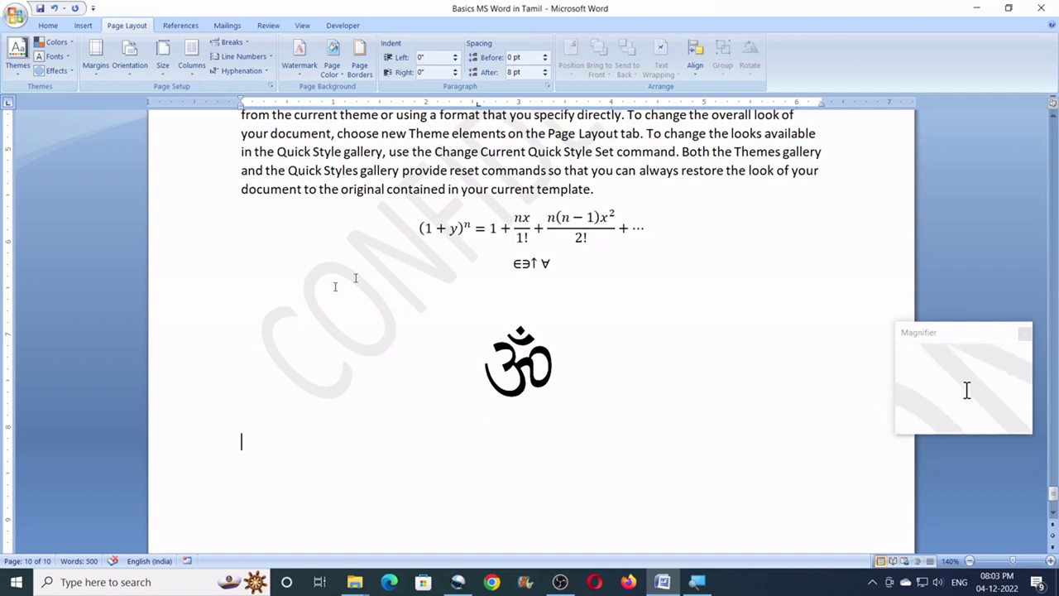
scroll(377, 261, "up", 15)
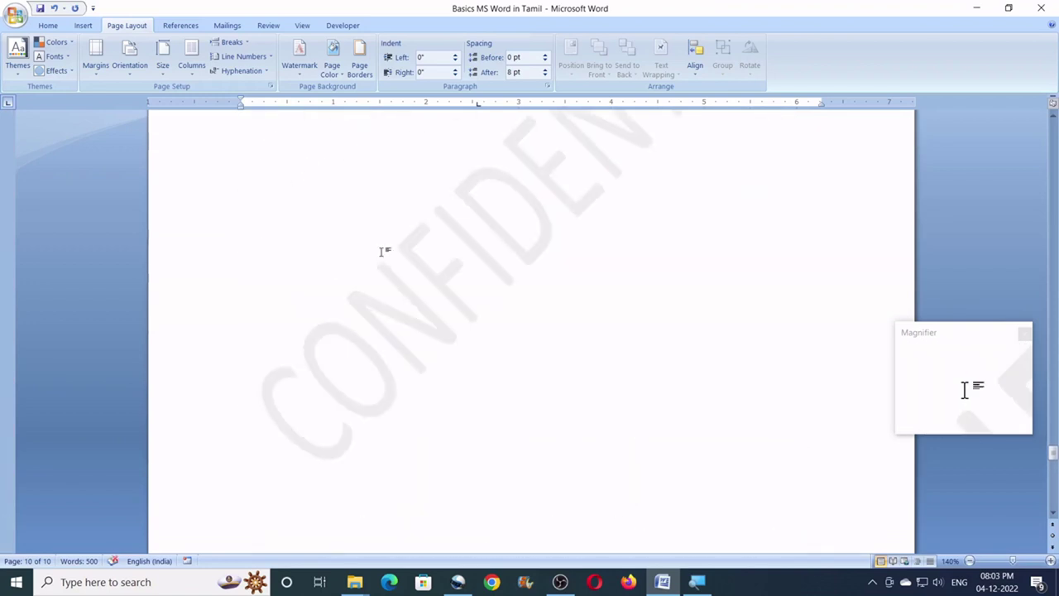
scroll(382, 252, "up", 3)
left_click(302, 75)
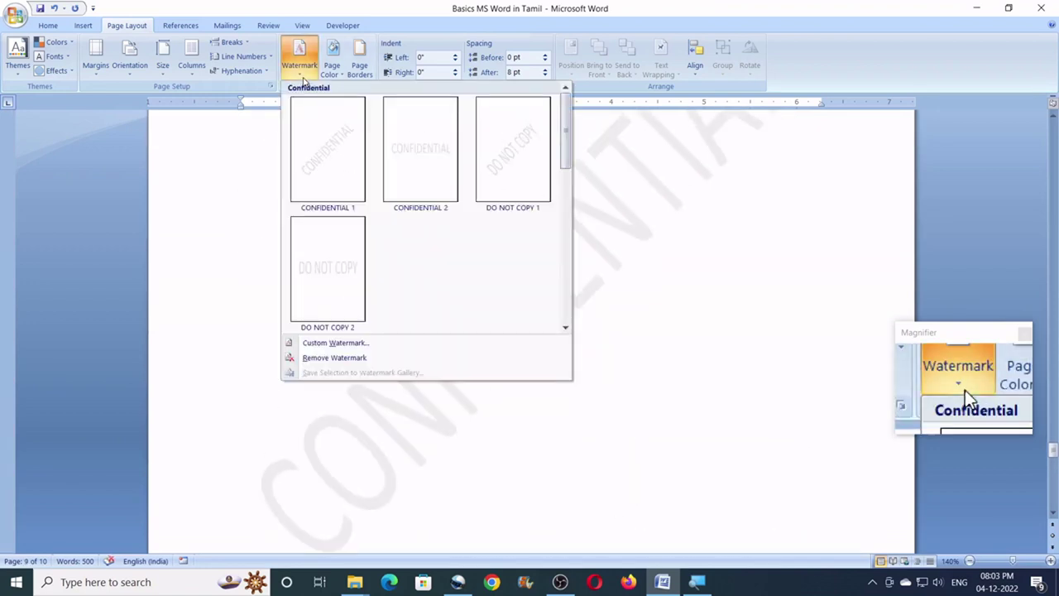
- Apply a custom light blue text watermark reading 'CKT Tamilzha' in place of CONFIDENTIAL
left_click(331, 342)
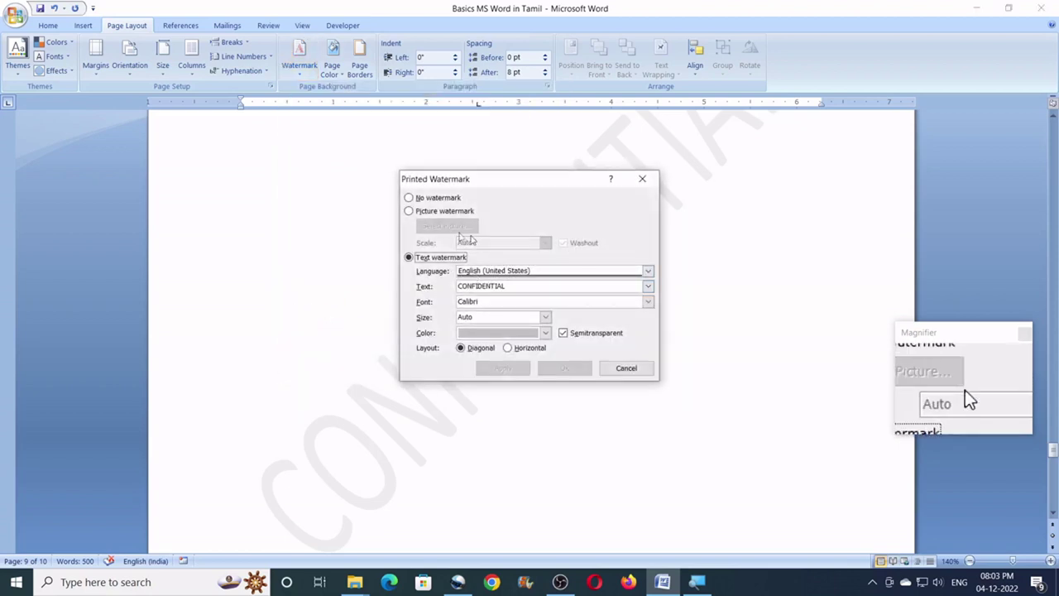
double_click(510, 286)
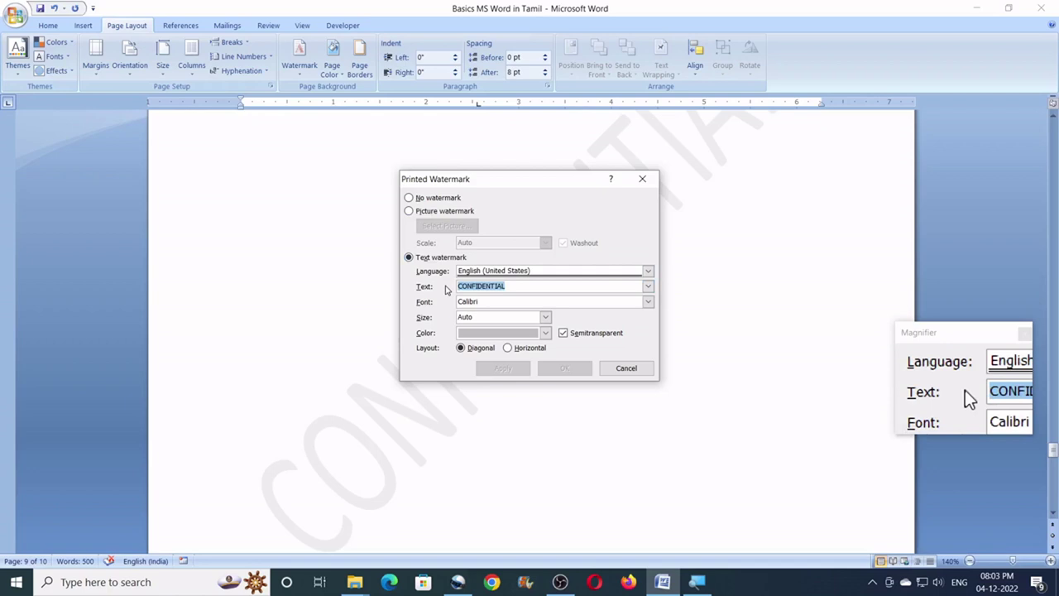
type("CKT Tamilzha")
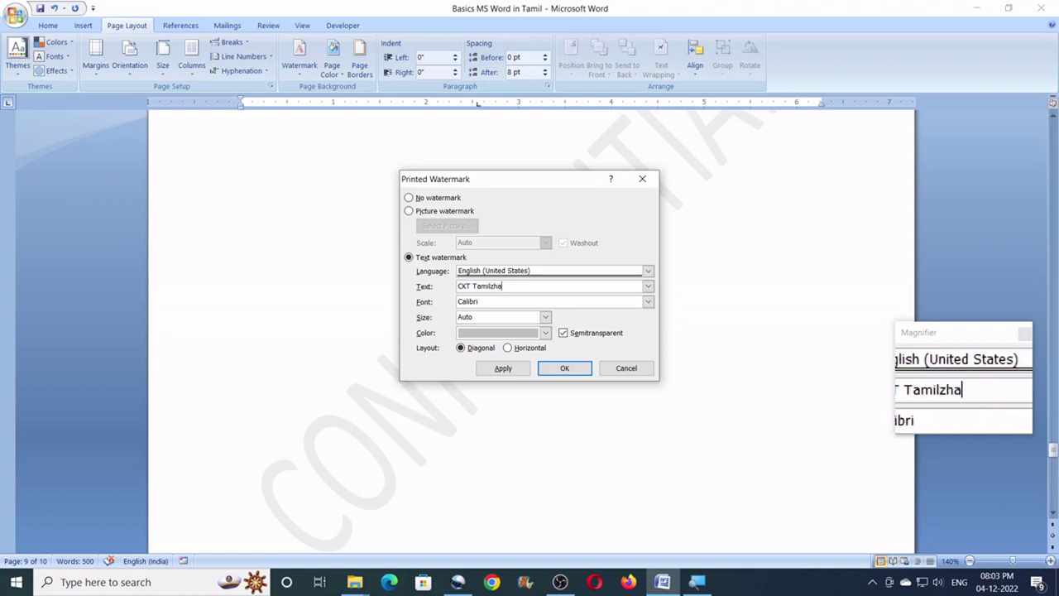
left_click(545, 333)
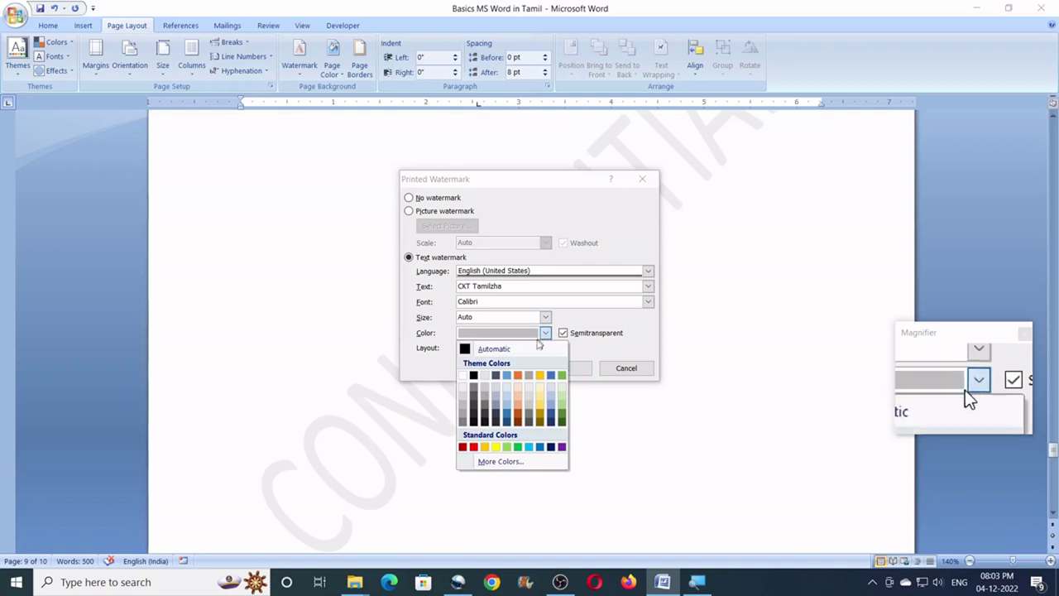
left_click(507, 383)
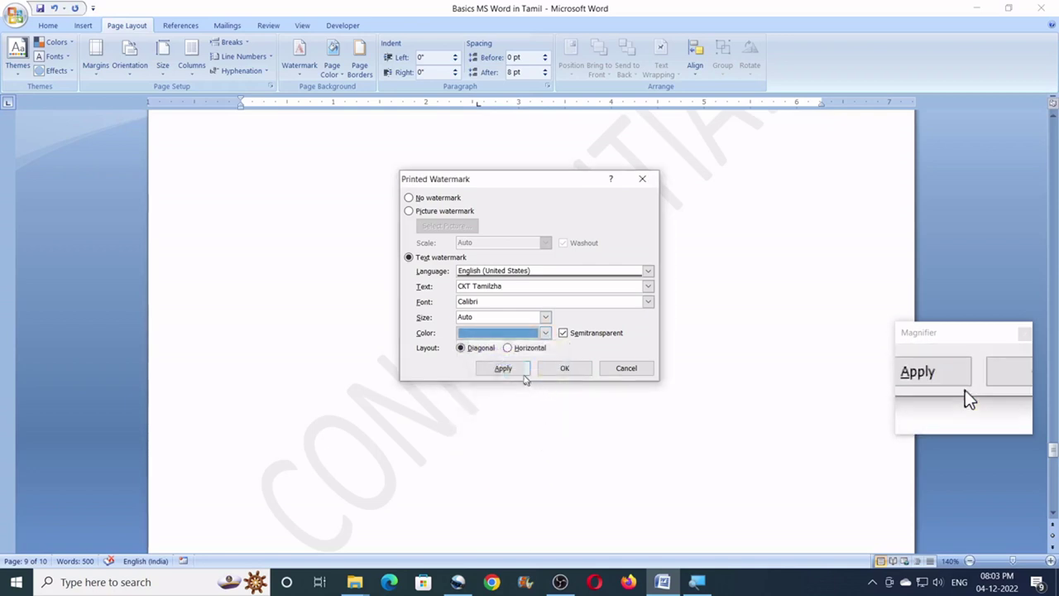
left_click(524, 378)
left_click(631, 368)
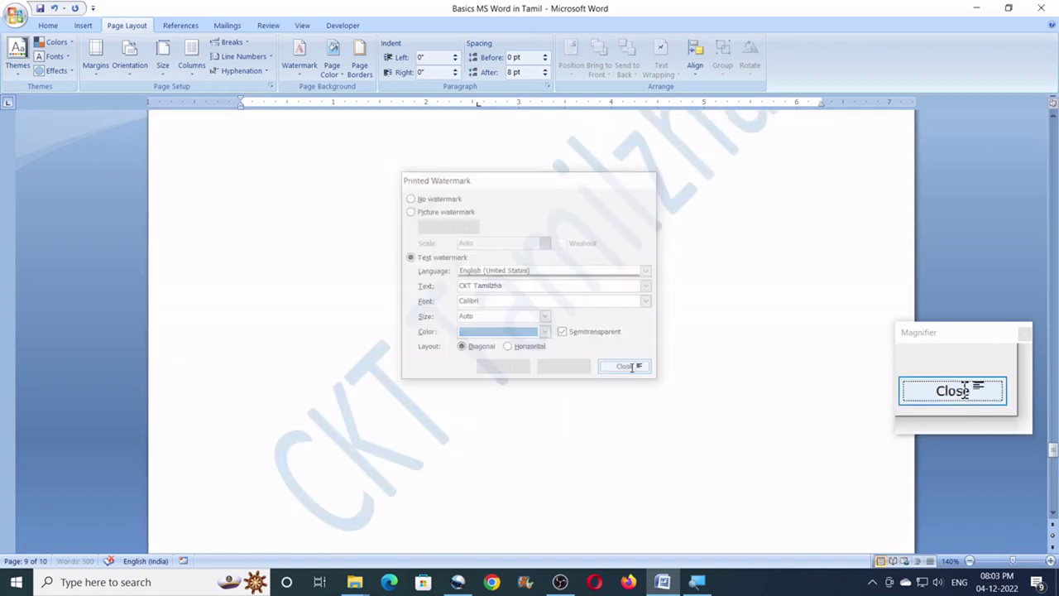
scroll(598, 339, "down", 10)
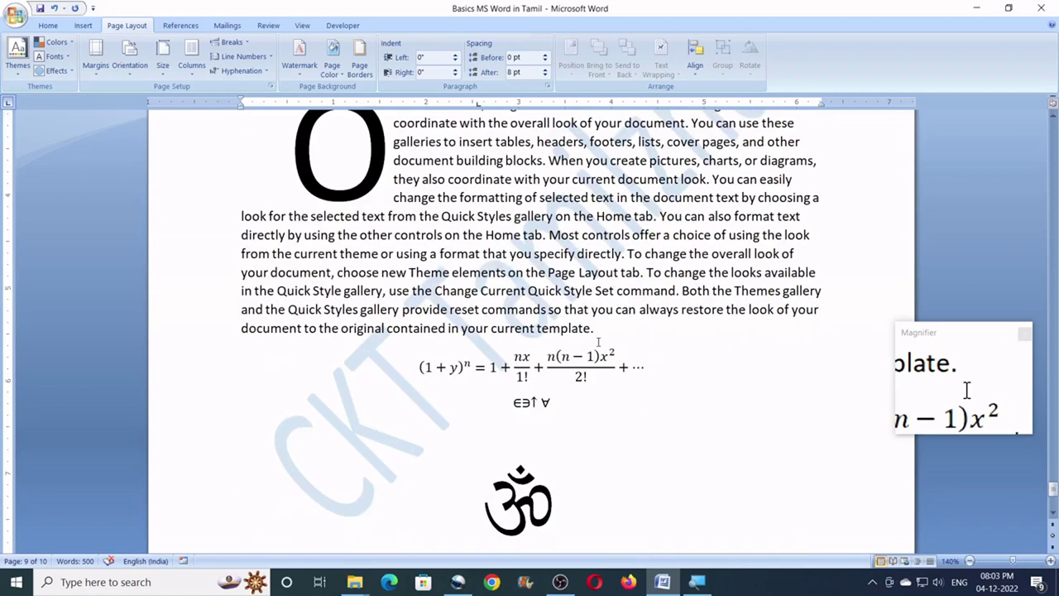
scroll(598, 341, "down", 5)
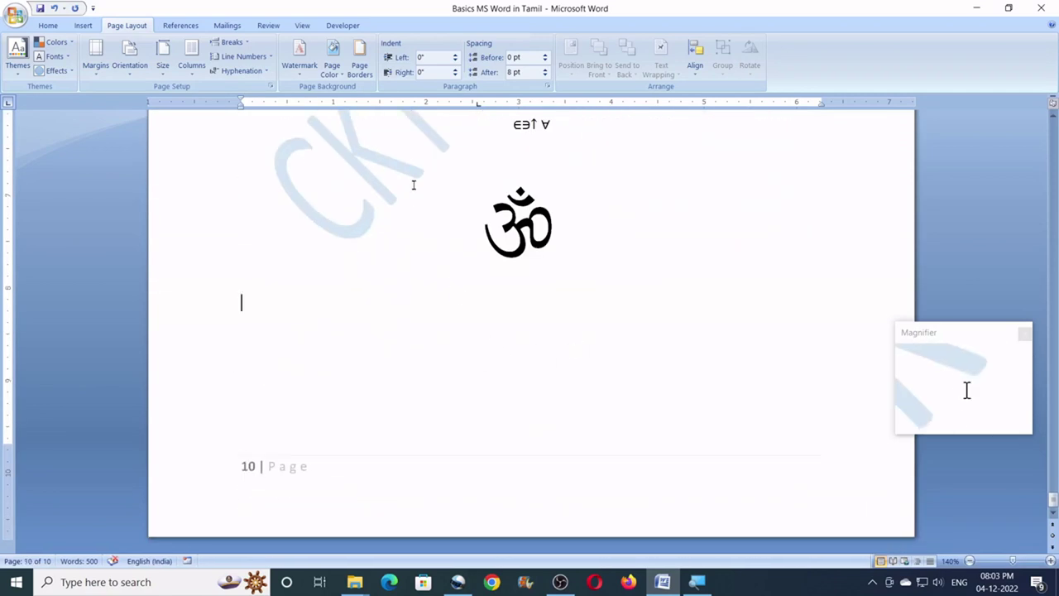
- Apply a thick triple-line box page border to the pages
left_click(367, 63)
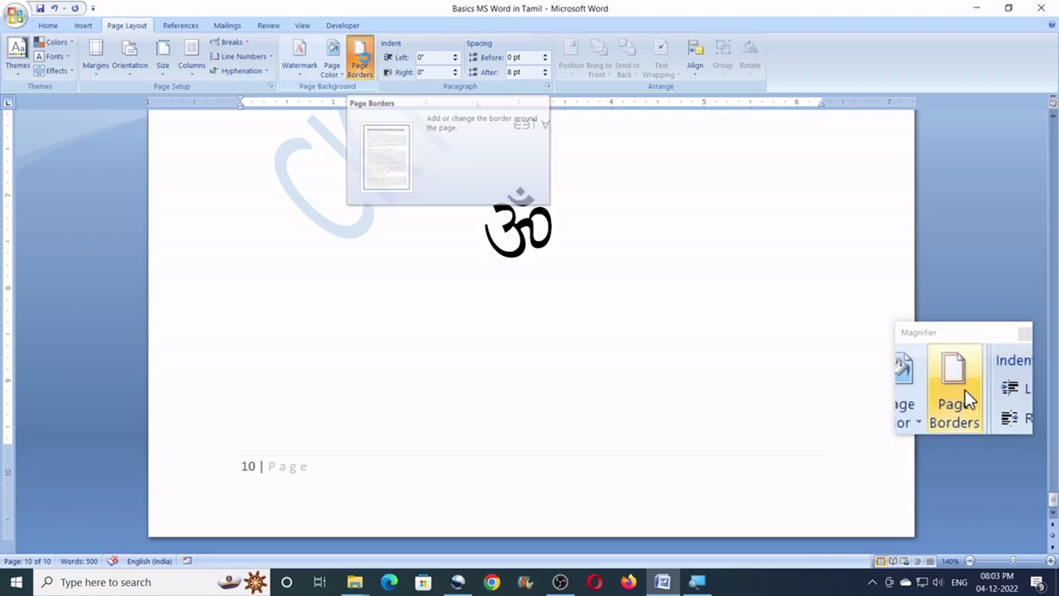
left_click(522, 276)
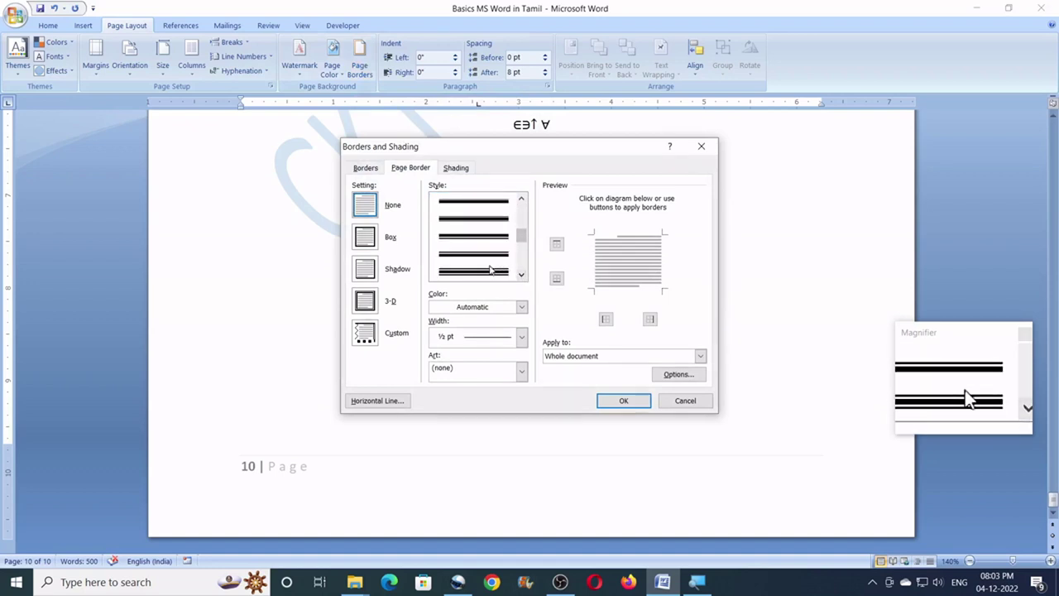
left_click(509, 271)
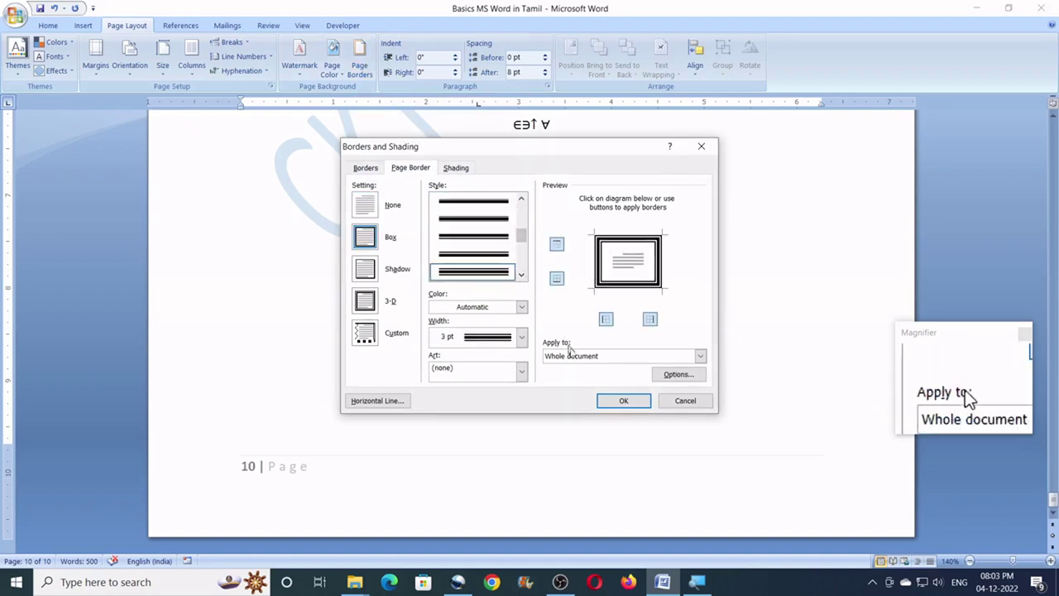
left_click(606, 401)
scroll(547, 336, "up", 15)
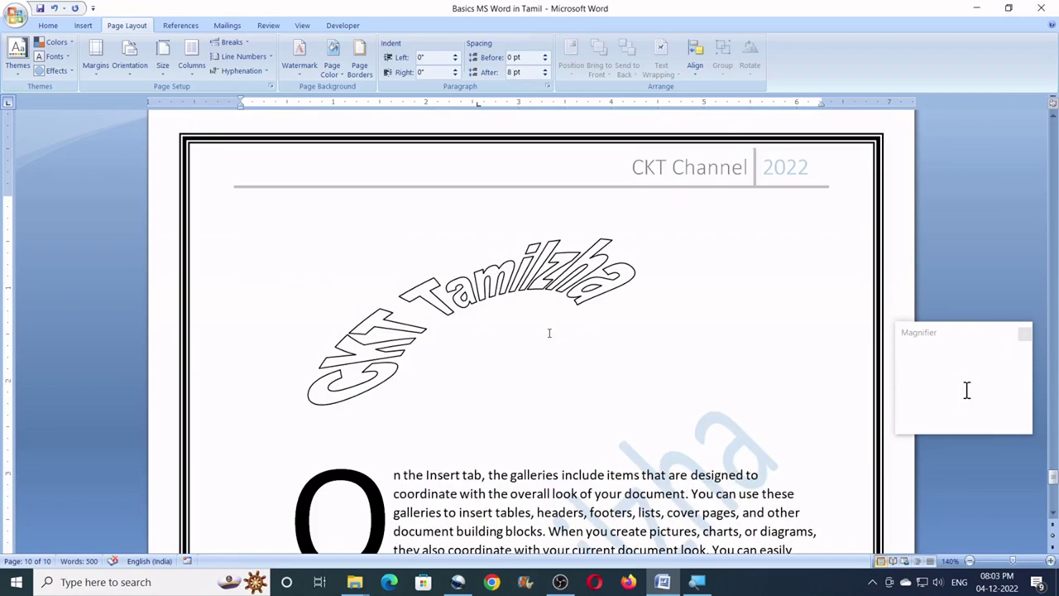
scroll(548, 335, "up", 10)
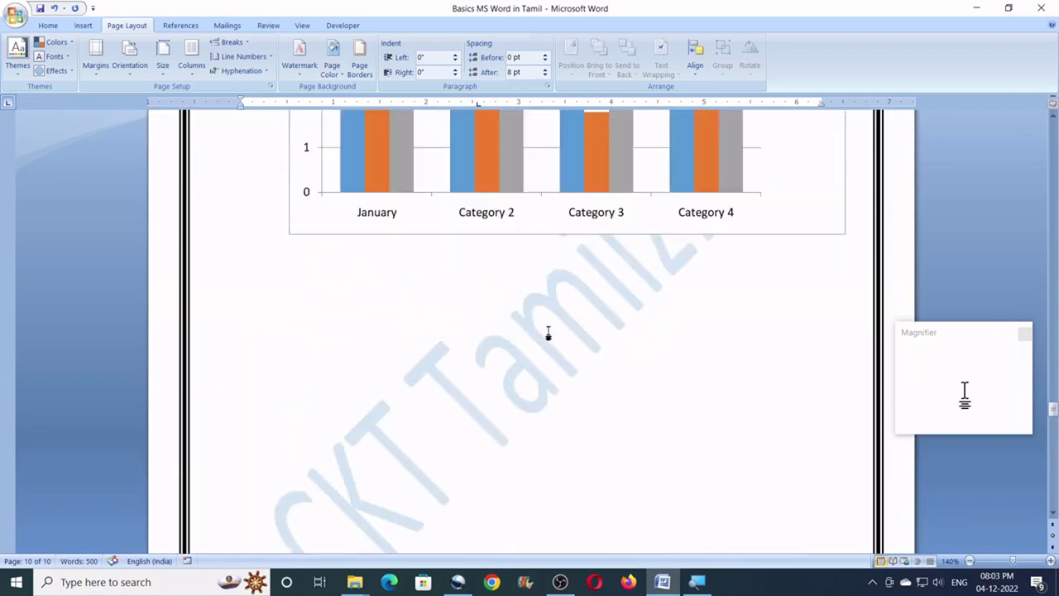
scroll(548, 332, "down", 20)
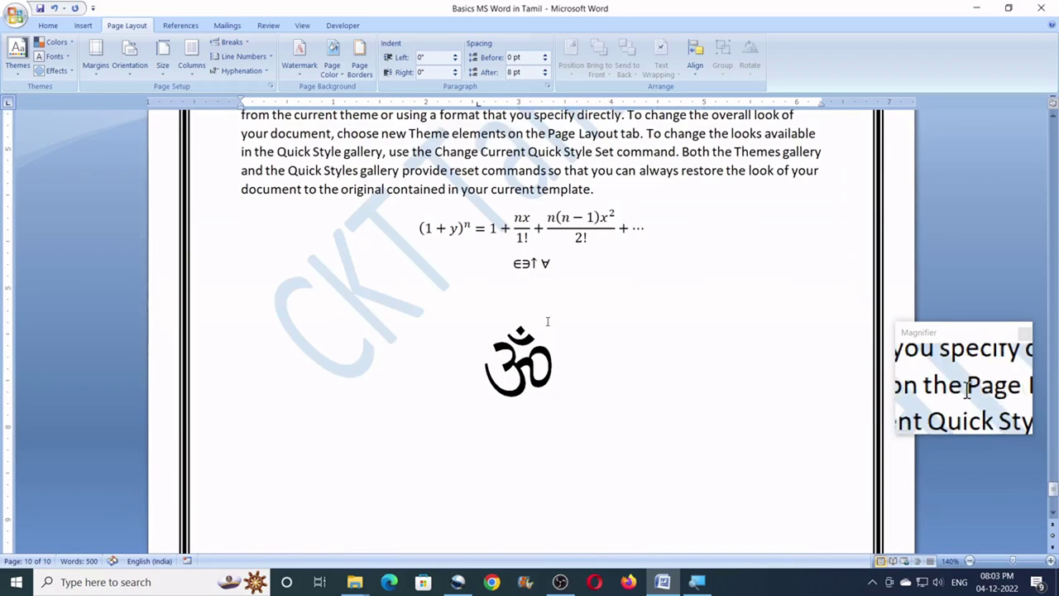
- Replace the line border with the red apple art page border
left_click(360, 66)
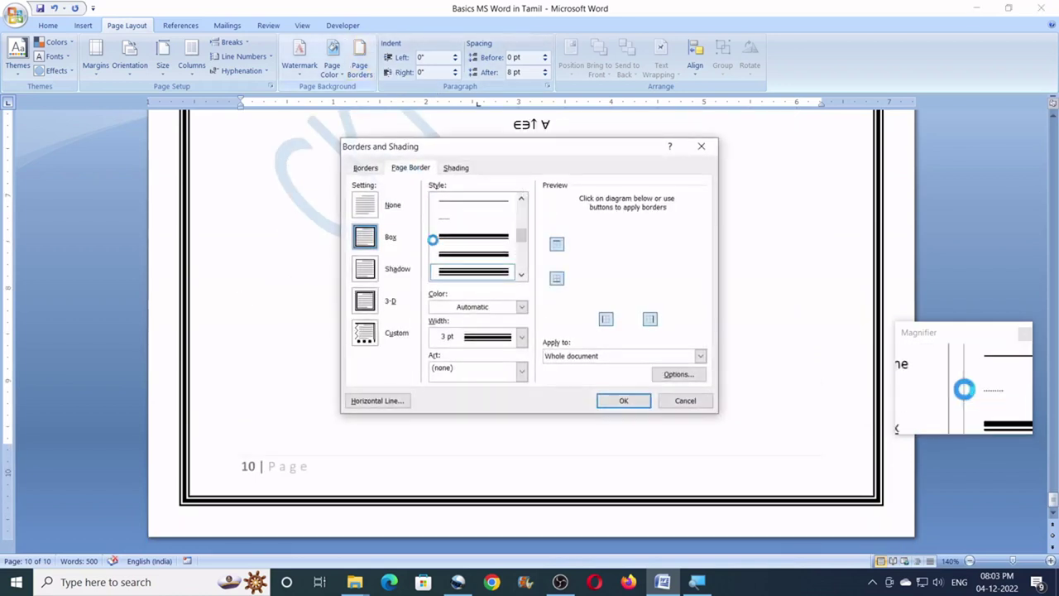
left_click(493, 367)
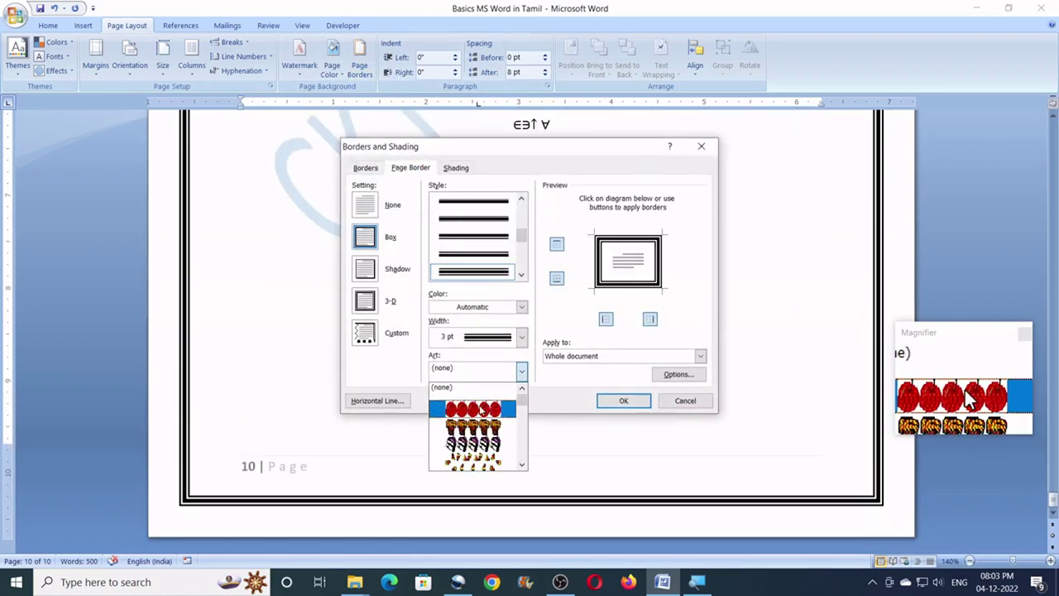
left_click(484, 409)
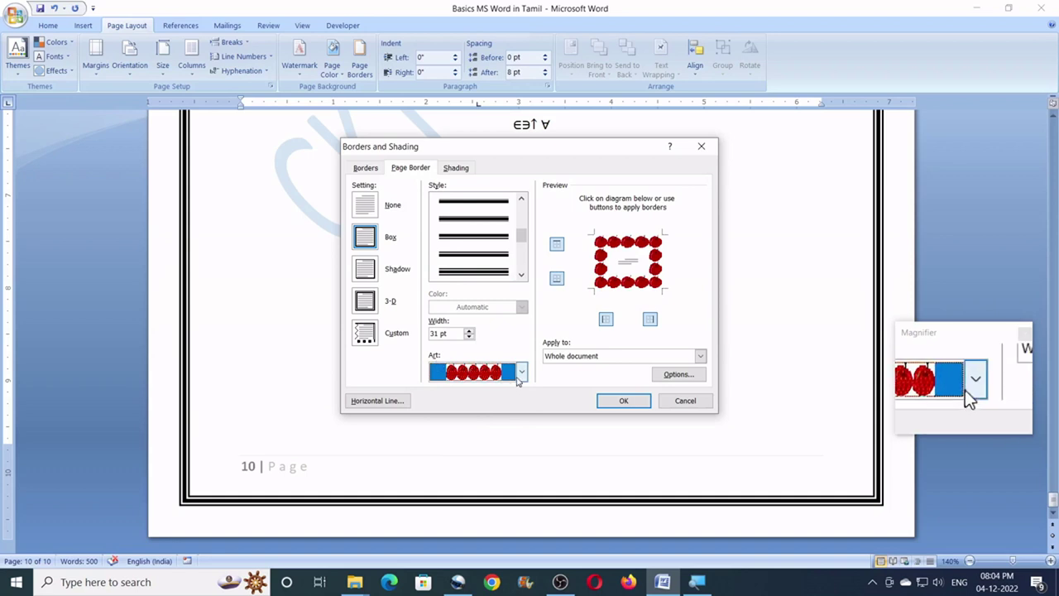
left_click(604, 401)
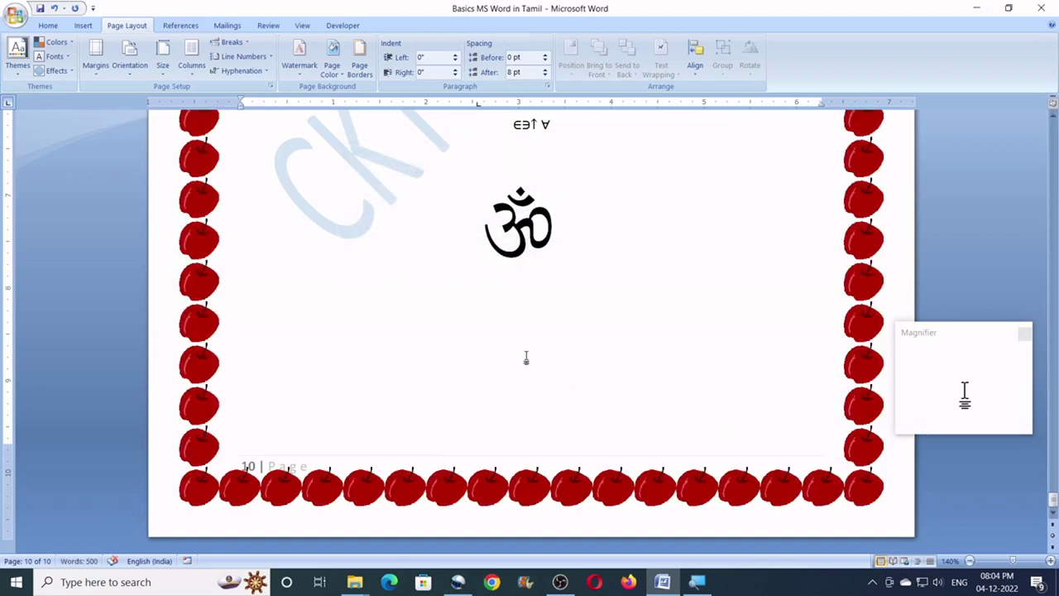
scroll(526, 358, "up", 2)
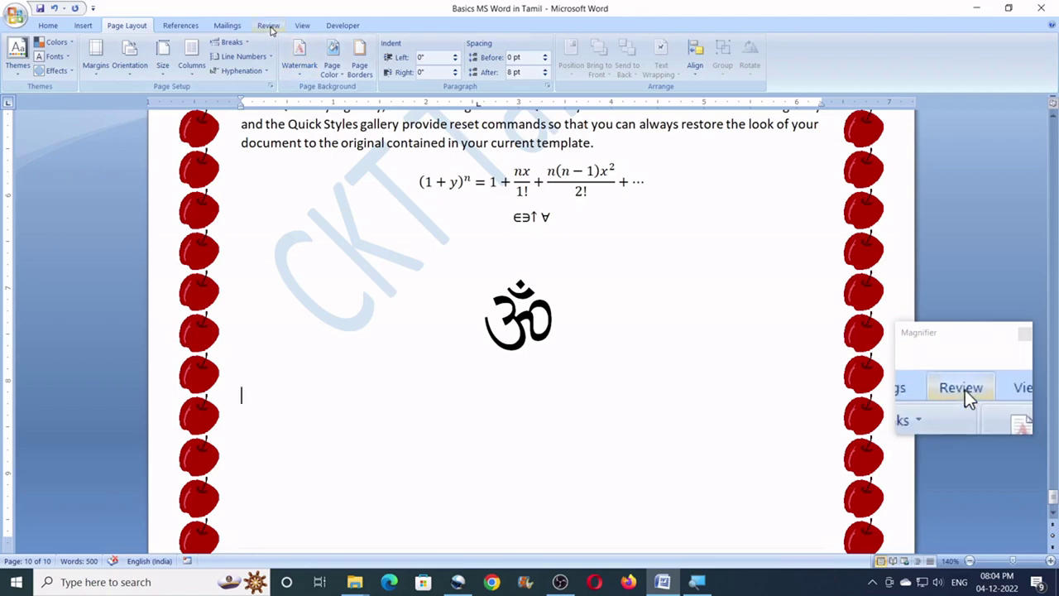
- Browse the References and Mailings commands, ending on the Review tab's proofing tools
left_click(181, 25)
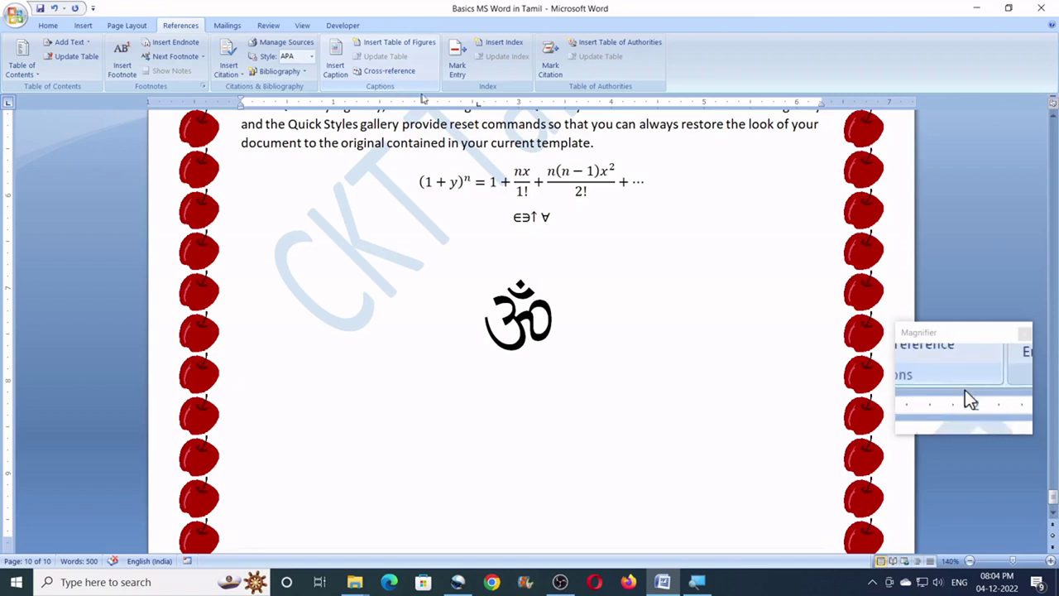
left_click(227, 25)
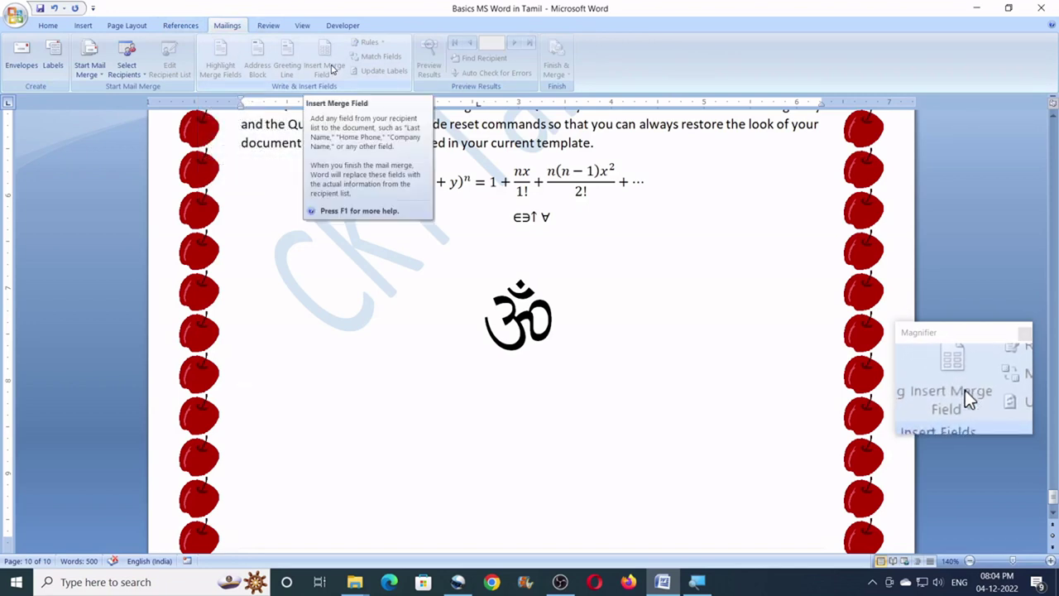
left_click(267, 27)
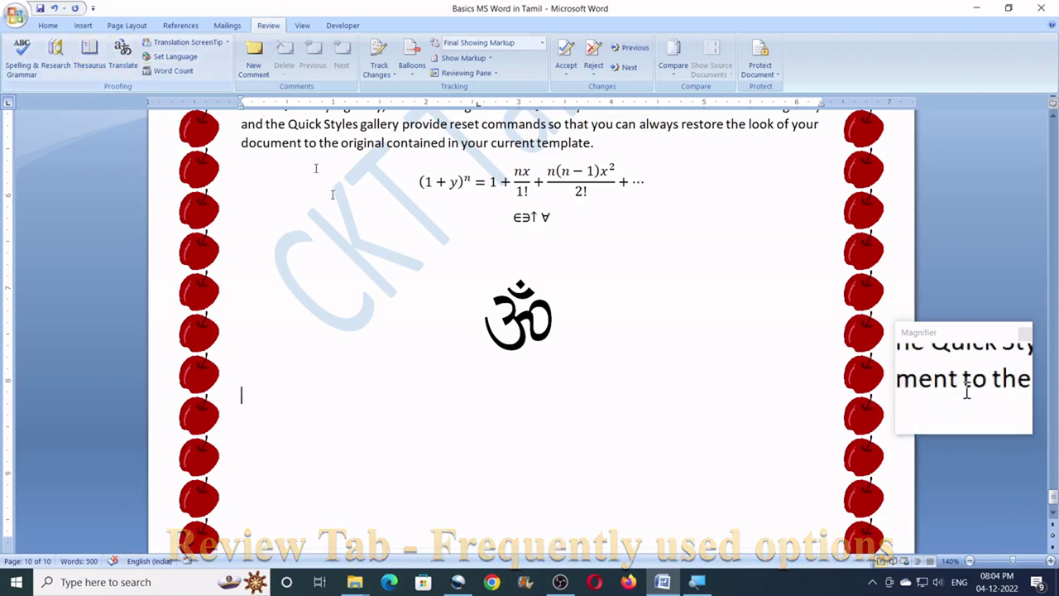
scroll(335, 191, "down", 2)
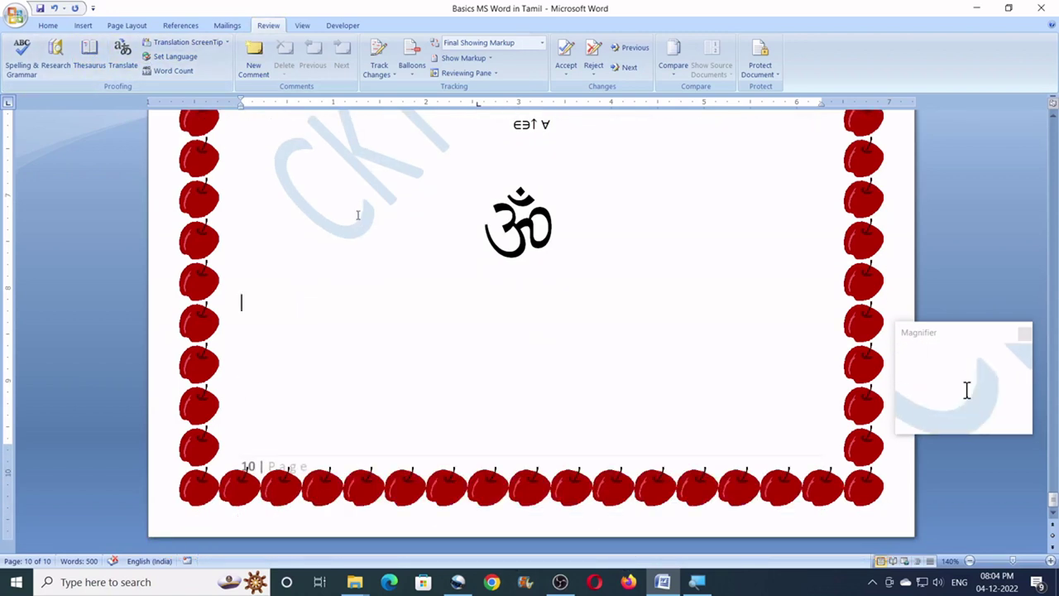
- Insert a page break and type 'Ganesha', 'House kinggg' and 'Earth revoles around the sun' on separate lines
key("ctrl+Return")
scroll(354, 222, "down", 3)
scroll(191, 190, "up", 1)
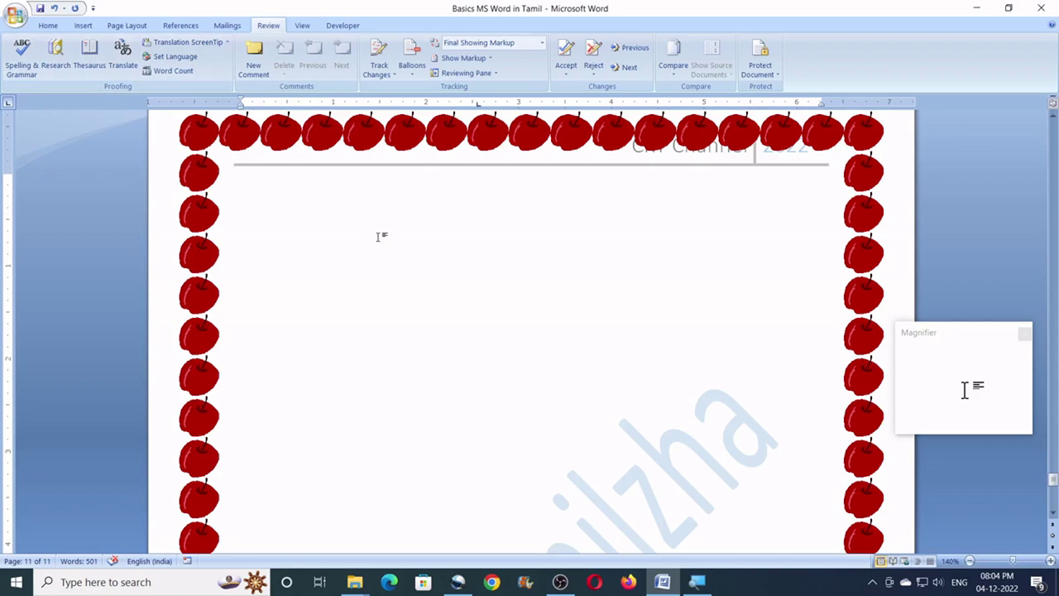
type("ga")
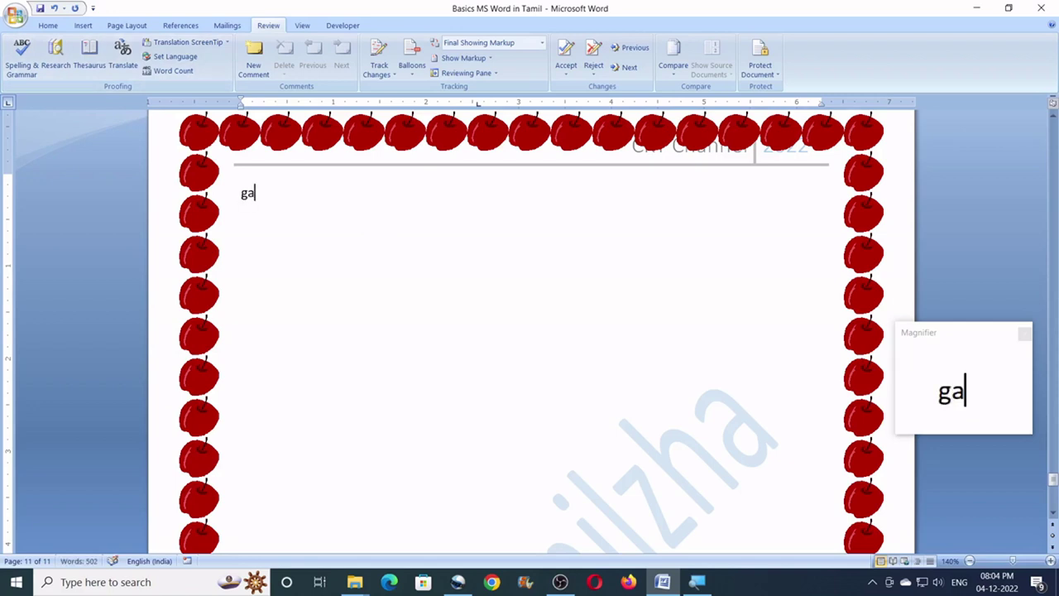
type("nesha")
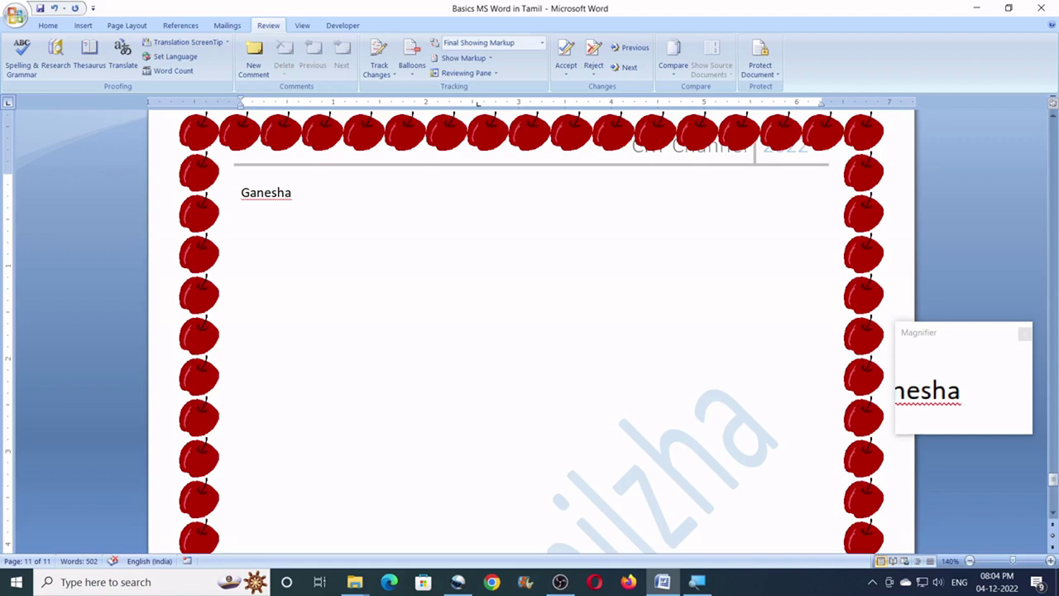
key("Return")
type("houu")
type("s ")
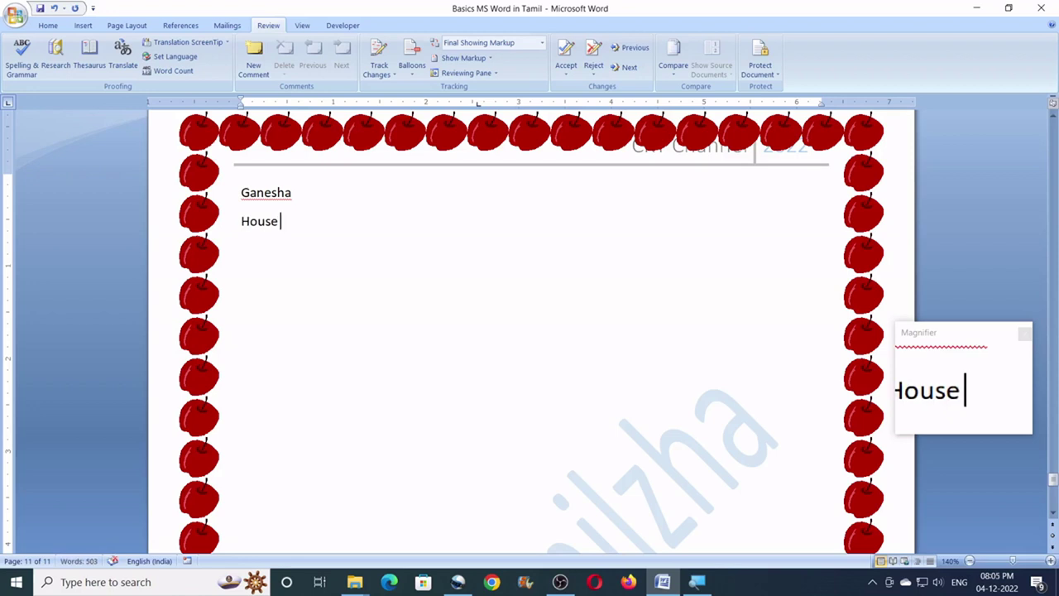
type("k")
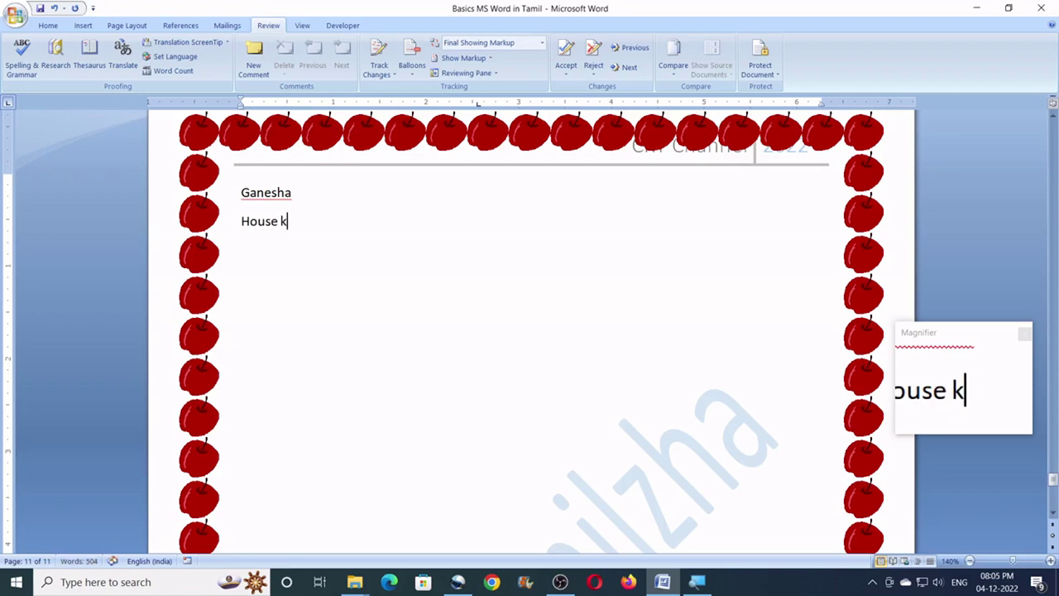
type("inggg")
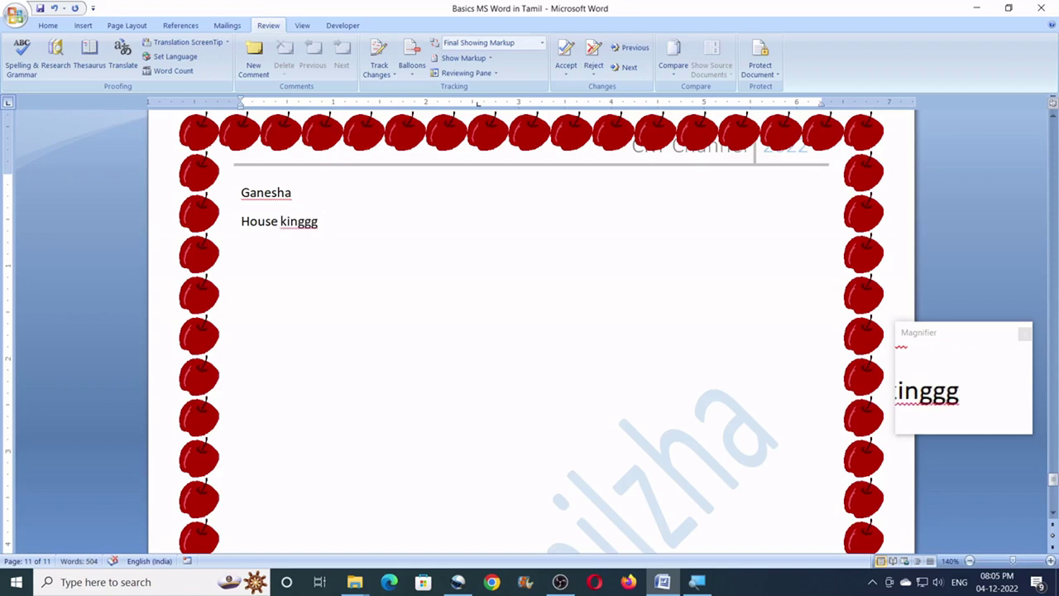
key("Return")
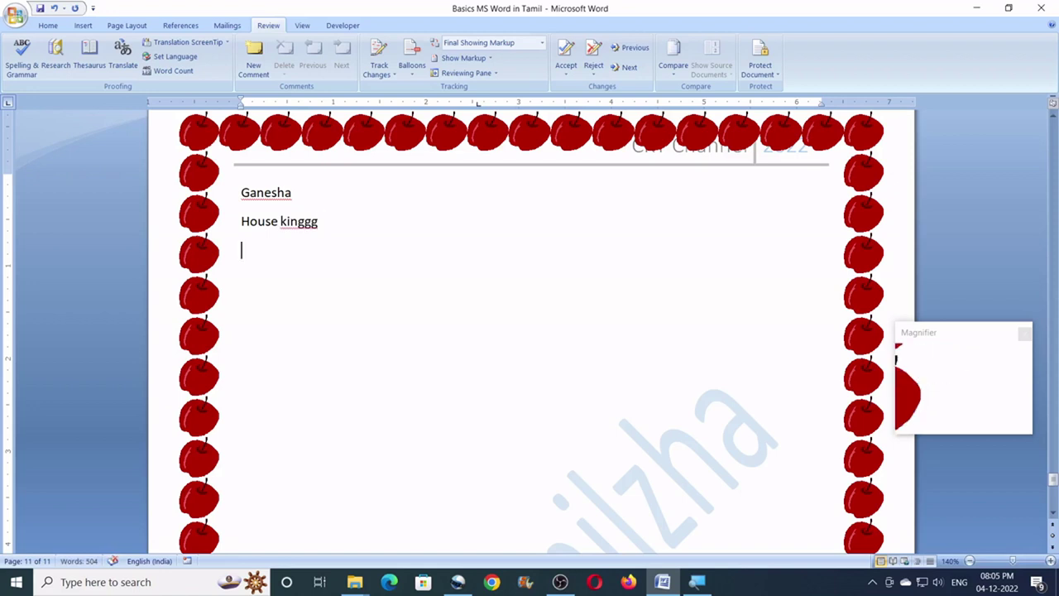
type("earth ")
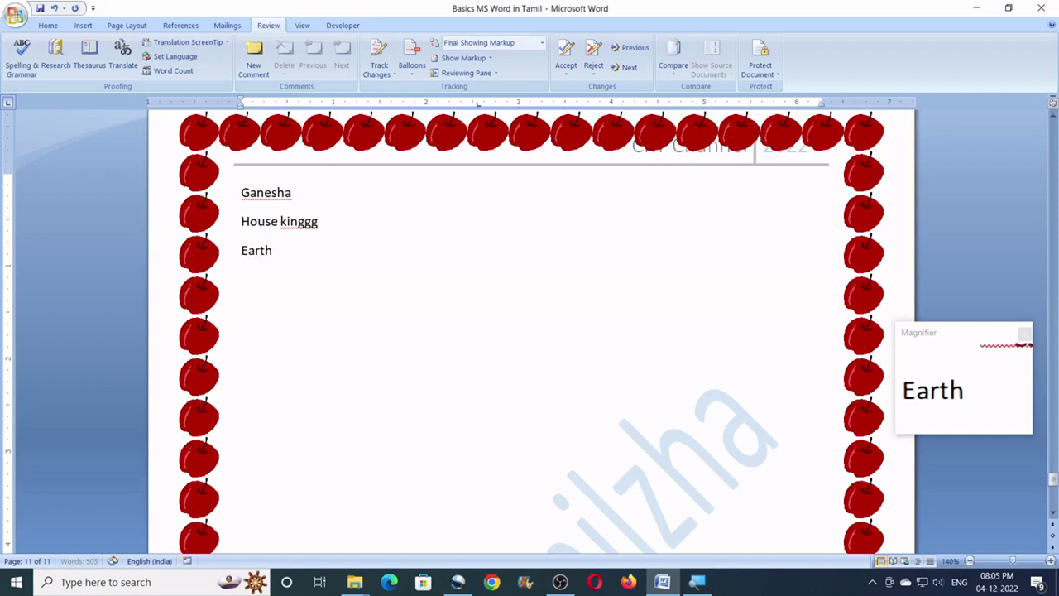
type("revol")
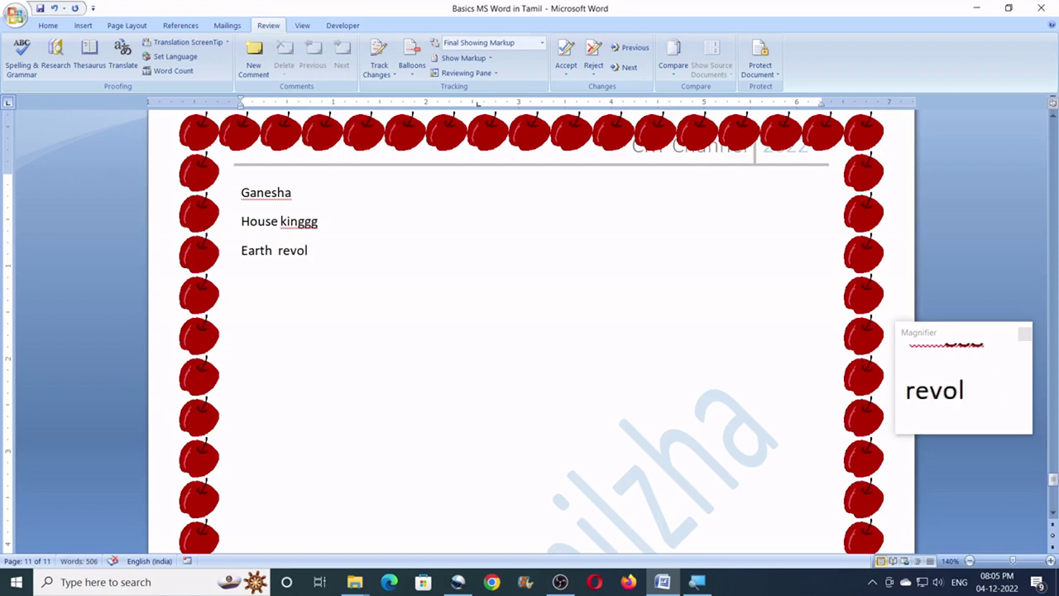
type("es")
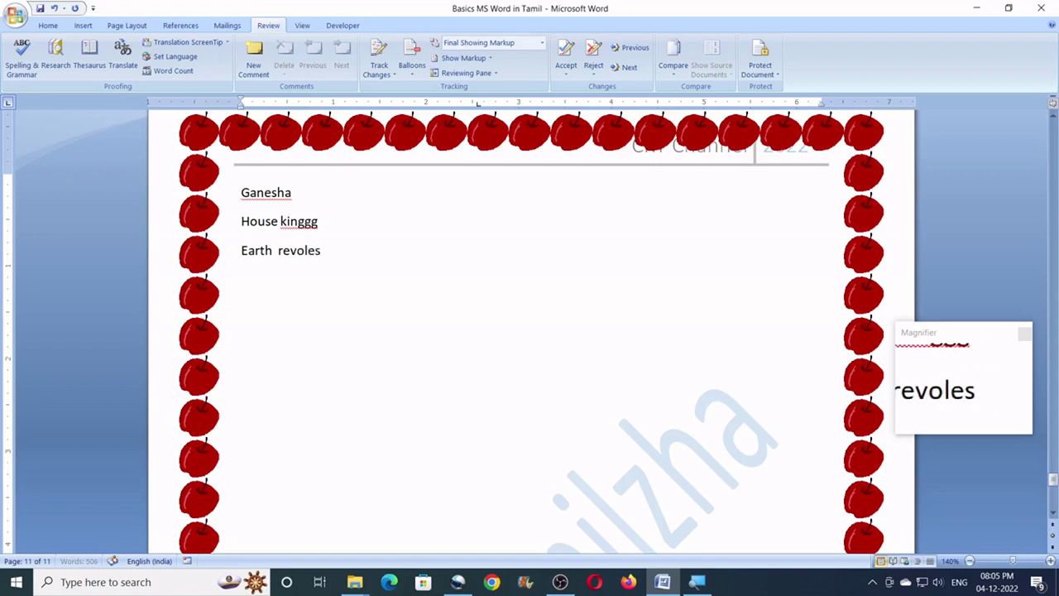
type(" aroul")
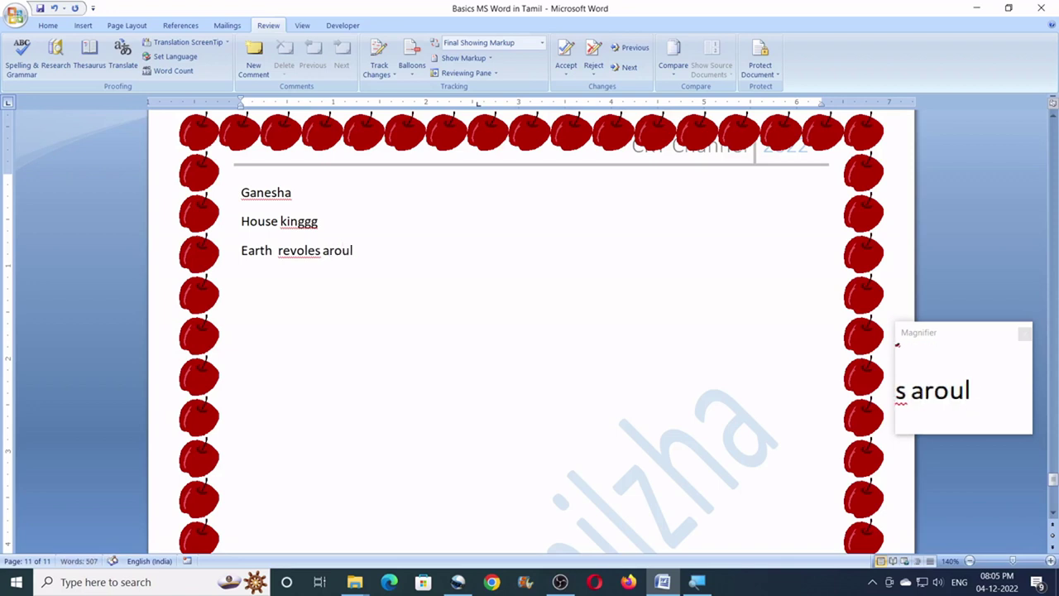
key("BackSpace")
type("nd the  sun")
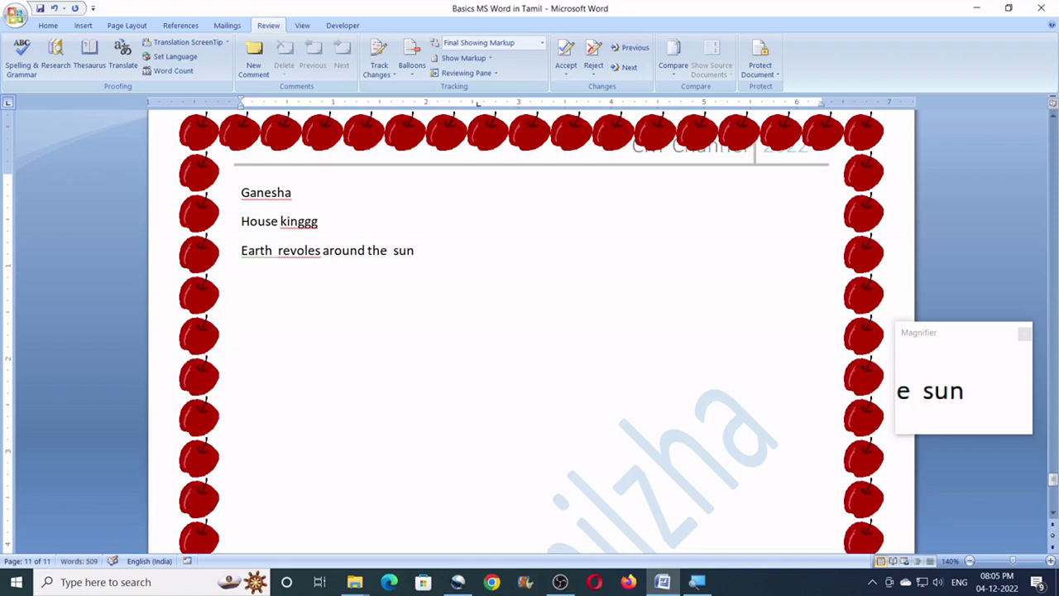
key("Return")
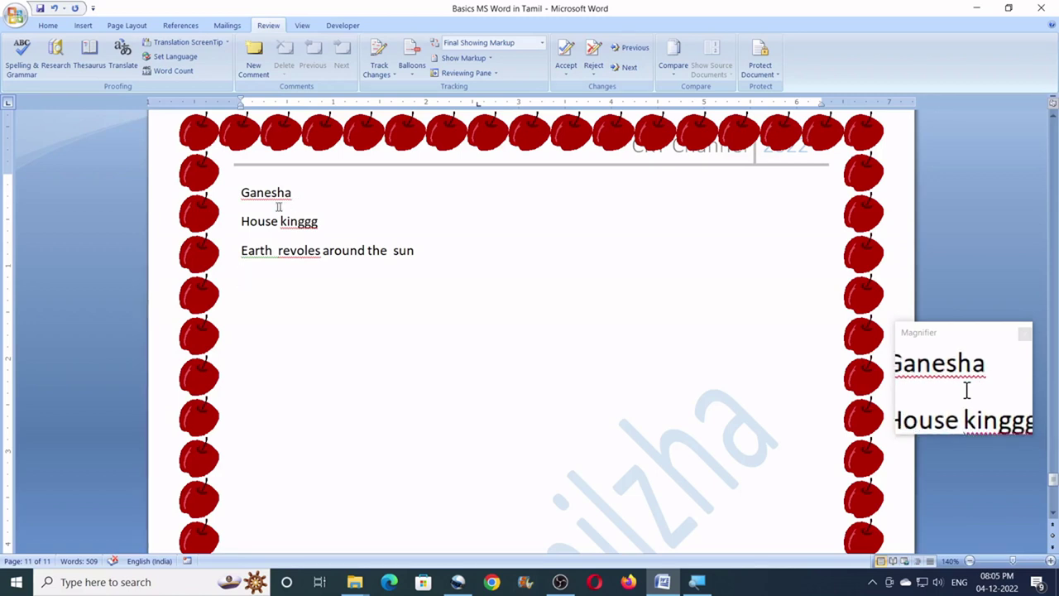
- Stop Word from flagging 'Ganesha' as a spelling error
left_click_drag(291, 192, 240, 193)
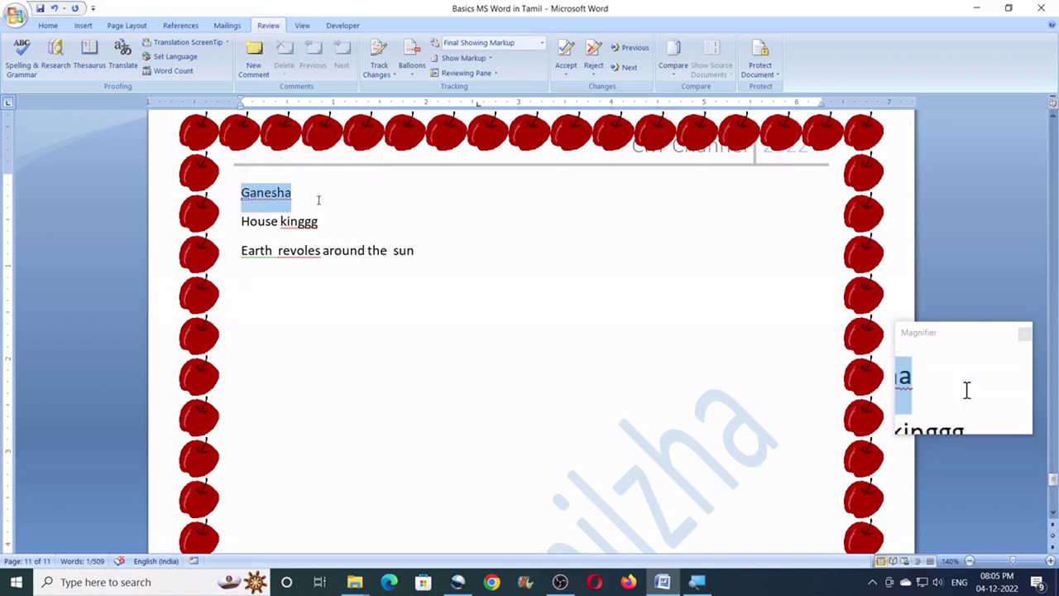
left_click(318, 200)
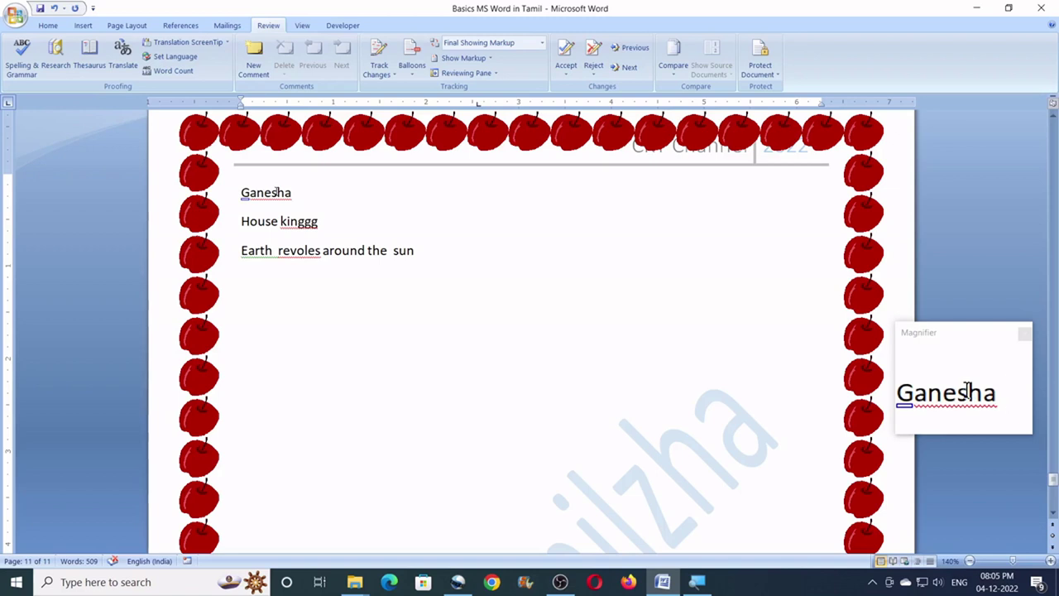
right_click(277, 192)
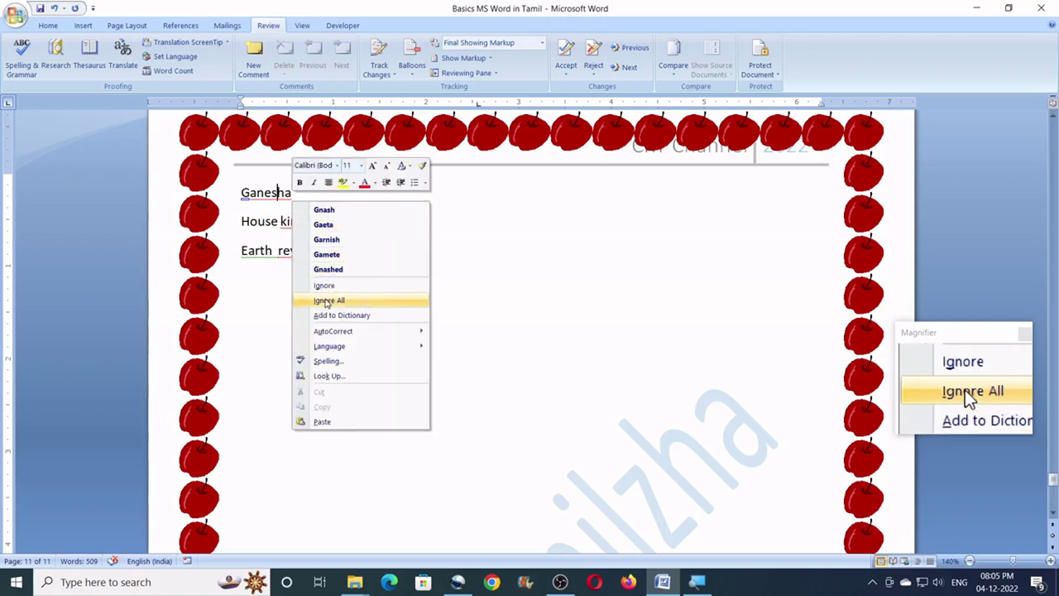
left_click(324, 286)
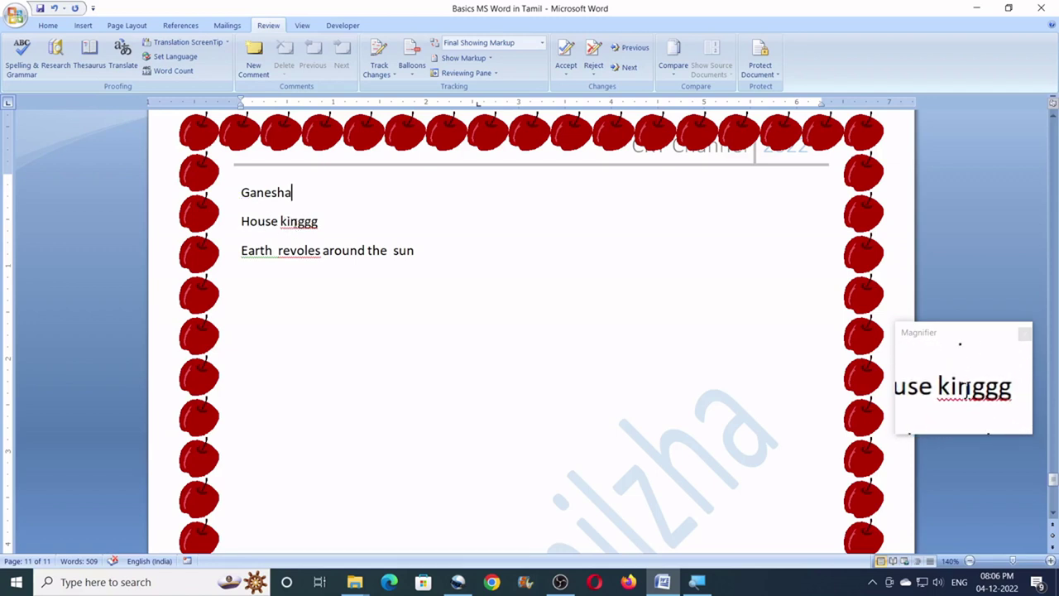
- Correct 'kinggg' to 'kings' and 'revoles' to 'revolves', and remove the extra double spaces
right_click(297, 222)
left_click(348, 239)
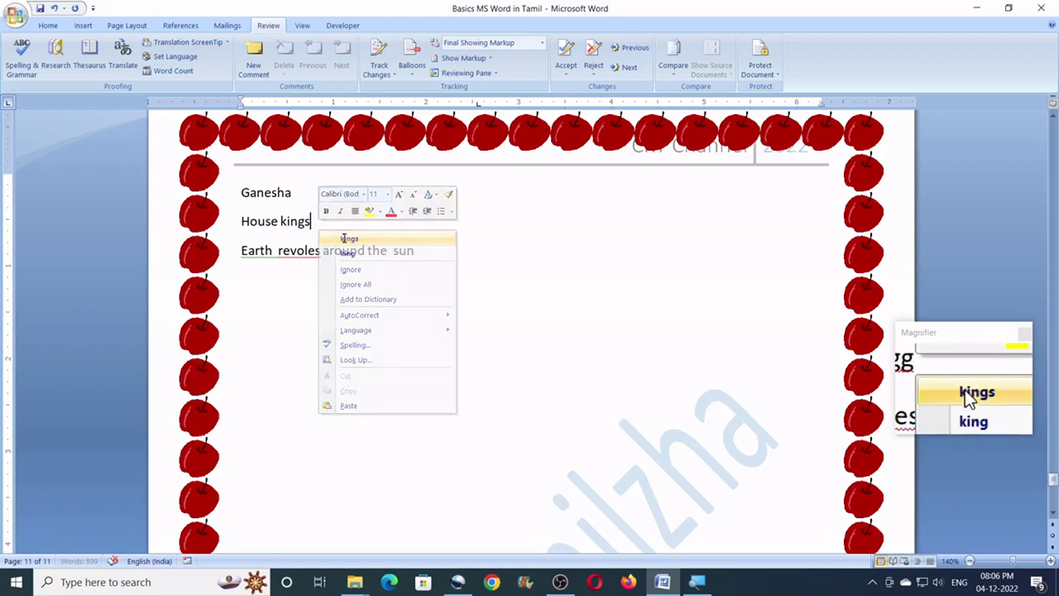
right_click(290, 255)
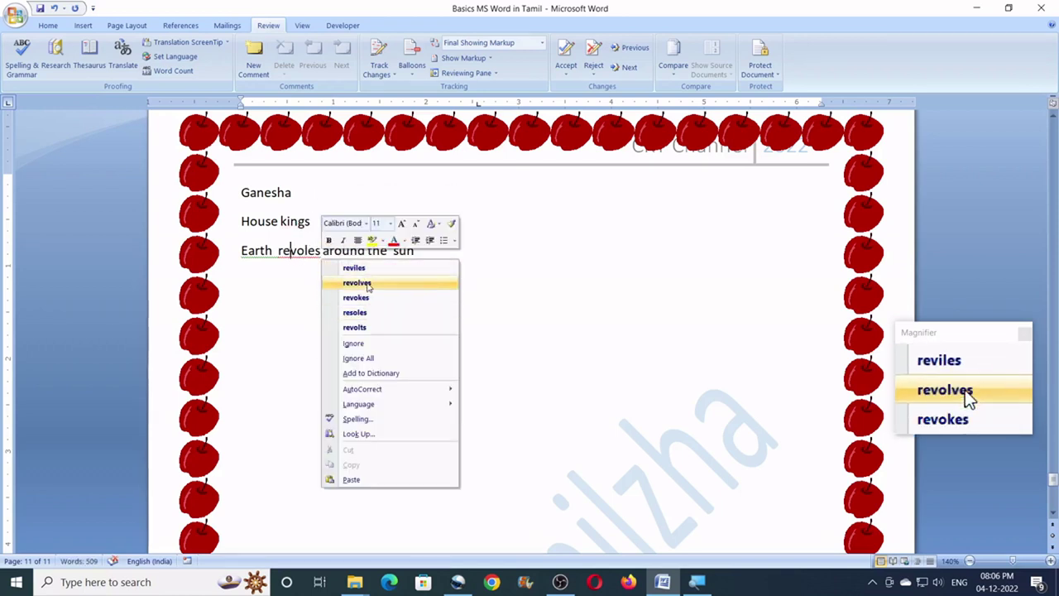
left_click(368, 284)
right_click(282, 253)
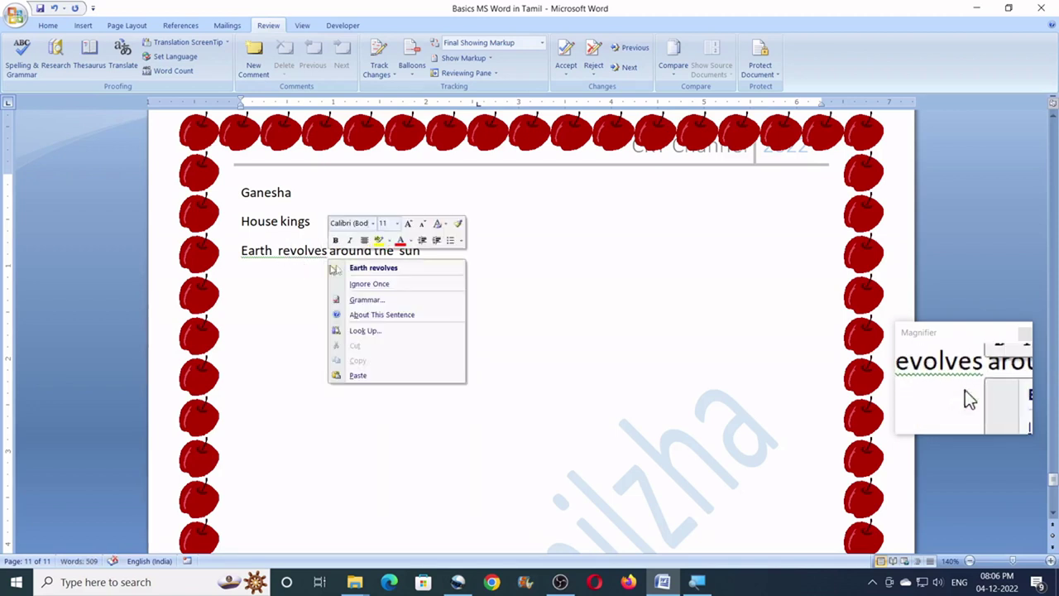
left_click(346, 268)
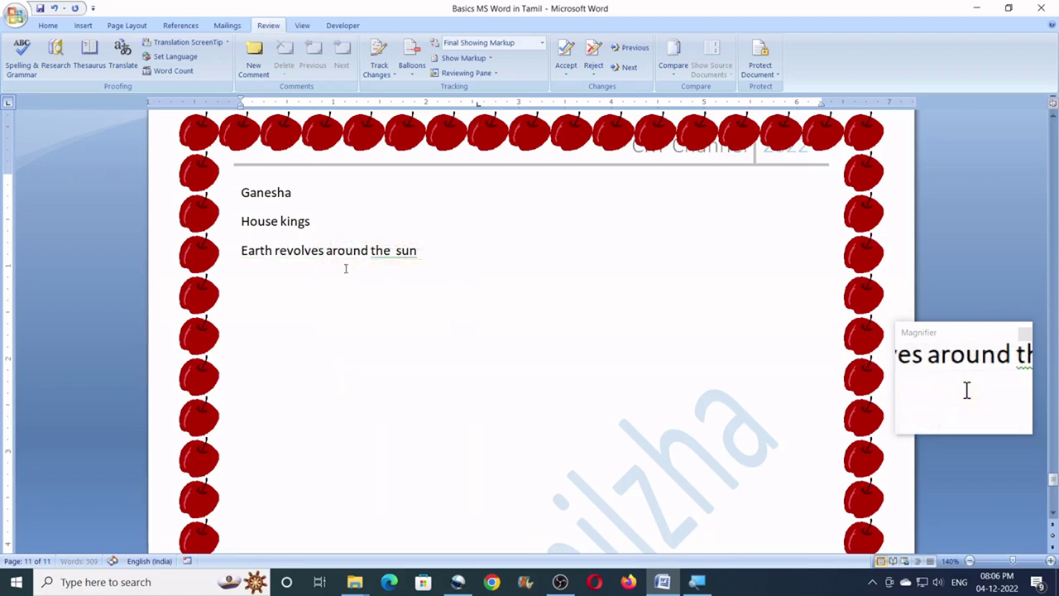
right_click(393, 251)
left_click(426, 268)
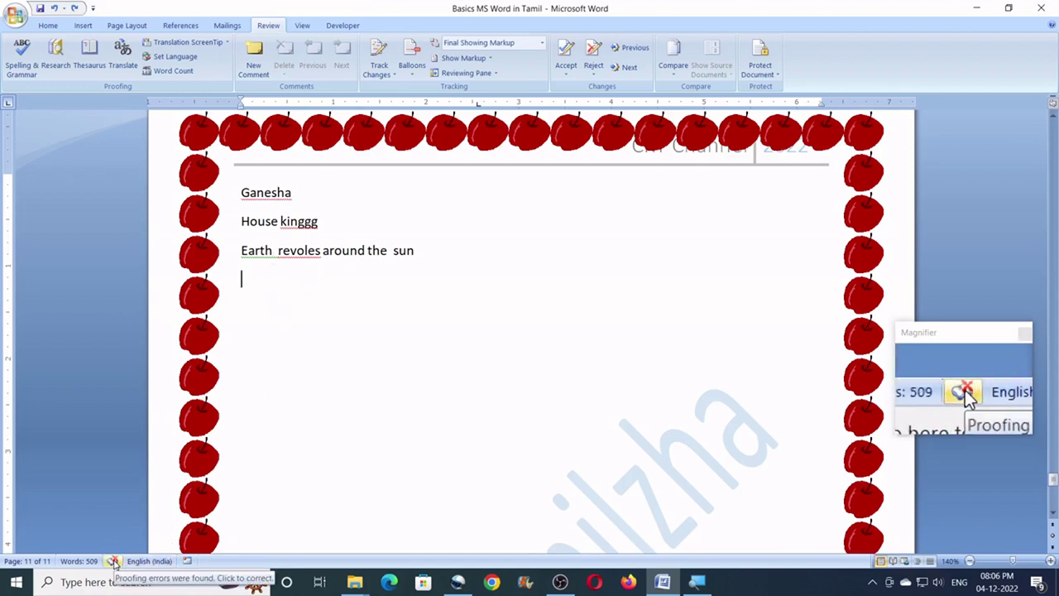
left_click(114, 562)
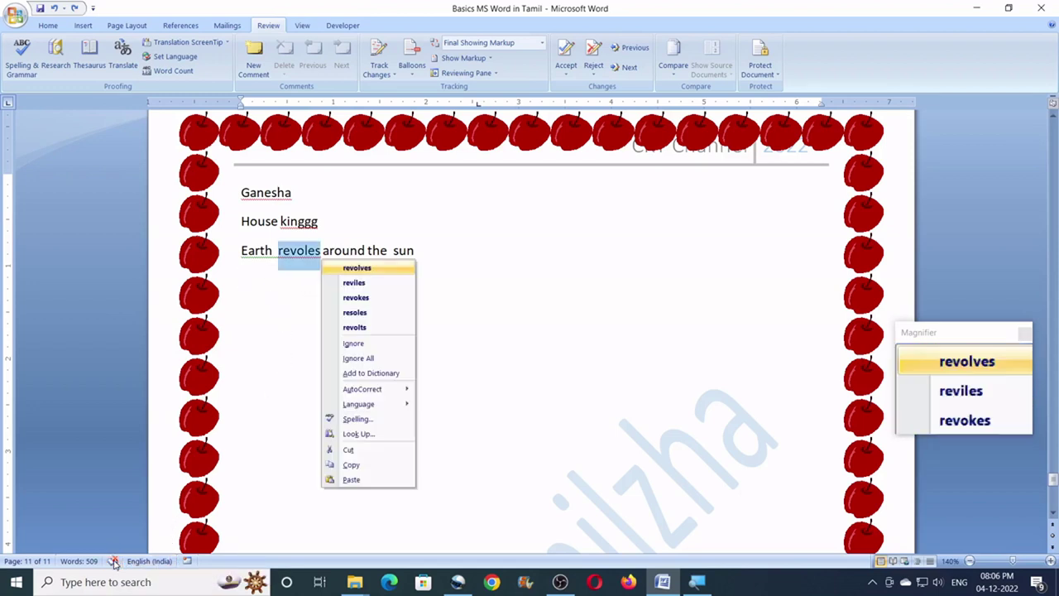
left_click(113, 562)
left_click(113, 562)
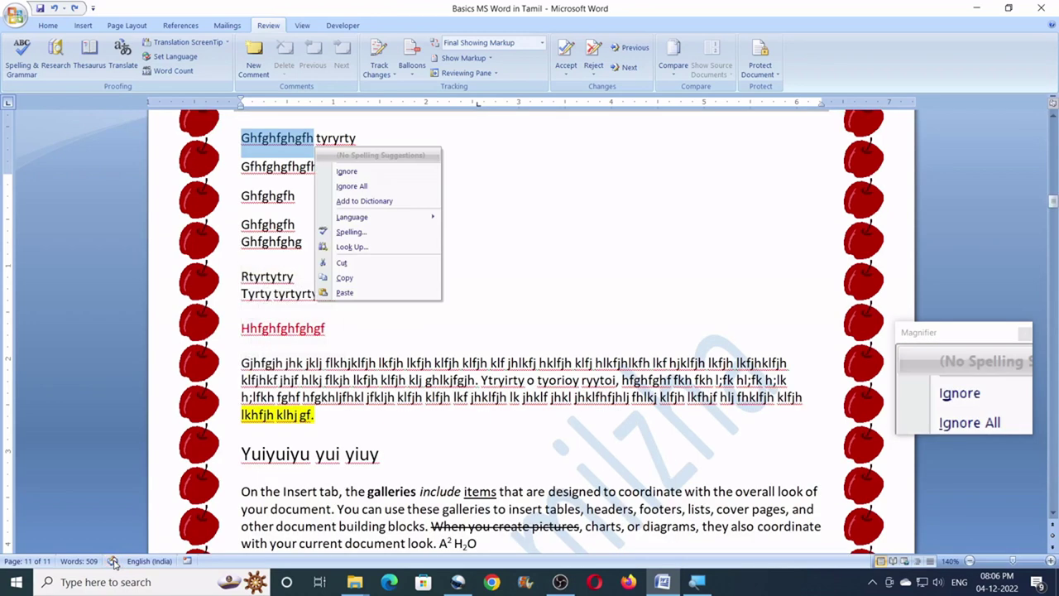
key("Escape")
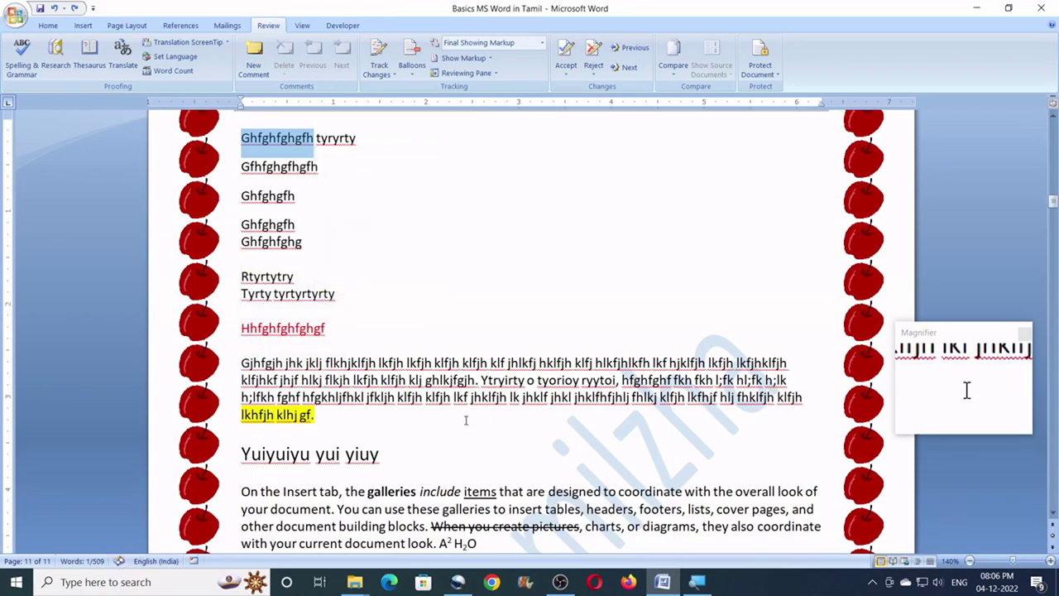
scroll(465, 422, "down", 6)
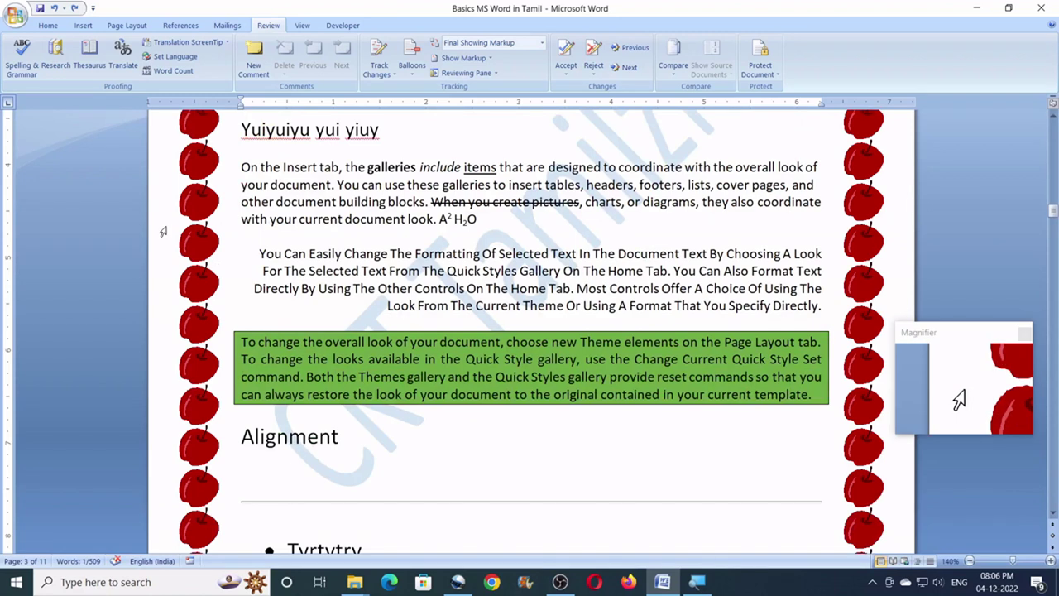
key("Down")
scroll(411, 352, "up", 2)
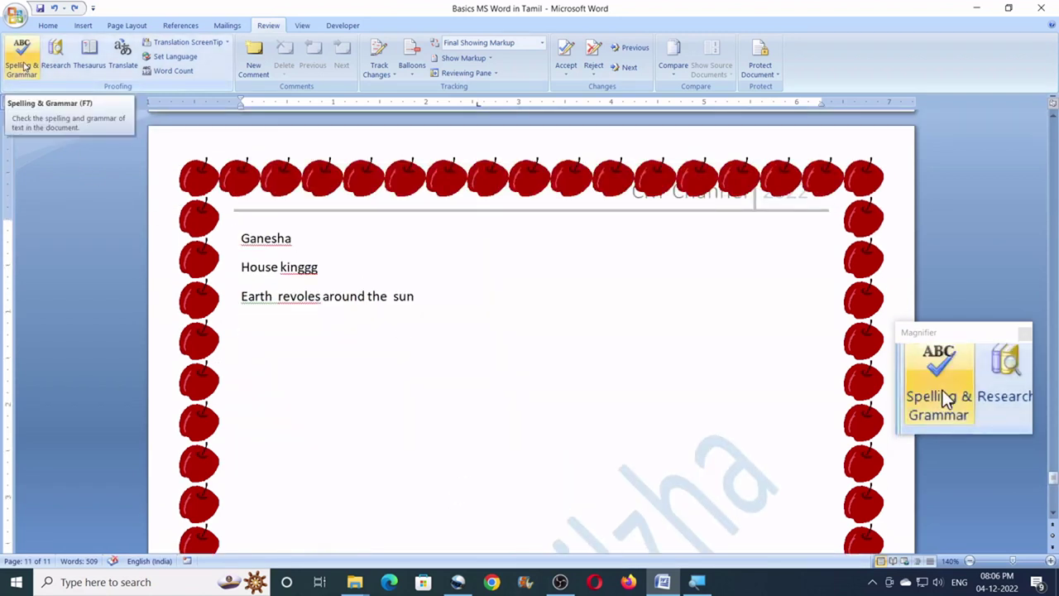
left_click(22, 66)
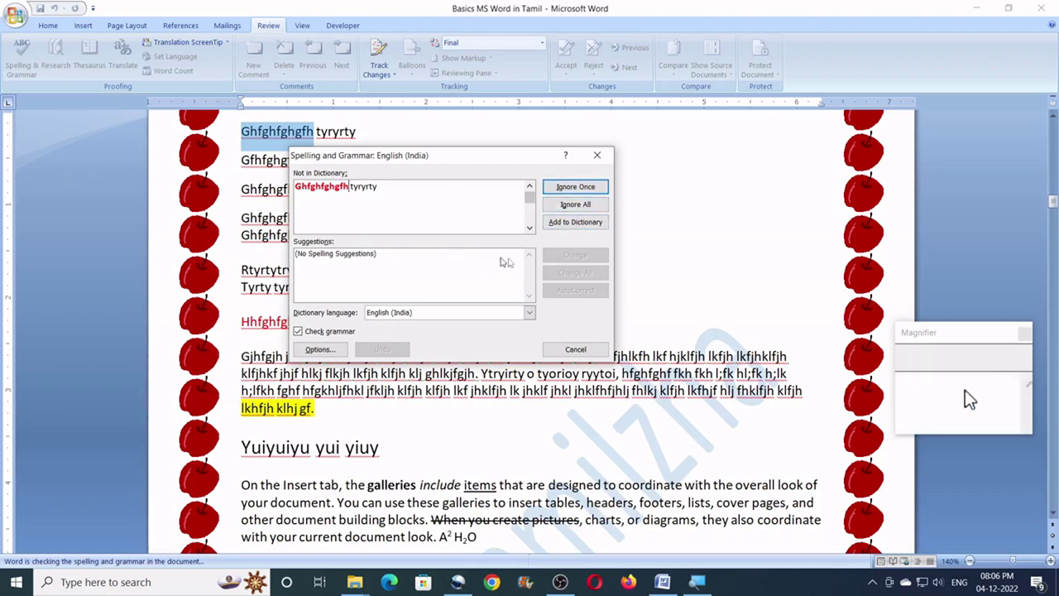
left_click(596, 157)
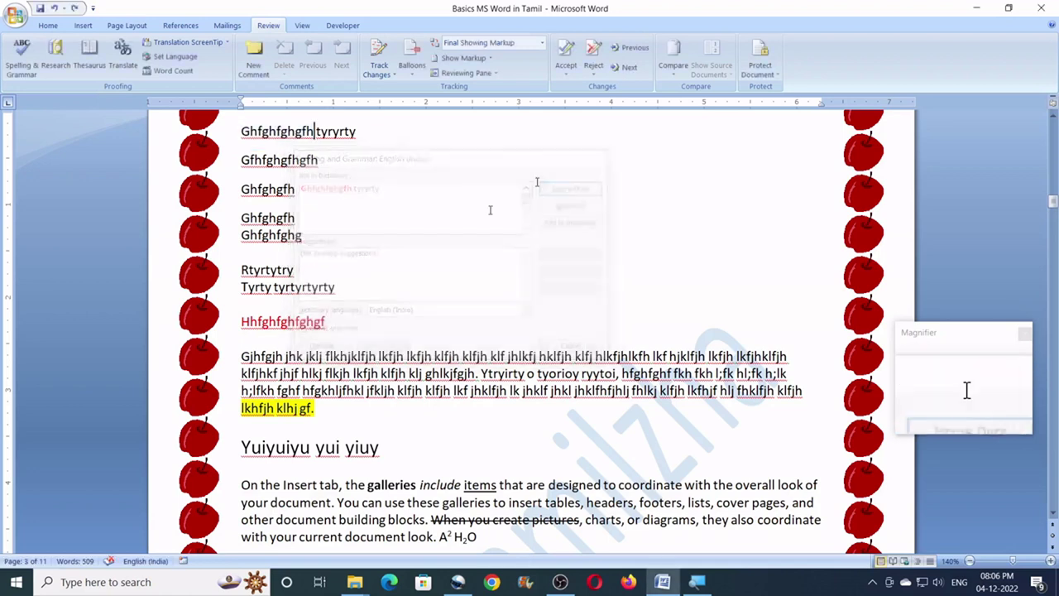
scroll(454, 241, "down", 15)
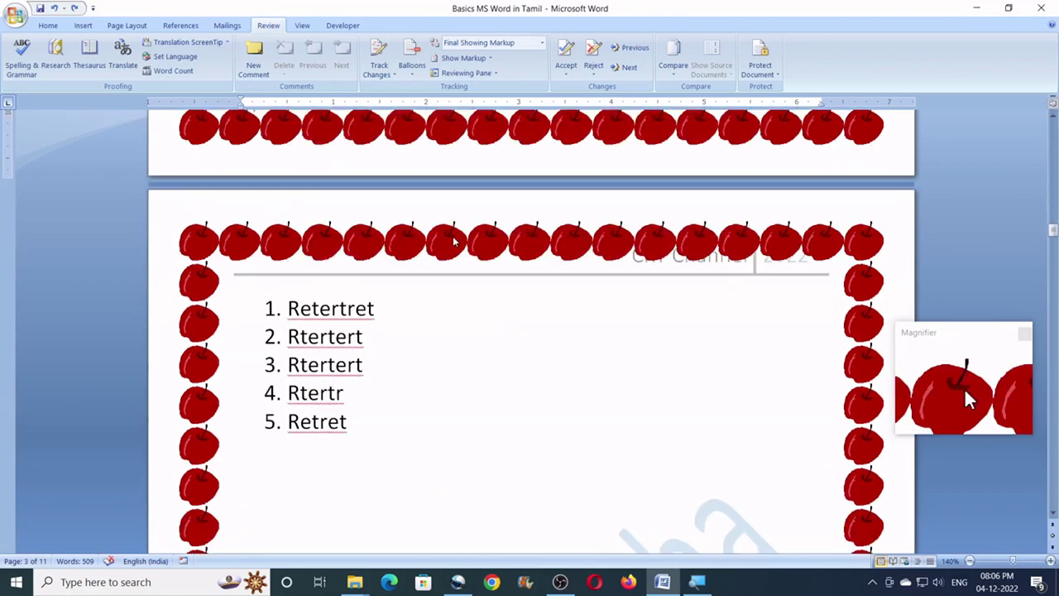
scroll(372, 232, "down", 5)
left_click(309, 221)
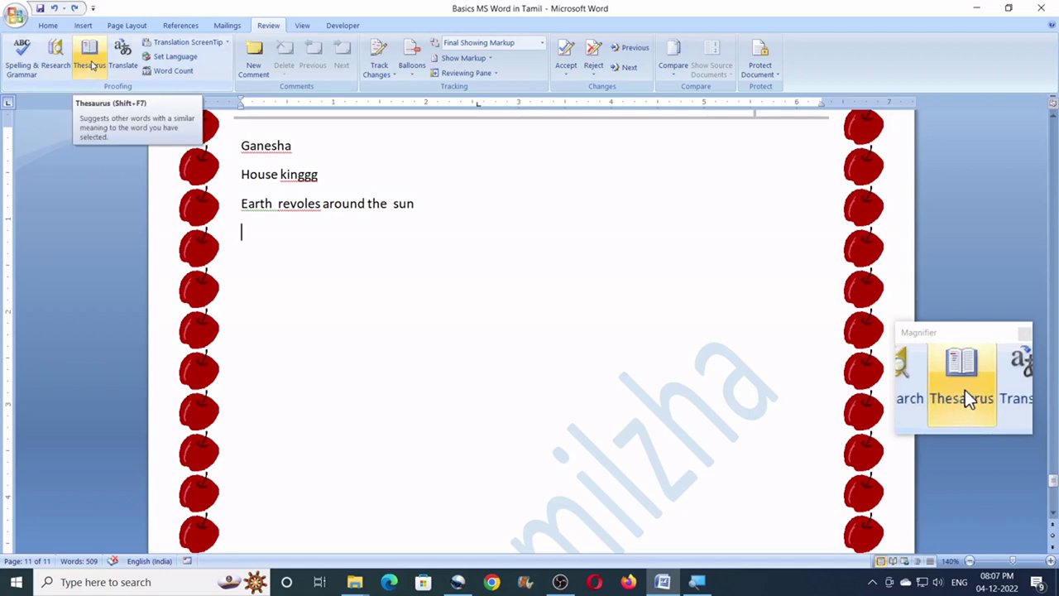
left_click(91, 65)
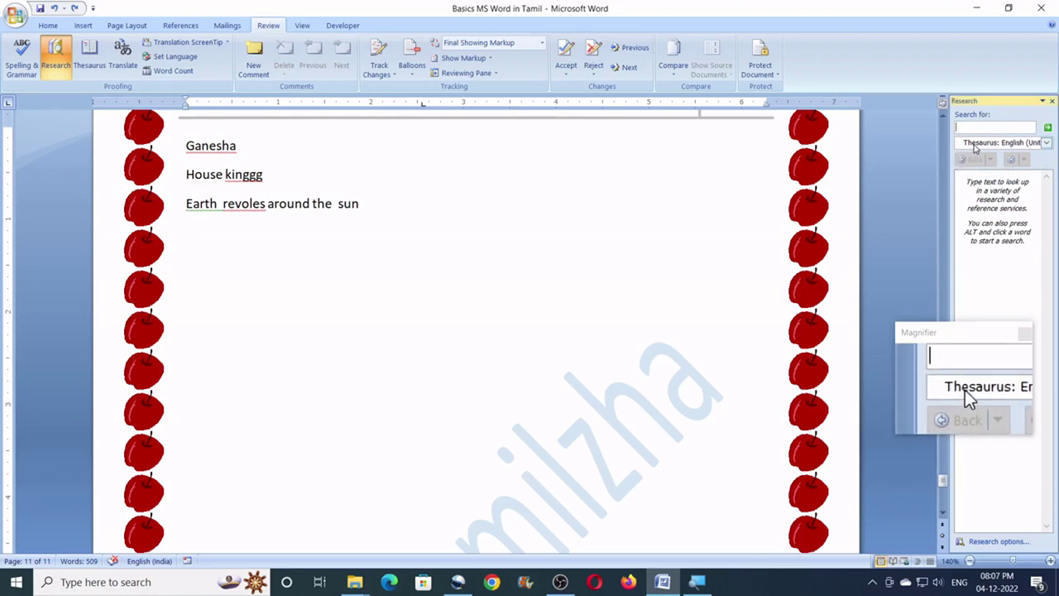
type("beautiful")
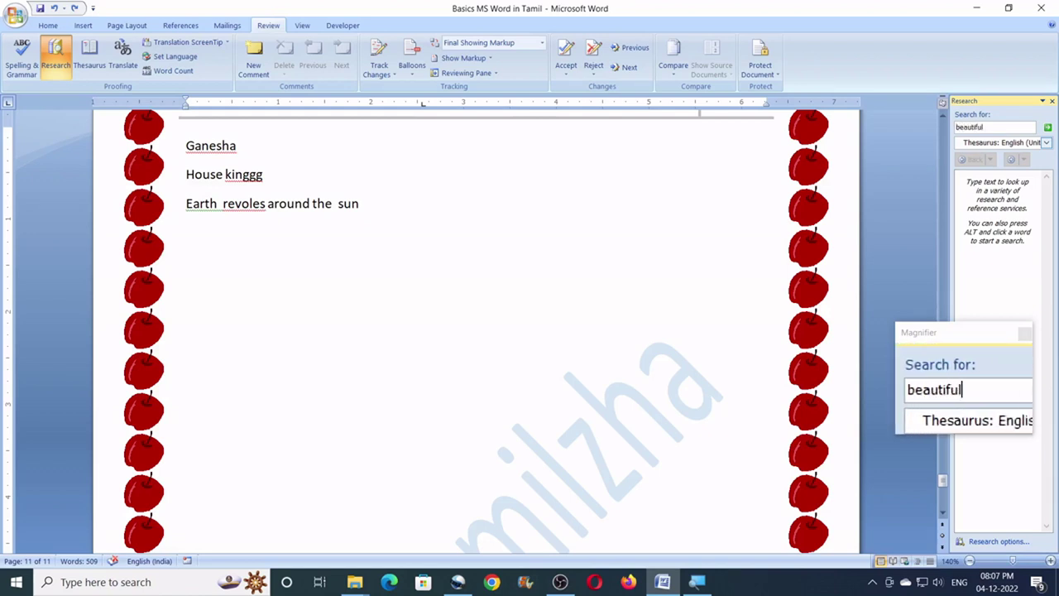
key("Return")
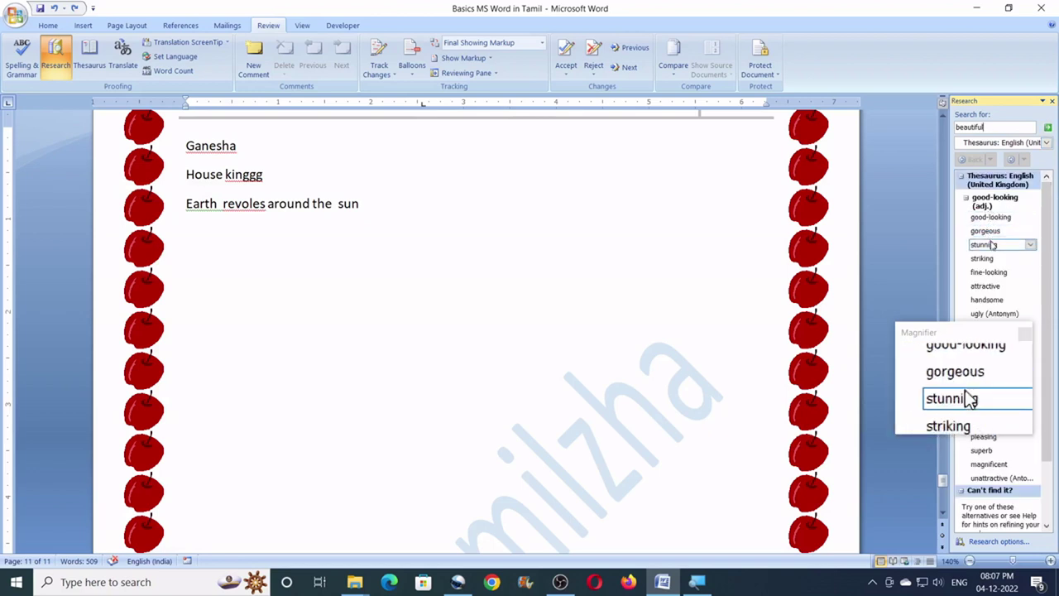
scroll(991, 244, "down", 2)
left_click_drag(951, 332, 840, 337)
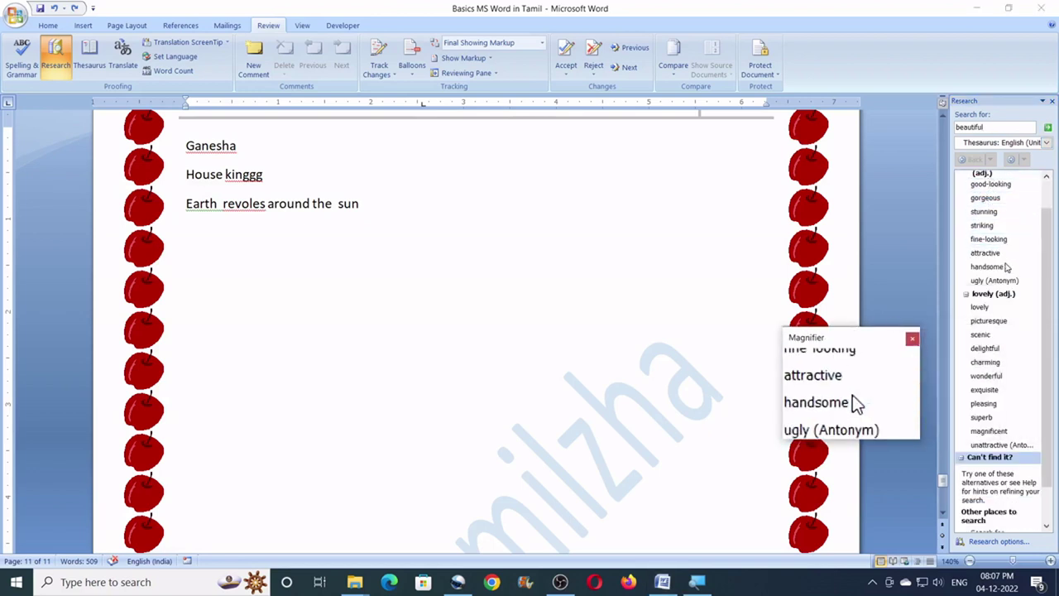
scroll(1006, 314, "up", 2)
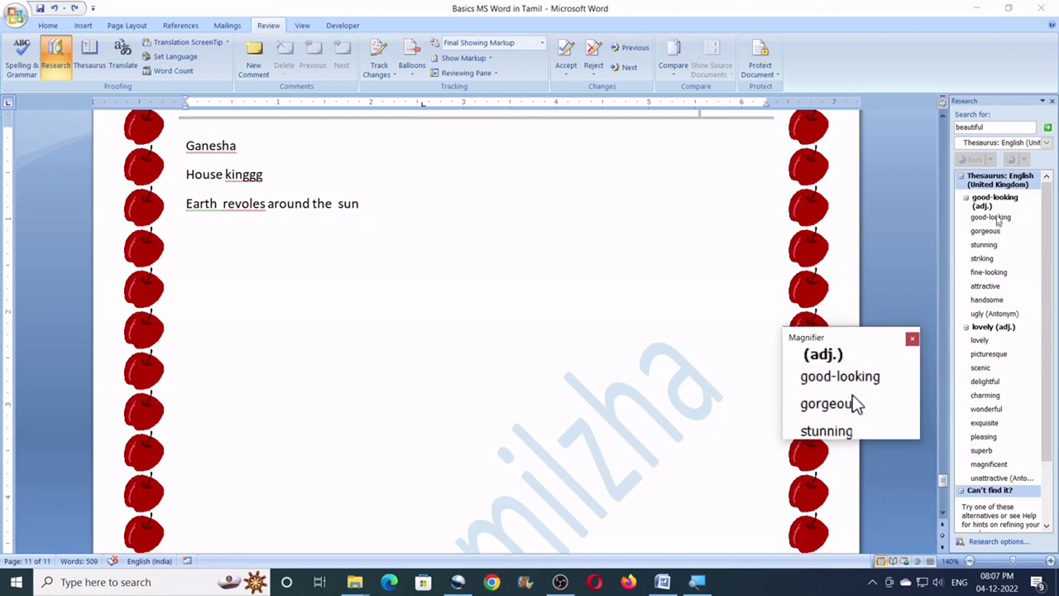
left_click(1047, 110)
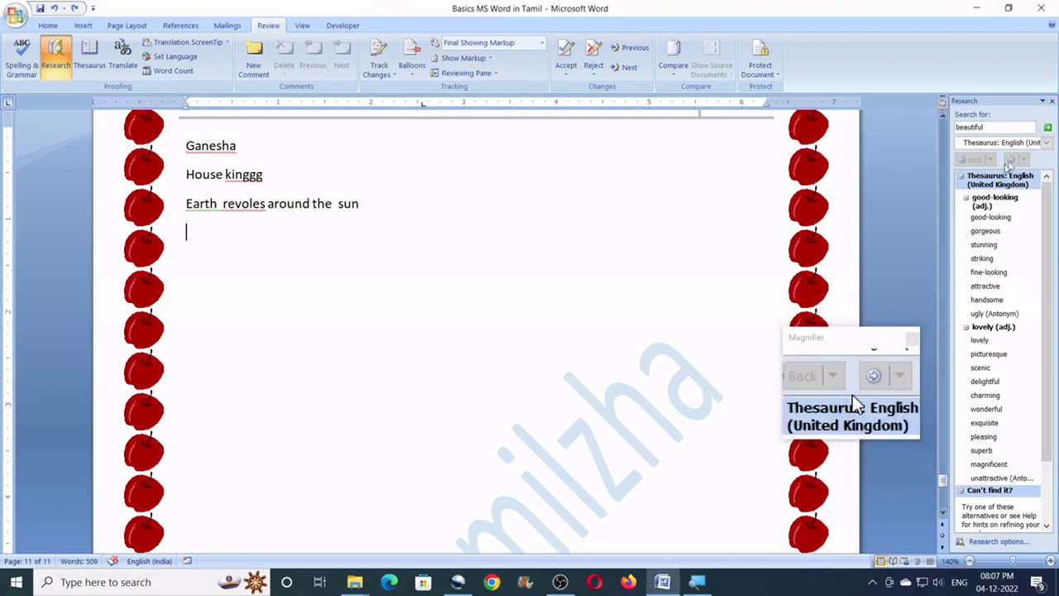
left_click(1051, 100)
left_click_drag(859, 343, 1001, 310)
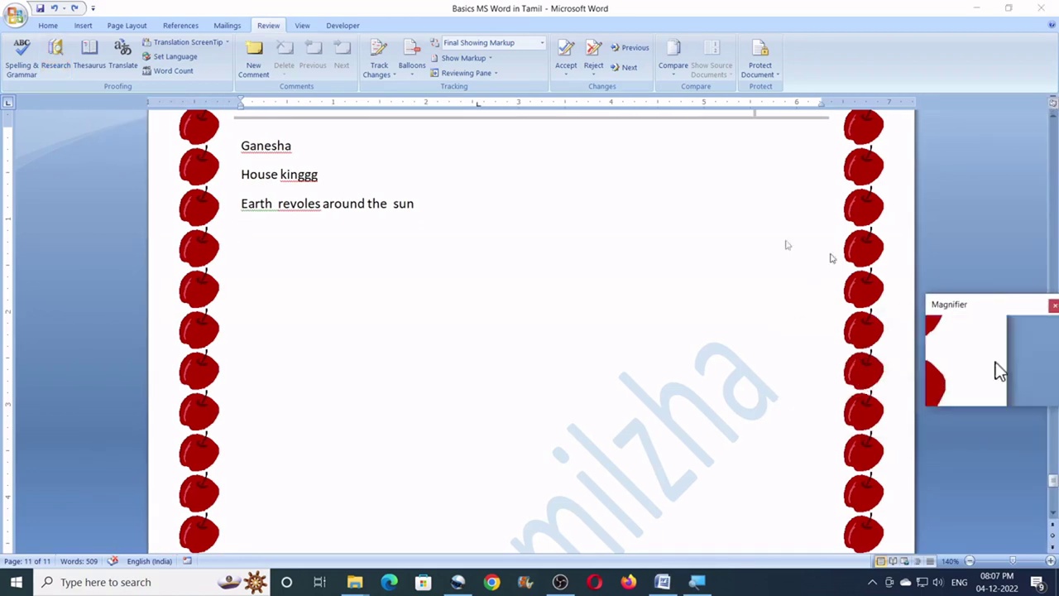
left_click(419, 204)
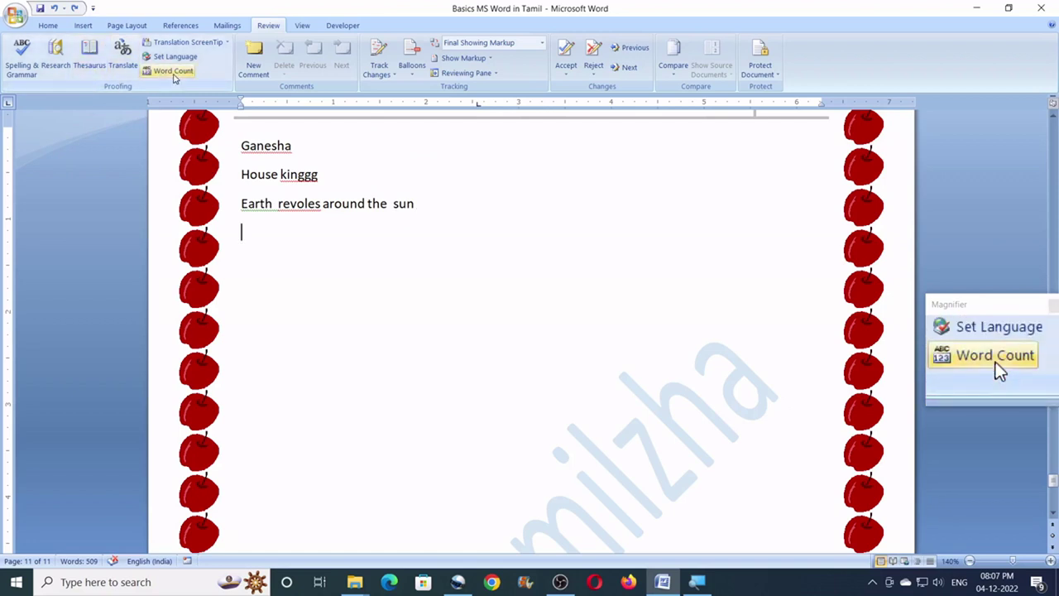
left_click(178, 72)
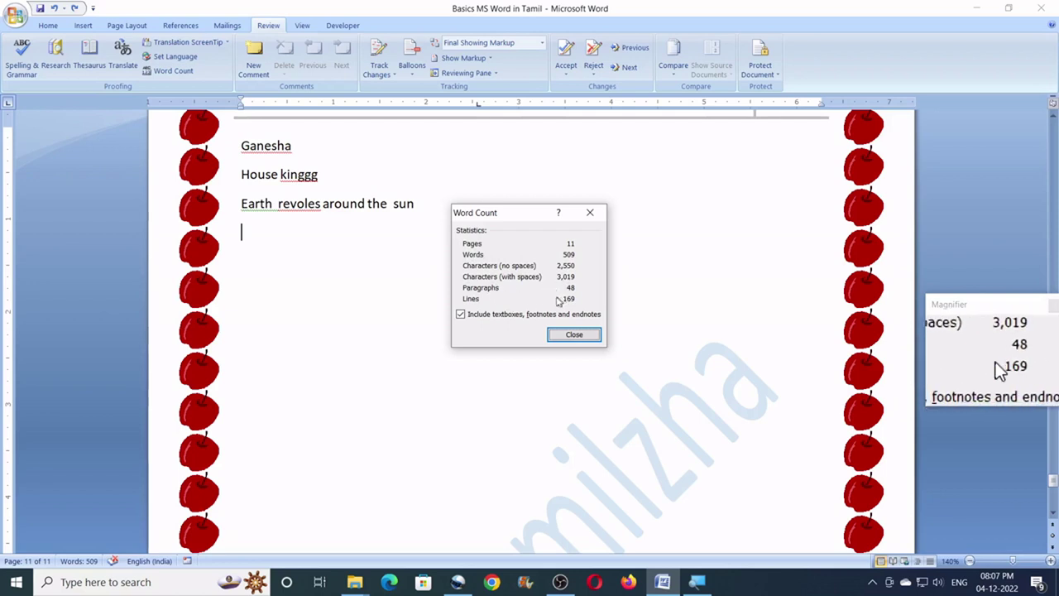
left_click(594, 335)
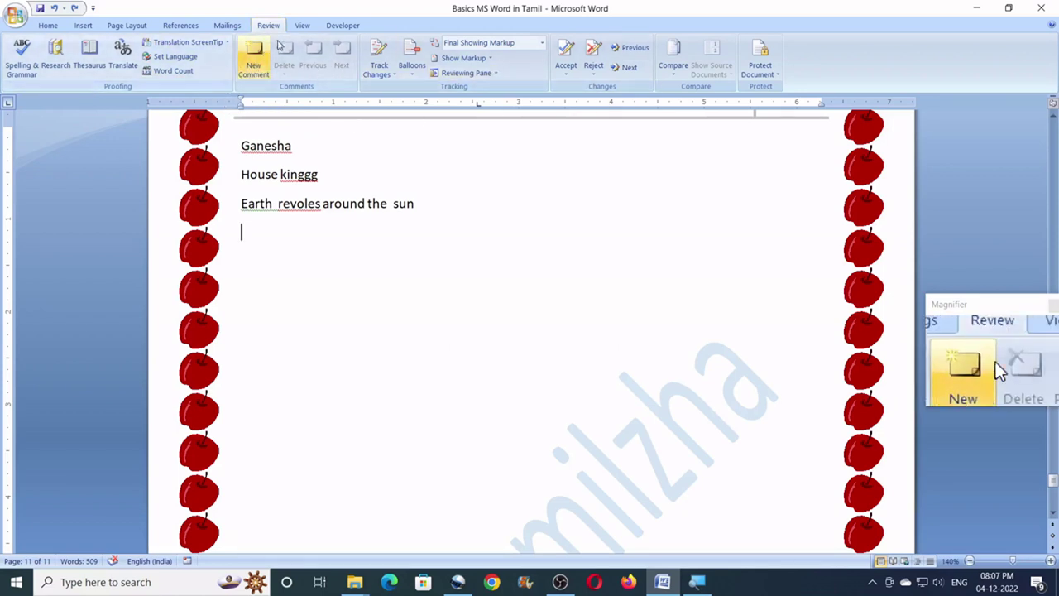
left_click(303, 26)
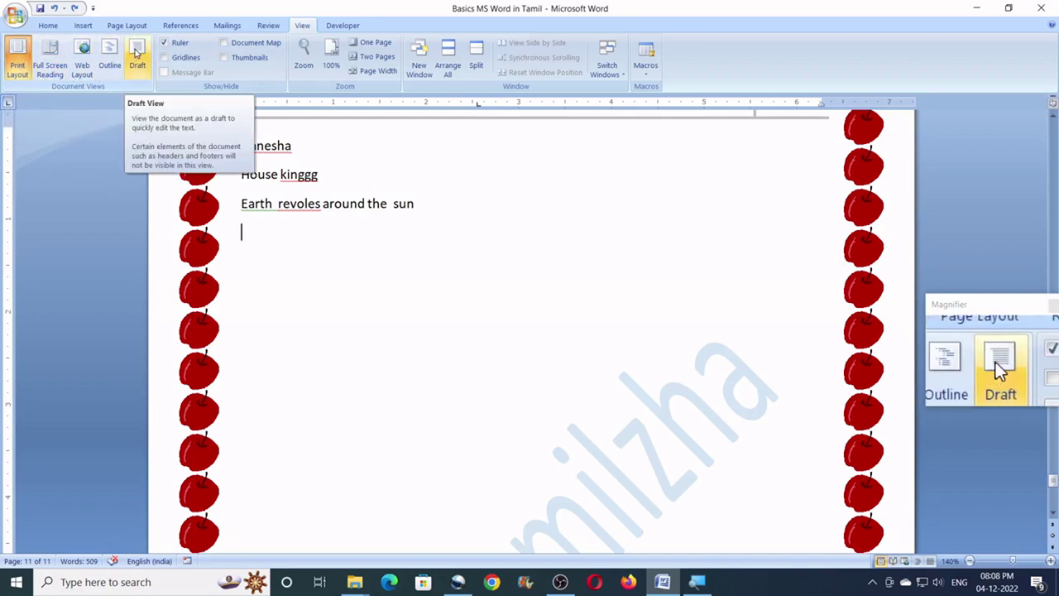
- Switch the document to Draft view, then back to Print Layout
left_click(137, 52)
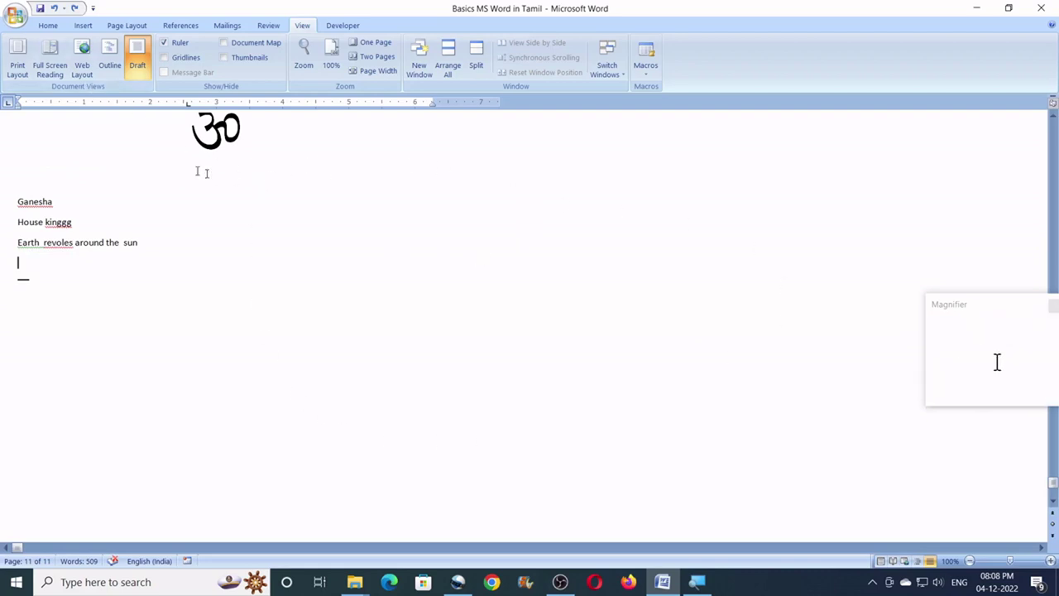
left_click(19, 69)
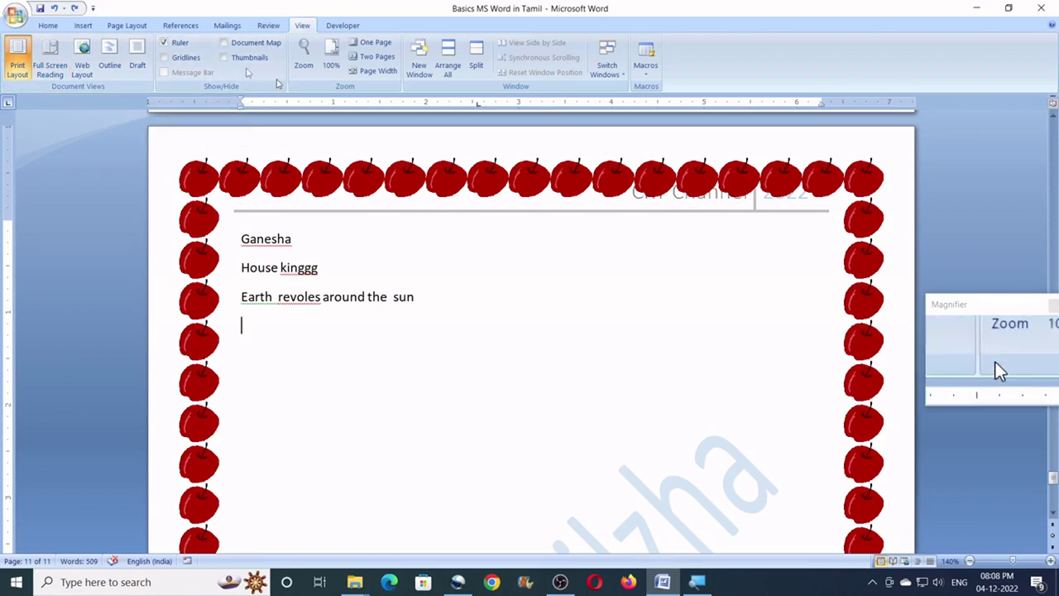
- Toggle the rulers off and on, then show and remove the gridlines
left_click(164, 43)
left_click(164, 44)
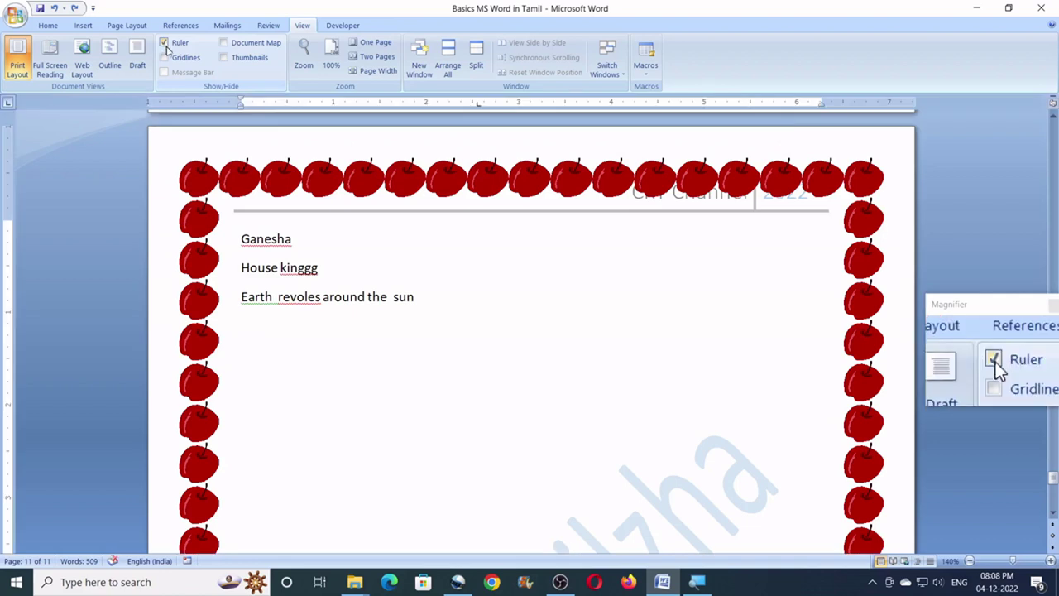
left_click(164, 45)
left_click(163, 44)
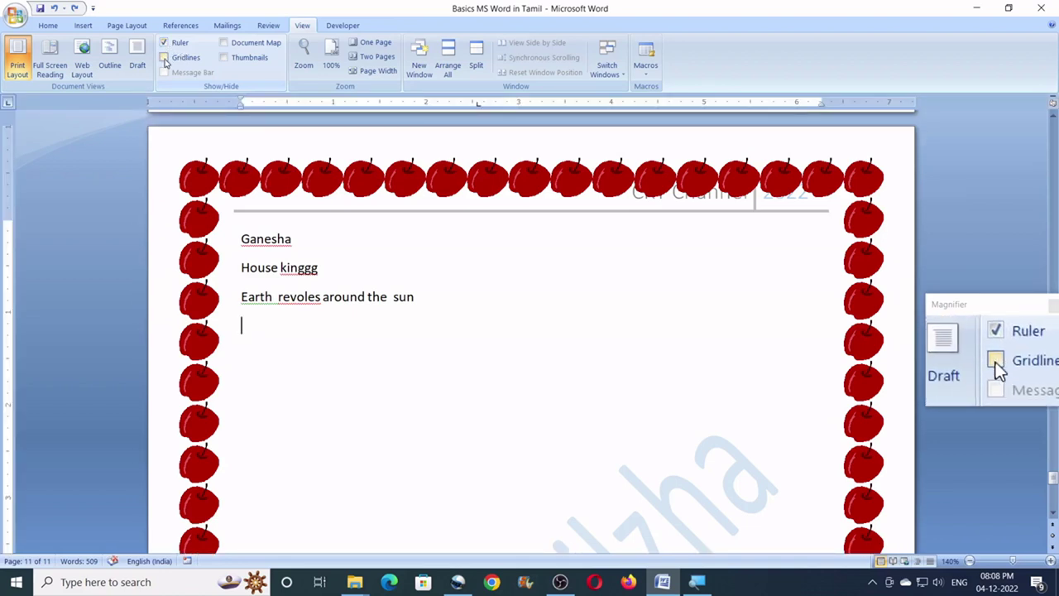
left_click(170, 61)
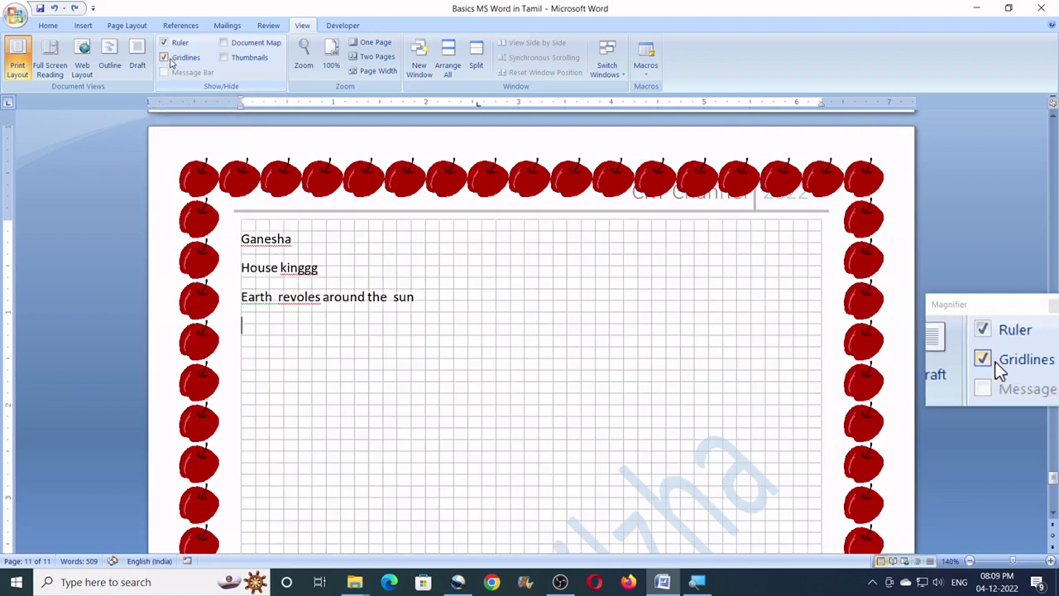
scroll(368, 273, "down", 5)
scroll(368, 264, "up", 5)
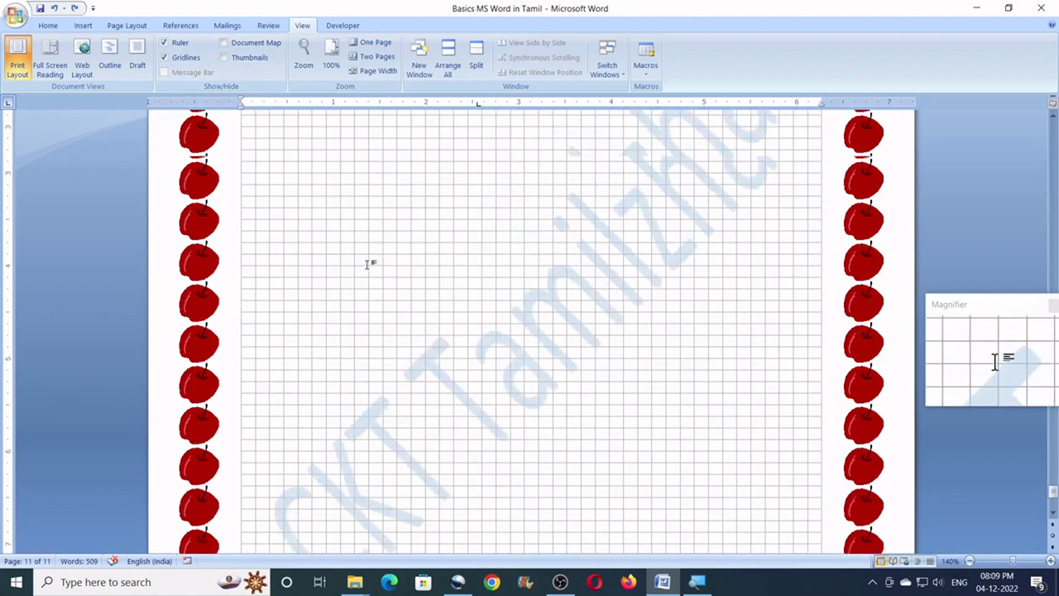
left_click(166, 58)
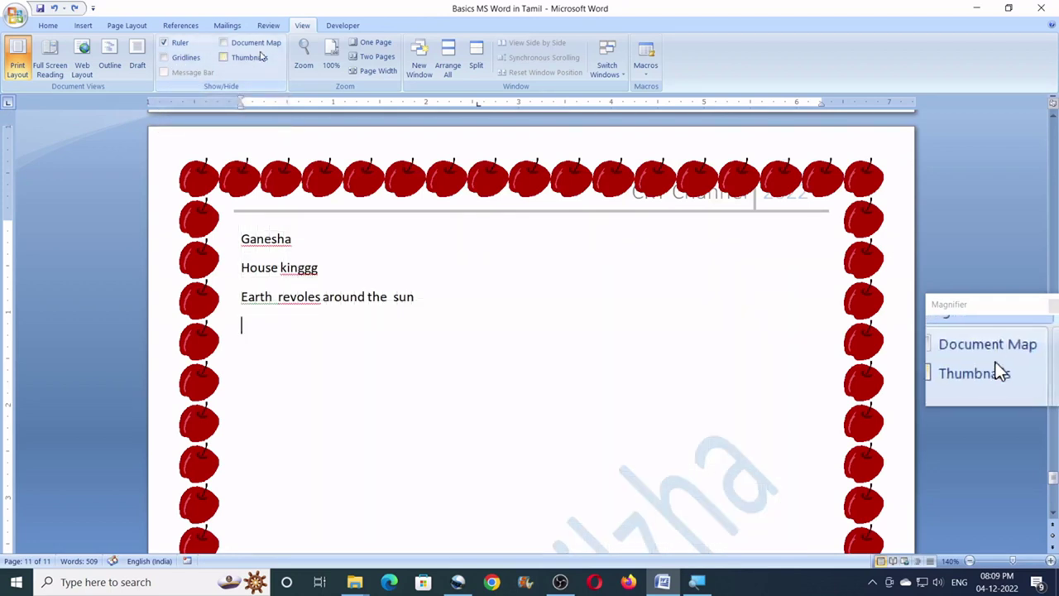
- Use page thumbnails to visit pages 9, 8 and 10, then hide thumbnails and view the Developer tab
left_click(236, 65)
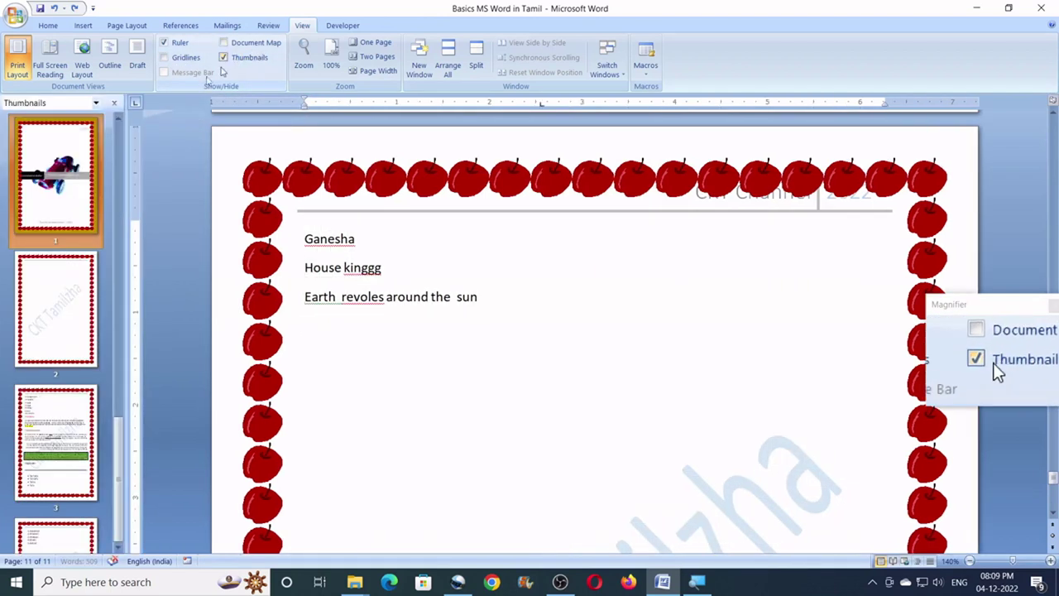
scroll(54, 298, "up", 2)
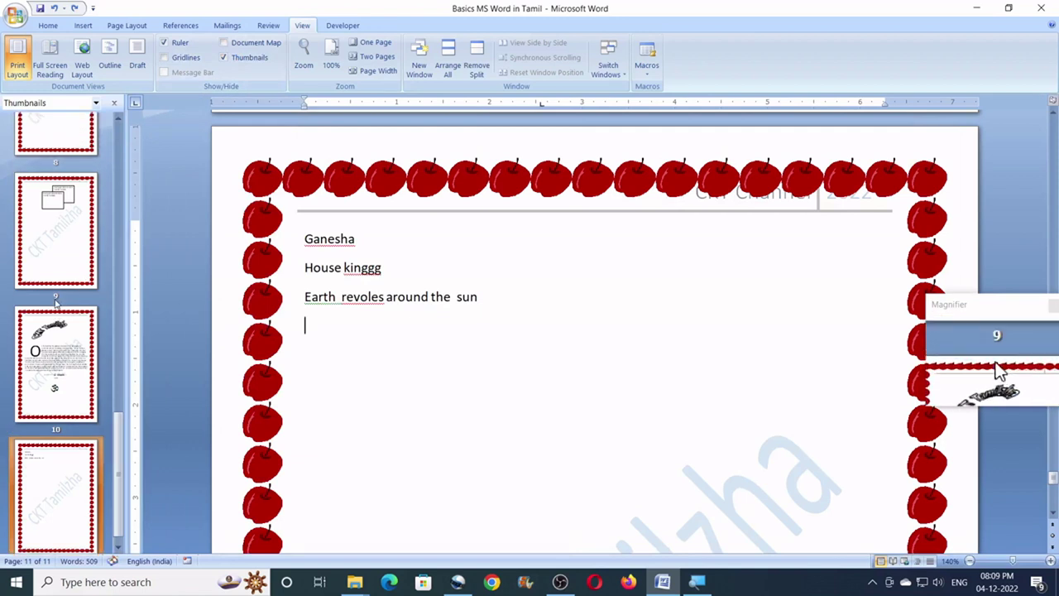
left_click(54, 237)
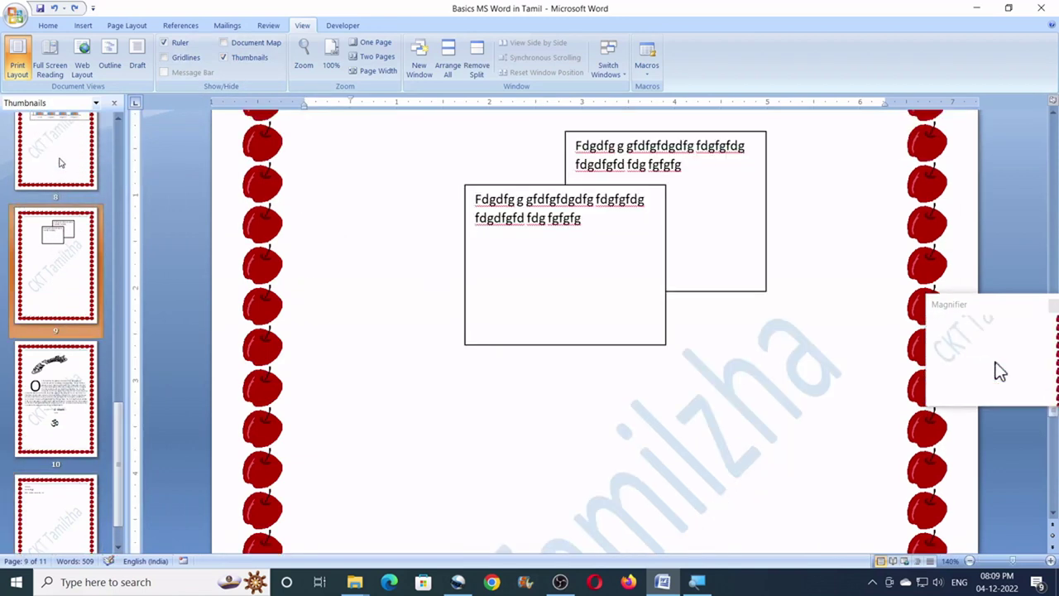
left_click(60, 163)
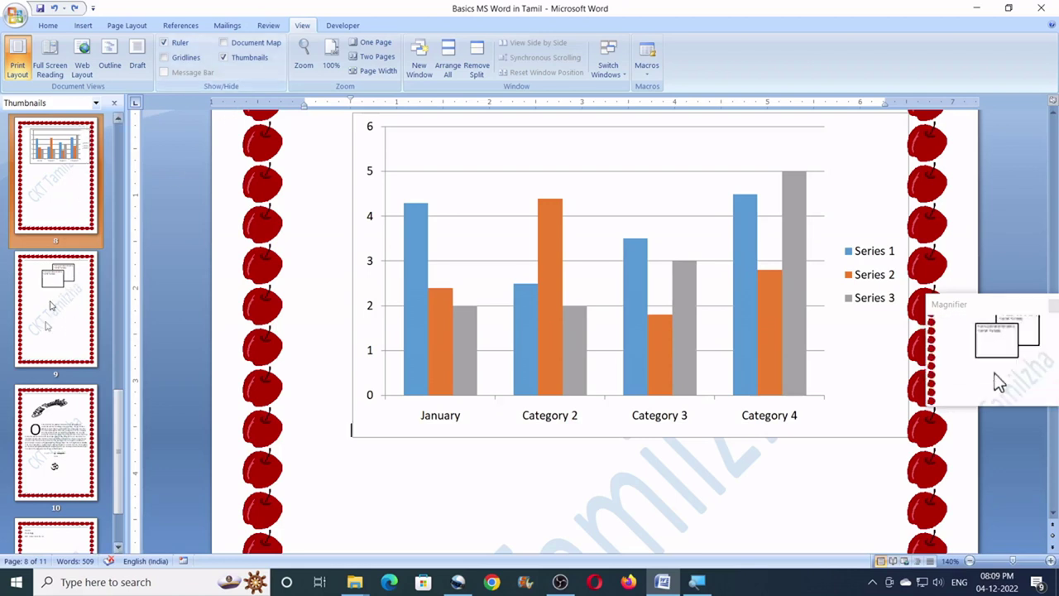
left_click(55, 453)
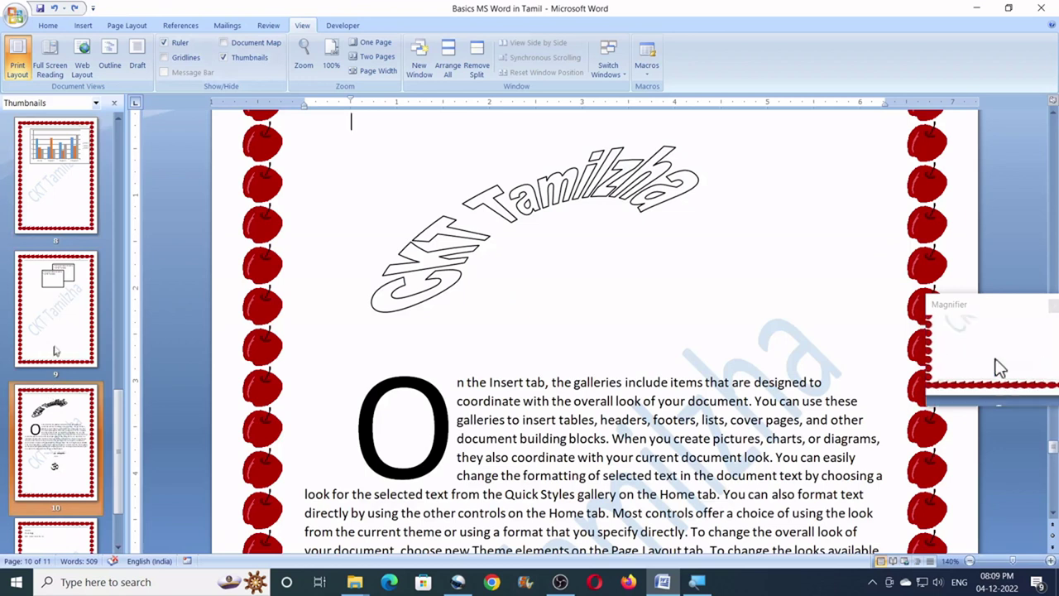
left_click(58, 348)
left_click(64, 179)
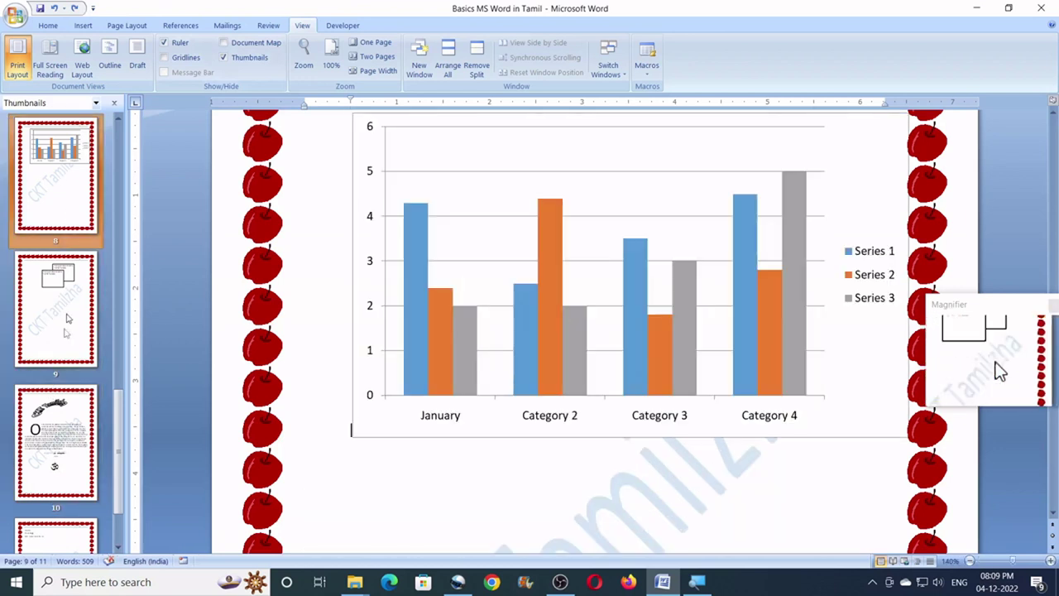
left_click(56, 439)
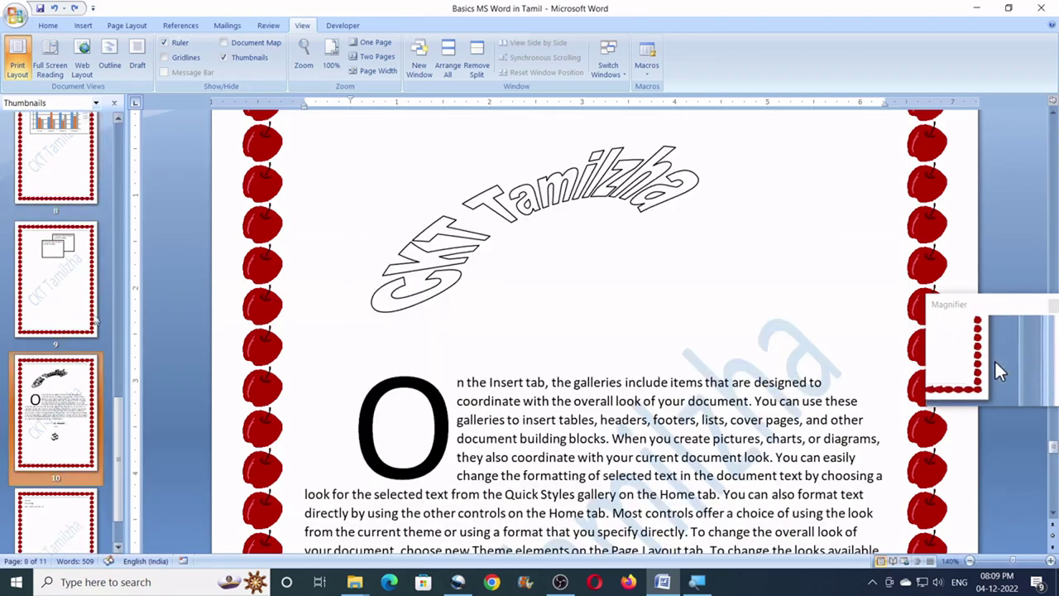
left_click(241, 62)
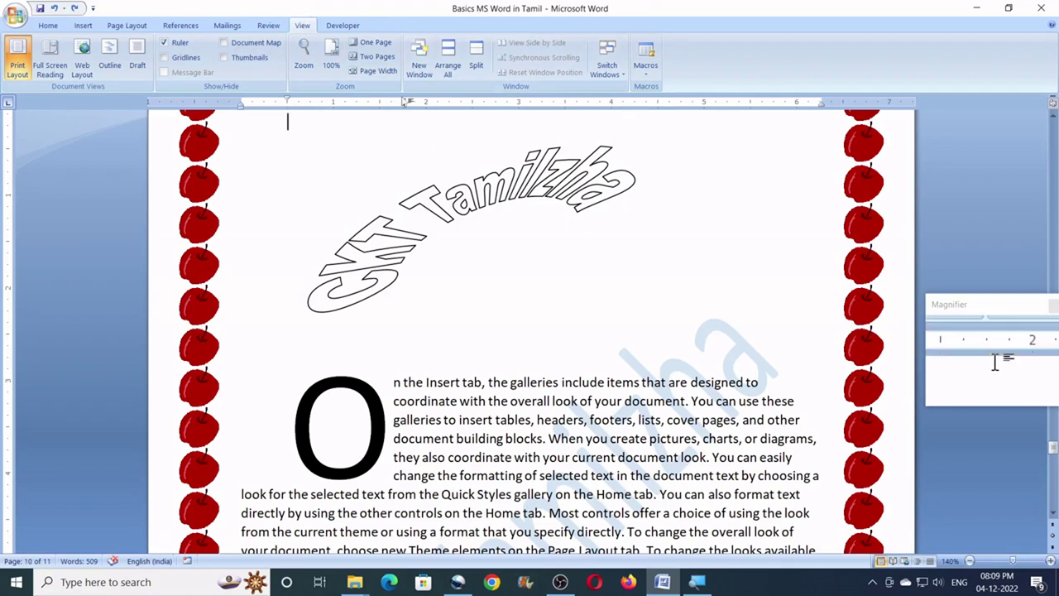
left_click(347, 28)
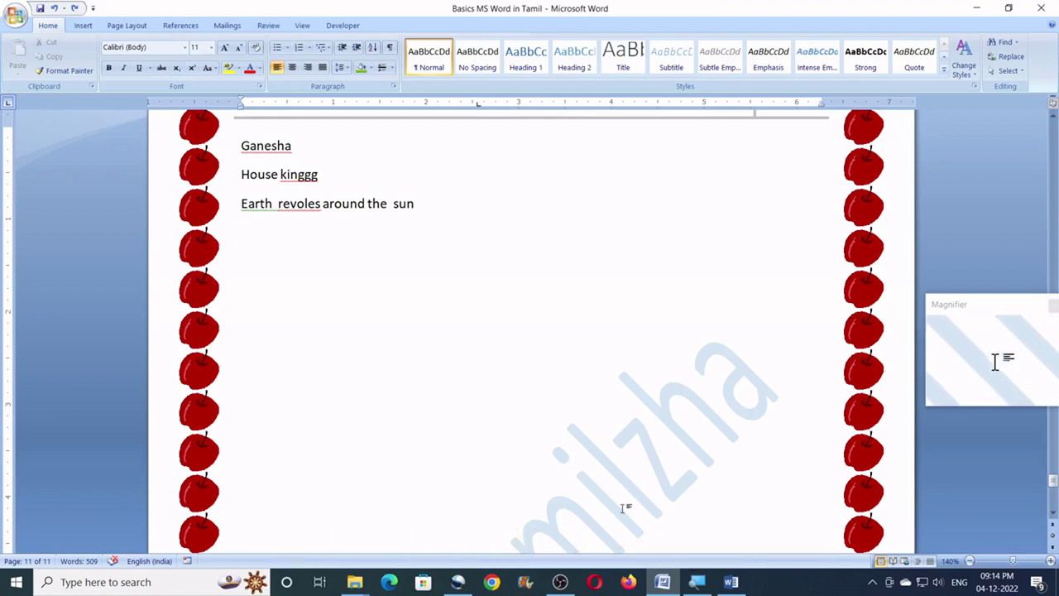
- Switch to Word 2016's blank Document1 and view its Design, Layout, References and Mailings tabs
left_click(732, 572)
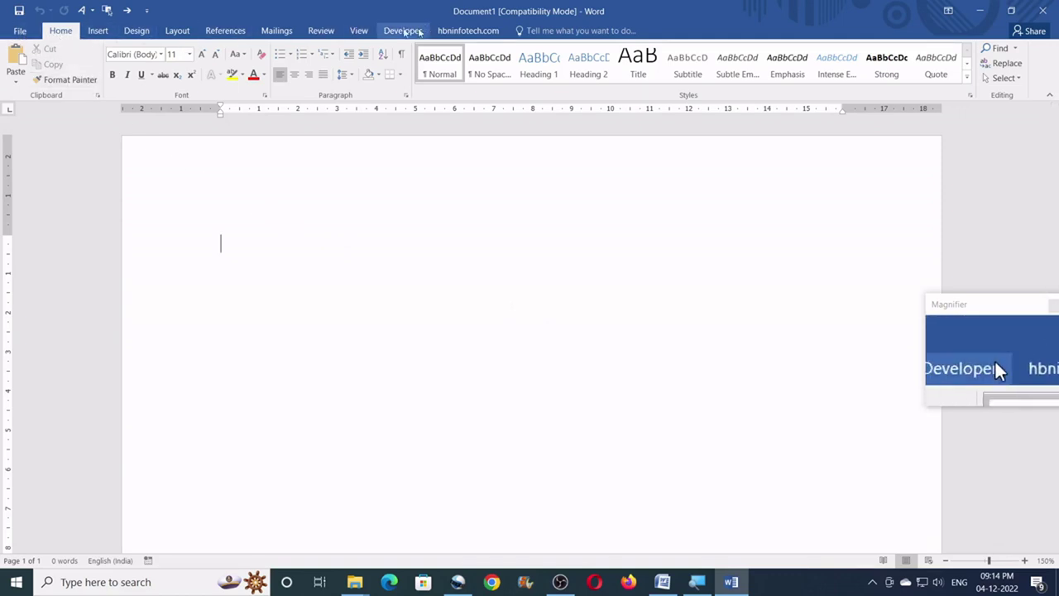
left_click(139, 34)
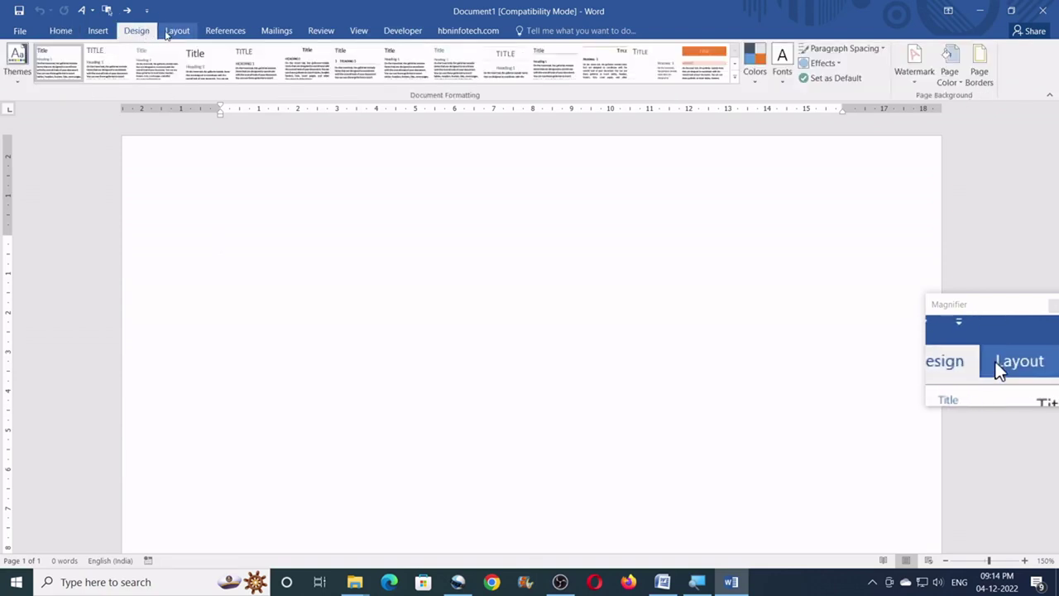
left_click(175, 33)
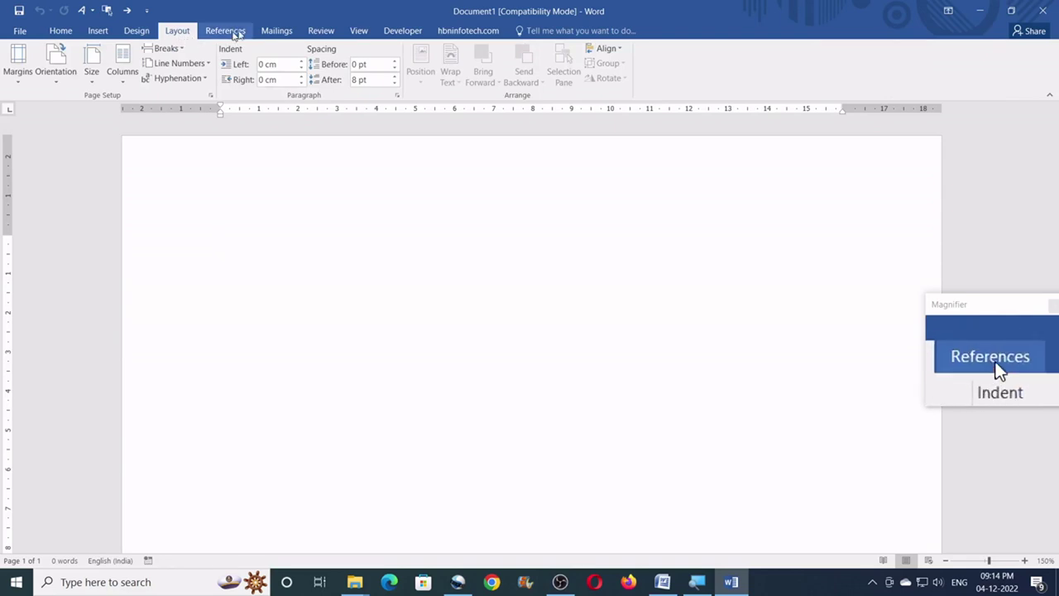
left_click(244, 35)
left_click(283, 35)
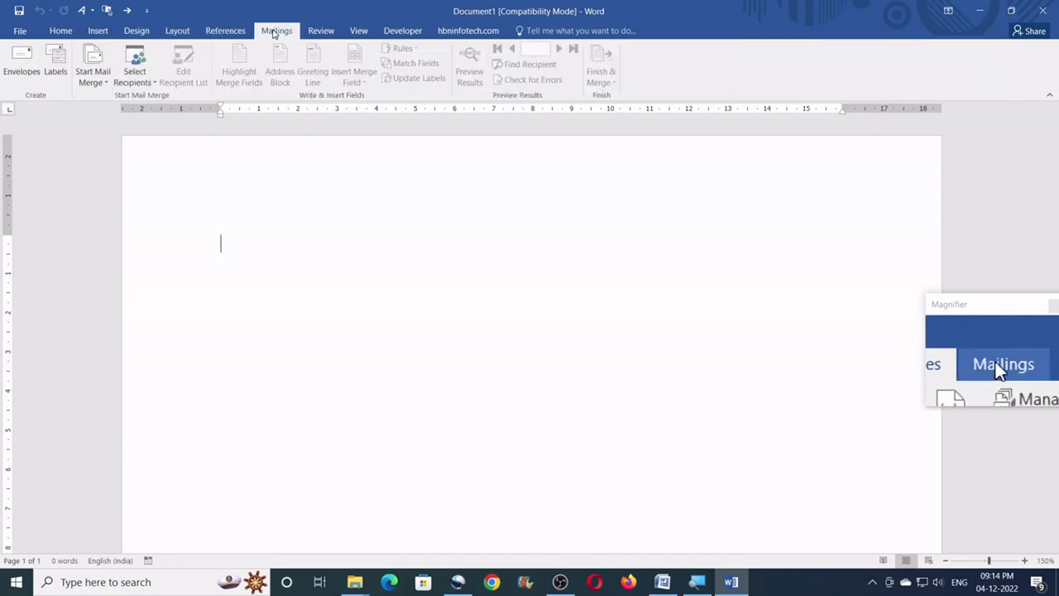
- View Word 2016's Review, View, Developer and Home tabs, then return to Word 2007
left_click(321, 31)
left_click(358, 31)
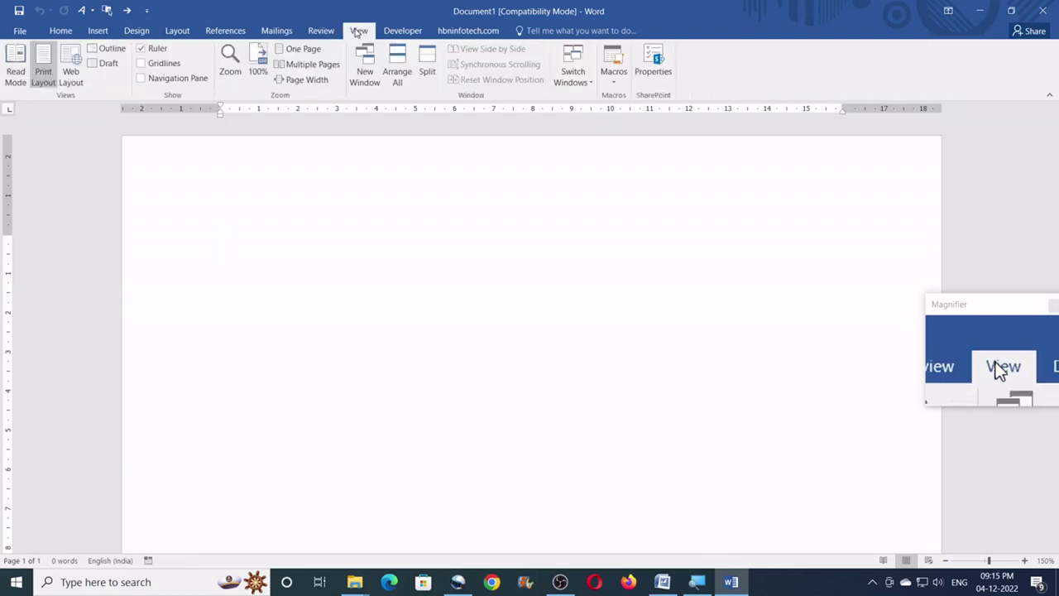
left_click(402, 31)
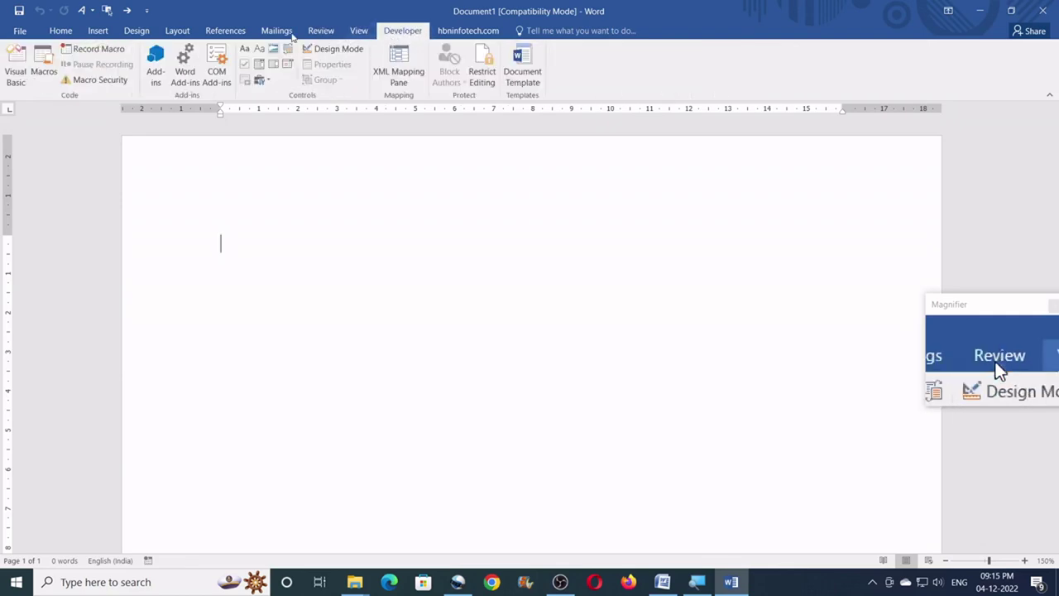
left_click(58, 32)
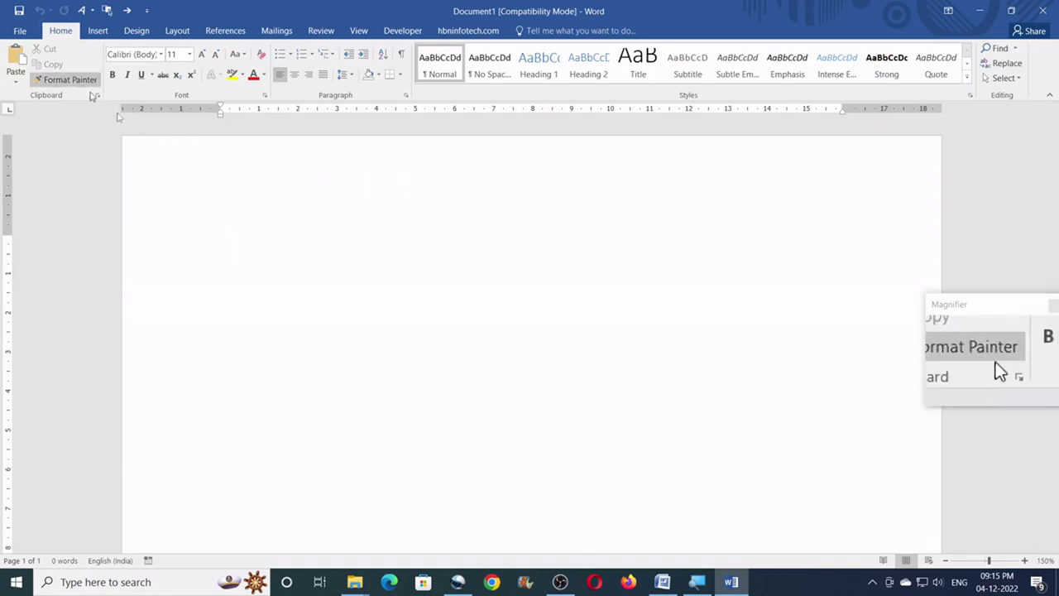
left_click(663, 581)
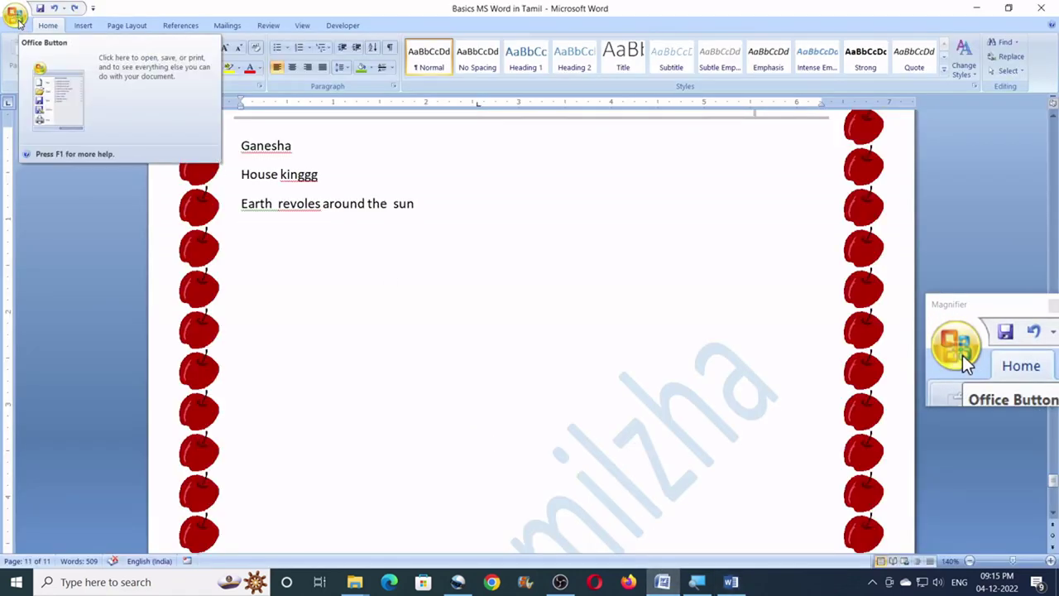
left_click(18, 18)
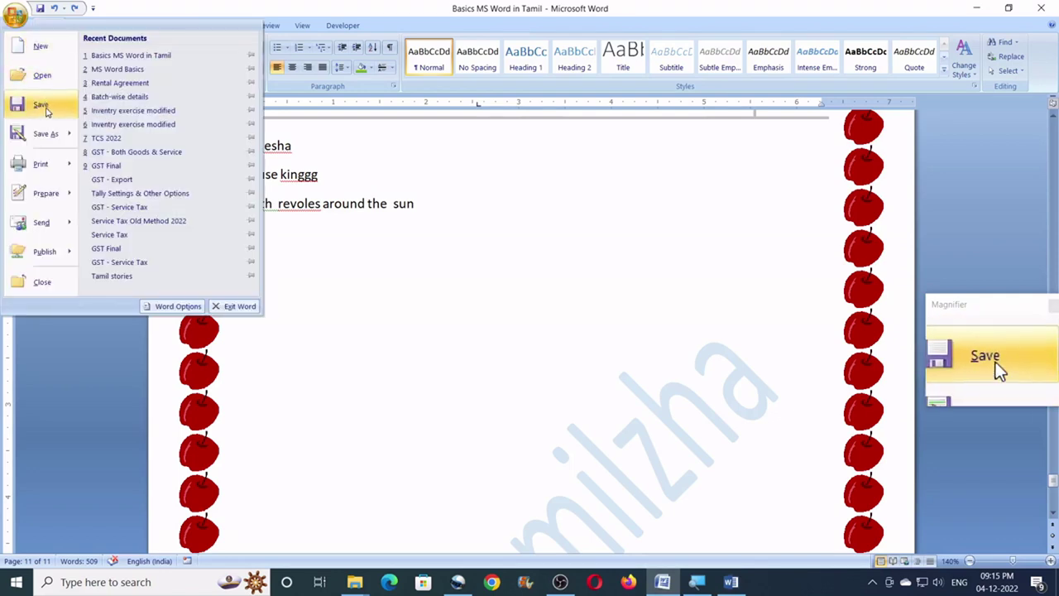
left_click(384, 313)
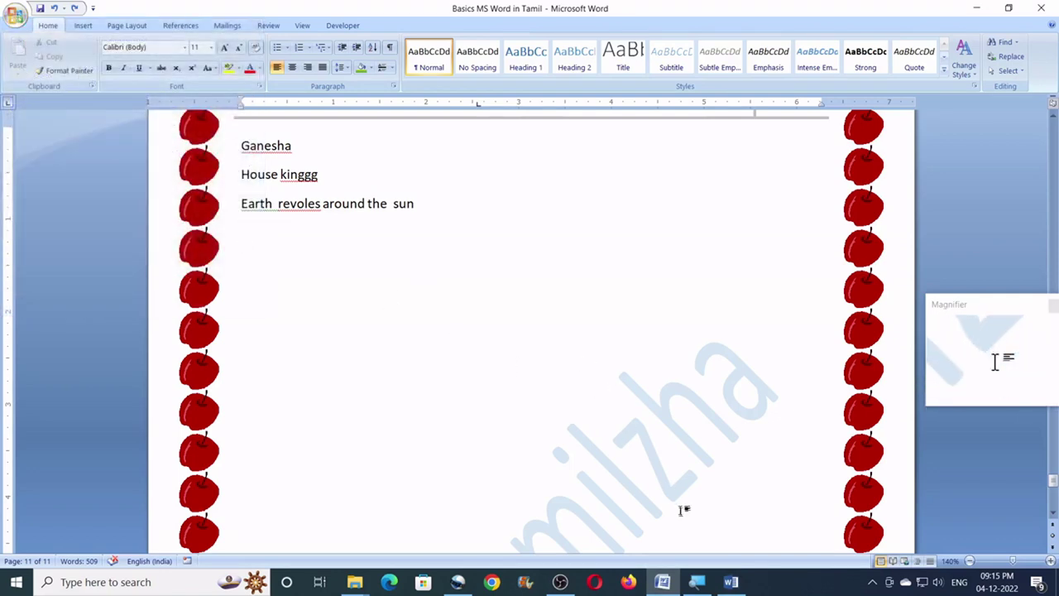
left_click(729, 581)
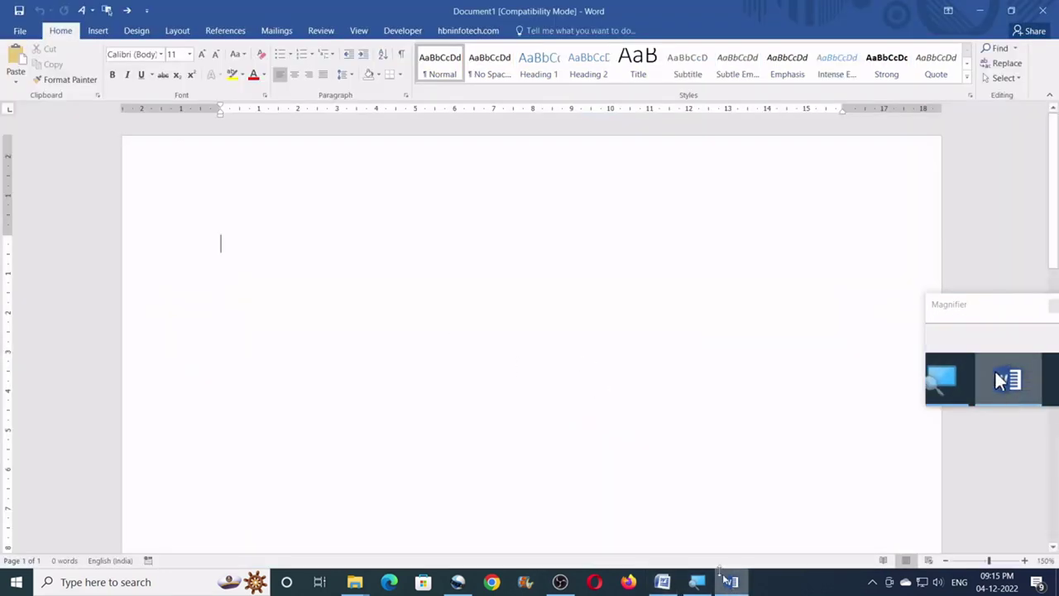
left_click(13, 33)
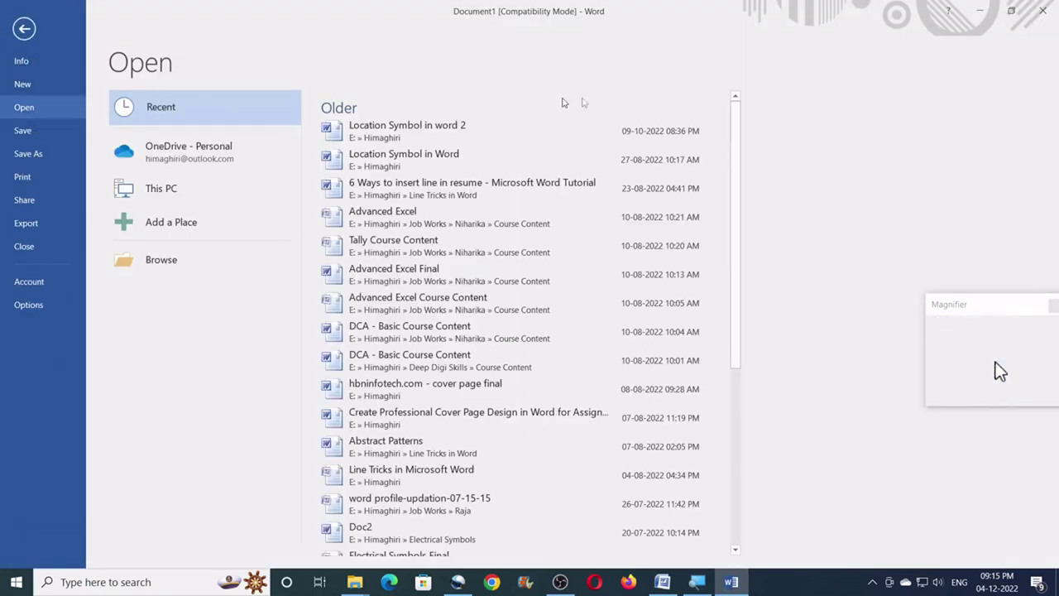
left_click(23, 29)
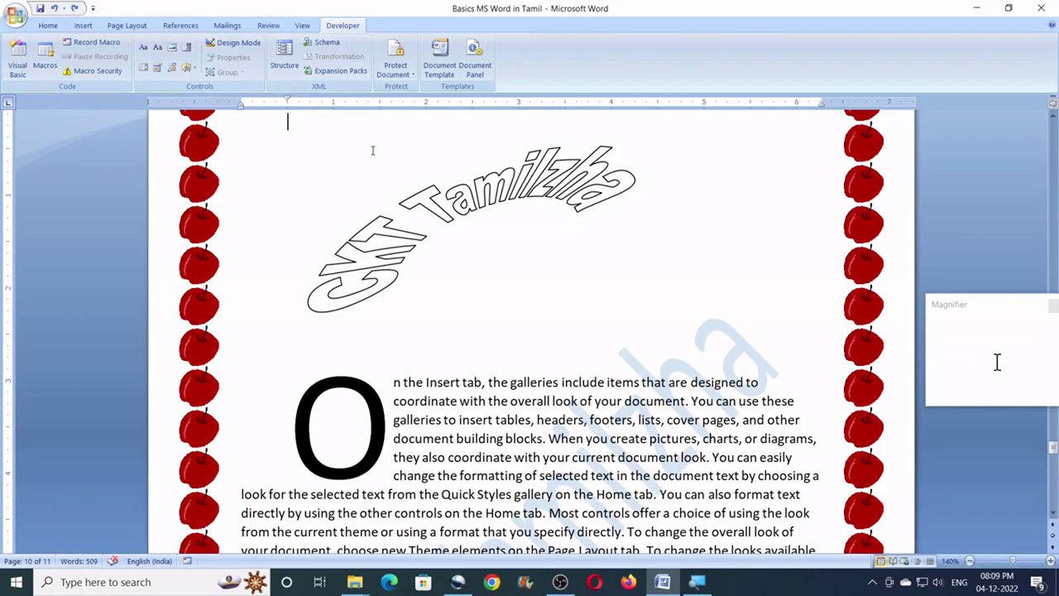
- Jump to the document's end below 'Earth revoles around the sun' and show the Home tab
scroll(371, 170, "down", 1)
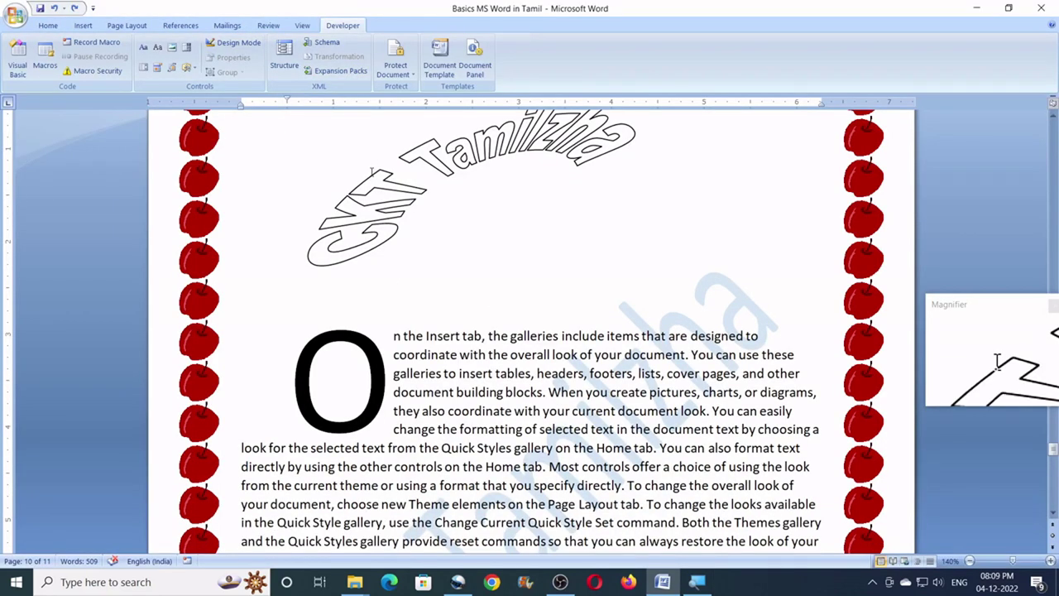
key("ctrl+End")
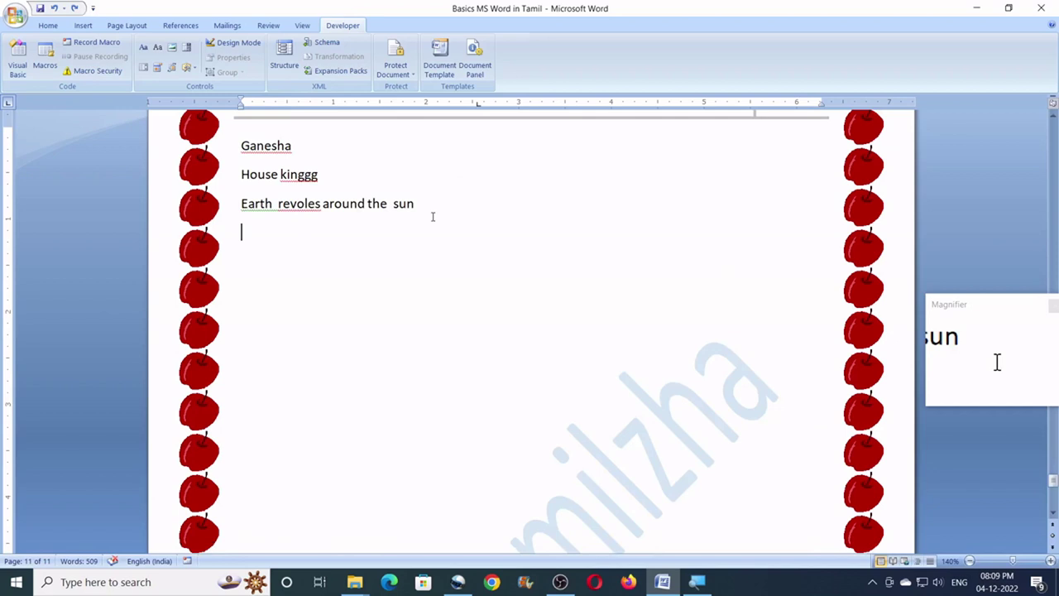
left_click(47, 25)
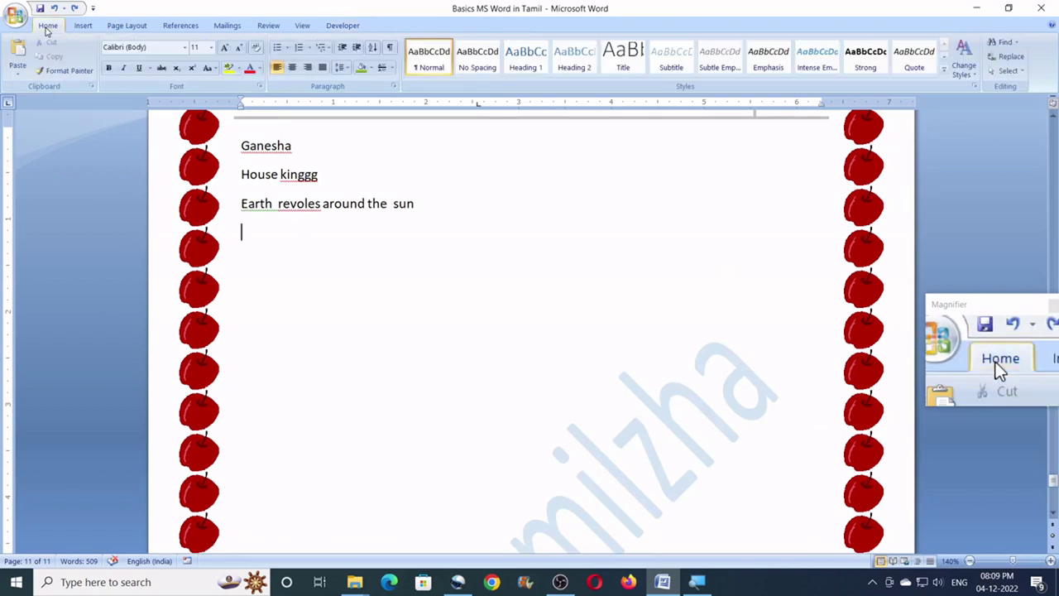